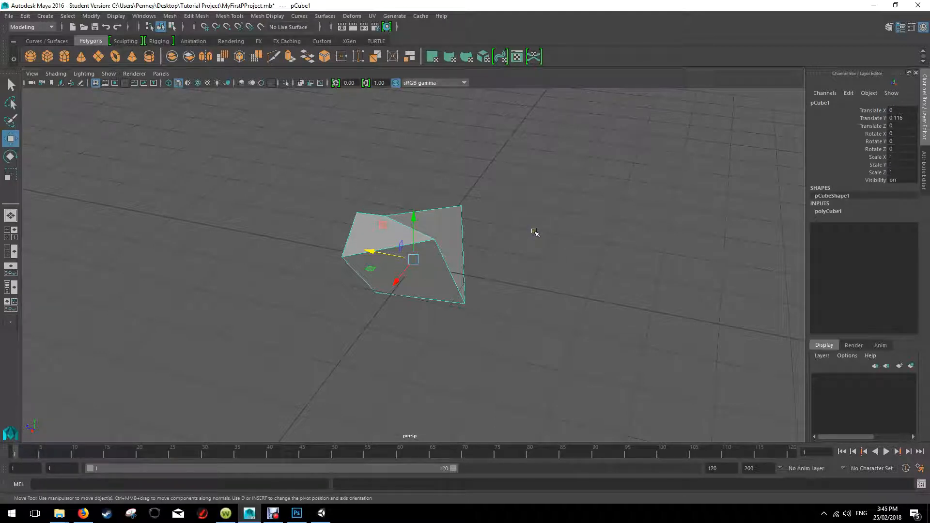
# Delete the deformed cube and create a new default polygon cube at the origin.
pyautogui.keyDown('alt'); pyautogui.moveTo(543, 239); pyautogui.dragTo(494, 244); pyautogui.keyUp('alt')
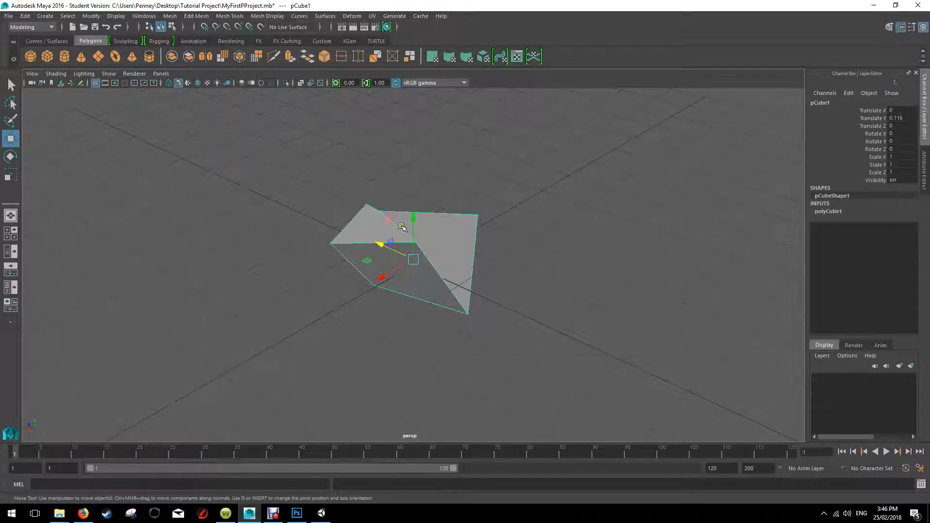
pyautogui.press('Delete')
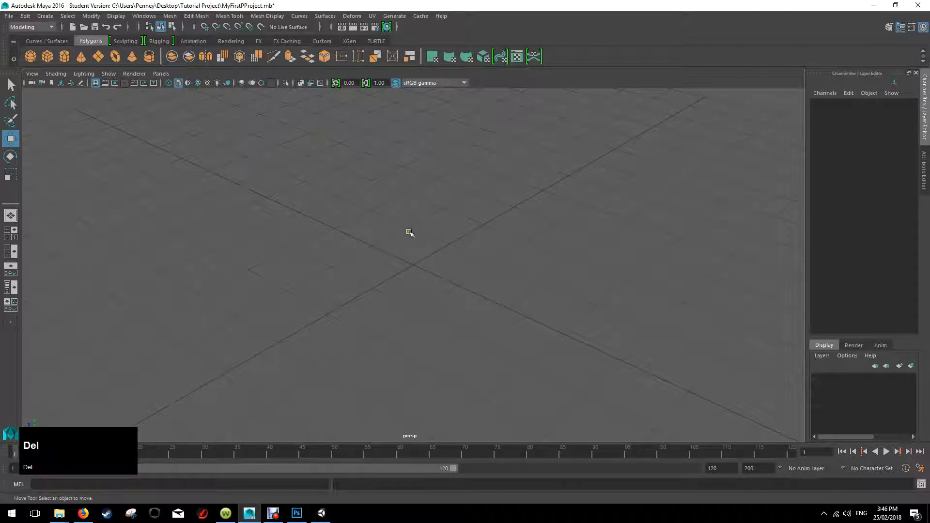
pyautogui.click(45, 16)
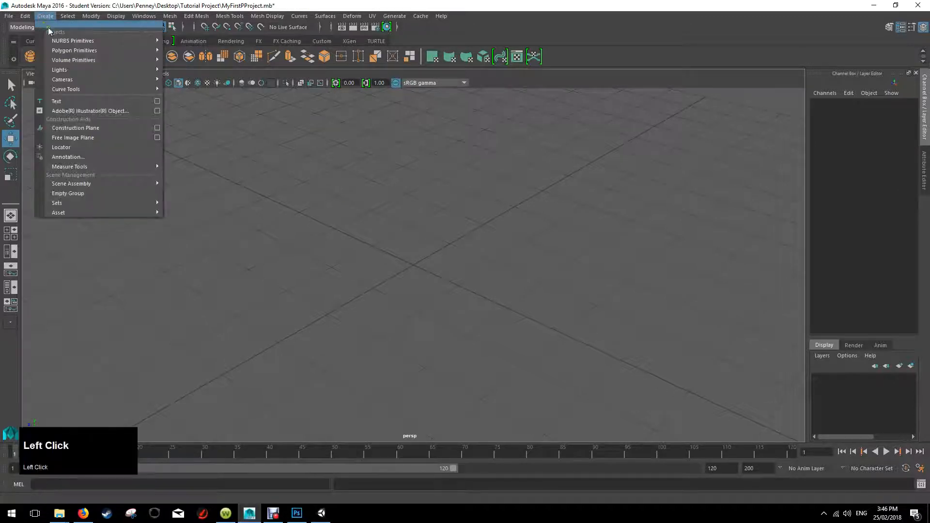
pyautogui.moveTo(94, 50)
pyautogui.click(191, 68)
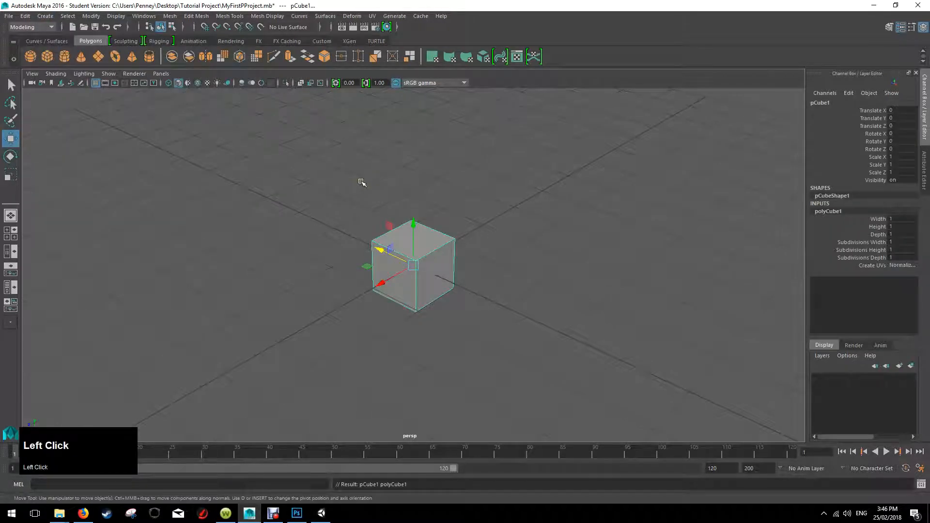
# Create a polygon sphere at the origin and scale it uniformly to about 0.585.
pyautogui.moveTo(436, 216)
pyautogui.keyDown('alt'); pyautogui.mouseDown()
pyautogui.moveTo(448, 241)
pyautogui.moveTo(441, 251)
pyautogui.moveTo(435, 237)
pyautogui.moveTo(432, 260)
pyautogui.moveTo(434, 232)
pyautogui.mouseUp(); pyautogui.keyUp('alt')
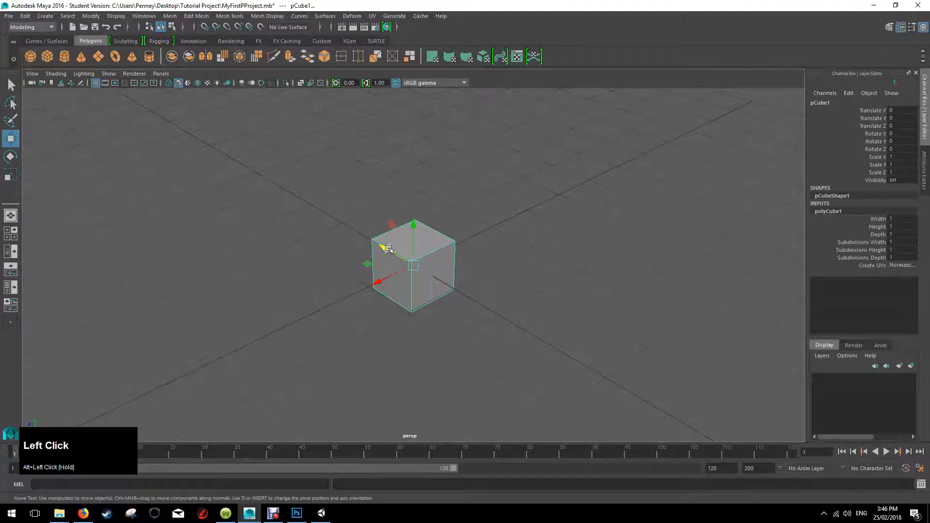
pyautogui.keyDown('alt'); pyautogui.moveTo(499, 264); pyautogui.dragTo(532, 263); pyautogui.keyUp('alt')
pyautogui.scroll(5, 488, 277)
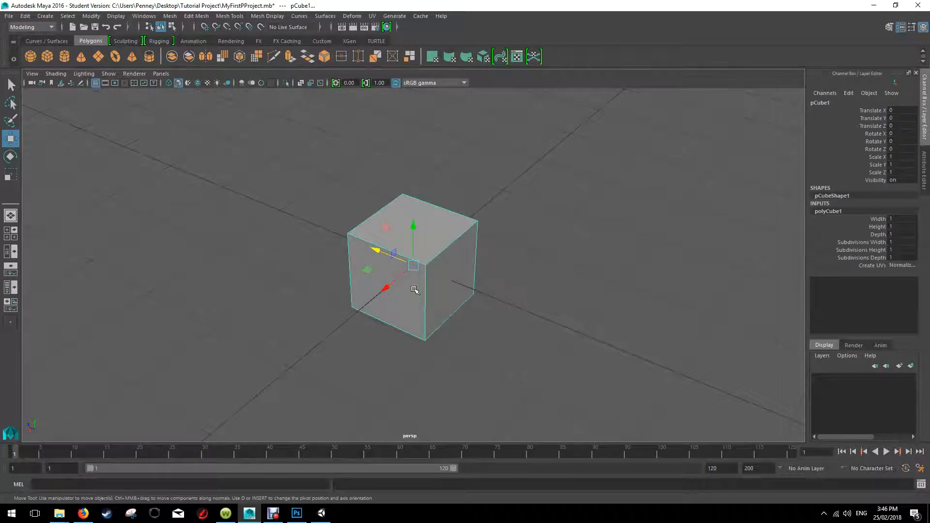
pyautogui.keyDown('alt'); pyautogui.moveTo(461, 218); pyautogui.dragTo(479, 239); pyautogui.keyUp('alt')
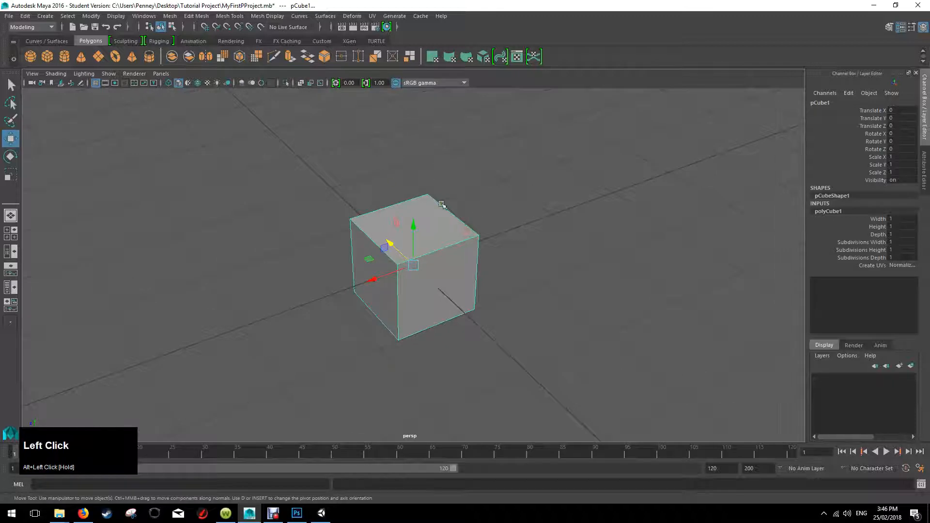
pyautogui.click(45, 16)
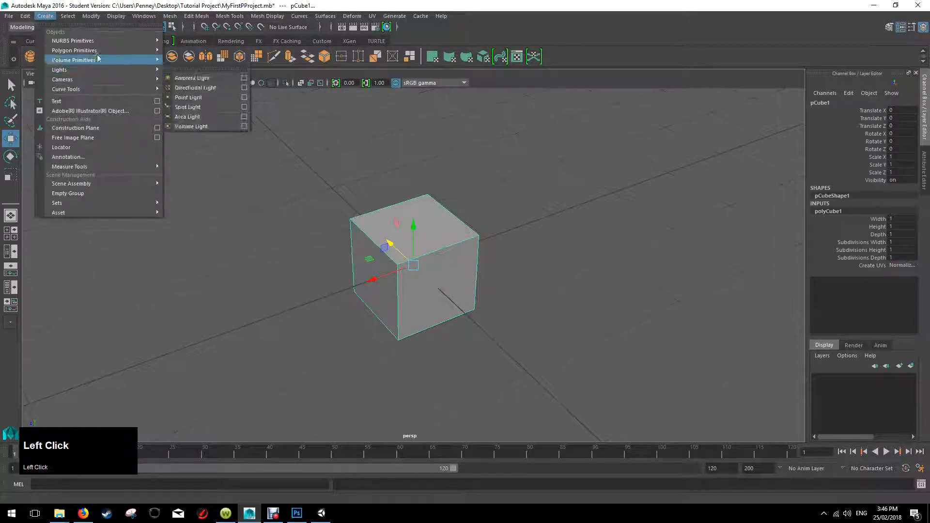
pyautogui.moveTo(101, 51)
pyautogui.click(183, 59)
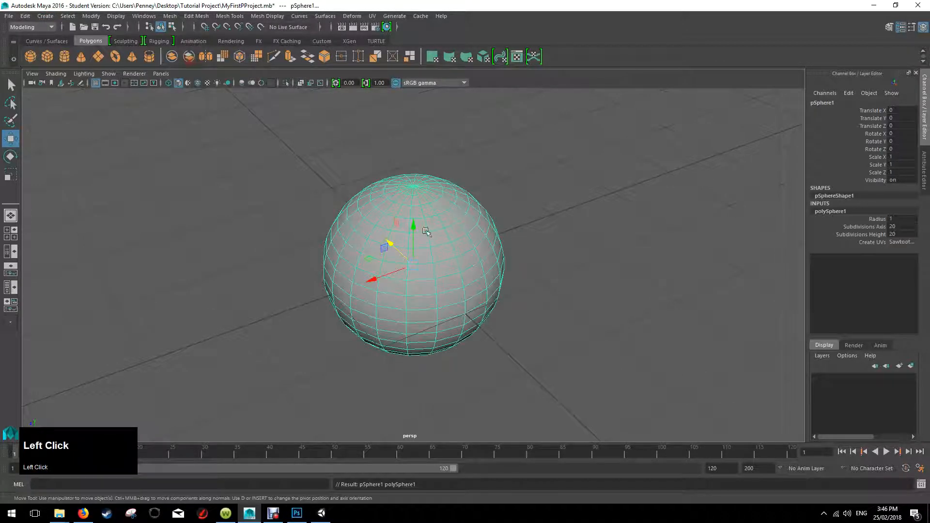
pyautogui.press('r')
pyautogui.moveTo(414, 265); pyautogui.dragTo(349, 316)
# Move the sphere up to about 0.547 in Y and sideways to about 0.651 in X.
pyautogui.press('w')
pyautogui.moveTo(412, 226); pyautogui.dragTo(407, 186)
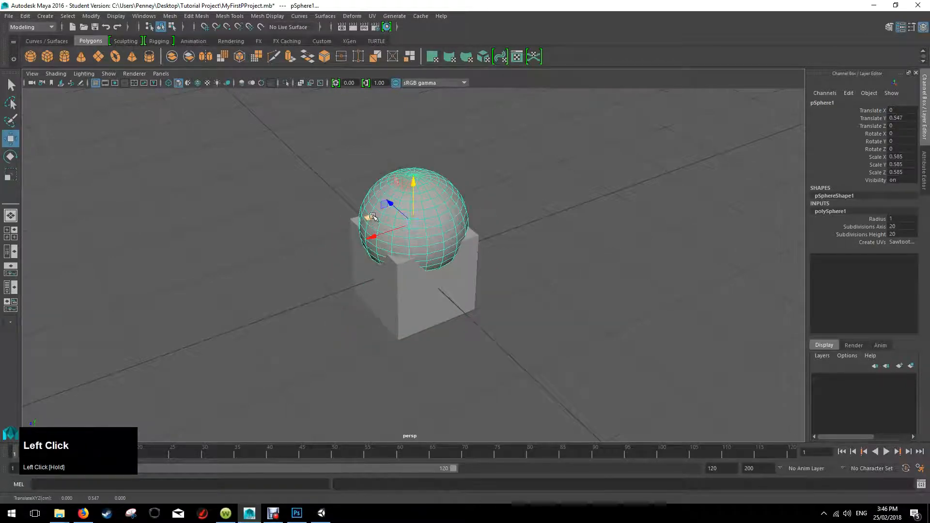
pyautogui.moveTo(370, 234); pyautogui.dragTo(316, 255)
# Examine from several angles how the sphere sits against the cube.
pyautogui.keyDown('alt'); pyautogui.moveTo(483, 238); pyautogui.dragTo(494, 210); pyautogui.keyUp('alt')
pyautogui.click(471, 224)
pyautogui.scroll(3, 471, 226)
pyautogui.click(409, 236)
pyautogui.click(347, 193)
pyautogui.click(461, 257)
pyautogui.click(357, 193)
pyautogui.click(455, 268)
pyautogui.click(403, 203)
pyautogui.moveTo(411, 202)
pyautogui.keyDown('alt'); pyautogui.mouseDown()
pyautogui.moveTo(550, 200)
pyautogui.moveTo(416, 200)
pyautogui.mouseUp(); pyautogui.keyUp('alt')
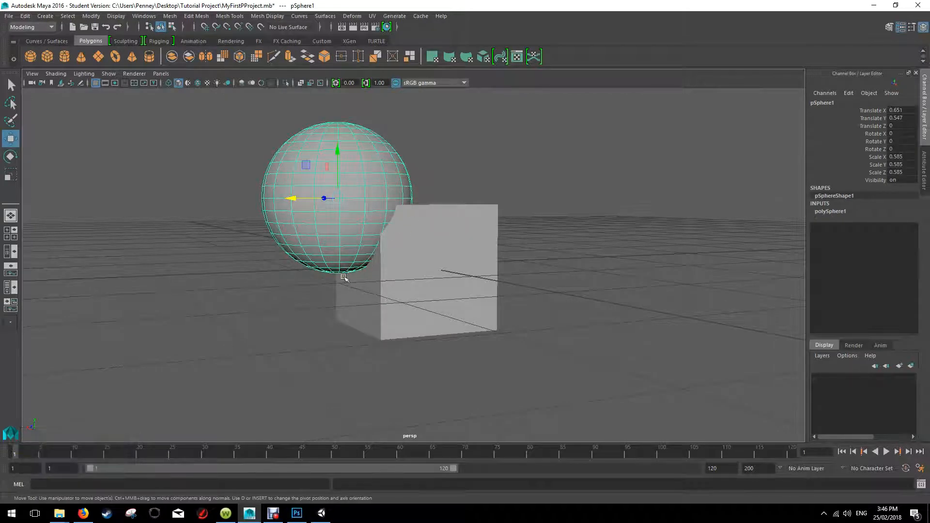
pyautogui.keyDown('alt'); pyautogui.moveTo(460, 222); pyautogui.dragTo(443, 227); pyautogui.keyUp('alt')
pyautogui.keyDown('alt'); pyautogui.moveTo(401, 254); pyautogui.dragTo(478, 195); pyautogui.keyUp('alt')
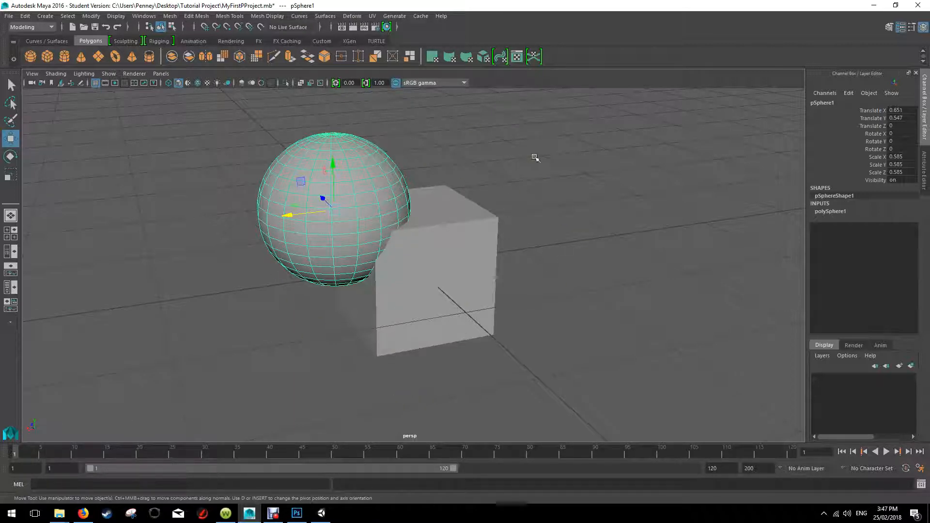
# Delete the sphere, leaving only the cube in the scene.
pyautogui.keyDown('alt'); pyautogui.moveTo(521, 251); pyautogui.dragTo(561, 255); pyautogui.keyUp('alt')
pyautogui.press('Delete')
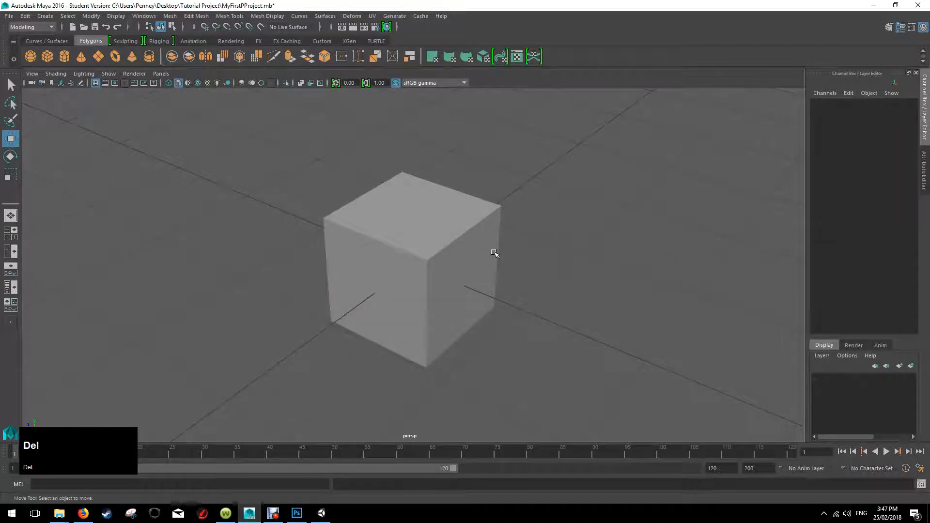
pyautogui.moveTo(493, 250)
pyautogui.keyDown('alt'); pyautogui.mouseDown()
pyautogui.moveTo(509, 253)
pyautogui.moveTo(515, 242)
pyautogui.moveTo(504, 242)
pyautogui.mouseUp(); pyautogui.keyUp('alt')
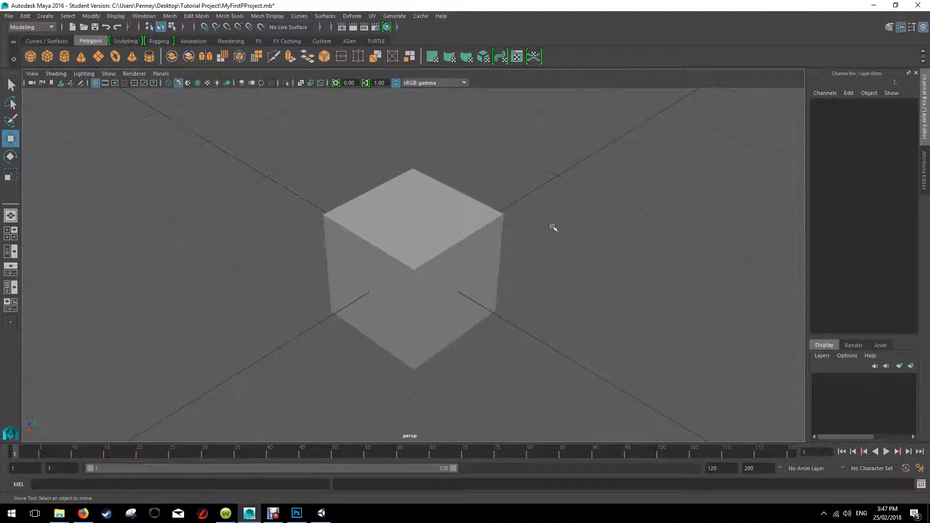
# Select the cube and inspect it in the top, front and side views before returning to the perspective view.
pyautogui.keyDown('alt'); pyautogui.moveTo(506, 212); pyautogui.dragTo(467, 243); pyautogui.keyUp('alt')
pyautogui.click(425, 230)
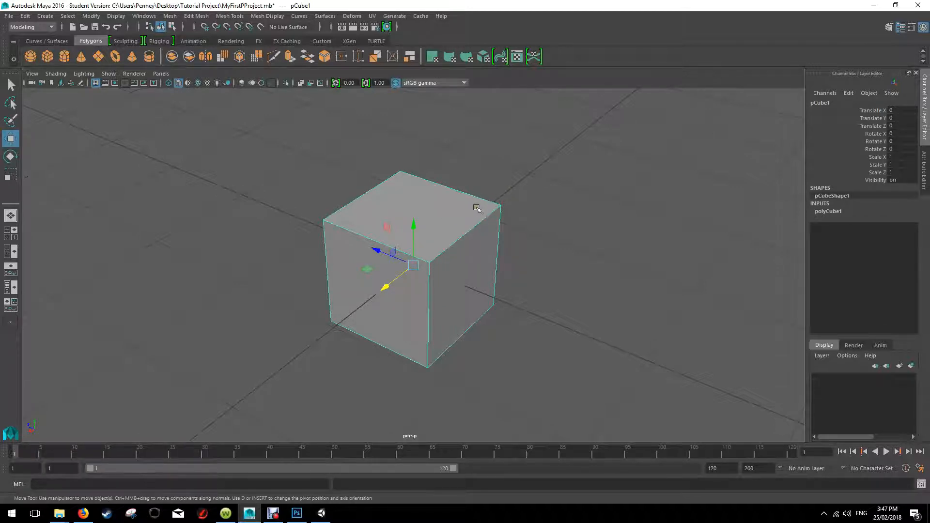
pyautogui.press('space')
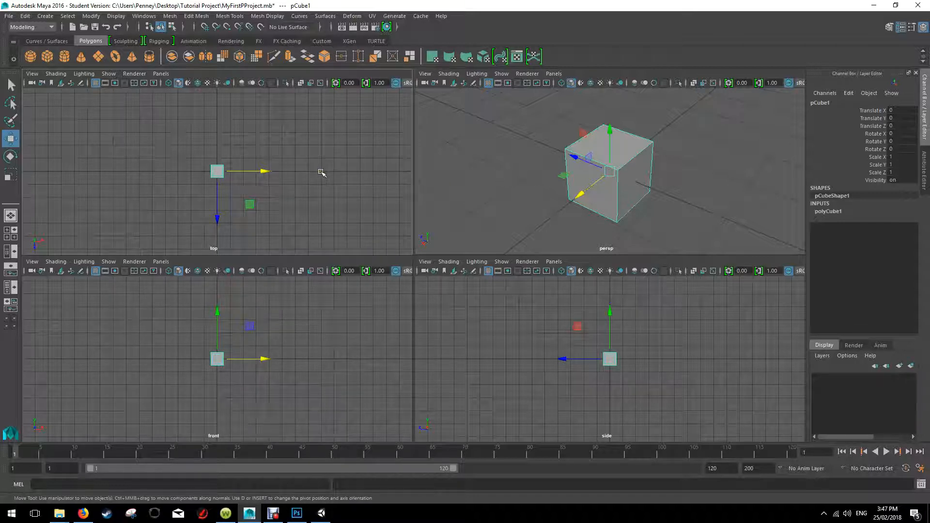
pyautogui.press('space')
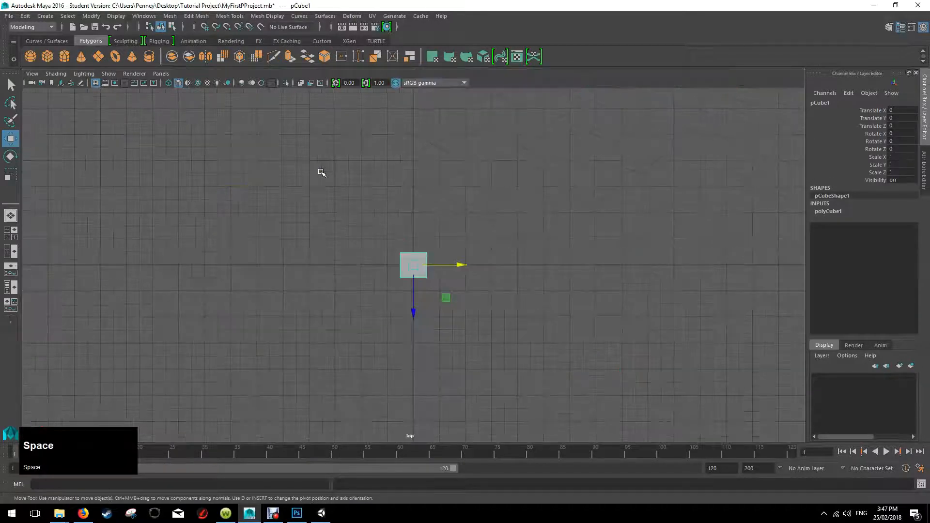
pyautogui.press('space')
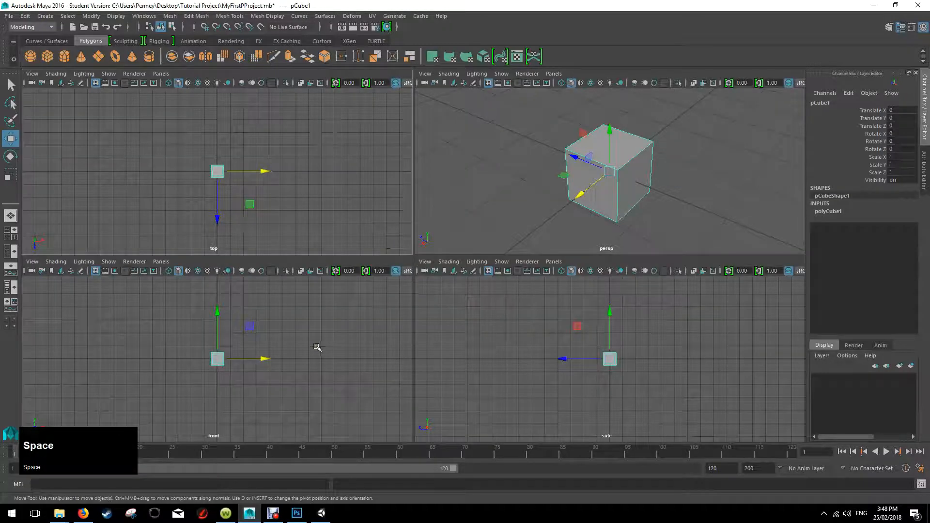
pyautogui.press('space')
pyautogui.press('space')
pyautogui.press('space')
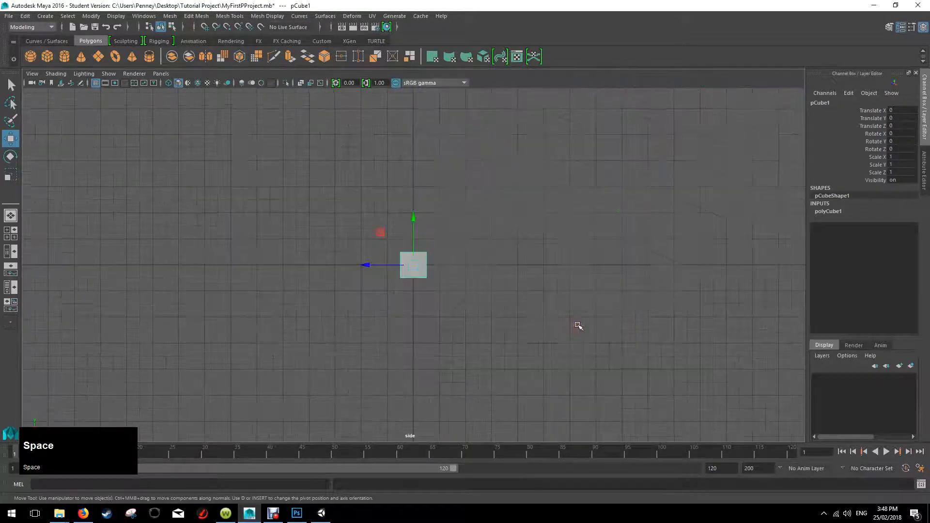
pyautogui.press('space')
pyautogui.press('space')
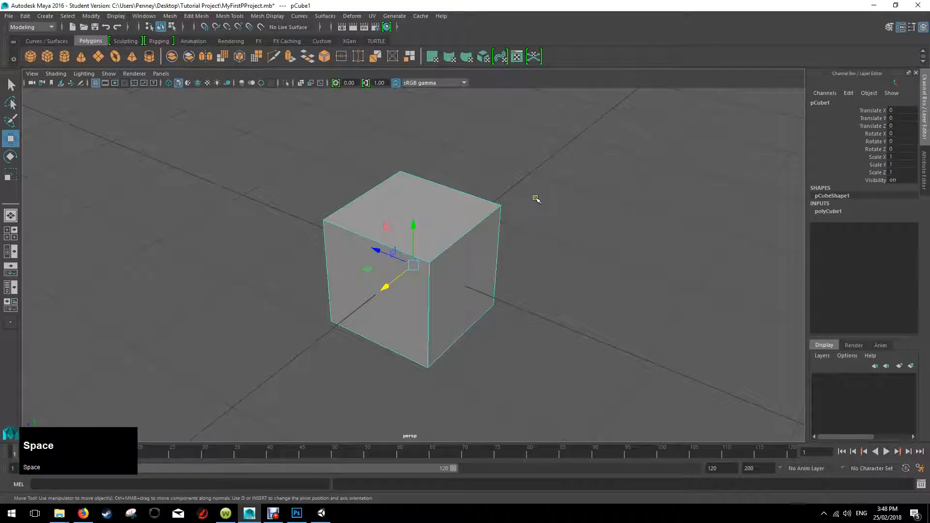
# Raise the cube along the Y axis to about 0.283.
pyautogui.moveTo(535, 200)
pyautogui.keyDown('alt'); pyautogui.mouseDown()
pyautogui.moveTo(517, 210)
pyautogui.moveTo(547, 204)
pyautogui.moveTo(527, 200)
pyautogui.mouseUp(); pyautogui.keyUp('alt')
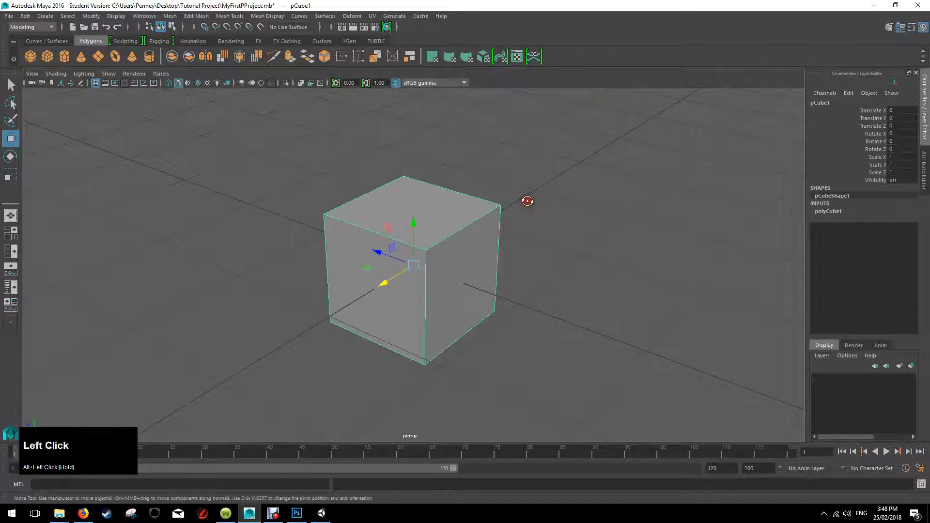
pyautogui.moveTo(473, 239)
pyautogui.keyDown('alt'); pyautogui.mouseDown()
pyautogui.moveTo(483, 255)
pyautogui.moveTo(484, 243)
pyautogui.mouseUp(); pyautogui.keyUp('alt')
pyautogui.moveTo(416, 213); pyautogui.dragTo(293, 334)
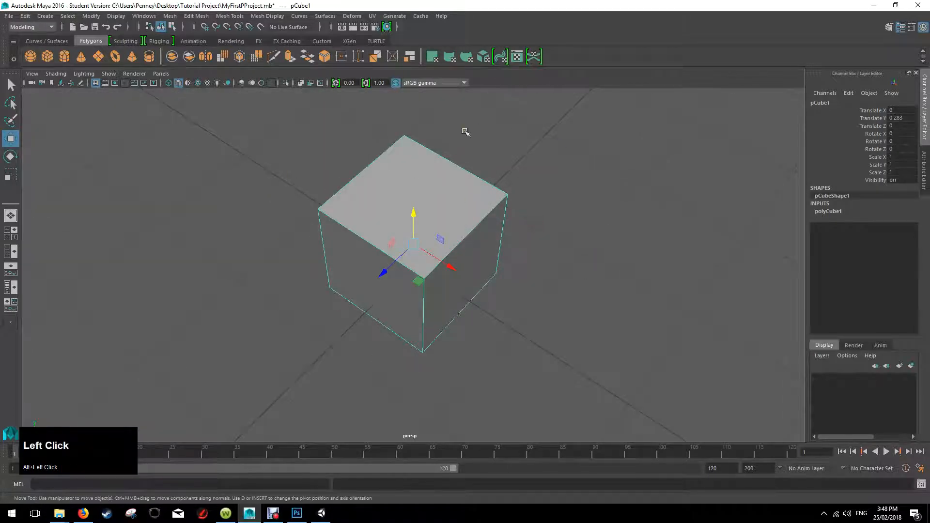
# Lower the cube along the Y axis to about 0.181.
pyautogui.keyDown('alt'); pyautogui.moveTo(419, 281); pyautogui.dragTo(459, 259); pyautogui.keyUp('alt')
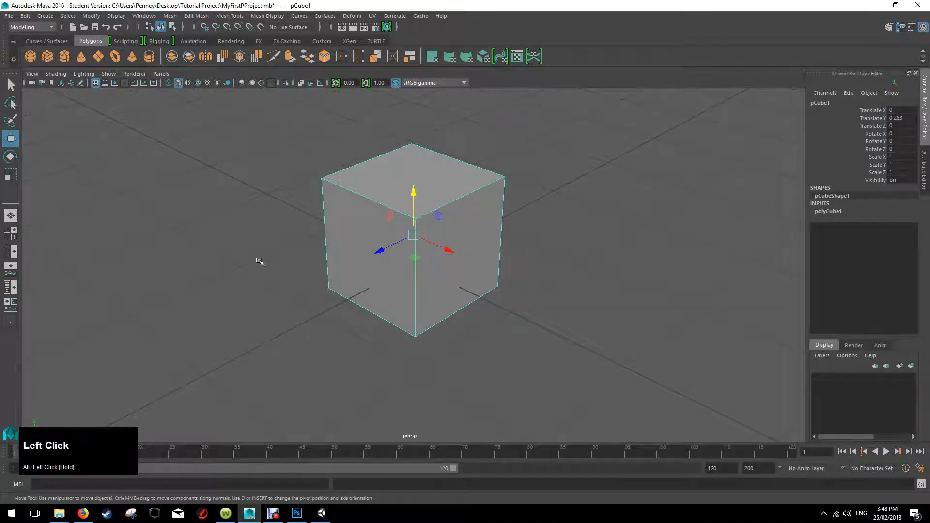
pyautogui.keyDown('alt'); pyautogui.moveTo(519, 332); pyautogui.dragTo(572, 303); pyautogui.keyUp('alt')
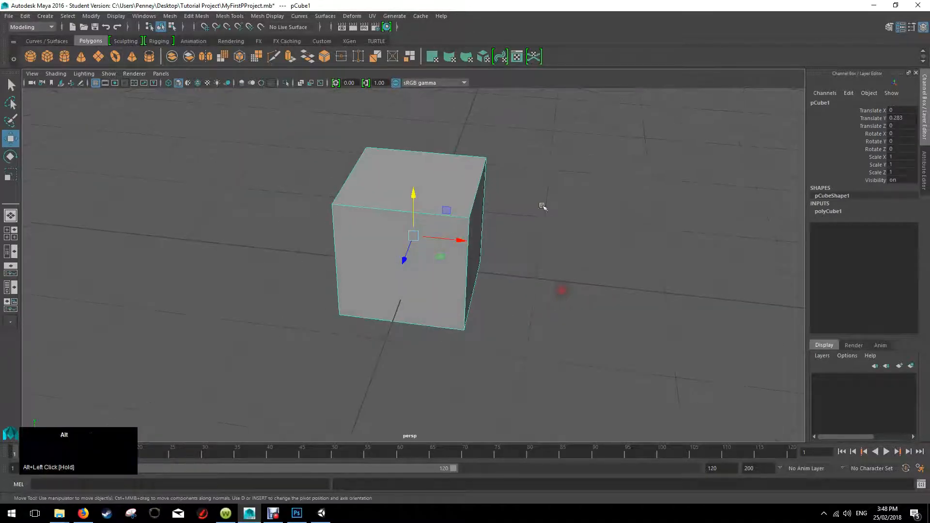
pyautogui.keyDown('alt'); pyautogui.moveTo(543, 207); pyautogui.dragTo(480, 177); pyautogui.keyUp('alt')
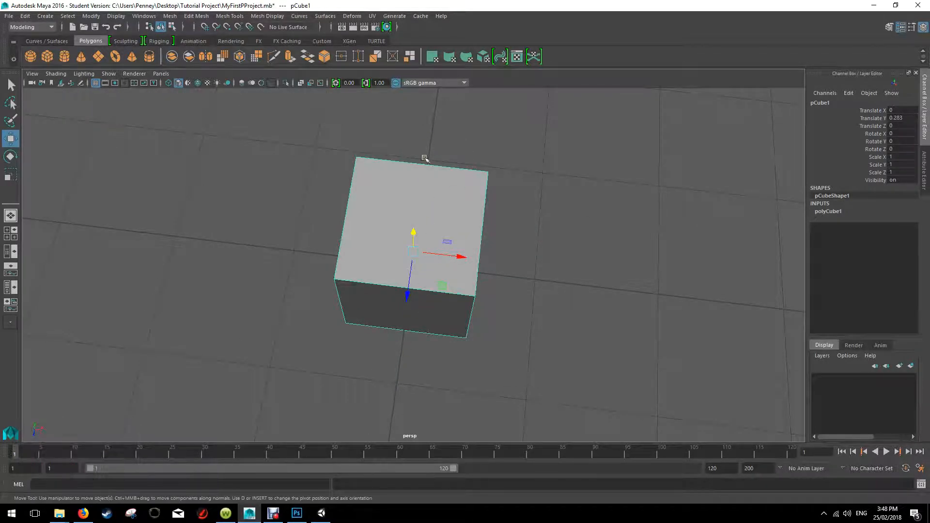
pyautogui.keyDown('alt'); pyautogui.moveTo(402, 346); pyautogui.dragTo(451, 258); pyautogui.keyUp('alt')
pyautogui.moveTo(415, 185)
pyautogui.mouseDown()
pyautogui.moveTo(416, 211)
pyautogui.moveTo(417, 186)
pyautogui.moveTo(416, 199)
pyautogui.mouseUp()
pyautogui.keyDown('alt'); pyautogui.moveTo(529, 210); pyautogui.dragTo(493, 224); pyautogui.keyUp('alt')
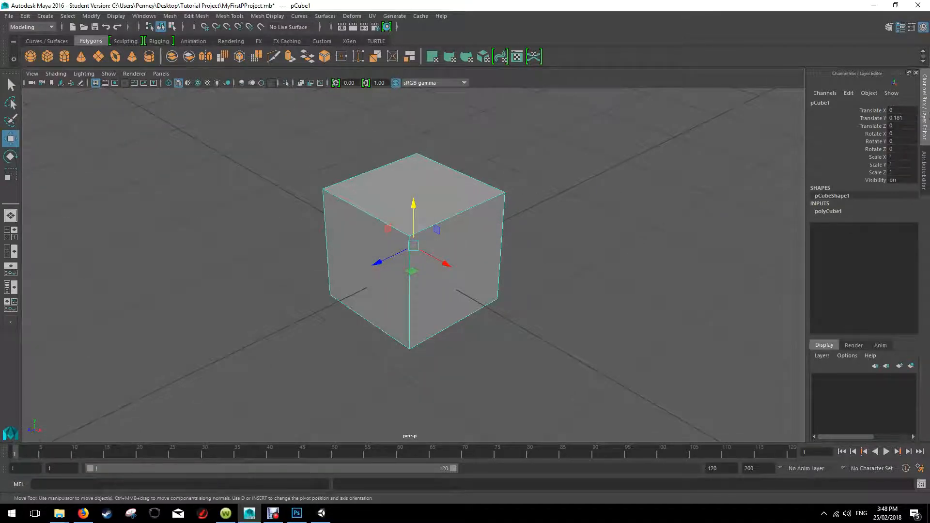
# Set the cube's subdivisions to 4 in width, 4 in height and 4 in depth.
pyautogui.click(926, 174)
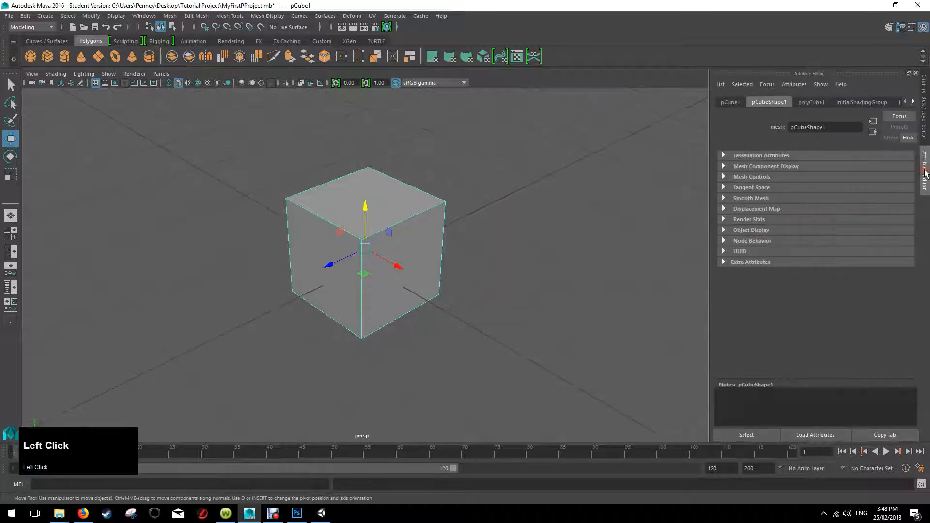
pyautogui.click(926, 121)
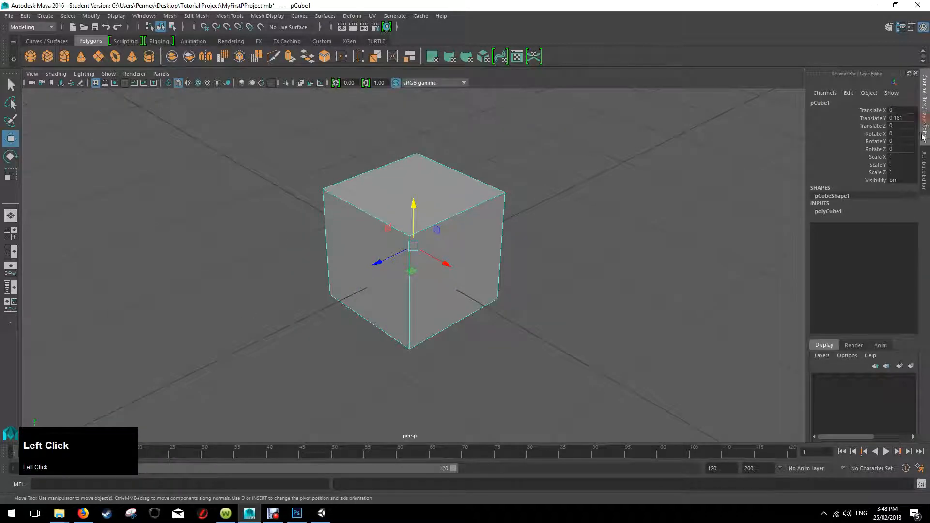
pyautogui.click(834, 213)
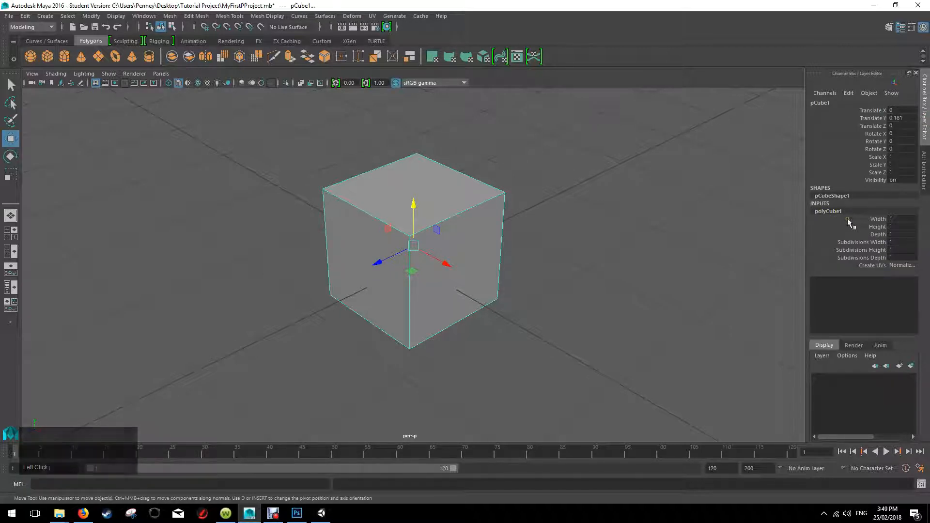
pyautogui.click(896, 243)
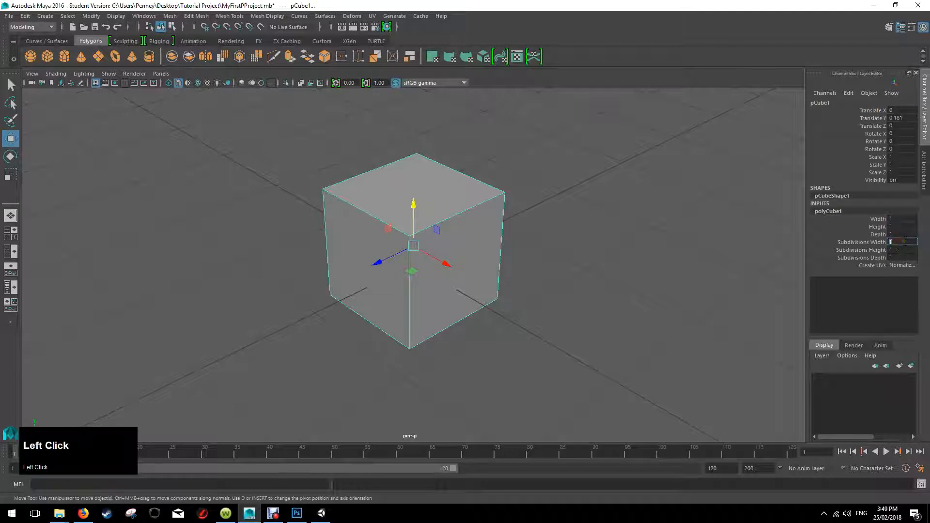
pyautogui.write('4')
pyautogui.click(897, 251)
pyautogui.write('4')
pyautogui.click(896, 258)
pyautogui.write('4')
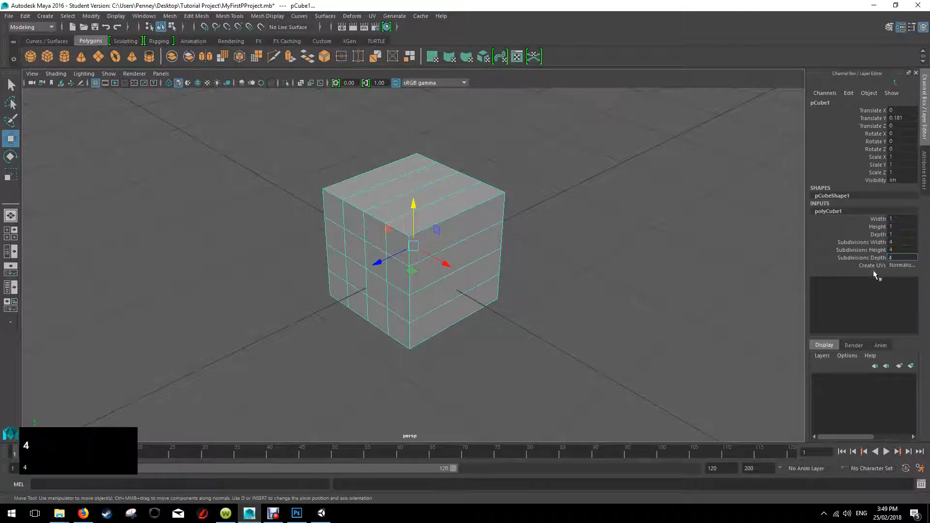
pyautogui.click(581, 282)
pyautogui.click(439, 270)
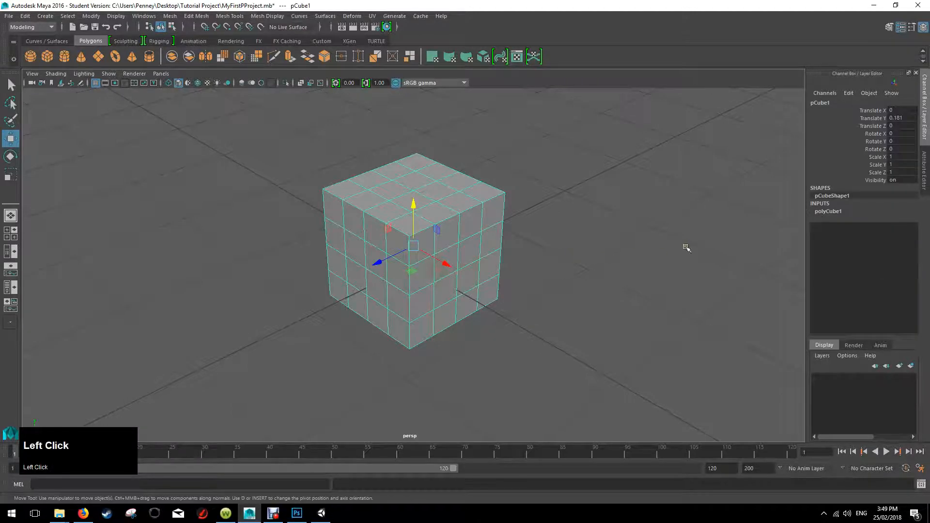
pyautogui.keyDown('alt'); pyautogui.moveTo(467, 270); pyautogui.dragTo(464, 200); pyautogui.keyUp('alt')
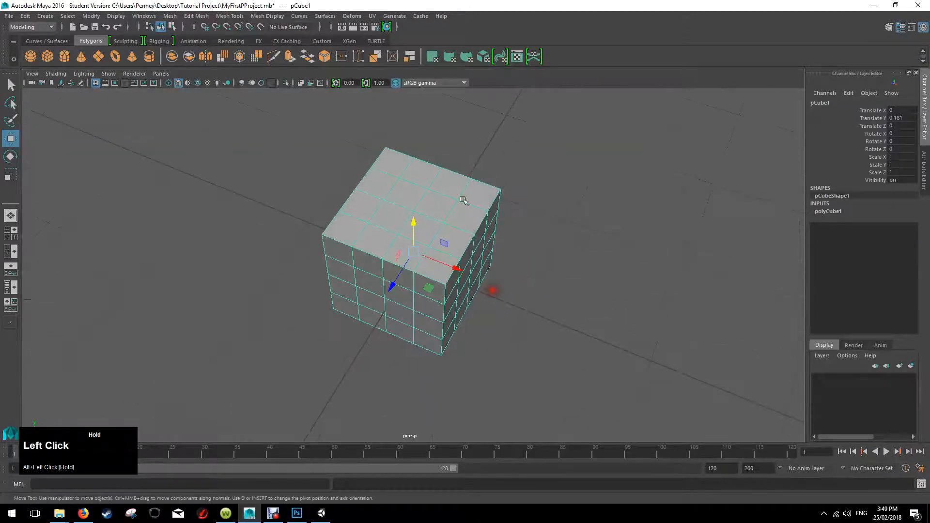
pyautogui.moveTo(544, 237)
pyautogui.keyDown('alt'); pyautogui.mouseDown()
pyautogui.moveTo(485, 196)
pyautogui.moveTo(552, 222)
pyautogui.moveTo(494, 245)
pyautogui.moveTo(504, 224)
pyautogui.moveTo(531, 225)
pyautogui.mouseUp(); pyautogui.keyUp('alt')
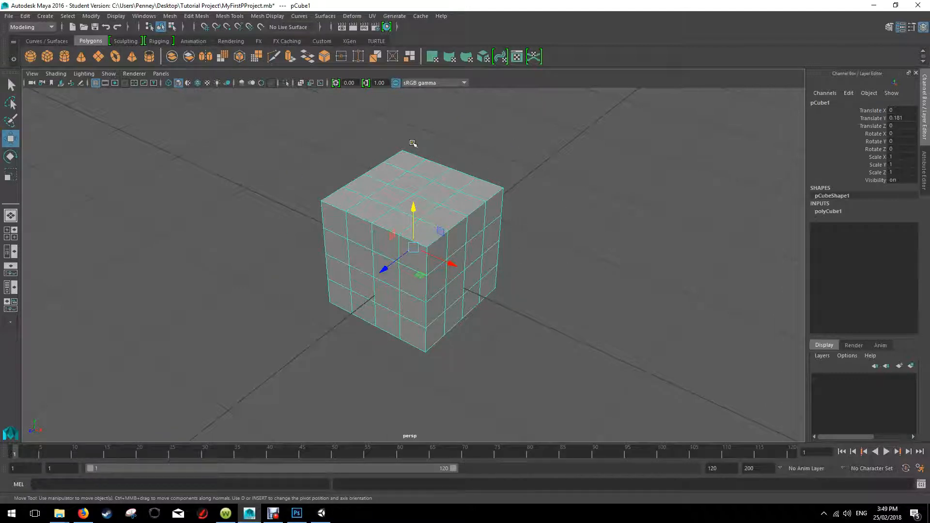
pyautogui.keyDown('alt'); pyautogui.moveTo(547, 257); pyautogui.dragTo(557, 266); pyautogui.keyUp('alt')
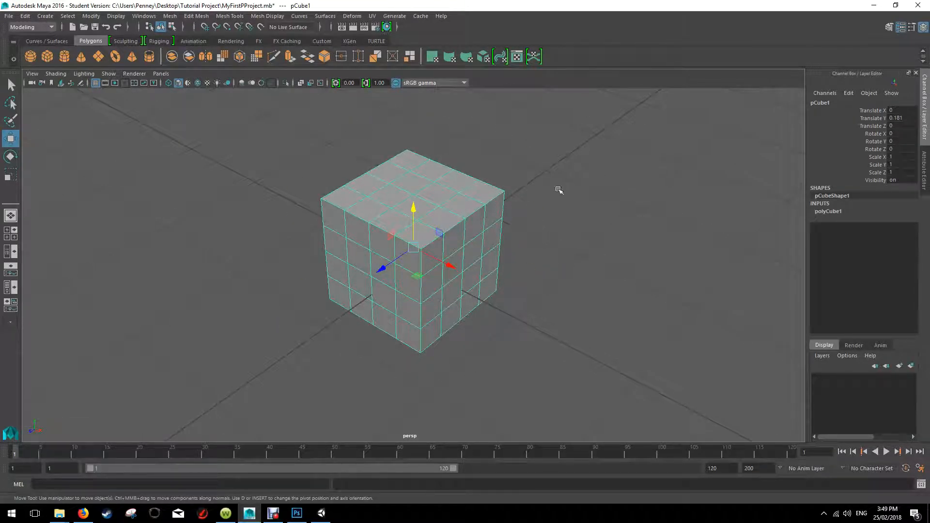
# Examine the cube's polyCube1 inputs and compare its transform, shape and creation-history attributes in the Attribute Editor.
pyautogui.click(831, 211)
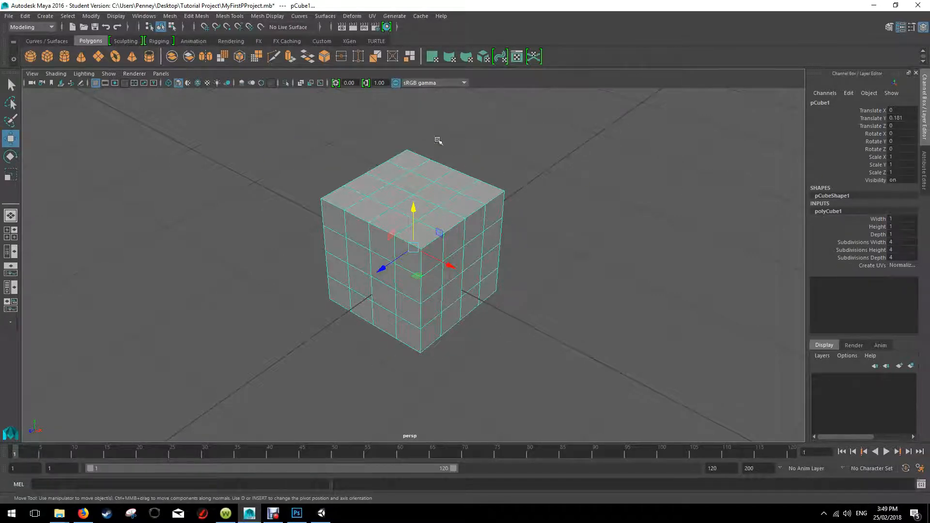
pyautogui.click(925, 172)
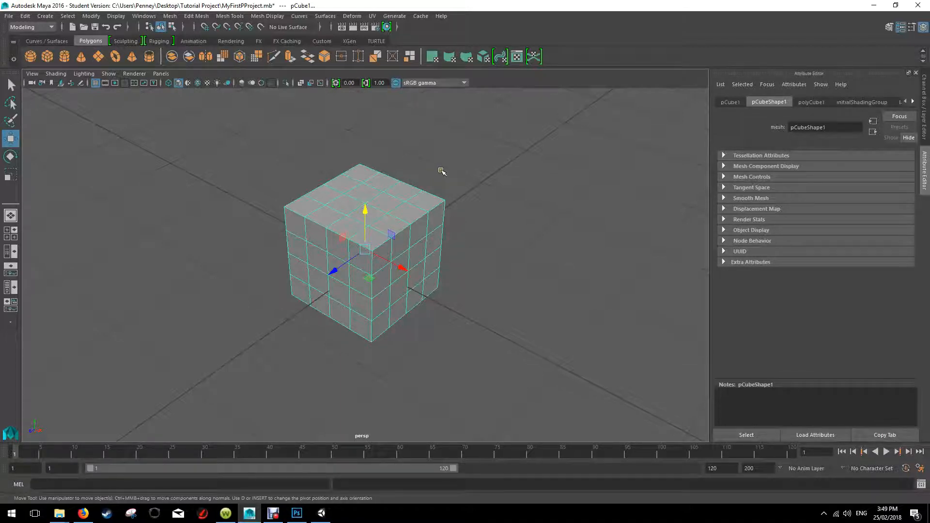
pyautogui.click(926, 128)
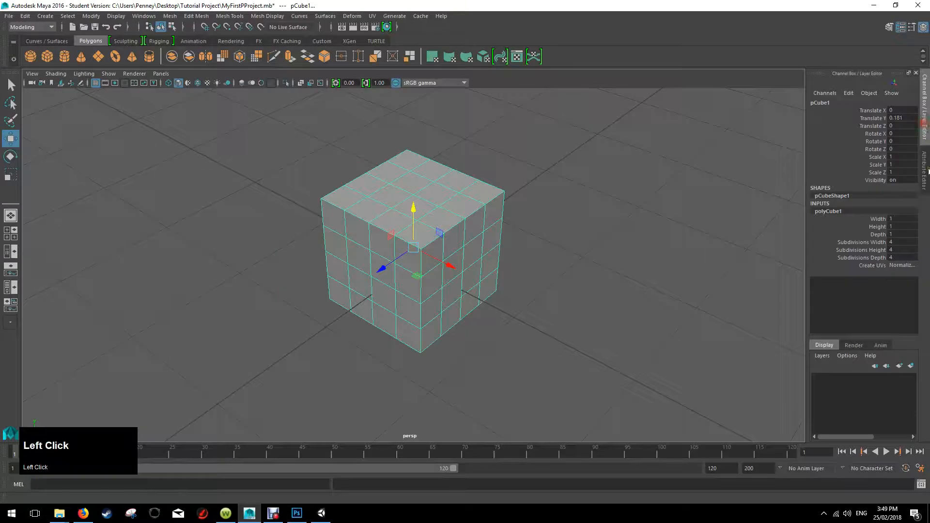
pyautogui.click(926, 168)
pyautogui.click(812, 102)
pyautogui.click(851, 101)
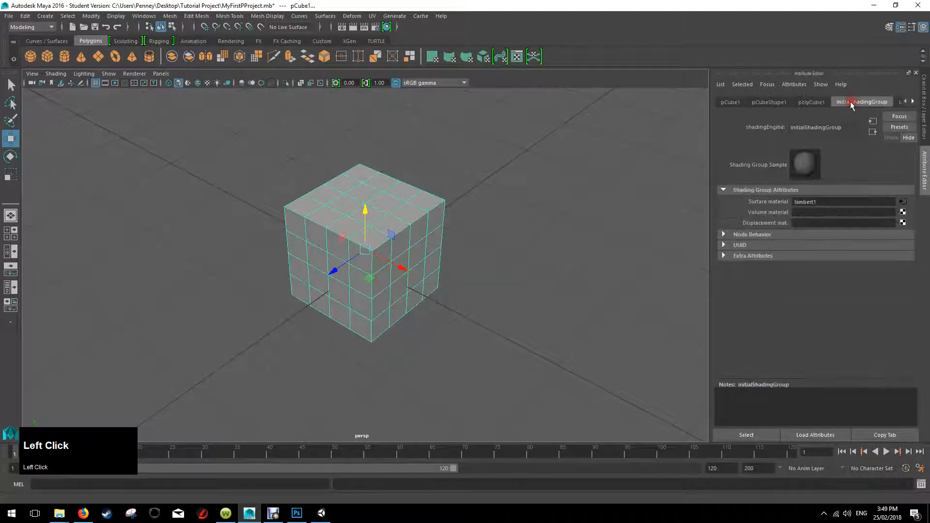
pyautogui.click(812, 101)
pyautogui.click(769, 100)
pyautogui.click(734, 102)
pyautogui.click(770, 102)
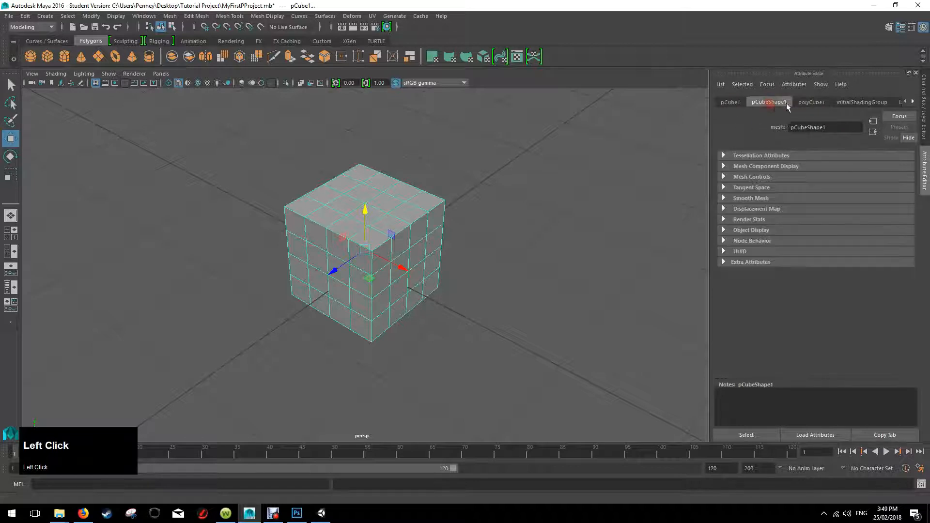
pyautogui.click(812, 101)
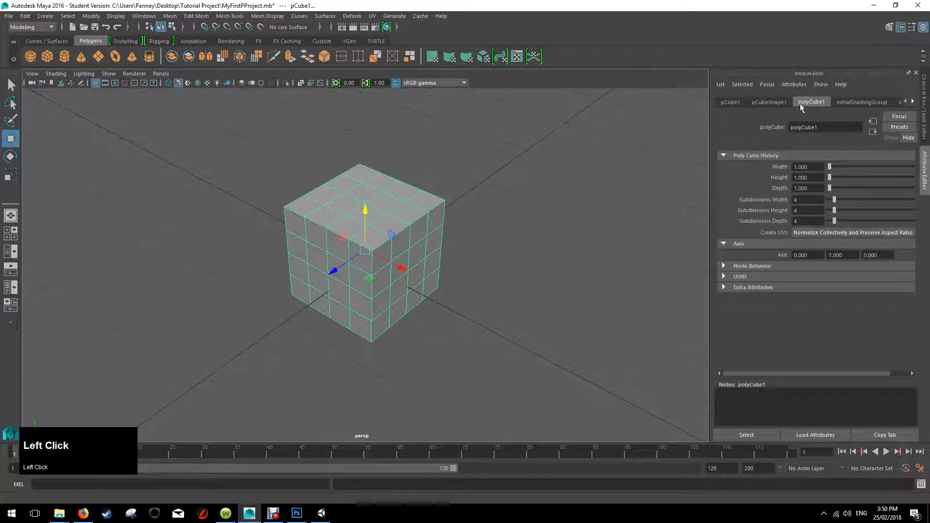
pyautogui.click(769, 103)
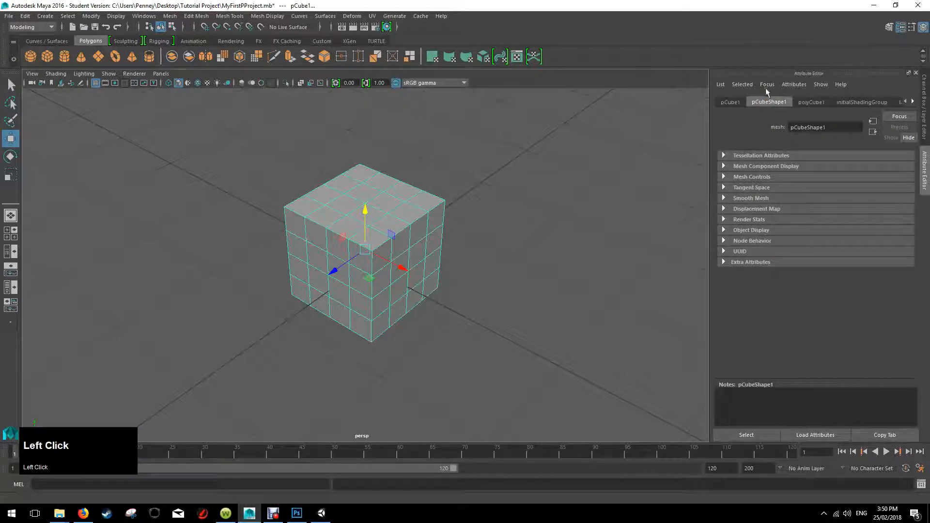
# Examine the cube's initialShadingGroup and lambert1 material attributes and return to its channel values.
pyautogui.click(858, 102)
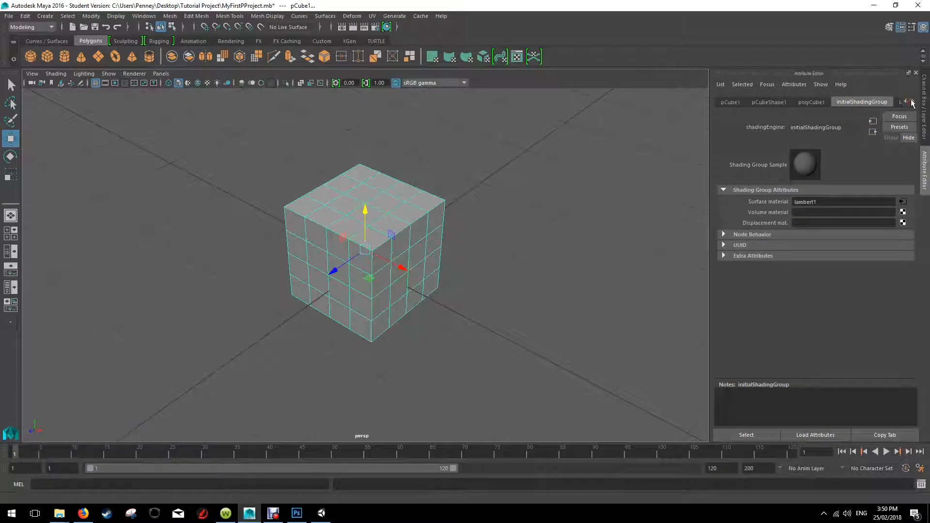
pyautogui.click(911, 103)
pyautogui.click(885, 102)
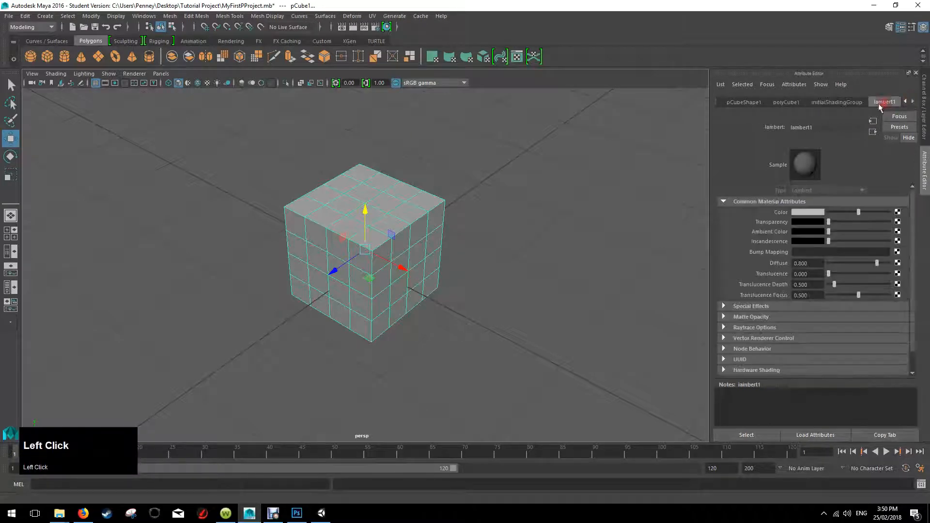
pyautogui.click(830, 103)
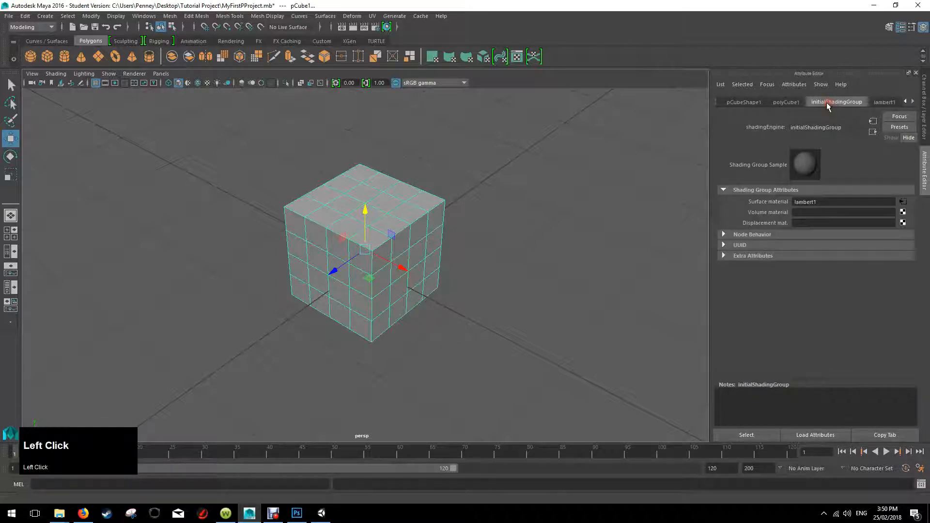
pyautogui.click(741, 103)
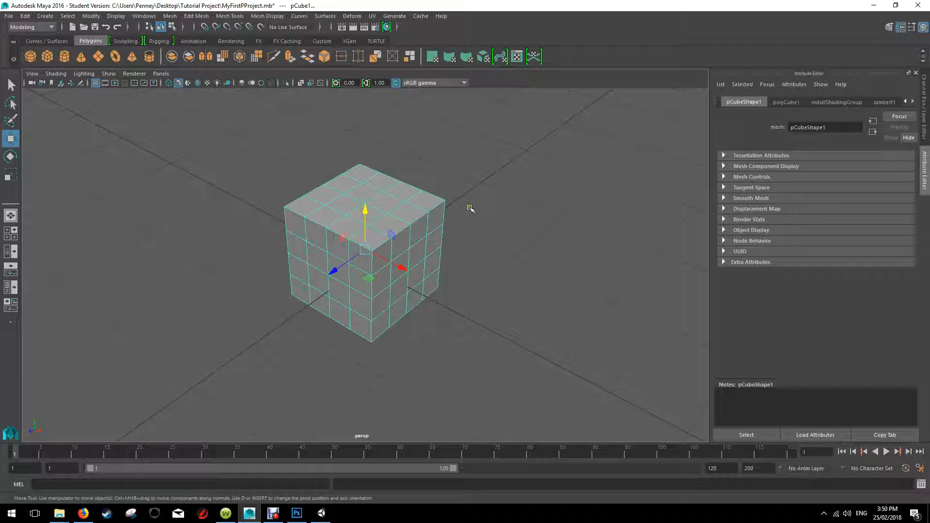
pyautogui.click(925, 118)
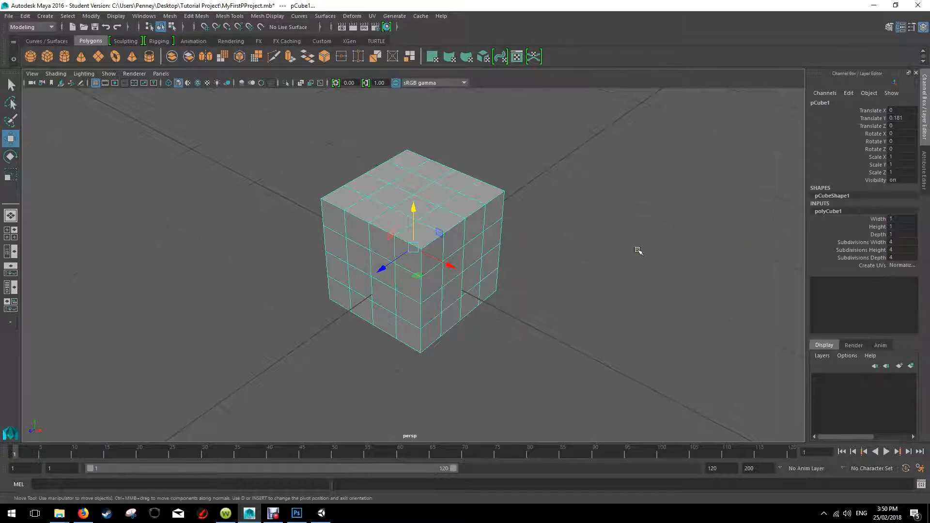
# Switch the cube to face selection mode.
pyautogui.keyDown('alt'); pyautogui.moveTo(523, 237); pyautogui.dragTo(502, 216); pyautogui.keyUp('alt')
pyautogui.keyDown('alt'); pyautogui.moveTo(539, 243); pyautogui.dragTo(511, 214); pyautogui.keyUp('alt')
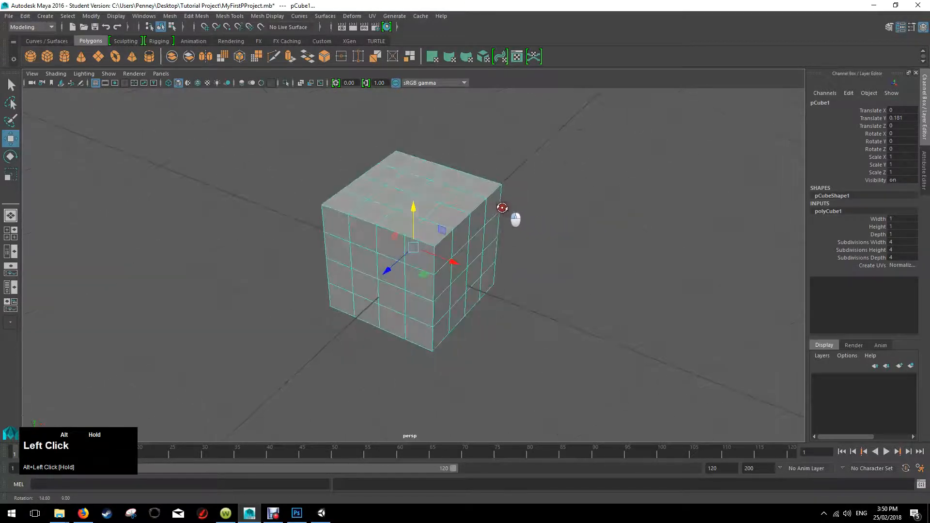
pyautogui.rightClick(467, 211)
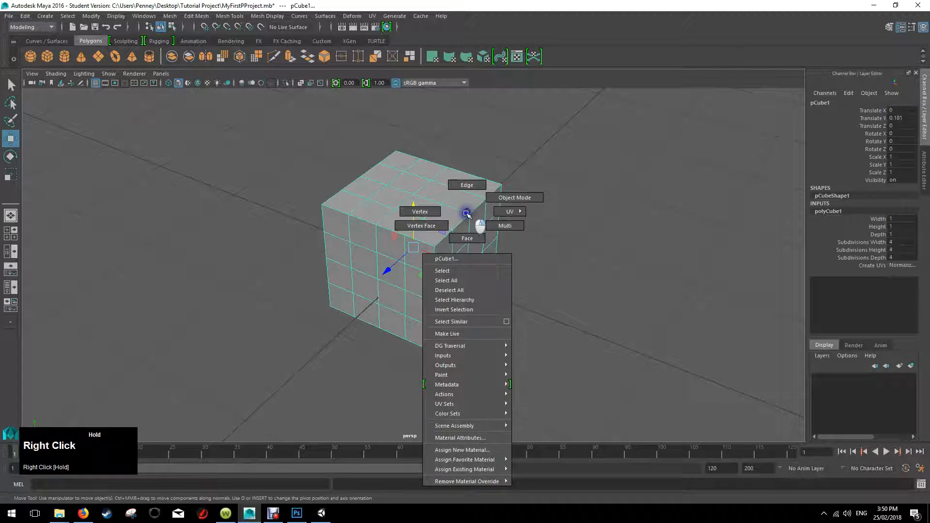
pyautogui.keyDown('alt'); pyautogui.moveTo(543, 223); pyautogui.dragTo(530, 245); pyautogui.keyUp('alt')
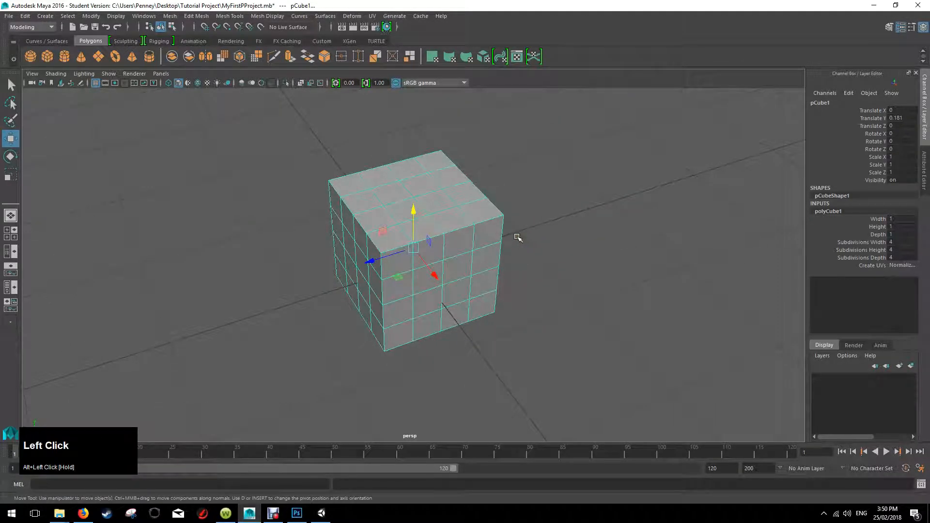
pyautogui.keyDown('alt'); pyautogui.moveTo(436, 220); pyautogui.dragTo(530, 208); pyautogui.keyUp('alt')
pyautogui.rightClick(460, 203)
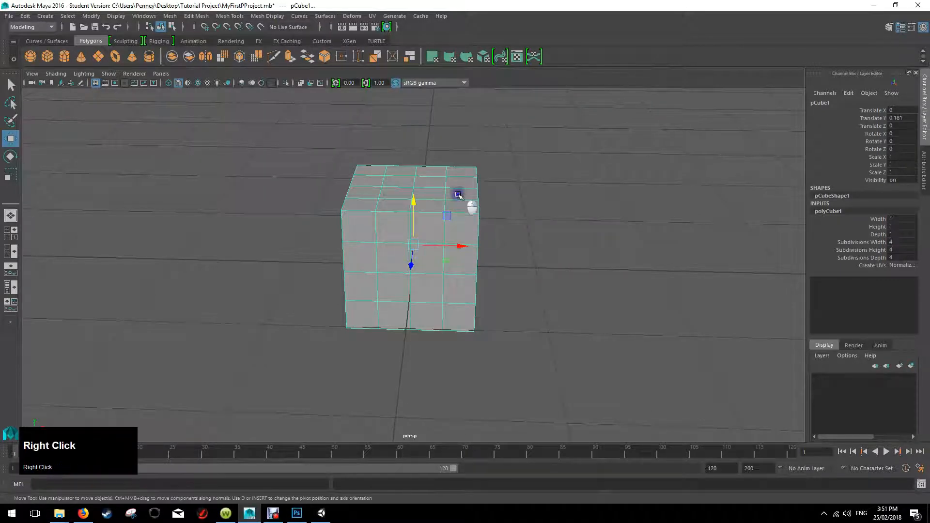
pyautogui.rightClick(459, 195)
pyautogui.moveTo(458, 194); pyautogui.dragTo(461, 222, button='right')
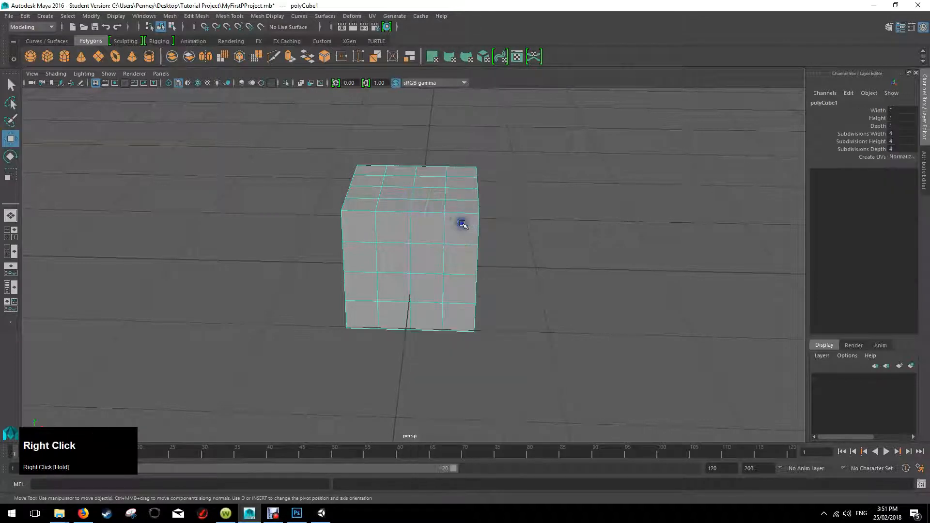
# In the front view, select and delete all faces of the cube's positive X half.
pyautogui.keyDown('alt'); pyautogui.moveTo(494, 218); pyautogui.dragTo(466, 160); pyautogui.keyUp('alt')
pyautogui.press('space')
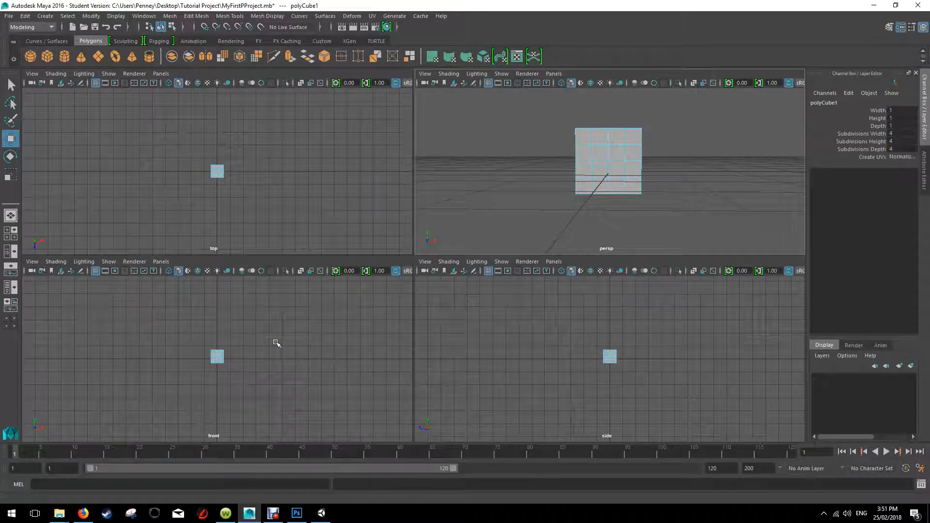
pyautogui.press('space')
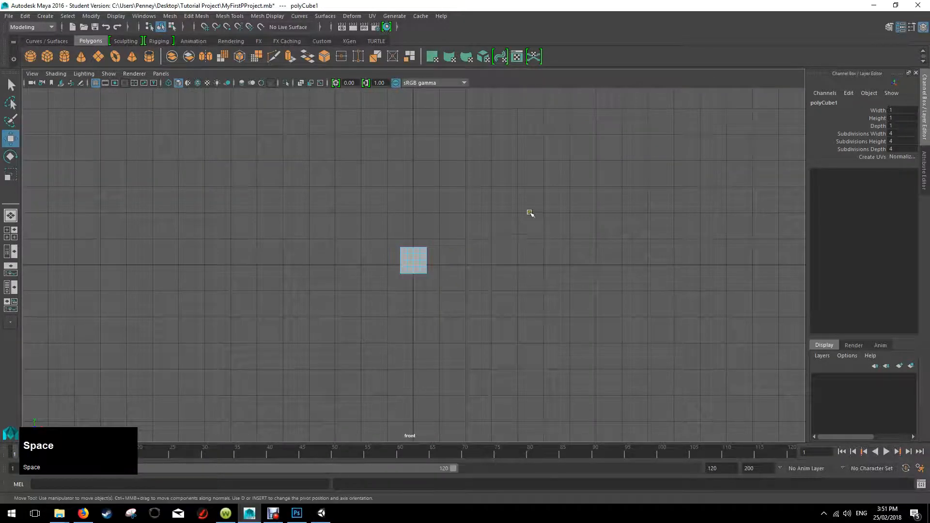
pyautogui.press('space')
pyautogui.press('space')
pyautogui.press('space')
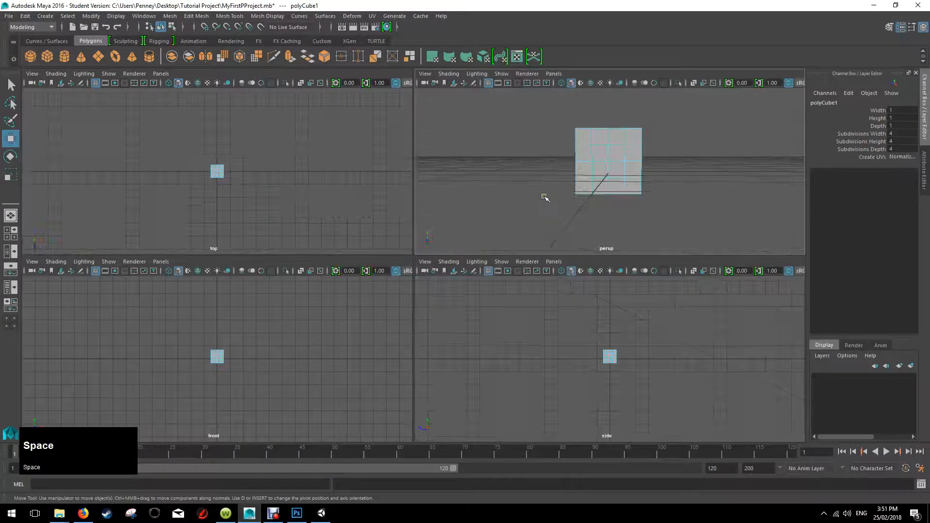
pyautogui.press('space')
pyautogui.scroll(5, 395, 277)
pyautogui.moveTo(438, 184); pyautogui.dragTo(491, 379)
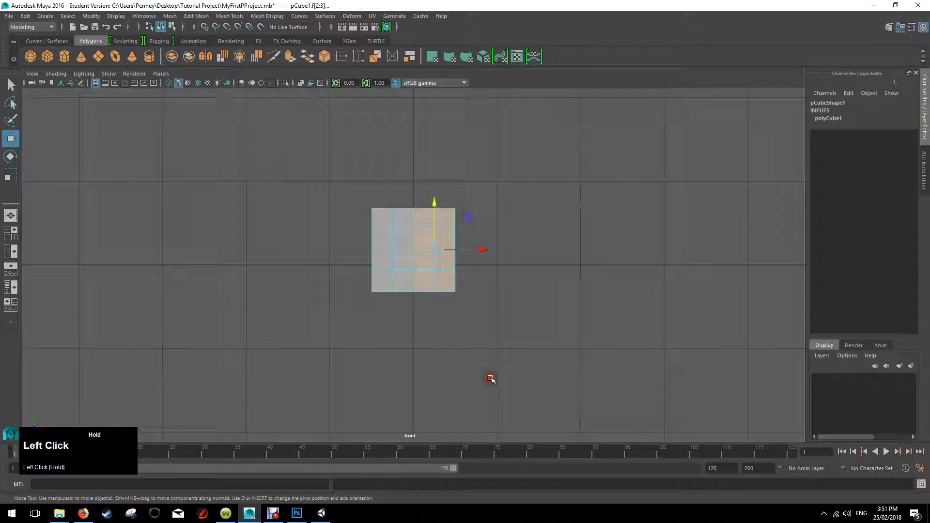
pyautogui.press('Delete')
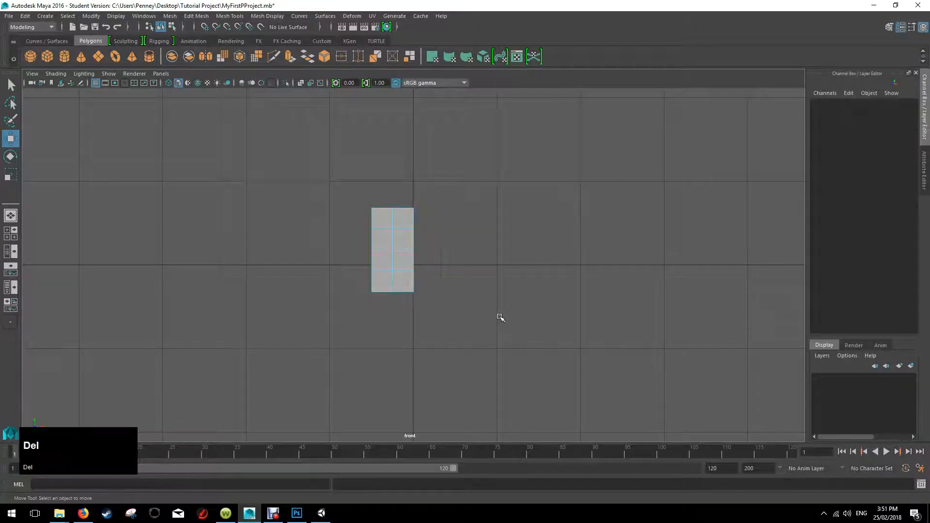
# Return to the perspective view and select the remaining half of the cube in object mode.
pyautogui.press('space')
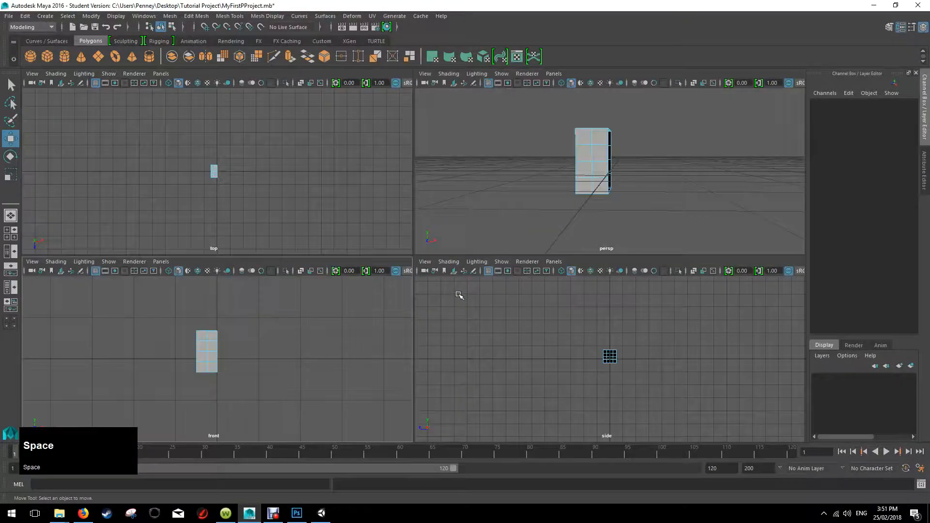
pyautogui.press('space')
pyautogui.moveTo(490, 223)
pyautogui.keyDown('alt'); pyautogui.mouseDown()
pyautogui.moveTo(498, 231)
pyautogui.moveTo(412, 247)
pyautogui.moveTo(523, 243)
pyautogui.moveTo(449, 261)
pyautogui.moveTo(494, 244)
pyautogui.moveTo(481, 244)
pyautogui.moveTo(488, 238)
pyautogui.mouseUp(); pyautogui.keyUp('alt')
pyautogui.moveTo(382, 231); pyautogui.dragTo(417, 216, button='right')
pyautogui.click(383, 204)
pyautogui.keyDown('alt'); pyautogui.moveTo(503, 218); pyautogui.dragTo(412, 197); pyautogui.keyUp('alt')
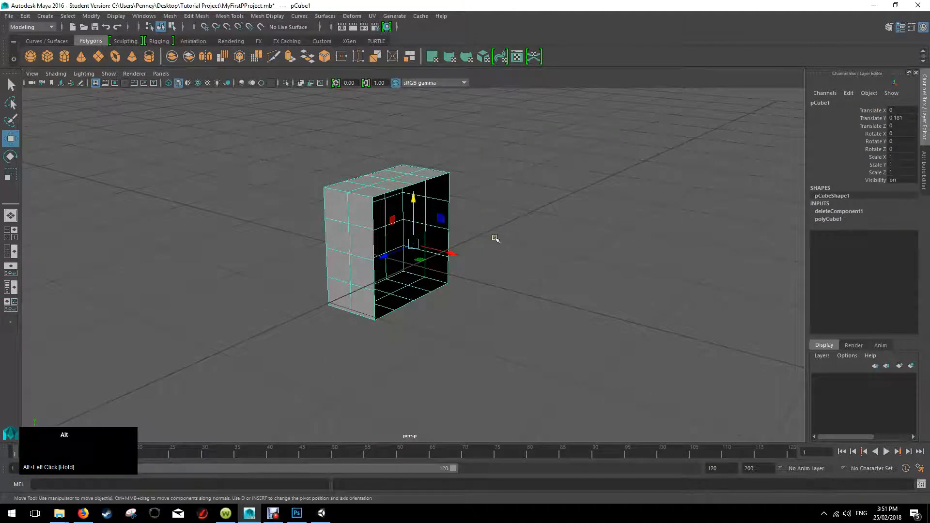
pyautogui.keyDown('alt'); pyautogui.moveTo(495, 241); pyautogui.dragTo(532, 255); pyautogui.keyUp('alt')
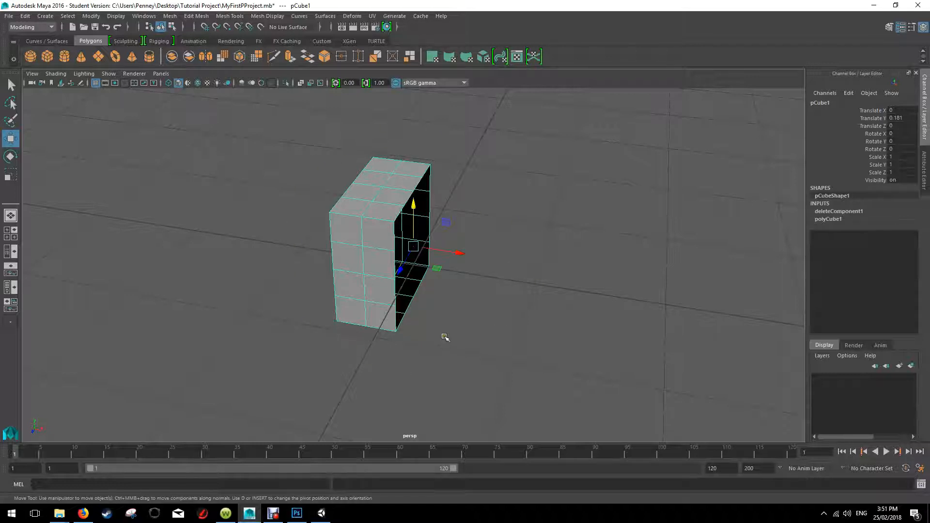
# Mirror the half cube with Duplicate Special as one Instance grouped under World, with the X scale set to -1.
pyautogui.click(25, 18)
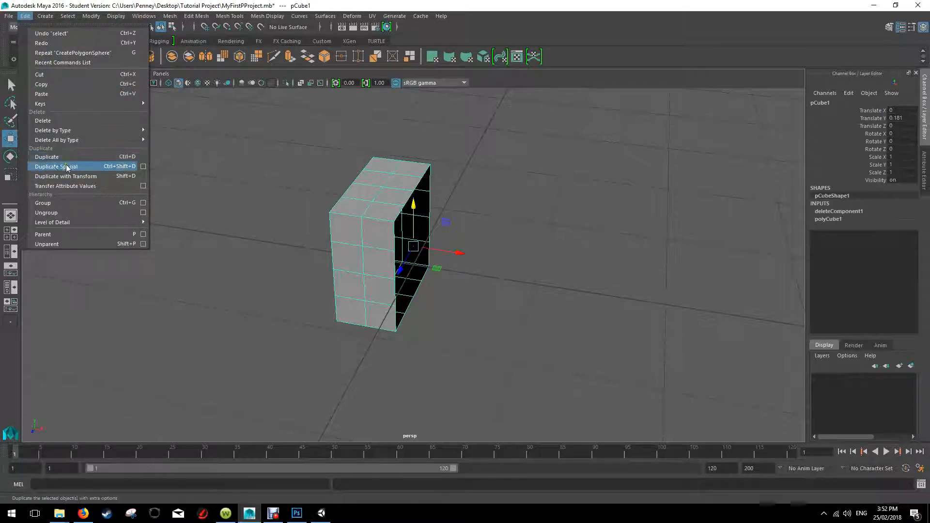
pyautogui.click(144, 166)
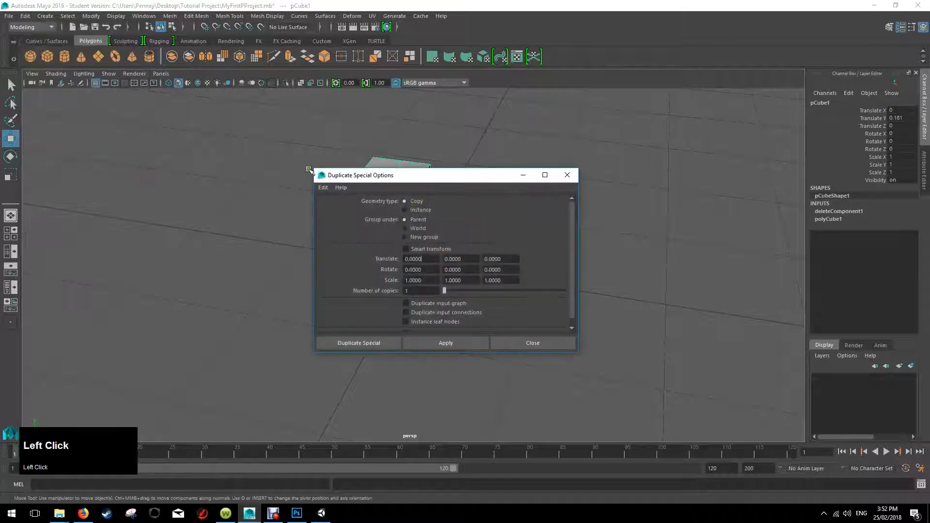
pyautogui.moveTo(404, 179); pyautogui.dragTo(587, 133)
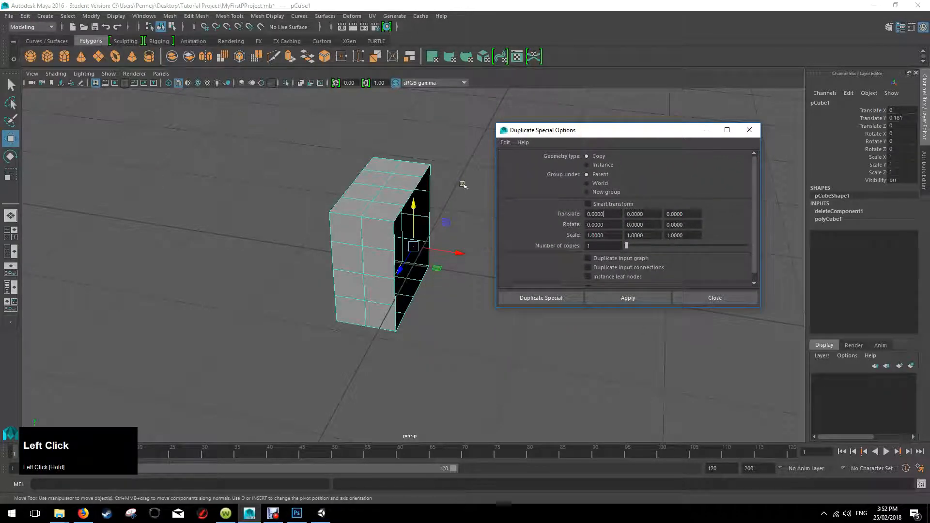
pyautogui.click(588, 165)
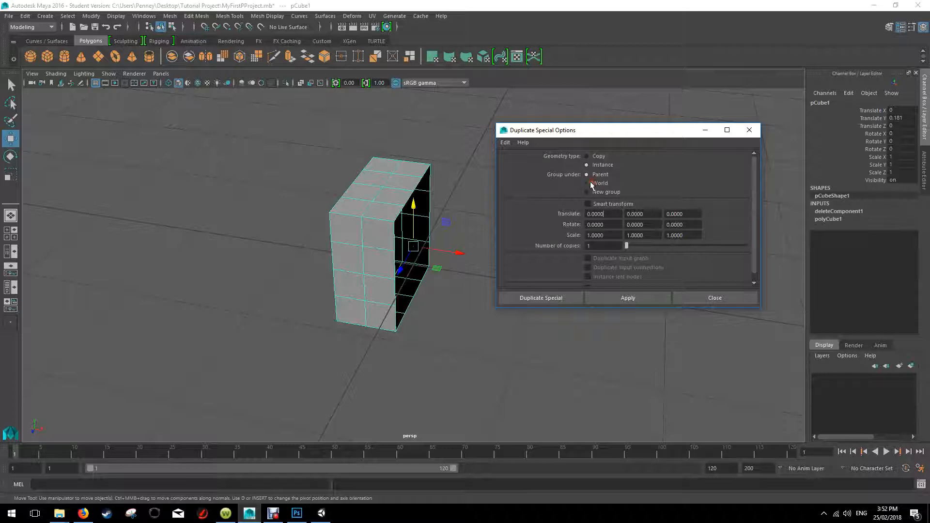
pyautogui.click(591, 183)
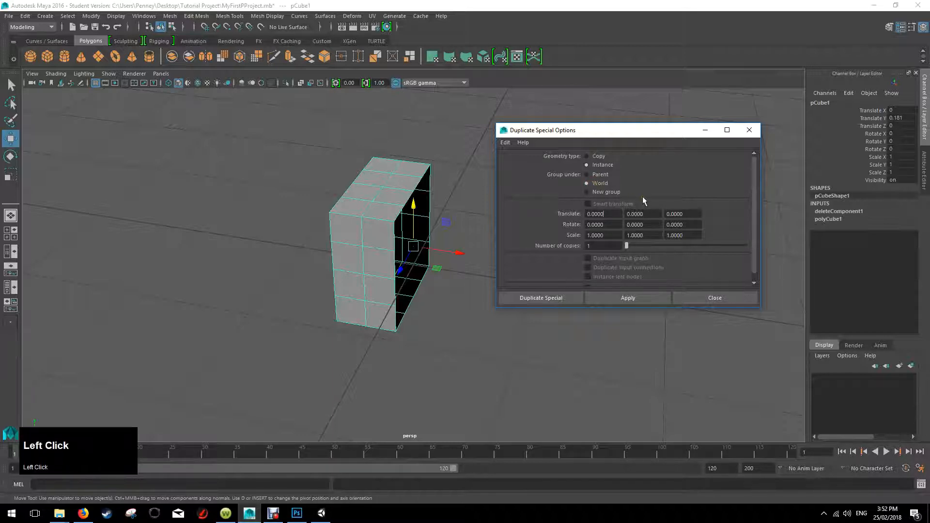
pyautogui.scroll(-1, 644, 202)
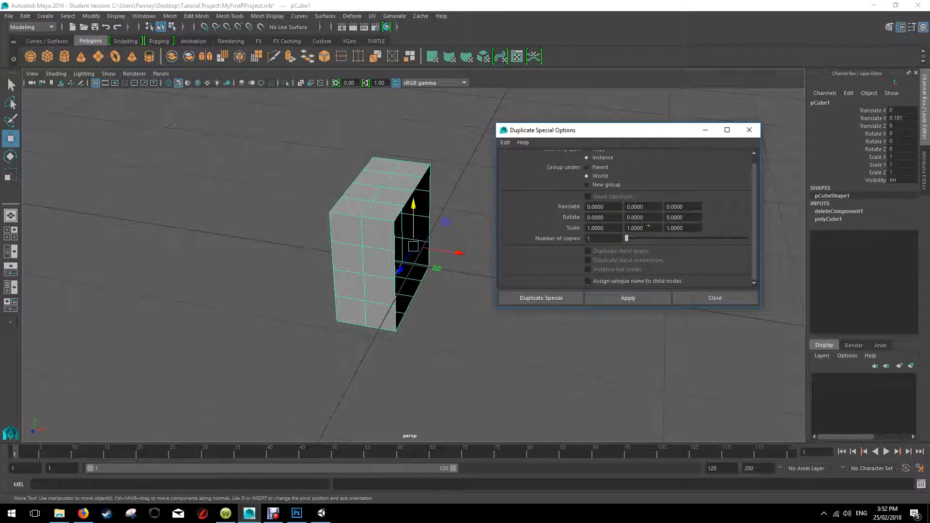
pyautogui.click(596, 238)
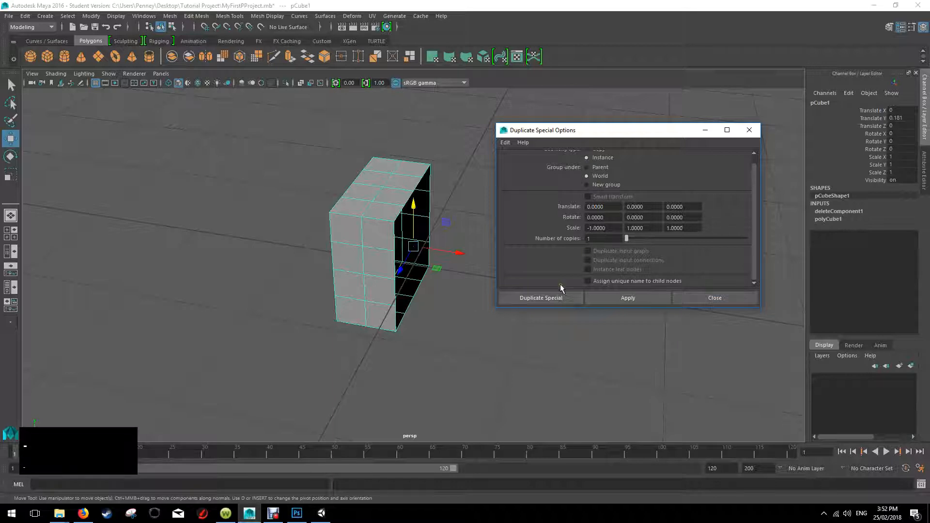
pyautogui.click(554, 298)
# Check the mirrored instance by selecting each half in turn, leaving the original half selected.
pyautogui.keyDown('alt'); pyautogui.moveTo(569, 232); pyautogui.dragTo(545, 241); pyautogui.keyUp('alt')
pyautogui.click(553, 241)
pyautogui.click(457, 215)
pyautogui.click(381, 203)
pyautogui.keyDown('alt'); pyautogui.moveTo(381, 203); pyautogui.dragTo(504, 199); pyautogui.keyUp('alt')
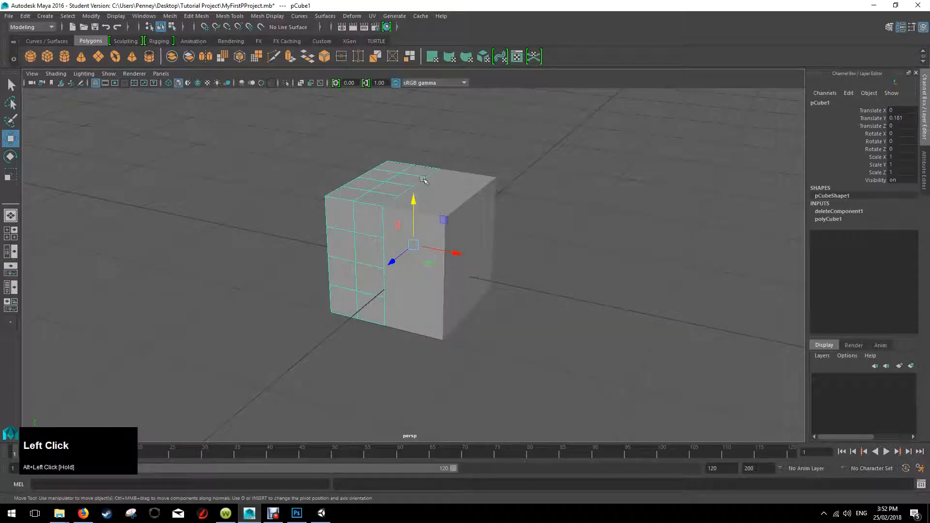
# Switch the original half to face selection mode and select the faces of its front portion.
pyautogui.keyDown('alt'); pyautogui.moveTo(418, 274); pyautogui.dragTo(426, 347); pyautogui.keyUp('alt')
pyautogui.keyDown('alt'); pyautogui.moveTo(546, 254); pyautogui.dragTo(579, 169); pyautogui.keyUp('alt')
pyautogui.moveTo(465, 225); pyautogui.dragTo(456, 247, button='right')
pyautogui.keyDown('alt'); pyautogui.moveTo(494, 237); pyautogui.dragTo(560, 233); pyautogui.keyUp('alt')
pyautogui.moveTo(565, 180); pyautogui.dragTo(450, 312)
pyautogui.keyDown('alt'); pyautogui.moveTo(509, 260); pyautogui.dragTo(508, 249); pyautogui.keyUp('alt')
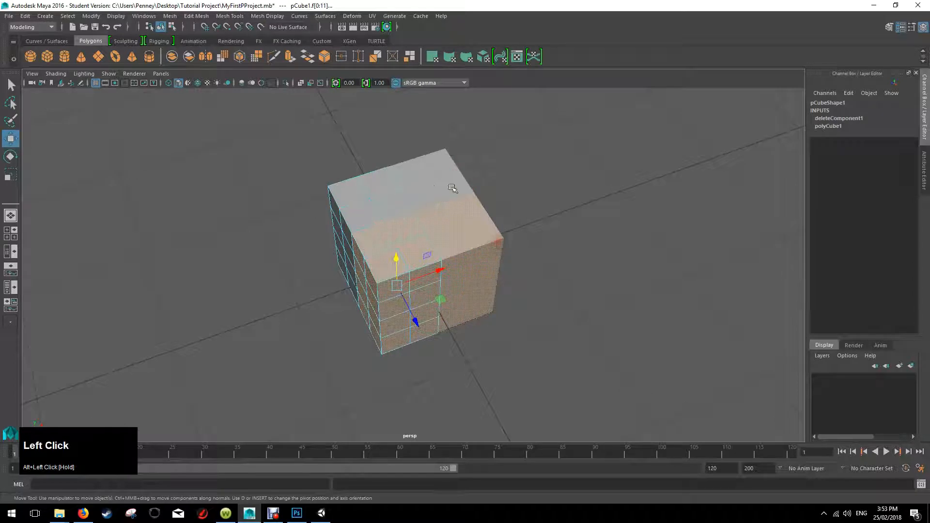
pyautogui.keyDown('alt'); pyautogui.moveTo(566, 205); pyautogui.dragTo(512, 194); pyautogui.keyUp('alt')
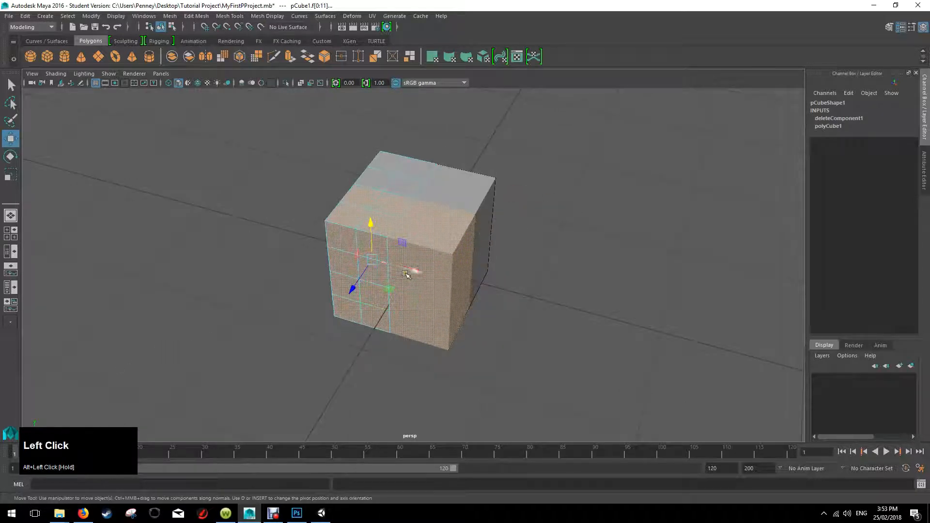
# Select a single face on top of the original half and examine how the selection mirrors across both halves from several angles.
pyautogui.click(542, 227)
pyautogui.keyDown('alt'); pyautogui.moveTo(542, 226); pyautogui.dragTo(384, 202); pyautogui.keyUp('alt')
pyautogui.click(384, 202)
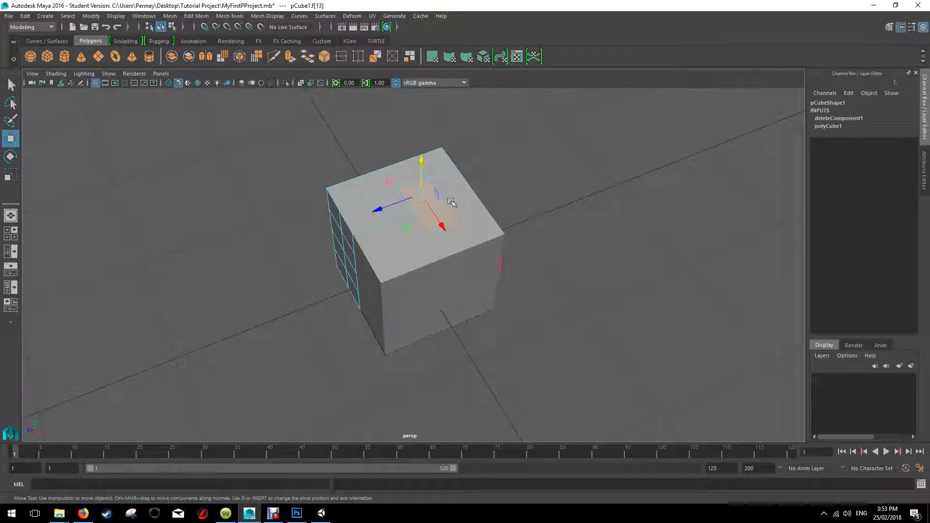
pyautogui.keyDown('alt'); pyautogui.moveTo(376, 253); pyautogui.dragTo(354, 228); pyautogui.keyUp('alt')
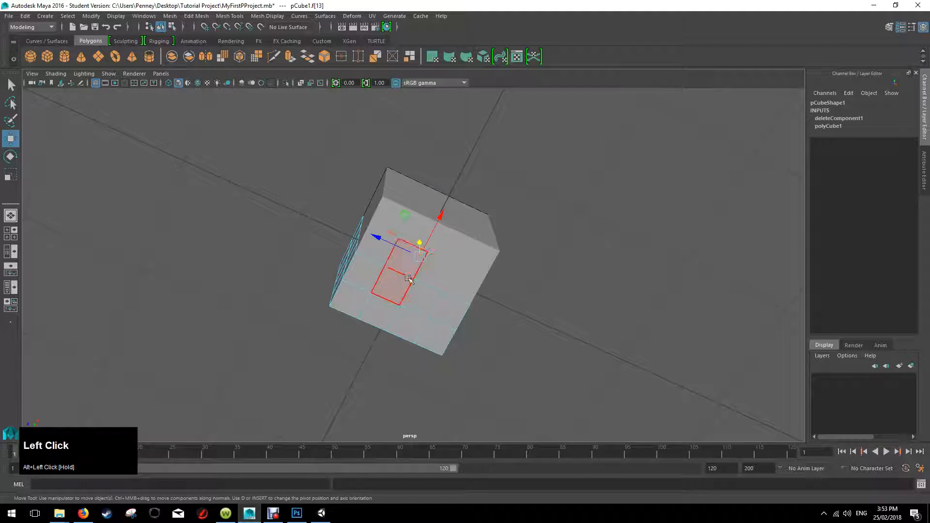
pyautogui.keyDown('alt'); pyautogui.moveTo(451, 202); pyautogui.dragTo(411, 188); pyautogui.keyUp('alt')
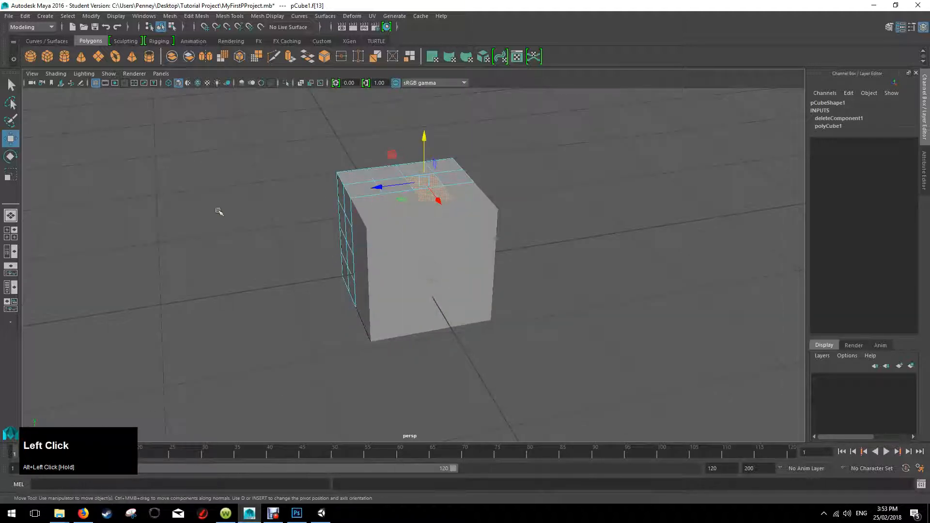
pyautogui.keyDown('alt'); pyautogui.moveTo(517, 199); pyautogui.dragTo(411, 193); pyautogui.keyUp('alt')
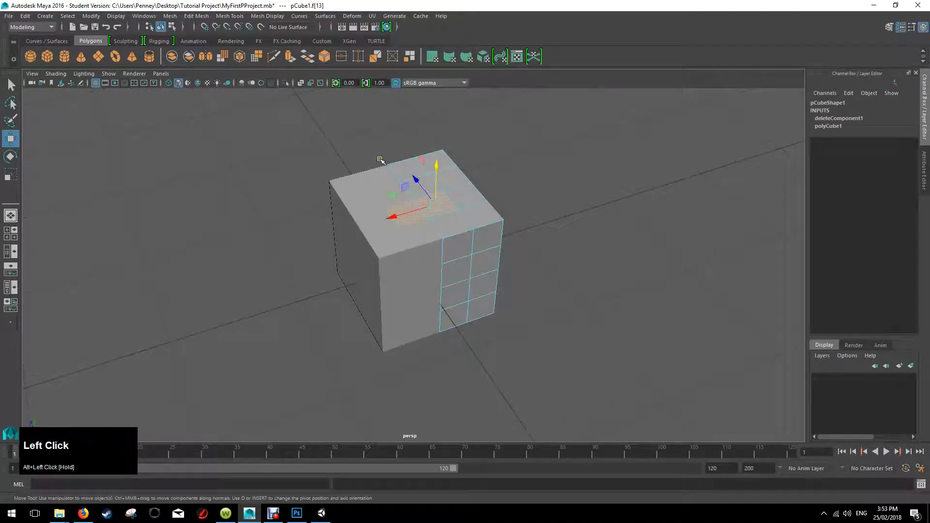
pyautogui.keyDown('alt'); pyautogui.moveTo(331, 127); pyautogui.dragTo(361, 197); pyautogui.keyUp('alt')
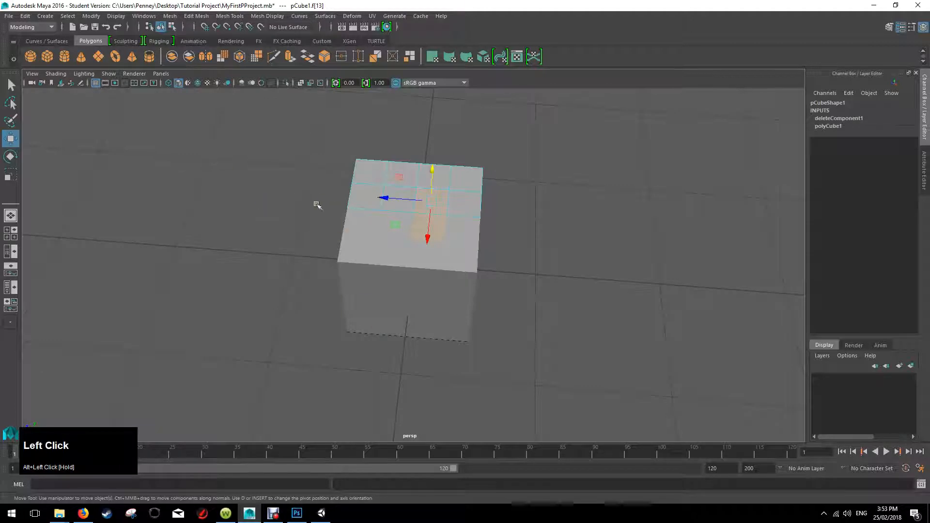
pyautogui.keyDown('alt'); pyautogui.moveTo(289, 216); pyautogui.dragTo(498, 206); pyautogui.keyUp('alt')
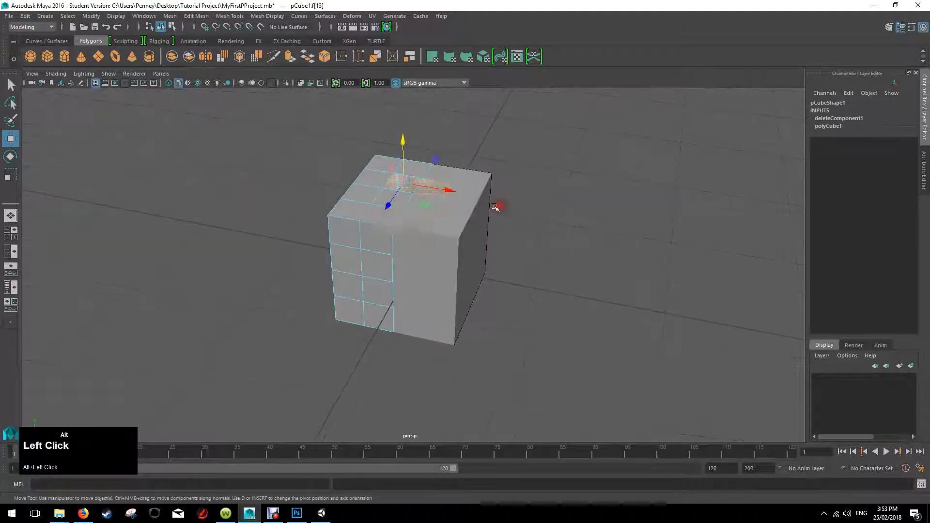
# Return to object mode, switch the mirrored half to face selection, try moving its upper outer front face, and undo the move.
pyautogui.rightClick(442, 220)
pyautogui.click(439, 206)
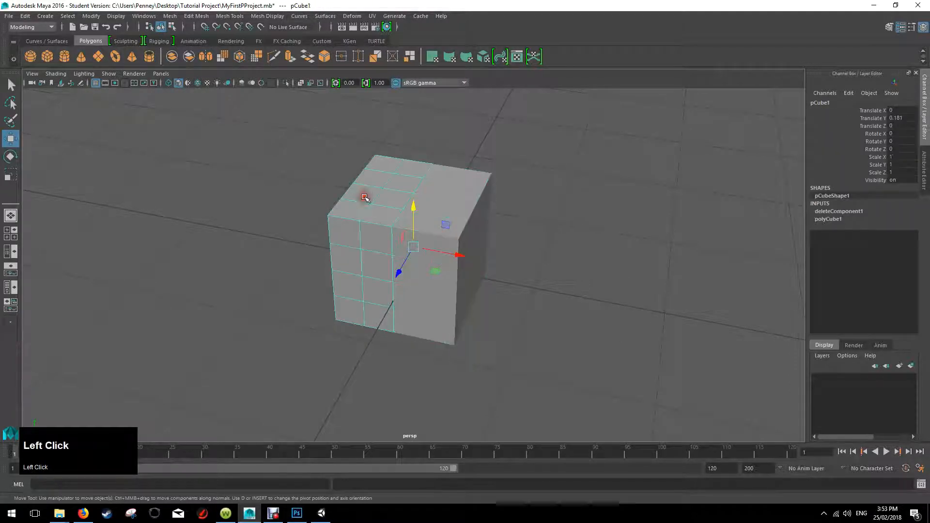
pyautogui.hotkey('ctrl', 'shift', 'd')
pyautogui.rightClick(456, 203)
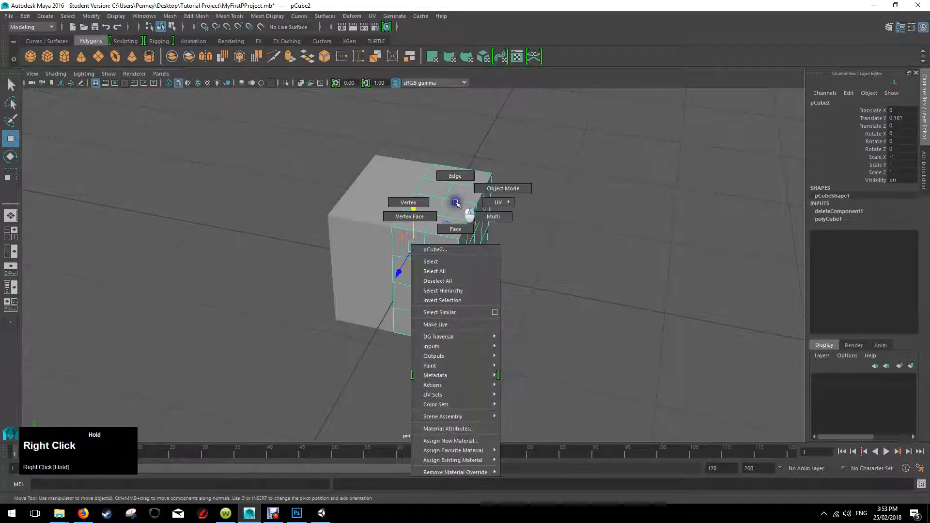
pyautogui.moveTo(455, 207); pyautogui.dragTo(456, 229, button='right')
pyautogui.click(442, 250)
pyautogui.keyDown('alt'); pyautogui.moveTo(442, 250); pyautogui.dragTo(490, 213); pyautogui.keyUp('alt')
pyautogui.moveTo(377, 277)
pyautogui.mouseDown()
pyautogui.moveTo(310, 312)
pyautogui.moveTo(359, 284)
pyautogui.moveTo(340, 284)
pyautogui.moveTo(297, 318)
pyautogui.moveTo(272, 320)
pyautogui.moveTo(367, 276)
pyautogui.mouseUp()
pyautogui.keyDown('alt'); pyautogui.moveTo(388, 191); pyautogui.dragTo(496, 170); pyautogui.keyUp('alt')
pyautogui.hotkey('ctrl', 'z')
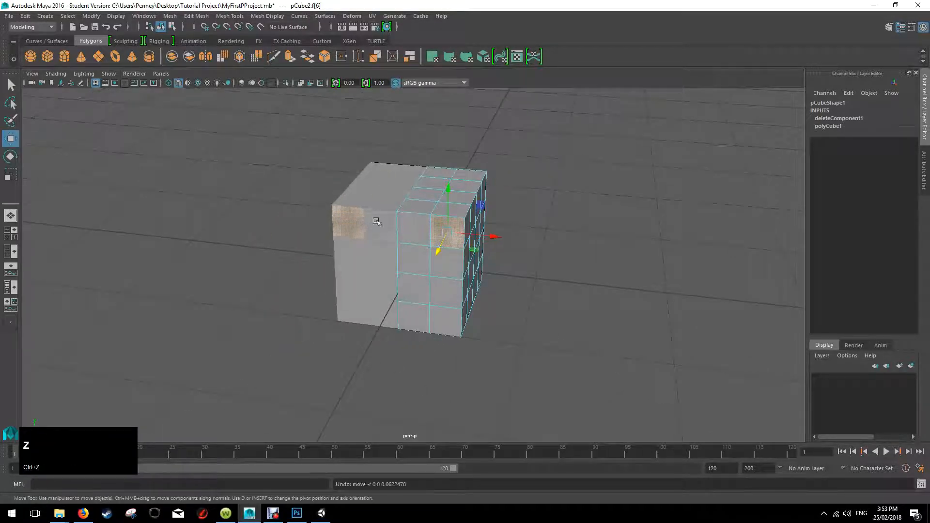
# Switch the original half to face selection, try pulling its upper outer front face forward, and undo the move.
pyautogui.click(353, 222)
pyautogui.moveTo(351, 217); pyautogui.dragTo(349, 235, button='right')
pyautogui.click(337, 230)
pyautogui.moveTo(337, 230); pyautogui.dragTo(303, 301)
pyautogui.hotkey('ctrl', 'z')
# Return to object mode and compare the two halves by selecting each in turn, leaving the original half selected.
pyautogui.click(514, 194)
pyautogui.keyDown('alt'); pyautogui.moveTo(513, 194); pyautogui.dragTo(449, 204); pyautogui.keyUp('alt')
pyautogui.rightClick(449, 204)
pyautogui.moveTo(449, 204); pyautogui.dragTo(484, 189, button='right')
pyautogui.click(441, 189)
pyautogui.click(386, 186)
pyautogui.moveTo(377, 198)
pyautogui.mouseDown(button='right')
pyautogui.moveTo(335, 204)
pyautogui.moveTo(376, 171)
pyautogui.moveTo(379, 198)
pyautogui.mouseUp(button='right')
pyautogui.click(386, 208)
pyautogui.click(443, 212)
pyautogui.click(386, 208)
pyautogui.click(457, 212)
pyautogui.click(412, 195)
pyautogui.moveTo(443, 202)
pyautogui.mouseDown(button='right')
pyautogui.moveTo(490, 190)
pyautogui.moveTo(440, 191)
pyautogui.mouseUp(button='right')
pyautogui.click(464, 208)
pyautogui.click(374, 193)
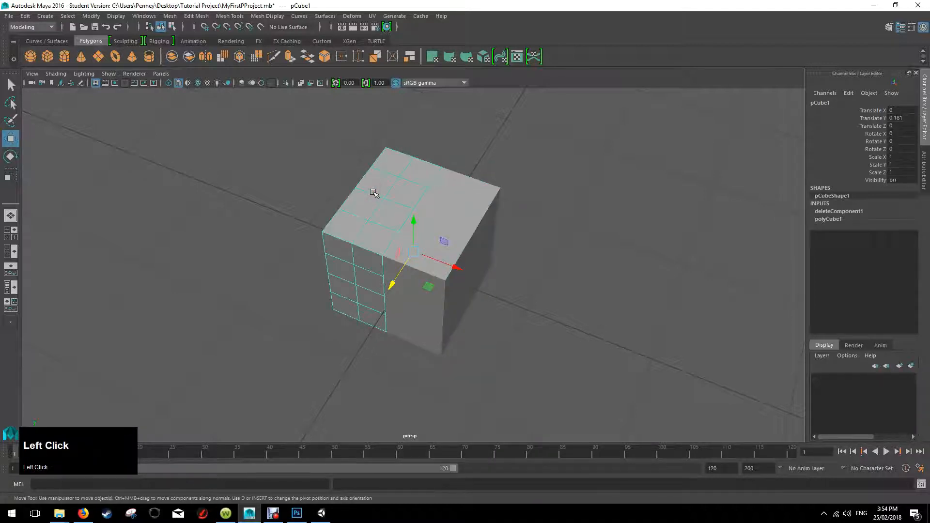
# Try edge, vertex and face selection on the original half, picking an outer top edge, a corner vertex and the front corner top face.
pyautogui.moveTo(381, 196); pyautogui.dragTo(382, 169, button='right')
pyautogui.click(343, 205)
pyautogui.rightClick(365, 205)
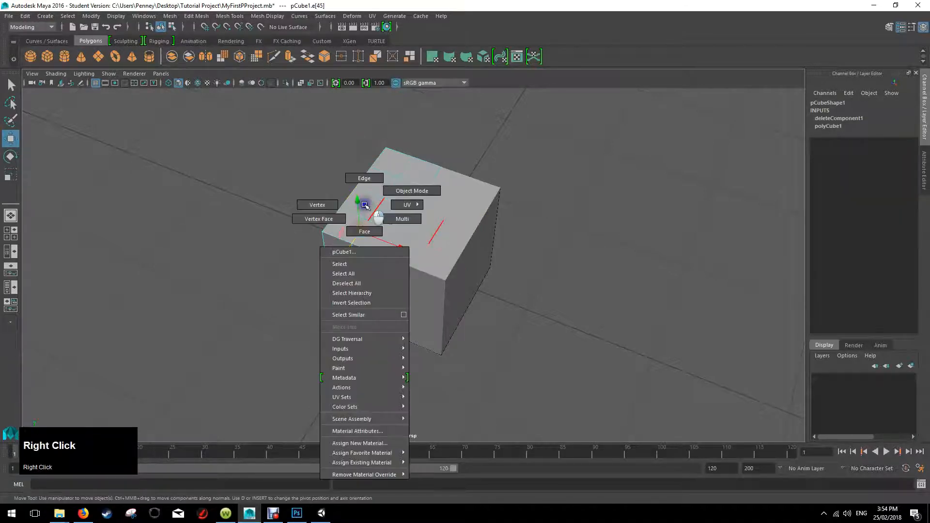
pyautogui.moveTo(365, 205); pyautogui.dragTo(320, 205, button='right')
pyautogui.click(322, 232)
pyautogui.rightClick(380, 197)
pyautogui.moveTo(380, 197); pyautogui.dragTo(380, 224, button='right')
pyautogui.click(374, 214)
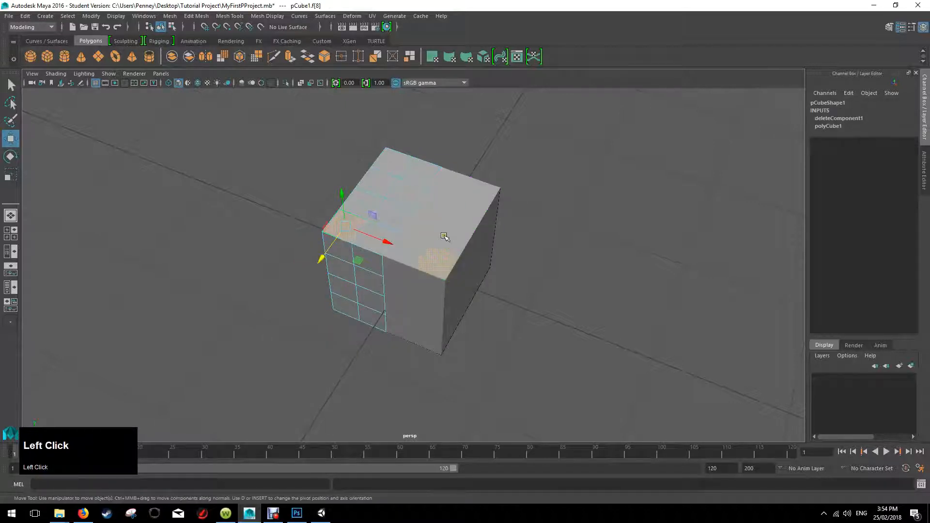
# Clear the face selection, return to object mode and select the mirrored half.
pyautogui.click(561, 195)
pyautogui.keyDown('alt'); pyautogui.moveTo(524, 218); pyautogui.dragTo(455, 194); pyautogui.keyUp('alt')
pyautogui.moveTo(241, 128); pyautogui.dragTo(498, 312)
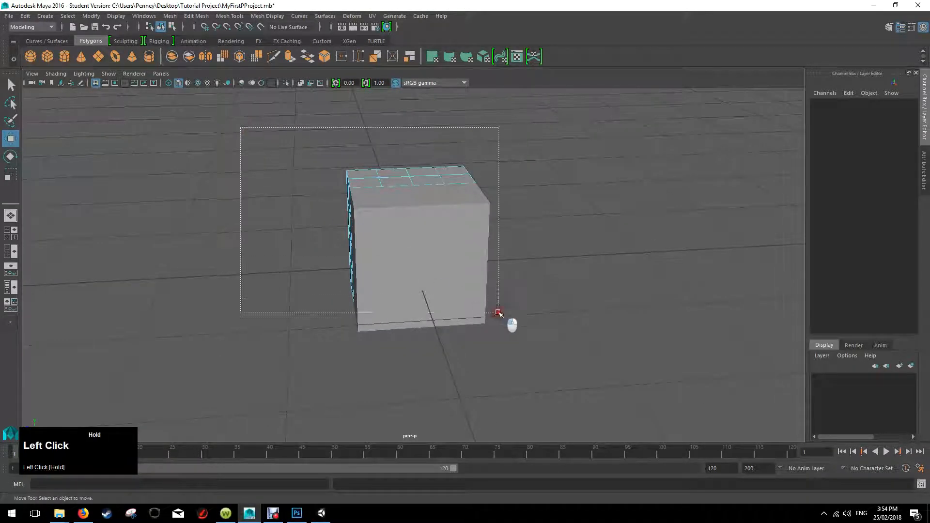
pyautogui.moveTo(446, 234); pyautogui.dragTo(482, 220, button='right')
pyautogui.click(418, 239)
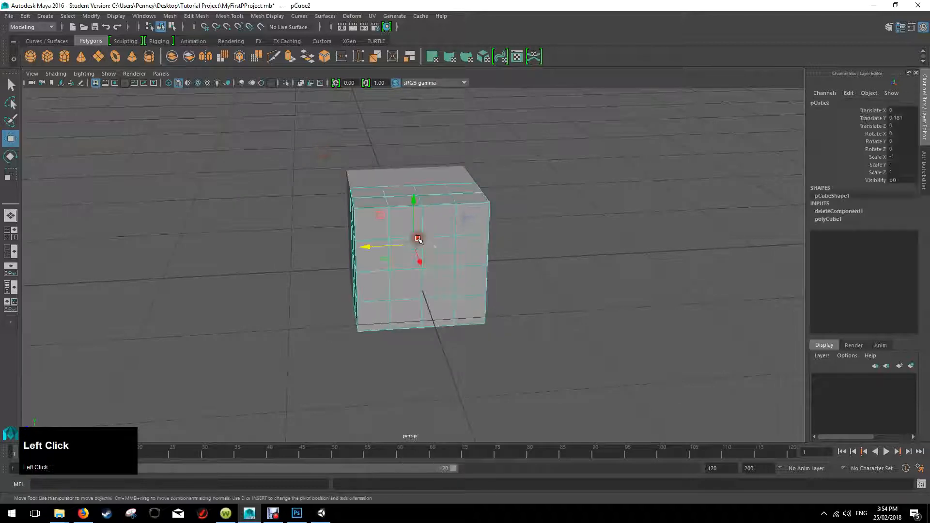
# Try scaling only the mirrored half along Y to about 0.806, and undo the scaling.
pyautogui.press('r')
pyautogui.moveTo(411, 200); pyautogui.dragTo(422, 218)
pyautogui.keyDown('alt'); pyautogui.moveTo(465, 172); pyautogui.dragTo(454, 217); pyautogui.keyUp('alt')
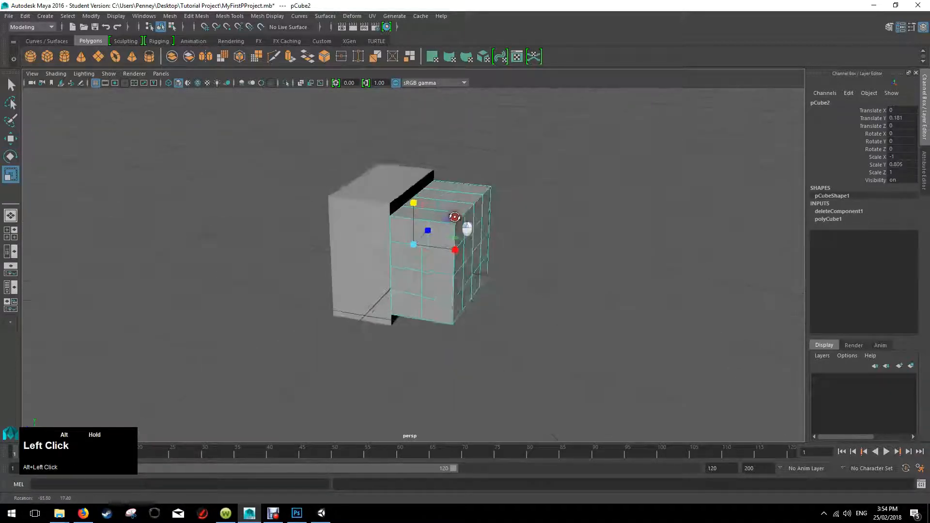
pyautogui.press('z')
# Select both halves and scale them together to about 0.621 along Y and 0.614 along X.
pyautogui.keyDown('alt'); pyautogui.moveTo(363, 208); pyautogui.dragTo(412, 218); pyautogui.keyUp('alt')
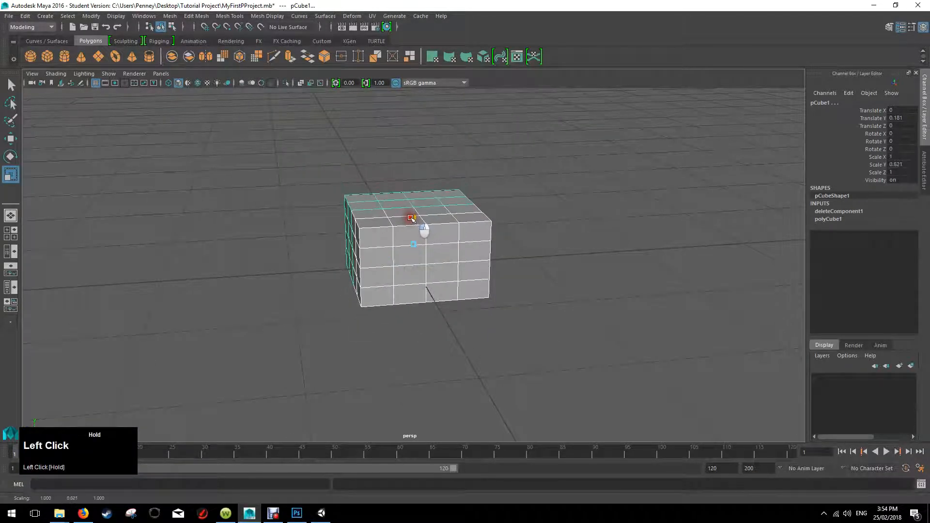
pyautogui.keyDown('alt'); pyautogui.moveTo(478, 202); pyautogui.dragTo(511, 207); pyautogui.keyUp('alt')
pyautogui.press('w')
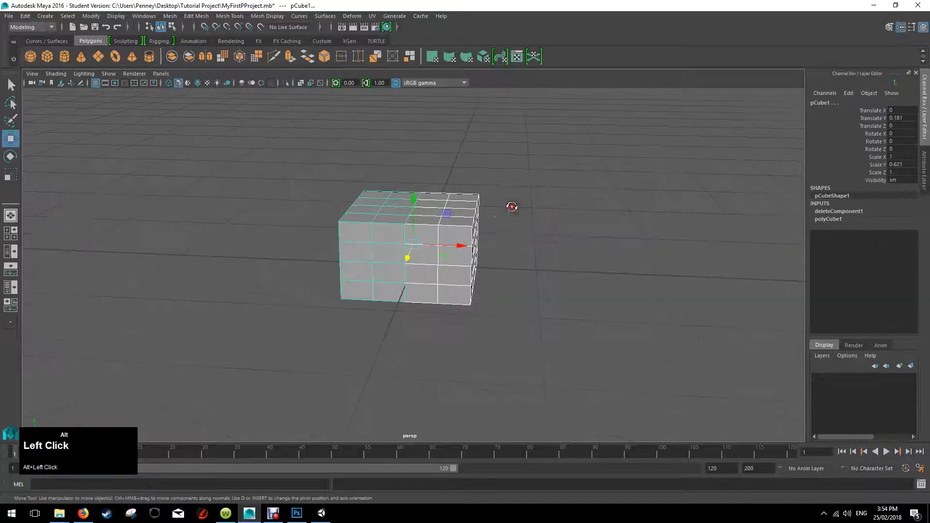
pyautogui.press('r')
pyautogui.moveTo(460, 246); pyautogui.dragTo(442, 250)
pyautogui.keyDown('alt'); pyautogui.moveTo(515, 224); pyautogui.dragTo(467, 163); pyautogui.keyUp('alt')
pyautogui.keyDown('alt'); pyautogui.moveTo(461, 201); pyautogui.dragTo(508, 215); pyautogui.keyUp('alt')
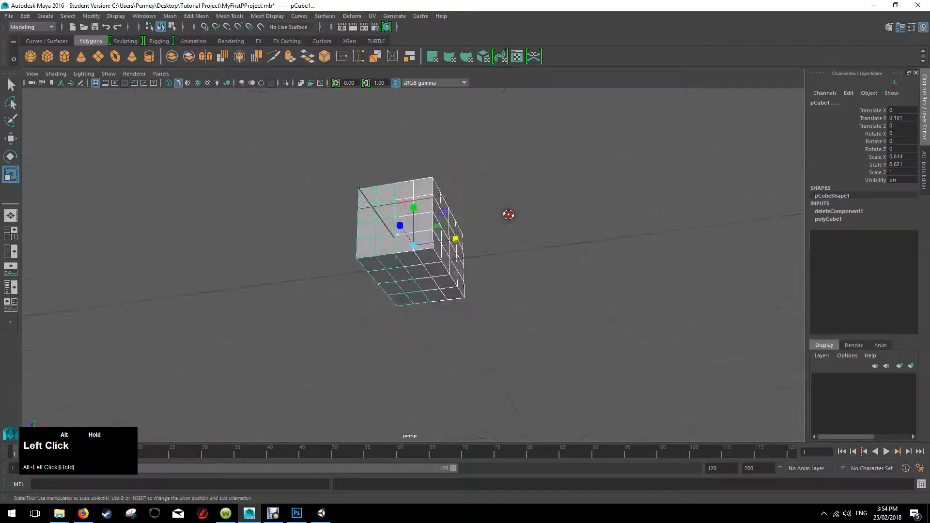
# Switch to face selection and select the two outer corner faces on the underside of the mirrored half.
pyautogui.rightClick(425, 265)
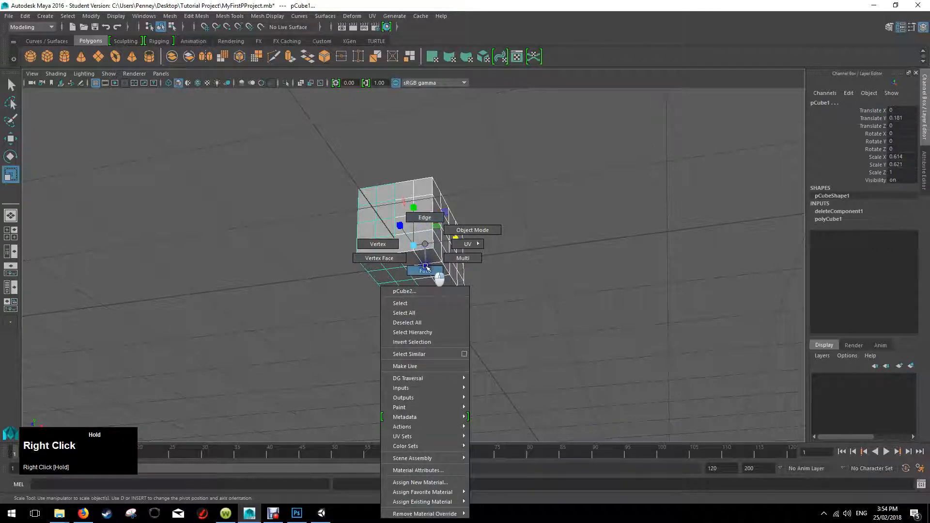
pyautogui.scroll(5, 482, 254)
pyautogui.moveTo(484, 254)
pyautogui.keyDown('alt'); pyautogui.mouseDown()
pyautogui.moveTo(505, 252)
pyautogui.moveTo(480, 239)
pyautogui.moveTo(498, 249)
pyautogui.mouseUp(); pyautogui.keyUp('alt')
pyautogui.click(392, 215)
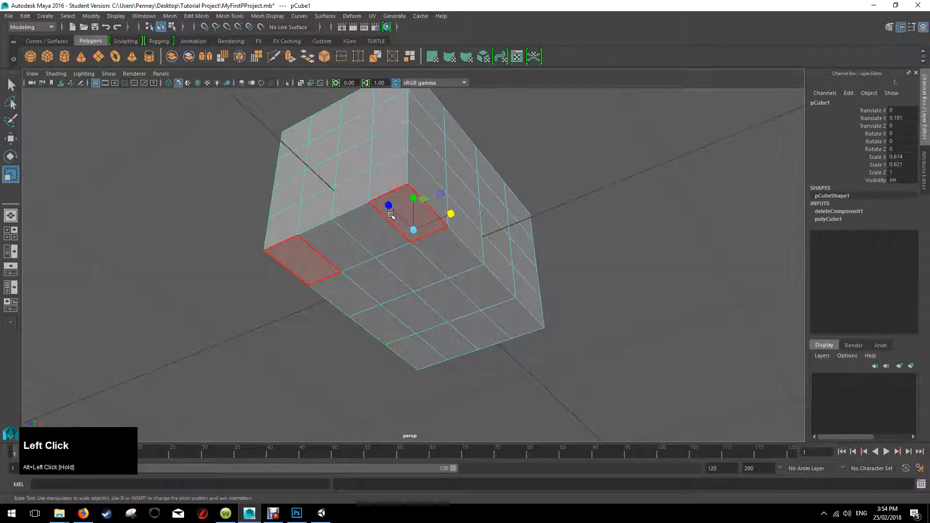
pyautogui.click(397, 206)
pyautogui.keyDown('shift'); pyautogui.click(512, 307); pyautogui.keyUp('shift')
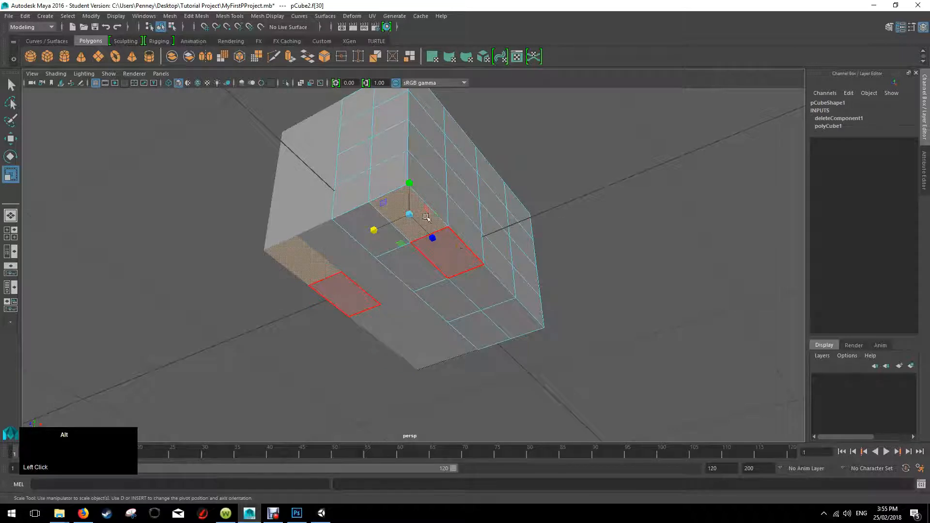
pyautogui.click(530, 326)
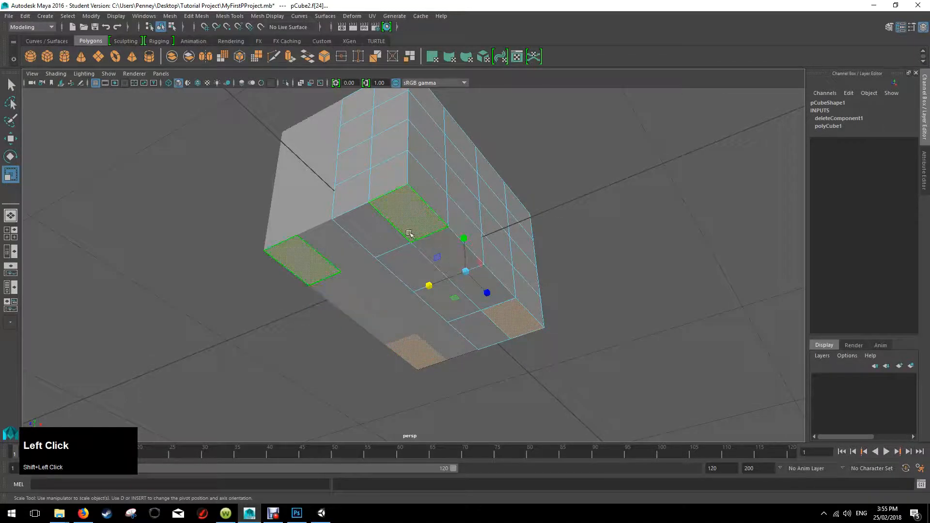
pyautogui.keyDown('shift'); pyautogui.click(398, 221); pyautogui.keyUp('shift')
pyautogui.moveTo(582, 243)
pyautogui.keyDown('alt'); pyautogui.mouseDown()
pyautogui.moveTo(571, 267)
pyautogui.moveTo(566, 247)
pyautogui.moveTo(576, 249)
pyautogui.moveTo(568, 255)
pyautogui.mouseUp(); pyautogui.keyUp('alt')
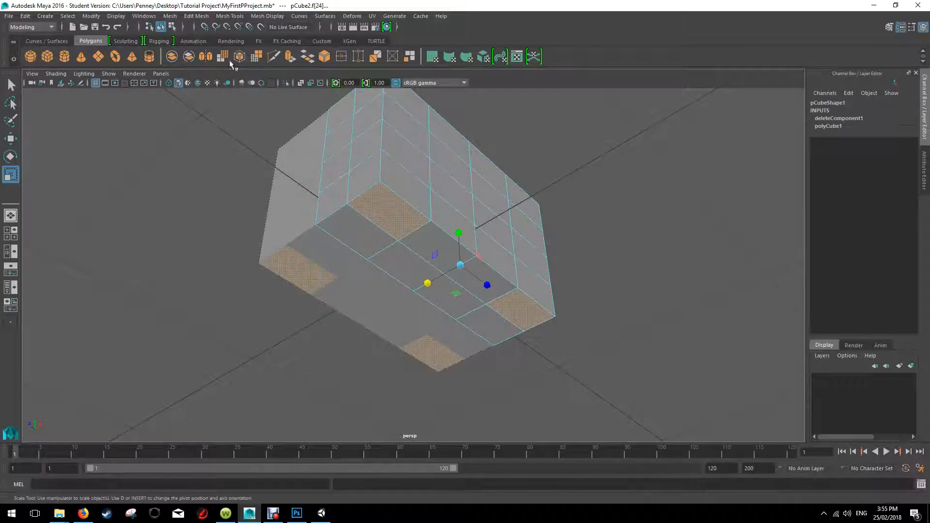
# Extrude the selected underside corner faces into legs with a Local Translate Z of -0.225.
pyautogui.click(197, 16)
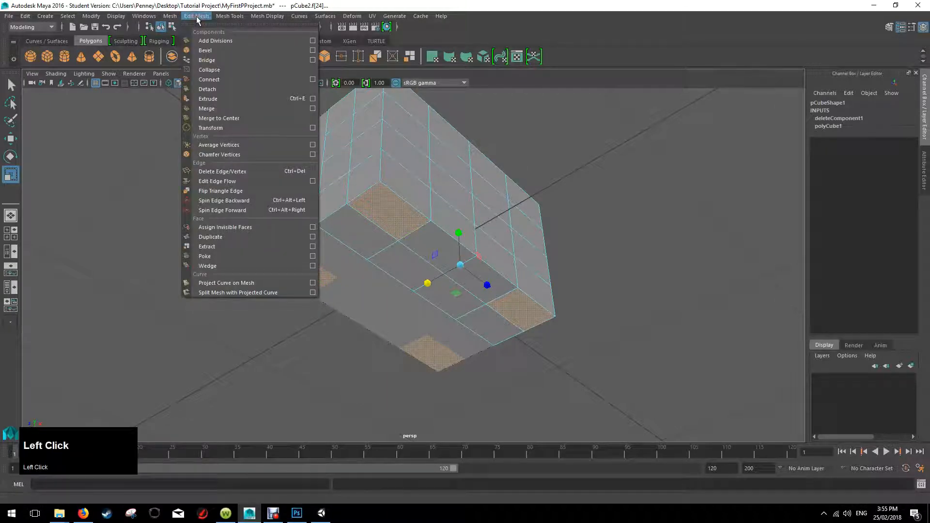
pyautogui.click(236, 98)
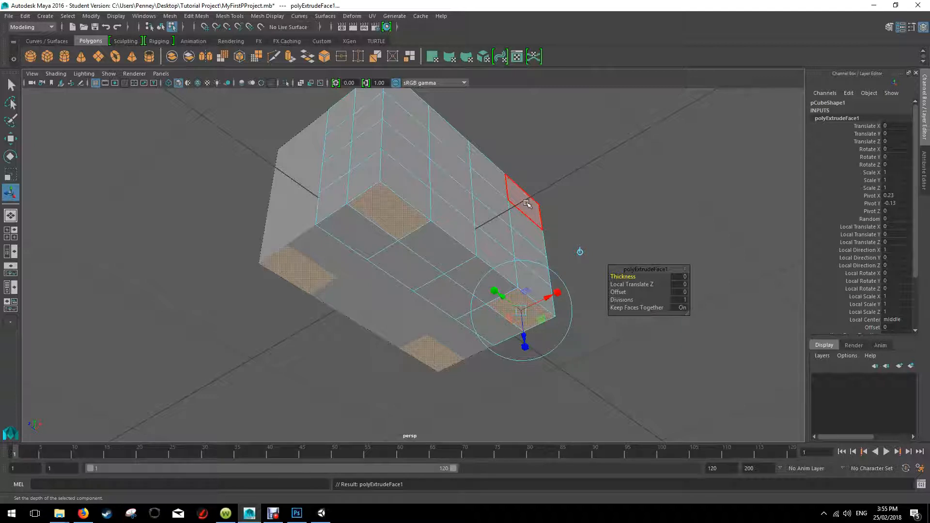
pyautogui.moveTo(522, 336); pyautogui.dragTo(516, 206)
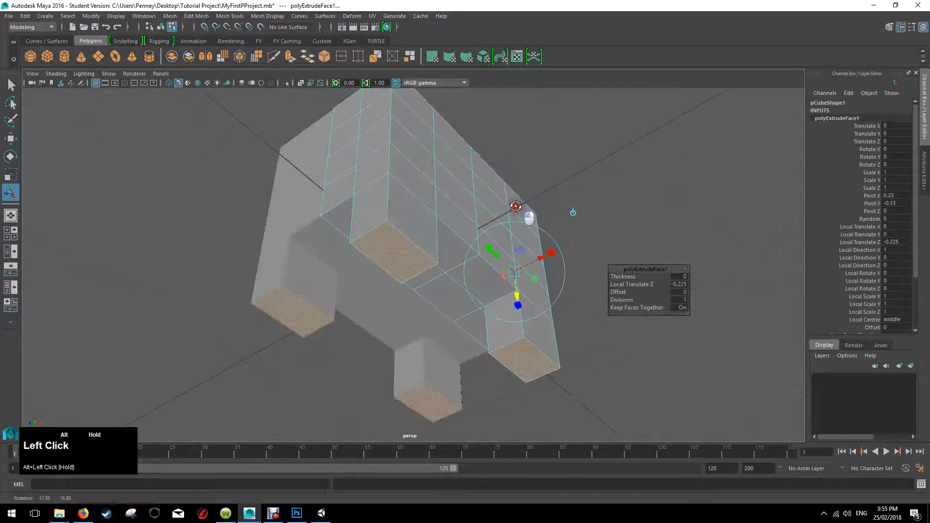
# Extrude the leg end faces a second time with no depth and clear the selection.
pyautogui.click(196, 16)
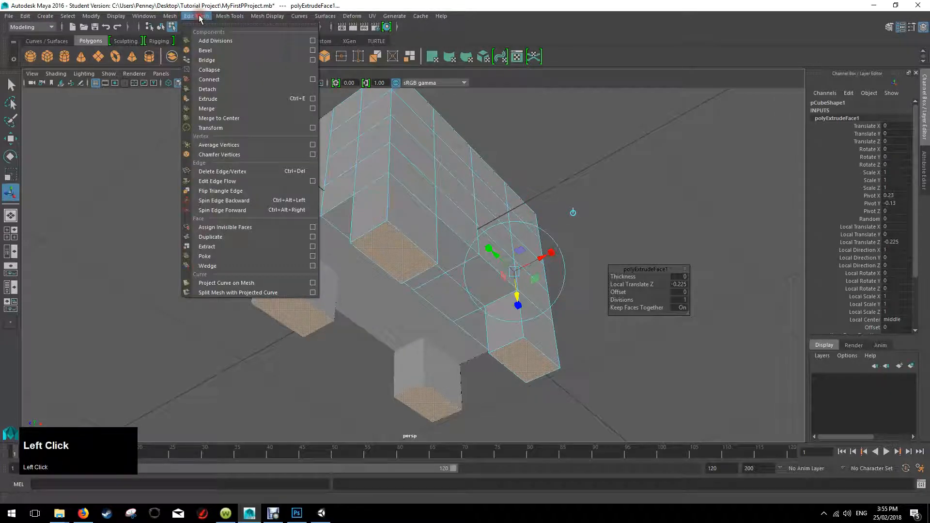
pyautogui.click(219, 98)
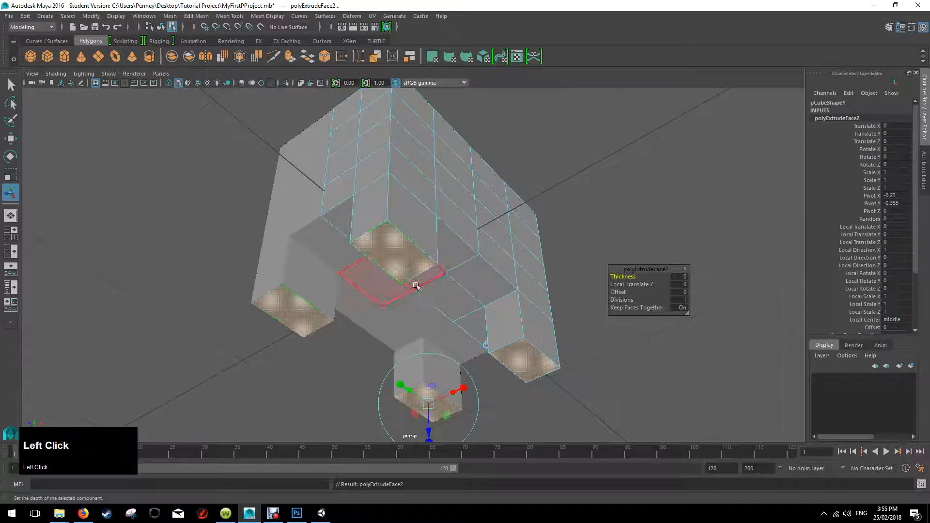
pyautogui.click(599, 165)
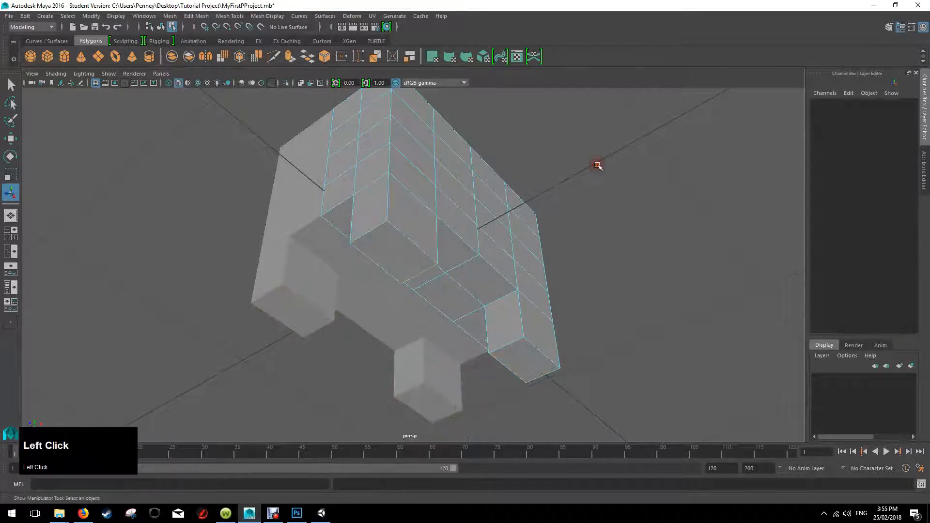
pyautogui.keyDown('alt'); pyautogui.moveTo(615, 189); pyautogui.dragTo(551, 170); pyautogui.keyUp('alt')
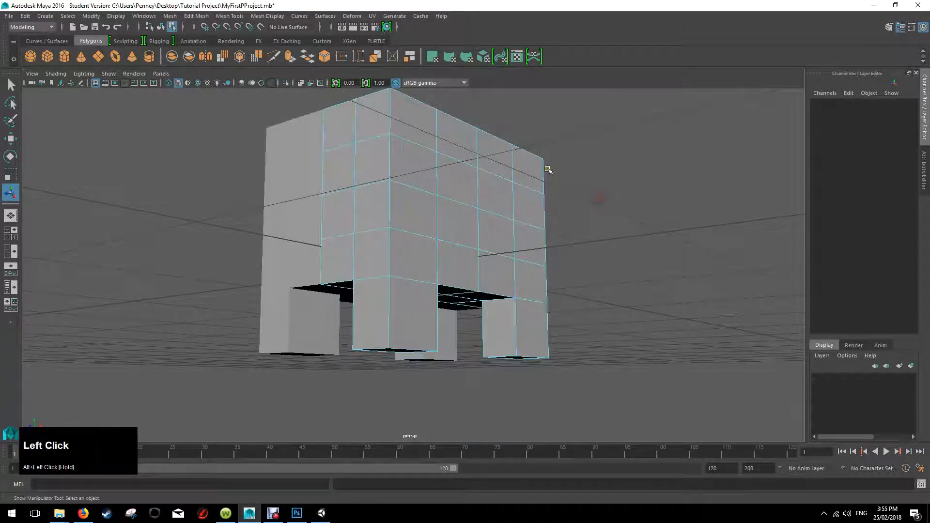
pyautogui.click(530, 170)
pyautogui.keyDown('alt'); pyautogui.moveTo(598, 142); pyautogui.dragTo(588, 198); pyautogui.keyUp('alt')
# Try moving the end face of one leg on the mirrored half vertically, undo the move and clear the selection.
pyautogui.click(388, 250)
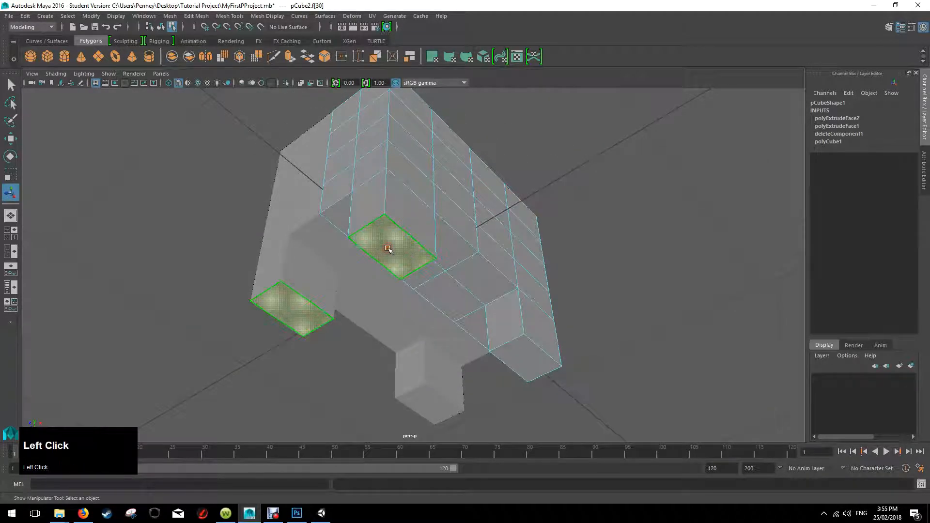
pyautogui.click(530, 351)
pyautogui.press('w')
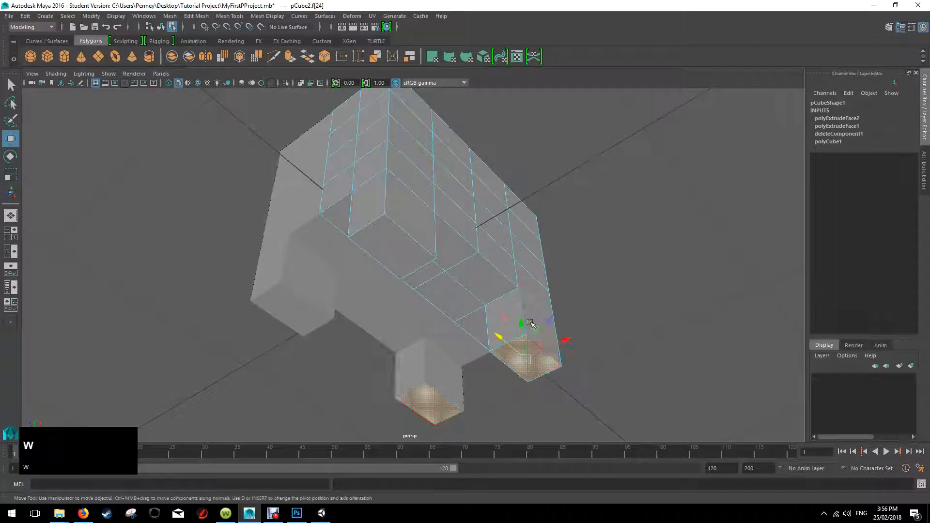
pyautogui.moveTo(521, 324); pyautogui.dragTo(533, 365)
pyautogui.hotkey('ctrl', 'z')
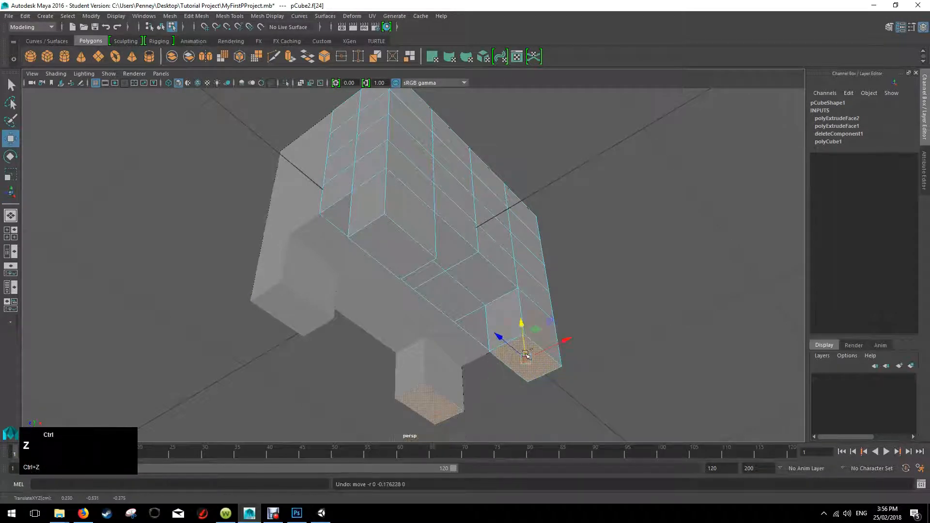
pyautogui.click(639, 225)
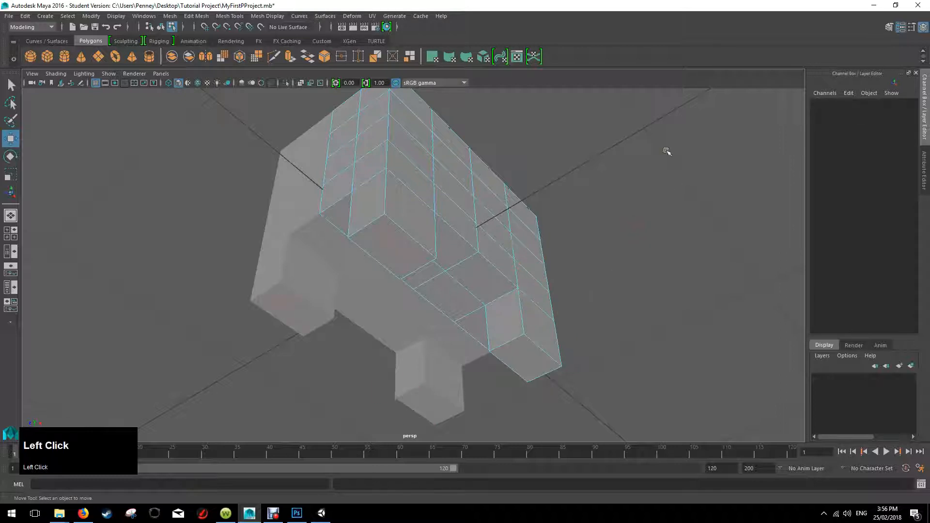
pyautogui.keyDown('alt'); pyautogui.moveTo(536, 262); pyautogui.dragTo(396, 331); pyautogui.keyUp('alt')
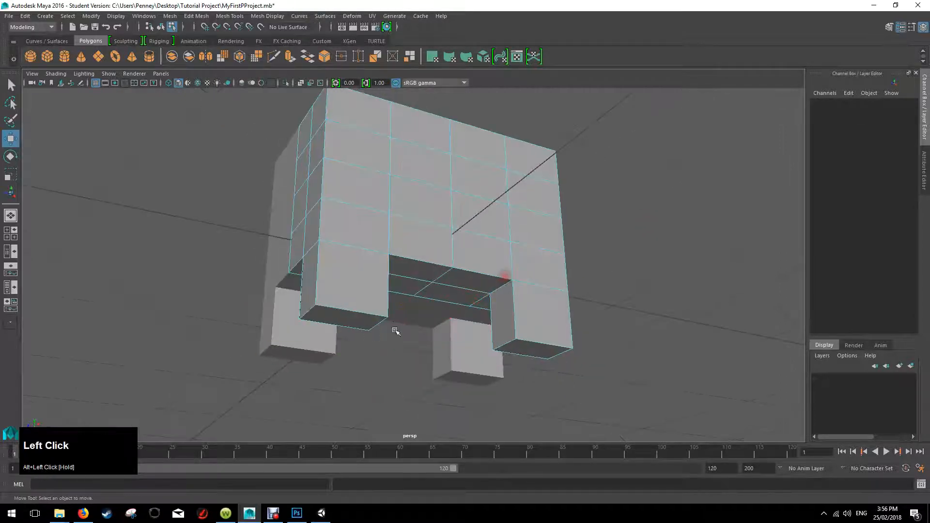
# Try moving the end face of a single leg vertically, undo the move and inspect the legs from below.
pyautogui.keyDown('alt'); pyautogui.moveTo(440, 297); pyautogui.dragTo(436, 269); pyautogui.keyUp('alt')
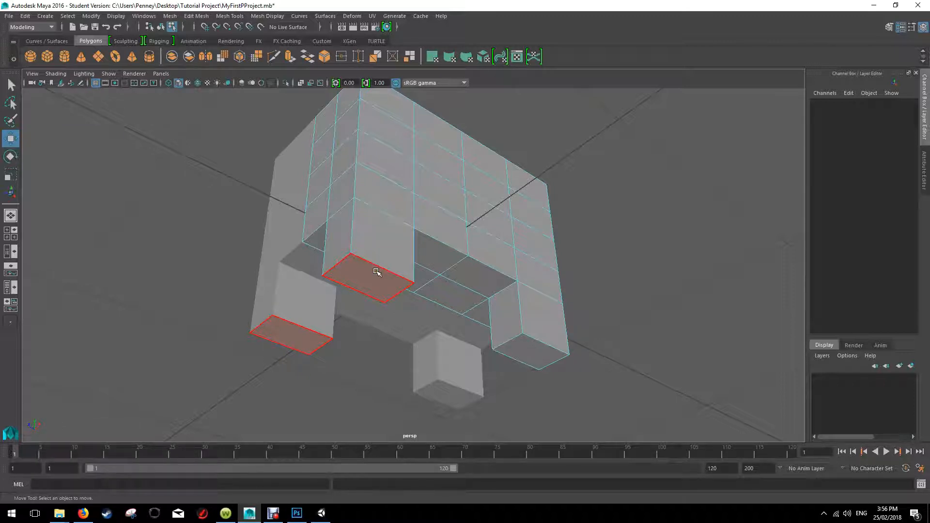
pyautogui.click(375, 275)
pyautogui.moveTo(370, 258); pyautogui.dragTo(367, 290)
pyautogui.press('z')
pyautogui.keyDown('alt'); pyautogui.moveTo(415, 266); pyautogui.dragTo(441, 266); pyautogui.keyUp('alt')
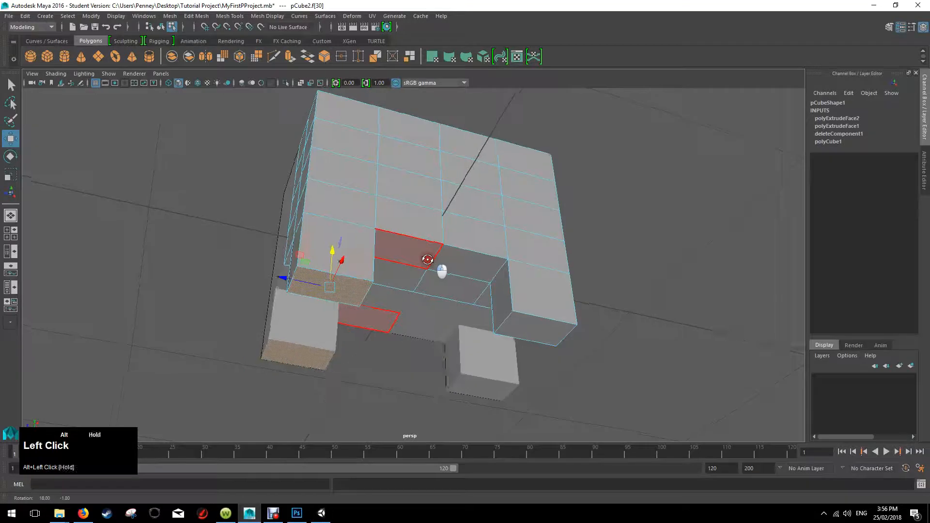
pyautogui.keyDown('alt'); pyautogui.moveTo(355, 329); pyautogui.dragTo(388, 335); pyautogui.keyUp('alt')
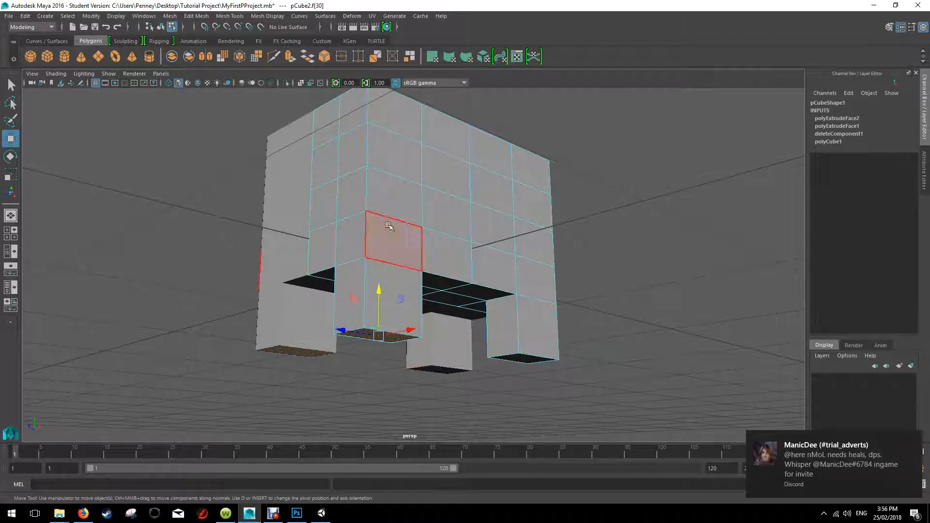
pyautogui.keyDown('alt'); pyautogui.moveTo(487, 268); pyautogui.dragTo(521, 237); pyautogui.keyUp('alt')
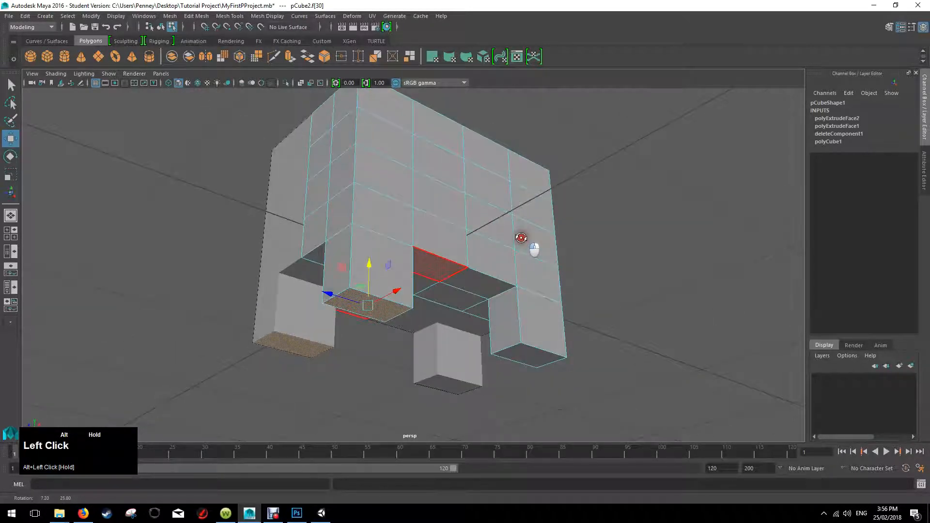
# Undo the earlier leg extrusions back to the flat, selected corner faces on the underside.
pyautogui.hotkey('ctrl', 'z')
pyautogui.hotkey('ctrl', 'z')
pyautogui.hotkey('ctrl', 'z')
pyautogui.hotkey('ctrl', 'z')
pyautogui.hotkey('ctrl', 'z')
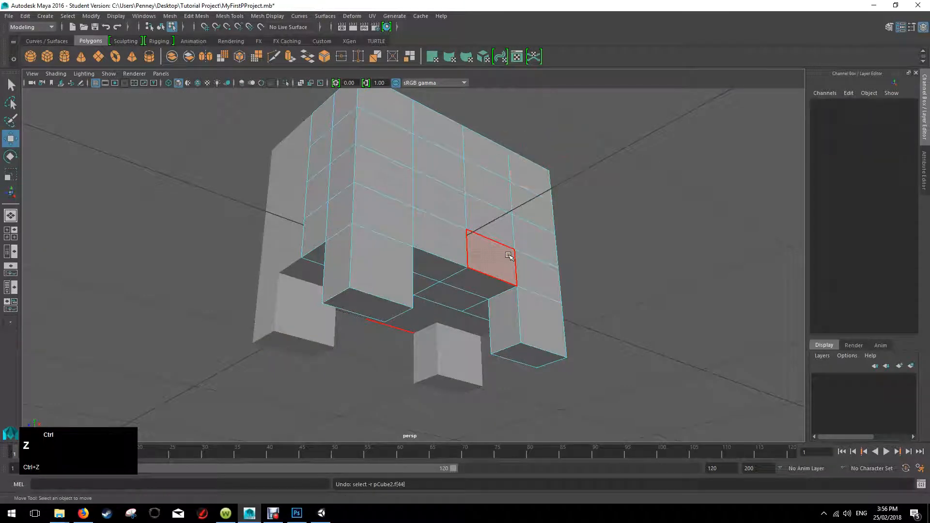
pyautogui.hotkey('ctrl', 'z')
pyautogui.hotkey('ctrl', 'z')
pyautogui.hotkey('ctrl', 'z')
pyautogui.hotkey('ctrl', 'z')
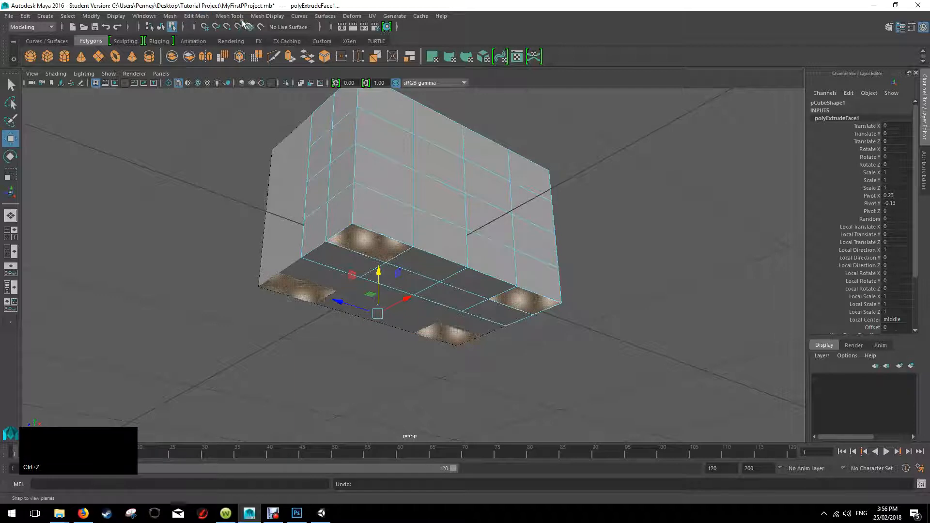
# Extrude the selected underside corner faces into short legs with a Local Translate Z of 0.186.
pyautogui.click(191, 16)
pyautogui.click(229, 98)
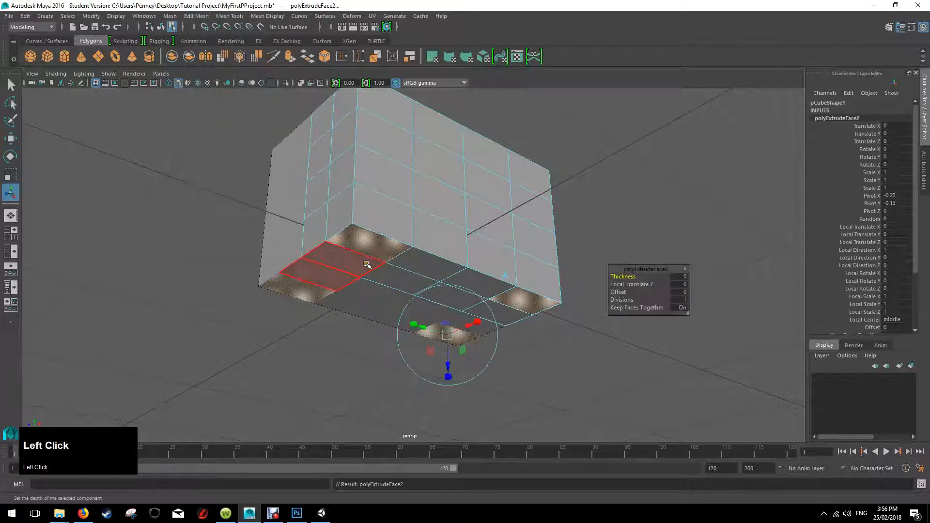
pyautogui.moveTo(447, 376); pyautogui.dragTo(439, 411)
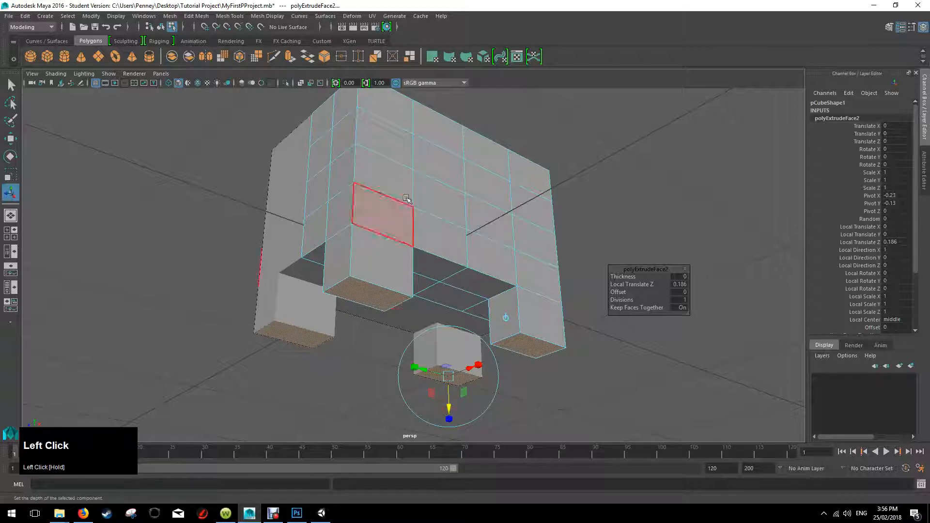
# Extrude the leg end faces again to add a second segment to each leg.
pyautogui.click(196, 16)
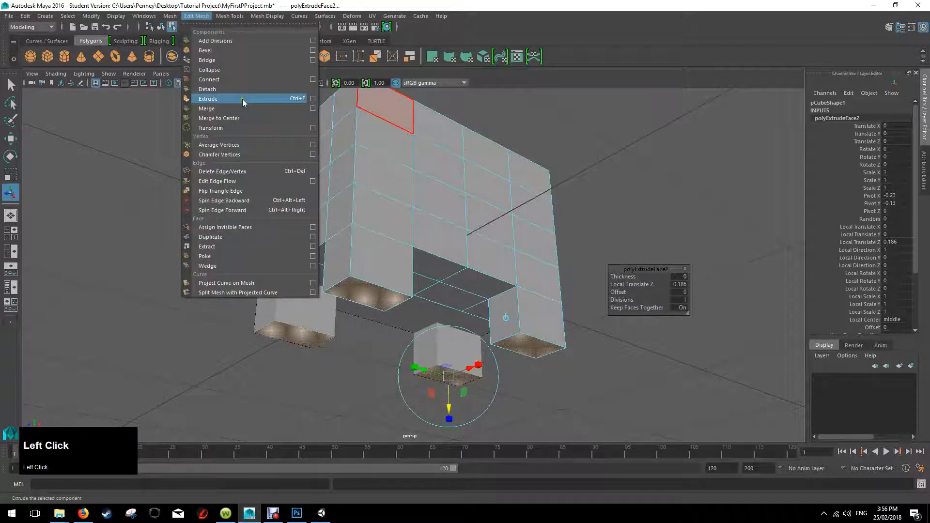
pyautogui.click(295, 98)
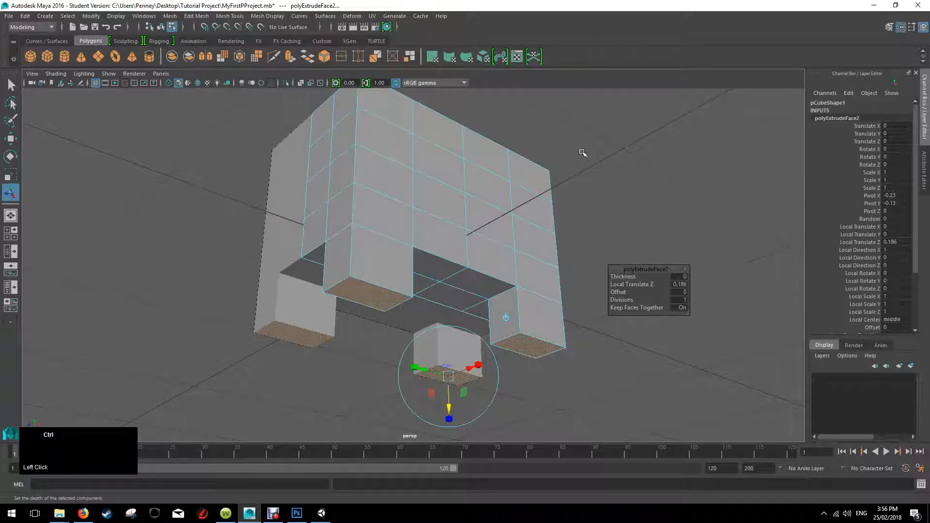
pyautogui.hotkey('ctrl', 'e')
pyautogui.moveTo(450, 409); pyautogui.dragTo(450, 455)
# Extrude the leg end faces as a third segment with a Local Translate Z of 0.184.
pyautogui.hotkey('ctrl', 'e')
pyautogui.scroll(-5, 484, 352)
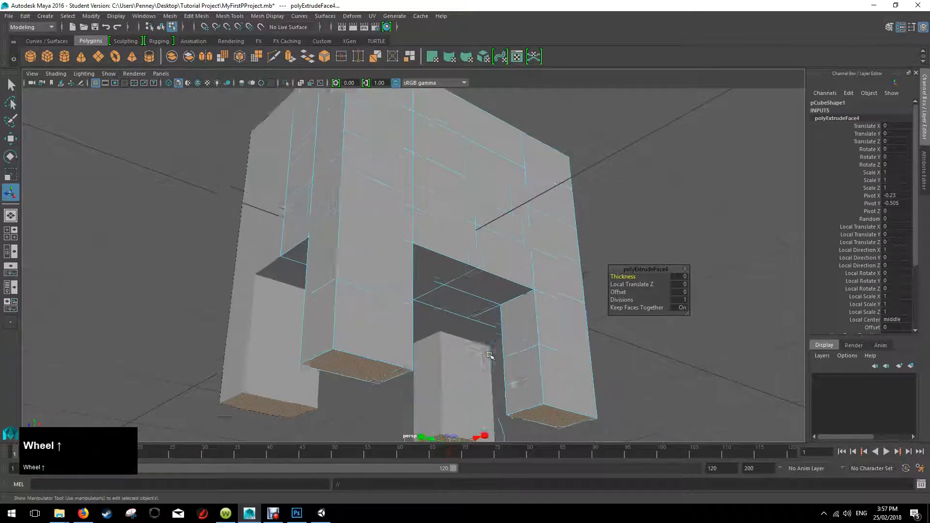
pyautogui.moveTo(436, 398); pyautogui.dragTo(437, 425)
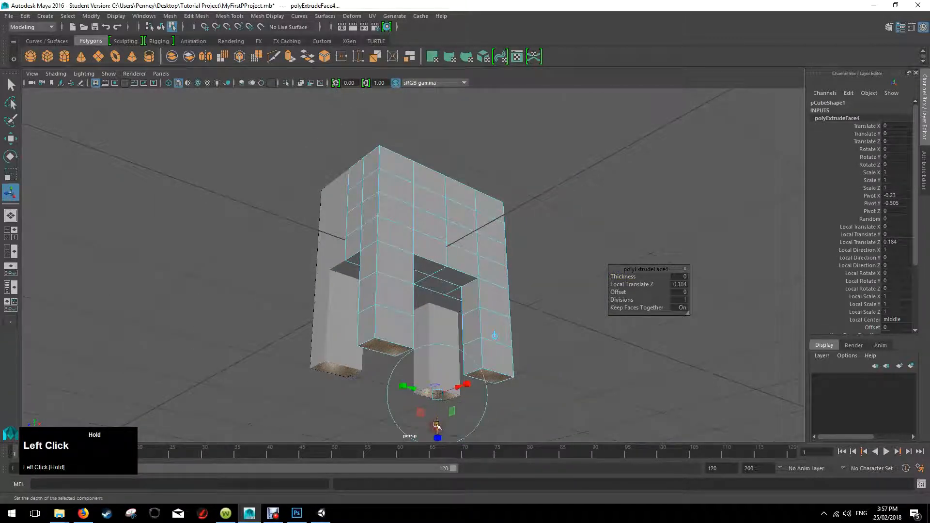
# Extrude the leg end faces once more, undoing a sideways shift and pulling the new segment downwards instead.
pyautogui.hotkey('ctrl', 'e')
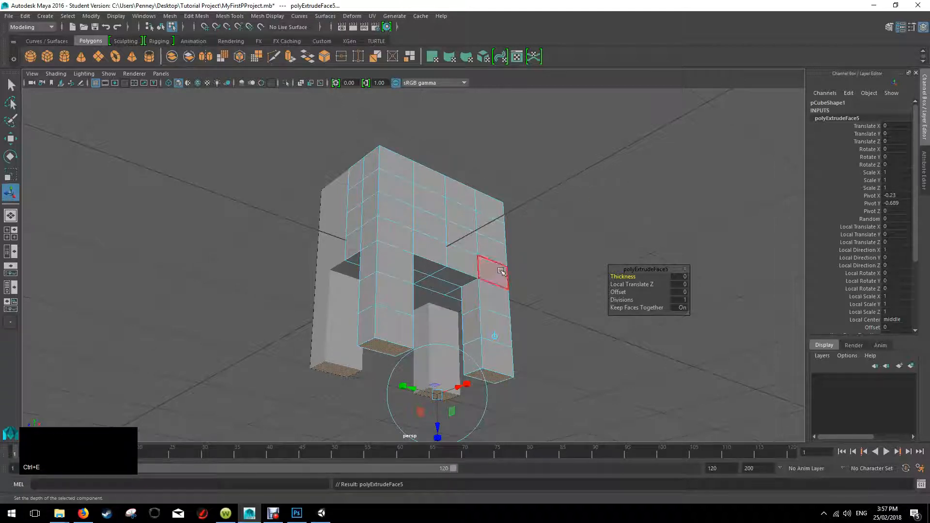
pyautogui.moveTo(411, 388); pyautogui.dragTo(344, 373)
pyautogui.hotkey('ctrl', 'z')
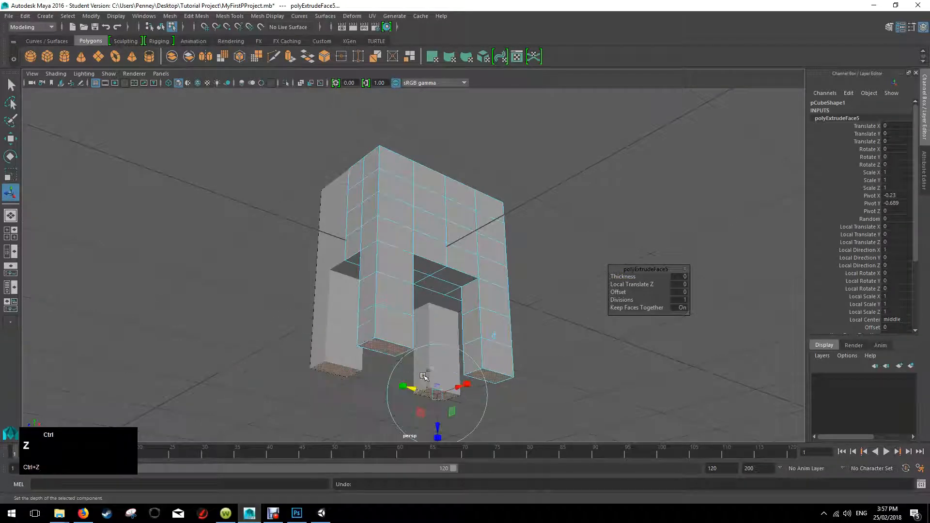
pyautogui.moveTo(436, 426); pyautogui.dragTo(443, 488)
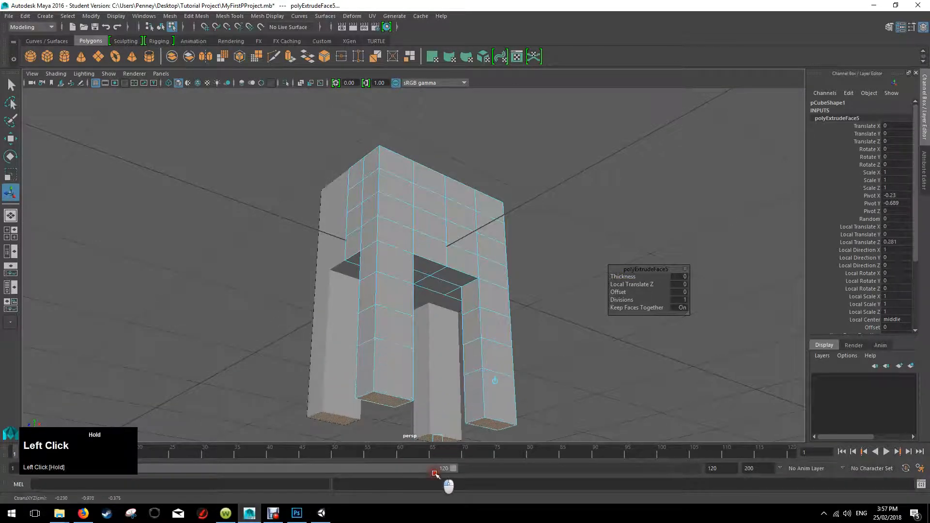
# Undo the segment-by-segment leg extrusions back to the flat underside corner faces.
pyautogui.moveTo(536, 349)
pyautogui.keyDown('alt'); pyautogui.mouseDown()
pyautogui.moveTo(544, 371)
pyautogui.moveTo(507, 380)
pyautogui.moveTo(534, 366)
pyautogui.mouseUp(); pyautogui.keyUp('alt')
pyautogui.hotkey('ctrl', 'z')
pyautogui.hotkey('ctrl', 'z')
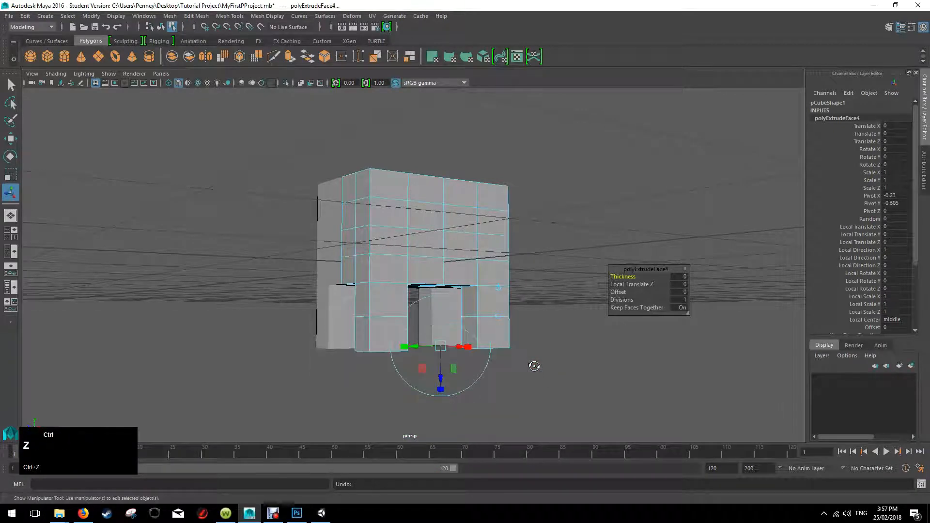
pyautogui.hotkey('ctrl', 'z')
pyautogui.hotkey('ctrl', 'z')
pyautogui.keyDown('alt'); pyautogui.moveTo(534, 367); pyautogui.dragTo(535, 289); pyautogui.keyUp('alt')
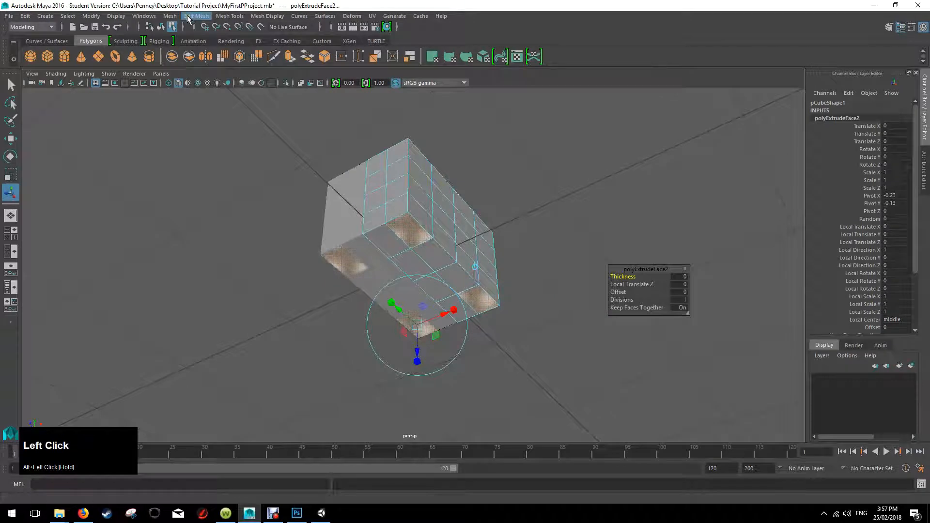
# Extrude the selected underside corner faces with the Extrude options set to 3 divisions.
pyautogui.click(189, 16)
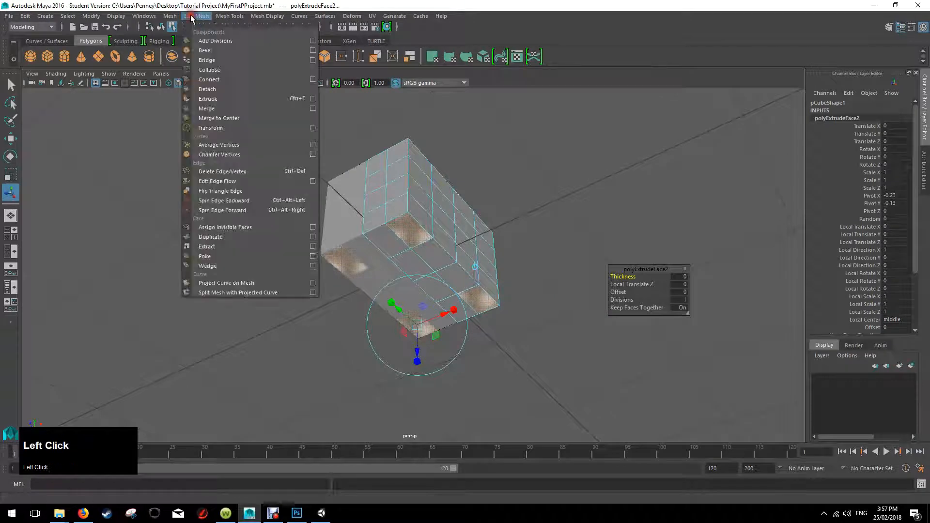
pyautogui.click(313, 99)
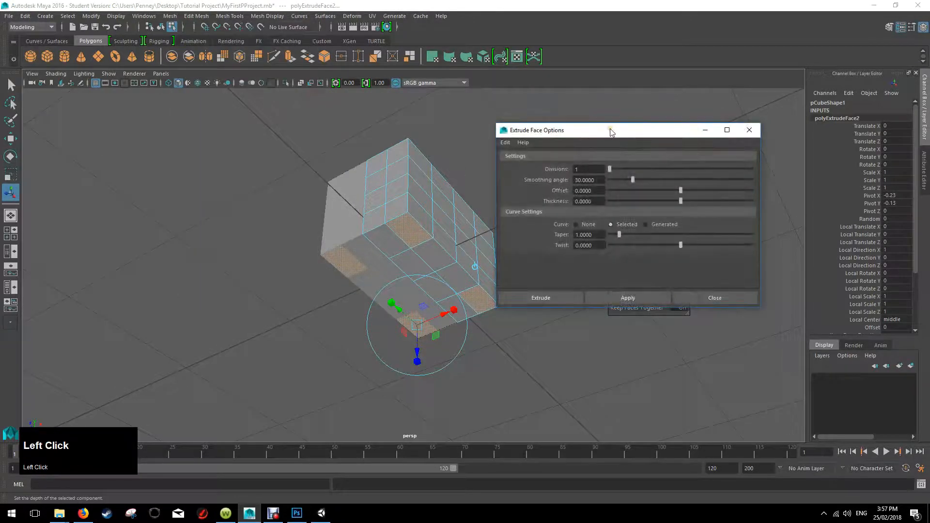
pyautogui.moveTo(611, 132); pyautogui.dragTo(659, 130)
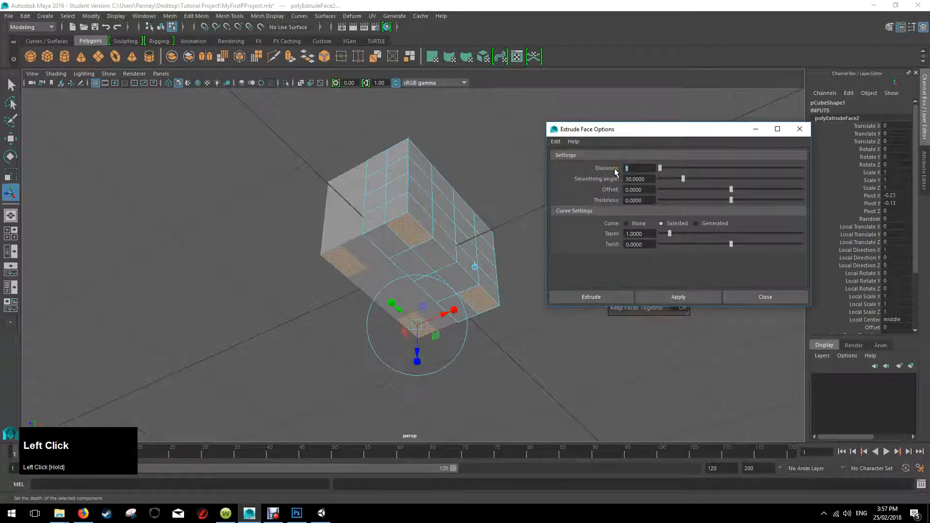
pyautogui.click(597, 294)
# Pull the extruded corner faces down into segmented legs with a Local Translate Z of 0.52.
pyautogui.keyDown('alt'); pyautogui.moveTo(528, 261); pyautogui.dragTo(460, 309); pyautogui.keyUp('alt')
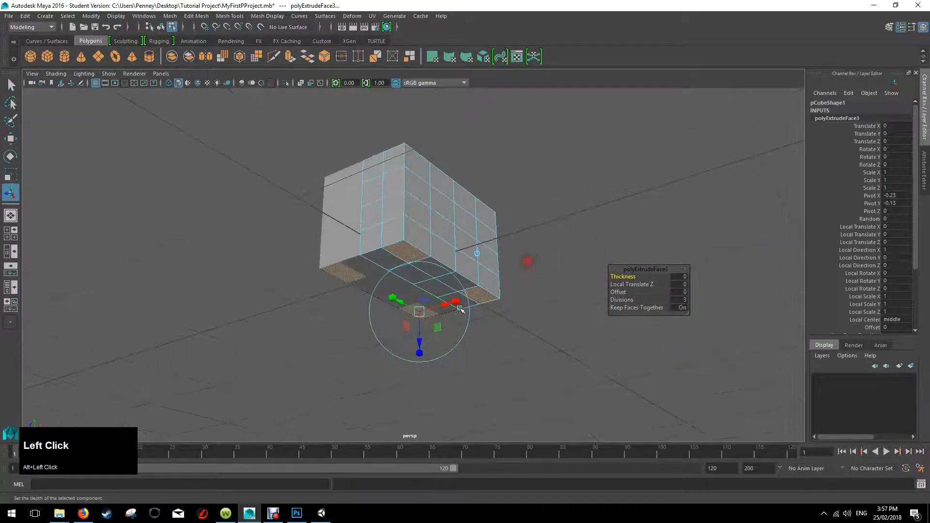
pyautogui.moveTo(419, 344); pyautogui.dragTo(489, 363)
pyautogui.moveTo(466, 391); pyautogui.dragTo(466, 397)
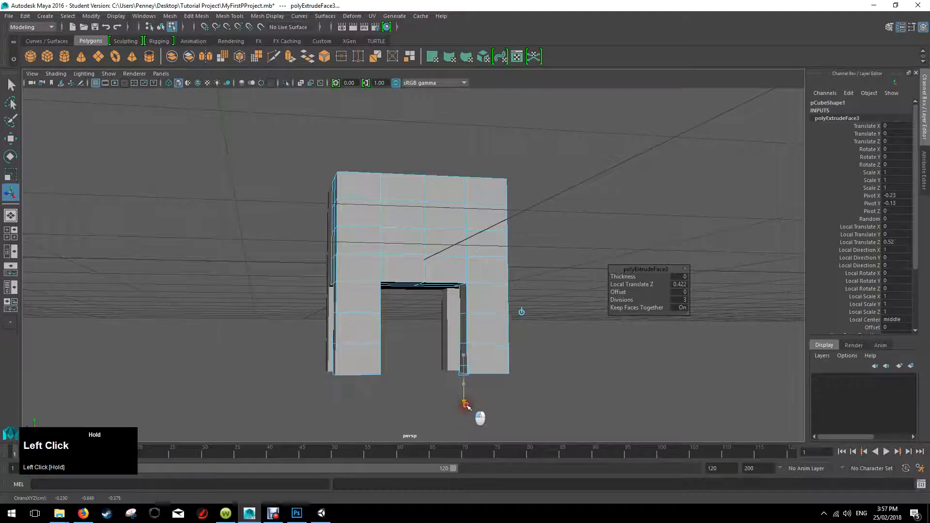
# Scale the leg end faces inward along the body's length and move them slightly down.
pyautogui.keyDown('alt'); pyautogui.moveTo(451, 340); pyautogui.dragTo(425, 315); pyautogui.keyUp('alt')
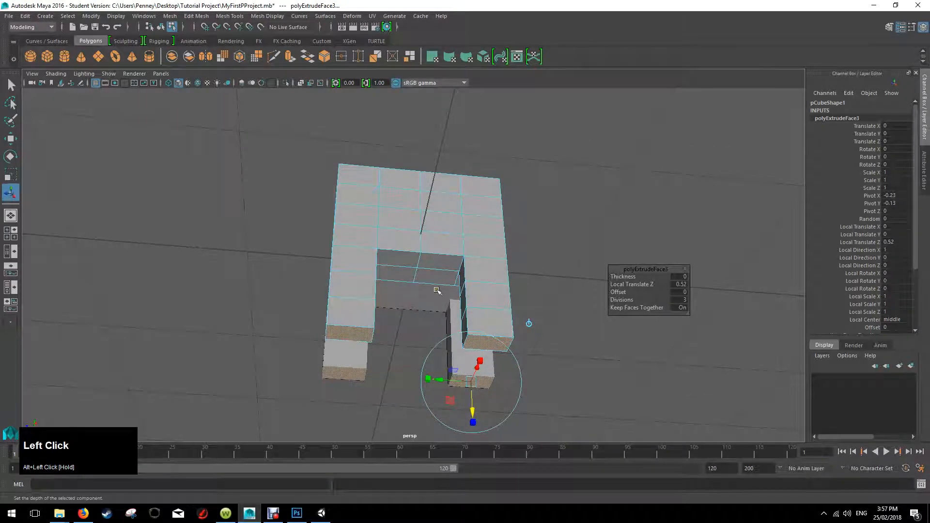
pyautogui.moveTo(436, 315)
pyautogui.keyDown('alt'); pyautogui.mouseDown()
pyautogui.moveTo(439, 286)
pyautogui.moveTo(446, 317)
pyautogui.mouseUp(); pyautogui.keyUp('alt')
pyautogui.press('r')
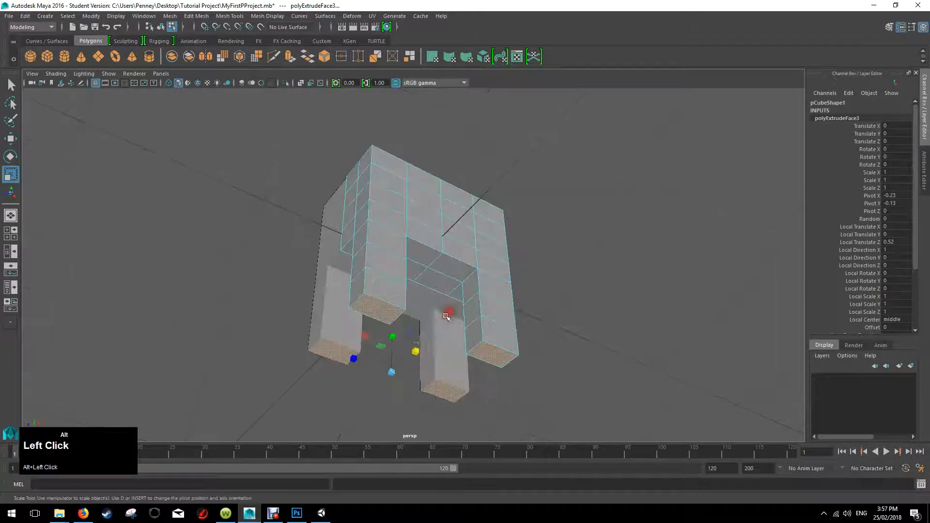
pyautogui.moveTo(361, 361); pyautogui.dragTo(416, 329)
pyautogui.press('e')
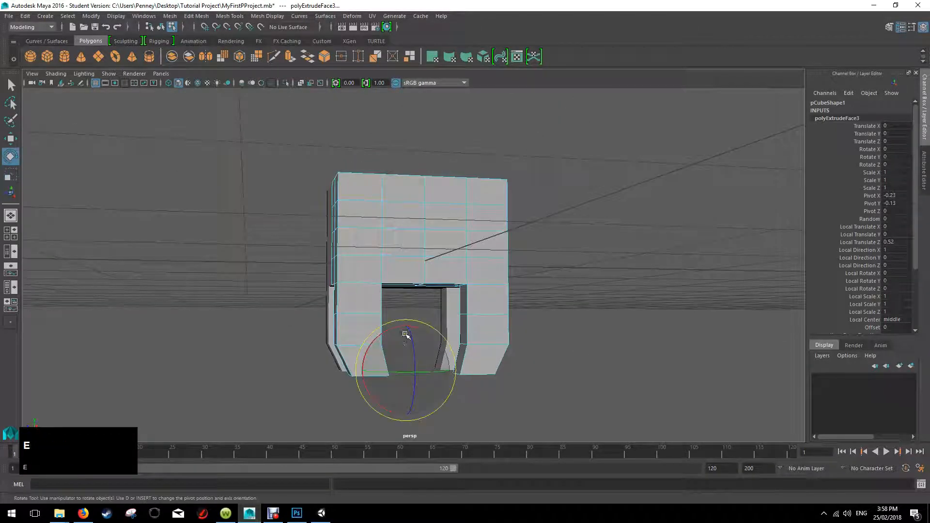
pyautogui.press('w')
pyautogui.click(405, 328)
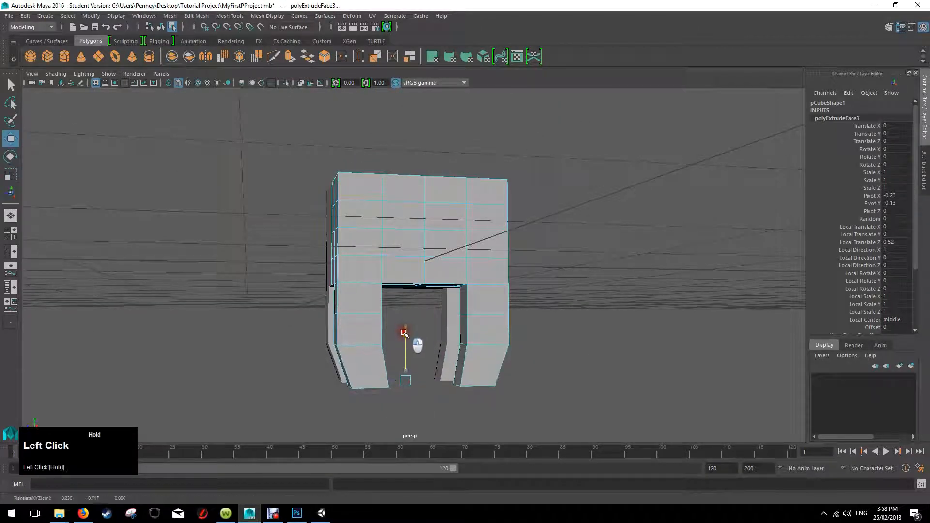
# Select the faces of the legs' lower two segments, scale them outward along the body's length and clear the selection.
pyautogui.click(361, 328)
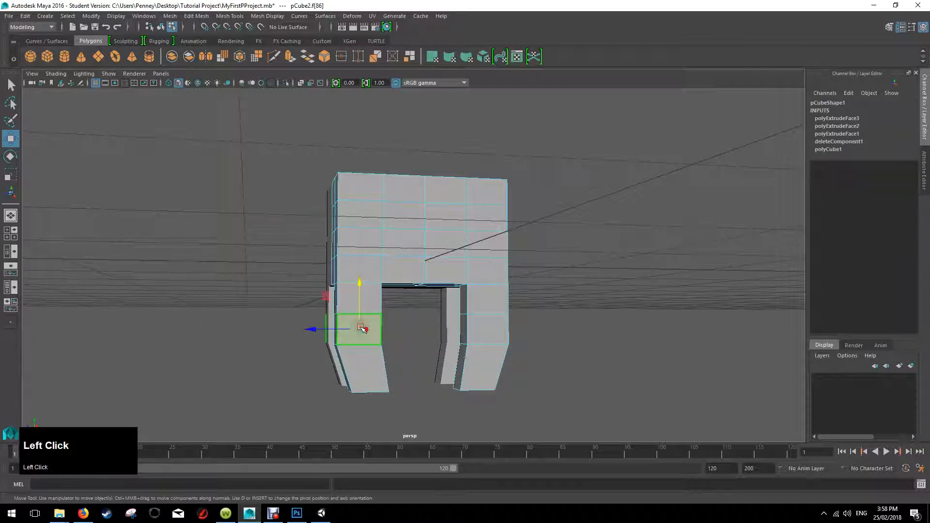
pyautogui.keyDown('alt'); pyautogui.moveTo(370, 361); pyautogui.dragTo(554, 324); pyautogui.keyUp('alt')
pyautogui.press('r')
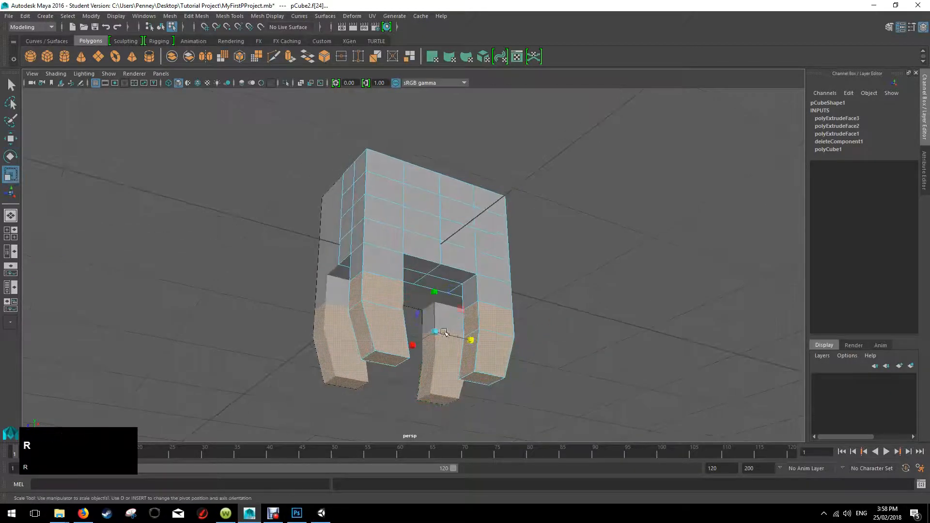
pyautogui.moveTo(473, 339); pyautogui.dragTo(536, 332)
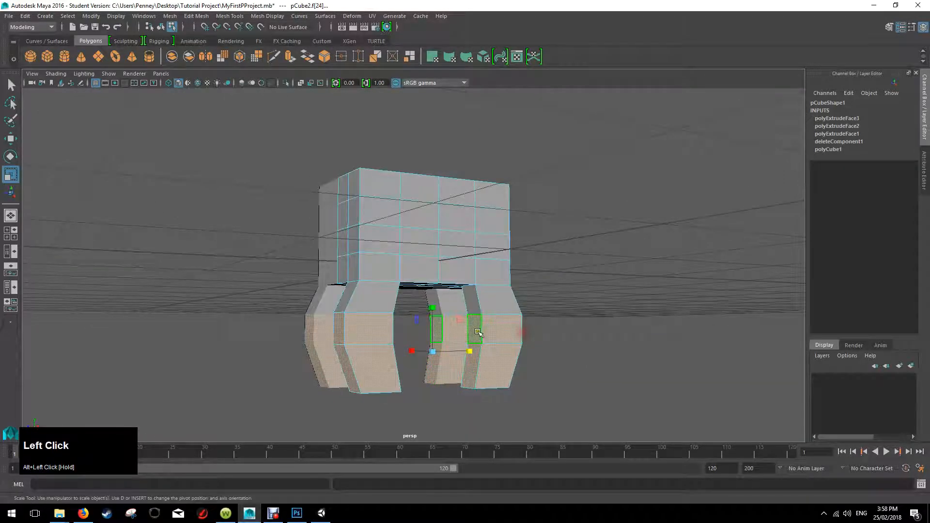
pyautogui.click(544, 286)
# Review the bent legs from several sides and display the model as a smooth mesh preview with its cage.
pyautogui.keyDown('alt'); pyautogui.moveTo(544, 286); pyautogui.dragTo(528, 304); pyautogui.keyUp('alt')
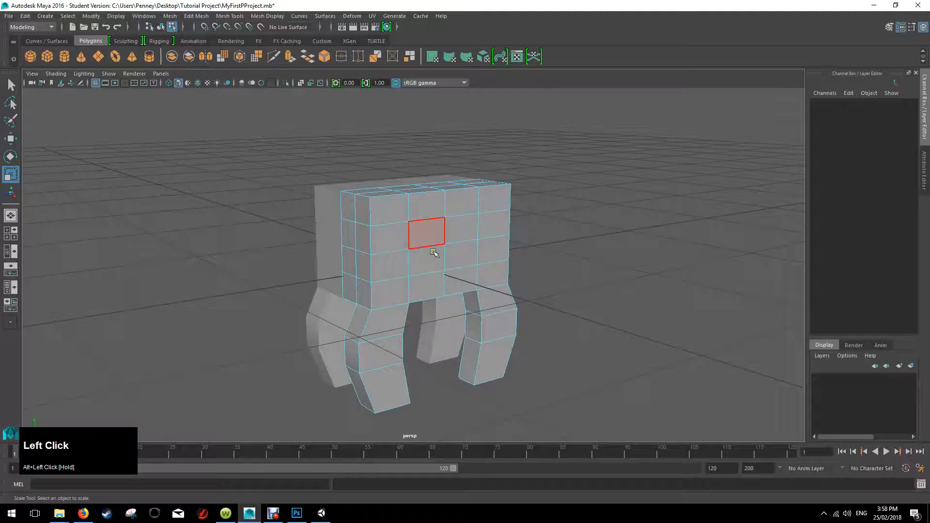
pyautogui.keyDown('alt'); pyautogui.moveTo(434, 252); pyautogui.dragTo(494, 282); pyautogui.keyUp('alt')
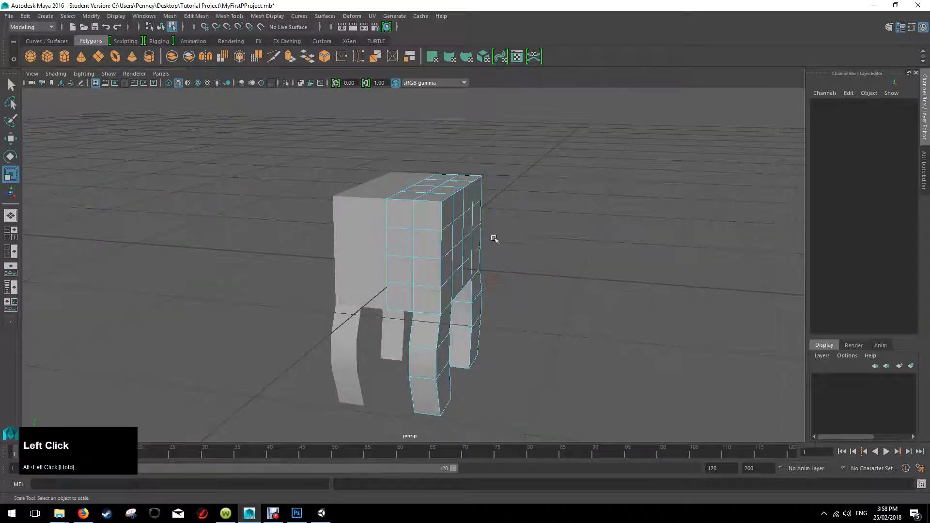
pyautogui.moveTo(539, 224)
pyautogui.keyDown('alt'); pyautogui.mouseDown()
pyautogui.moveTo(542, 237)
pyautogui.moveTo(530, 245)
pyautogui.moveTo(537, 238)
pyautogui.mouseUp(); pyautogui.keyUp('alt')
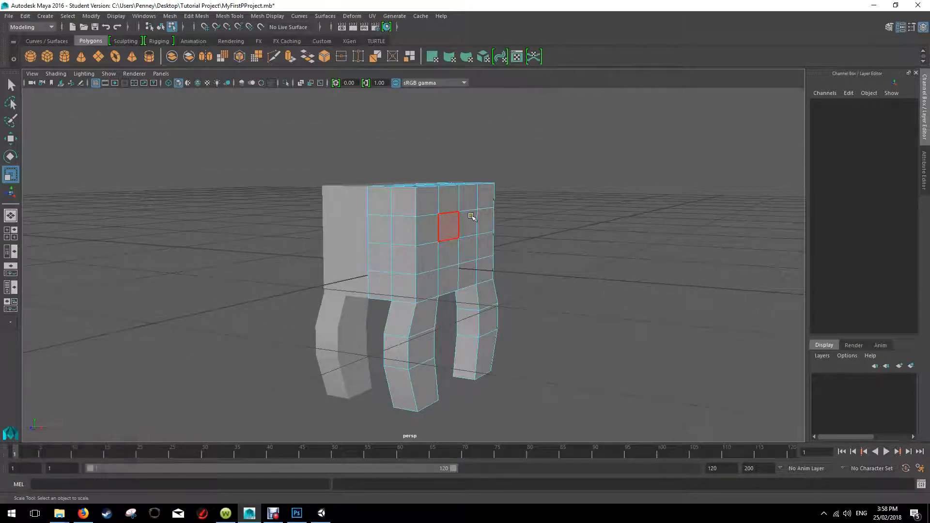
pyautogui.press('2')
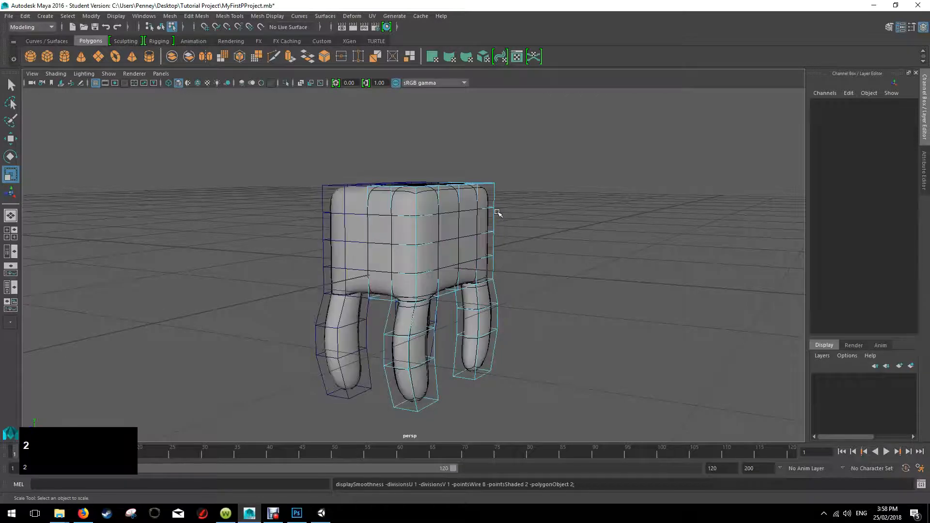
pyautogui.keyDown('alt'); pyautogui.moveTo(496, 209); pyautogui.dragTo(540, 220); pyautogui.keyUp('alt')
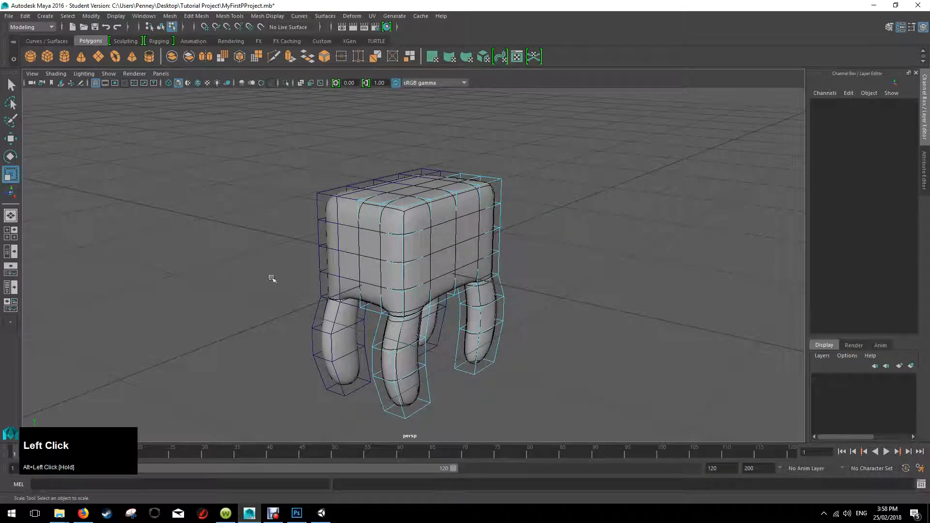
pyautogui.press('2')
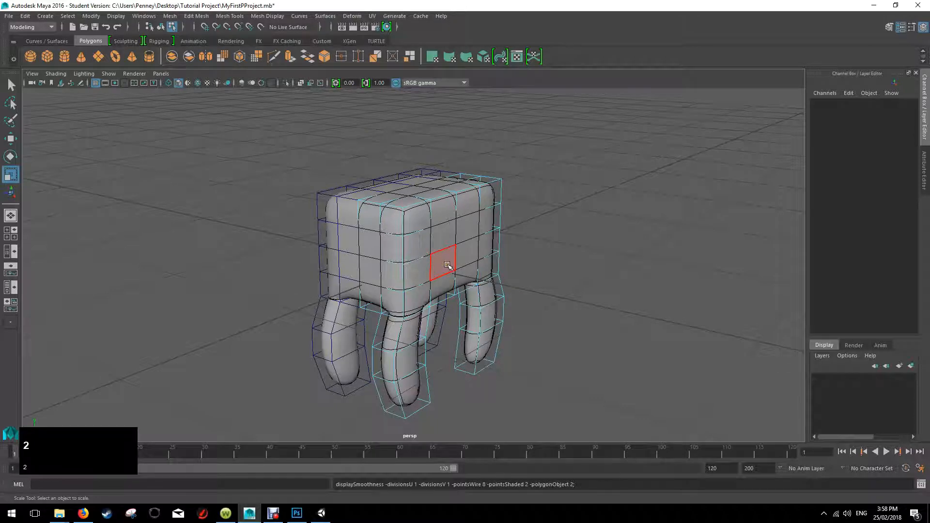
# Compare the smooth preview with the unsmoothed mesh from several sides, ending on the faceted display.
pyautogui.keyDown('alt'); pyautogui.moveTo(530, 286); pyautogui.dragTo(549, 270); pyautogui.keyUp('alt')
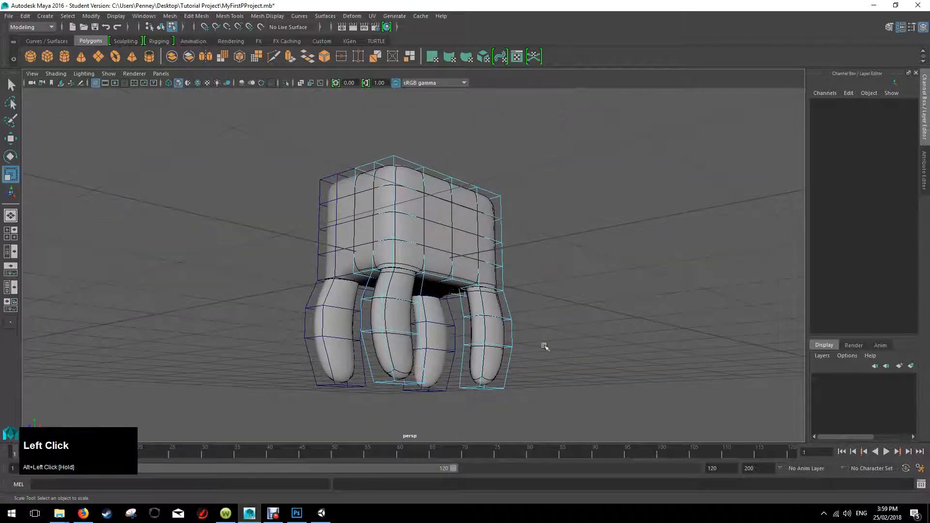
pyautogui.keyDown('alt'); pyautogui.moveTo(472, 471); pyautogui.dragTo(591, 314); pyautogui.keyUp('alt')
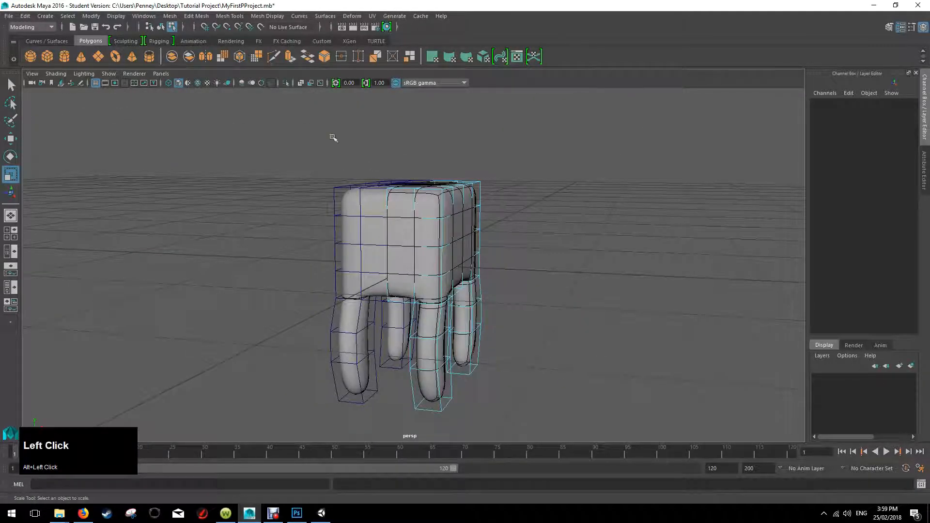
pyautogui.moveTo(525, 297)
pyautogui.keyDown('alt'); pyautogui.mouseDown()
pyautogui.moveTo(495, 295)
pyautogui.moveTo(515, 284)
pyautogui.mouseUp(); pyautogui.keyUp('alt')
pyautogui.press('1')
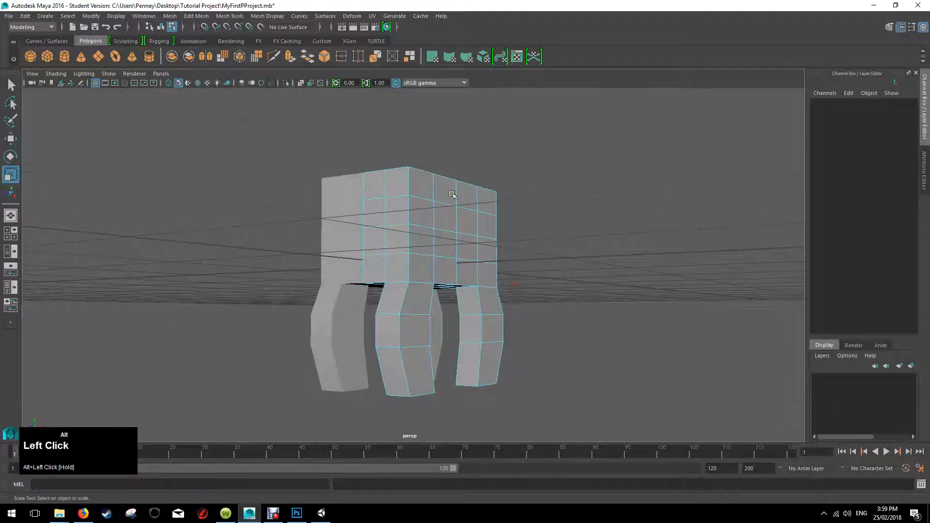
pyautogui.press('1')
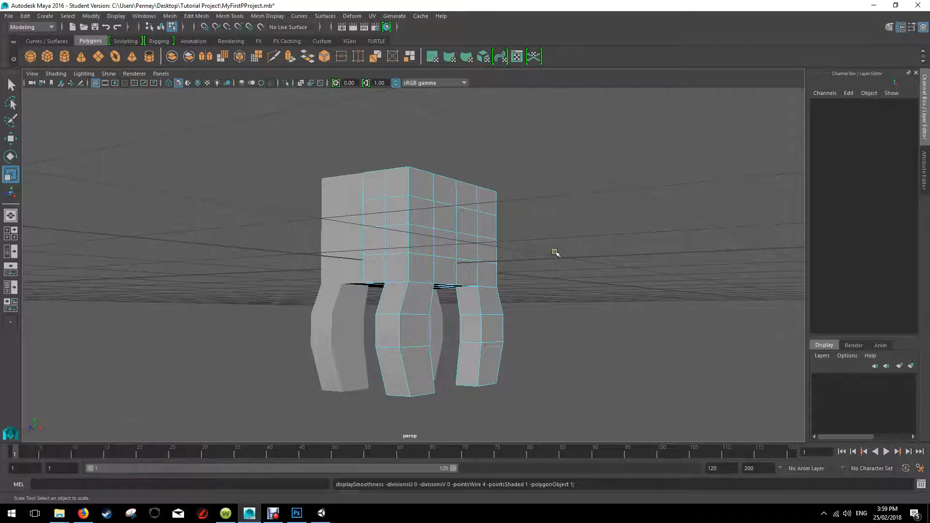
pyautogui.moveTo(553, 245)
pyautogui.keyDown('alt'); pyautogui.mouseDown()
pyautogui.moveTo(555, 262)
pyautogui.moveTo(543, 270)
pyautogui.moveTo(565, 252)
pyautogui.moveTo(499, 258)
pyautogui.moveTo(563, 260)
pyautogui.moveTo(548, 242)
pyautogui.mouseUp(); pyautogui.keyUp('alt')
pyautogui.press('2')
pyautogui.press('1')
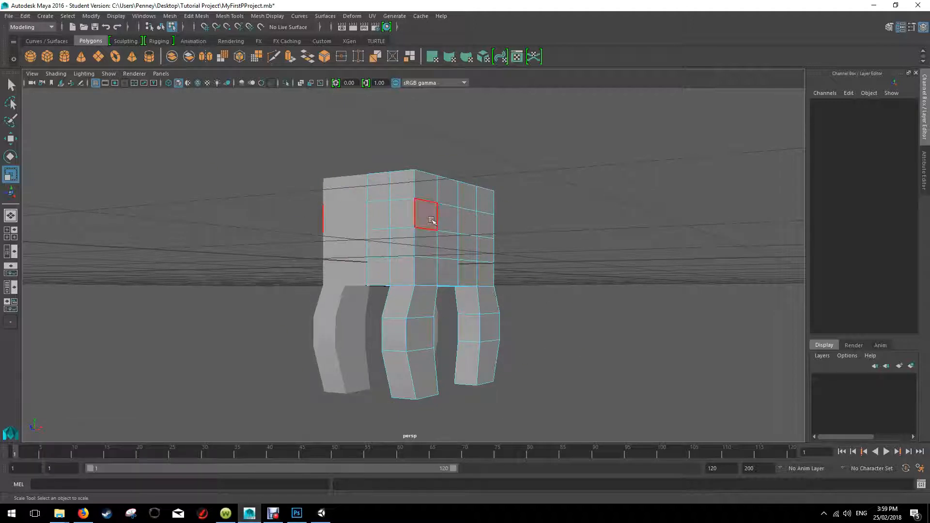
pyautogui.press('2')
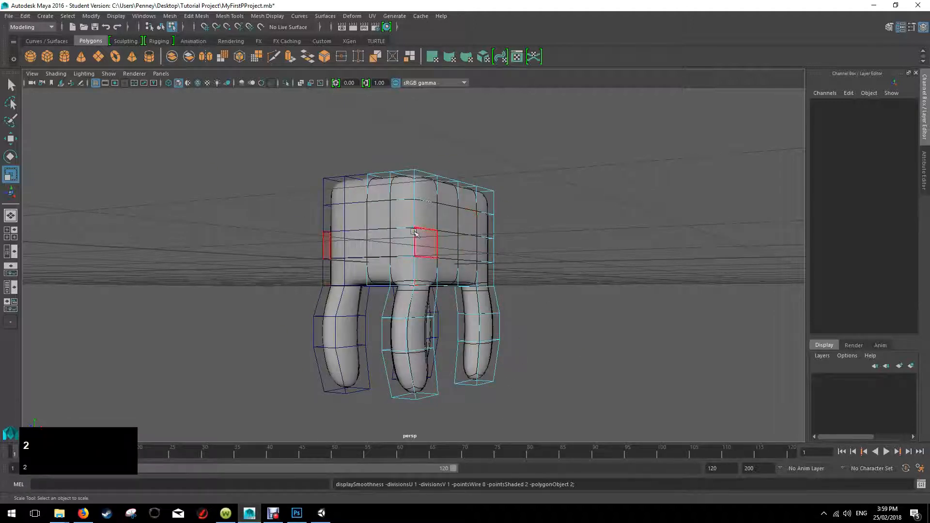
pyautogui.press('1')
# Select the edges along the body's upper outer corner in edge mode and move them down and inward to round the back.
pyautogui.keyDown('alt'); pyautogui.moveTo(503, 297); pyautogui.dragTo(521, 308); pyautogui.keyUp('alt')
pyautogui.rightClick(426, 217)
pyautogui.moveTo(426, 213); pyautogui.dragTo(427, 192, button='right')
pyautogui.click(406, 219)
pyautogui.moveTo(450, 203); pyautogui.dragTo(585, 188)
pyautogui.press('w')
pyautogui.moveTo(468, 138); pyautogui.dragTo(466, 143)
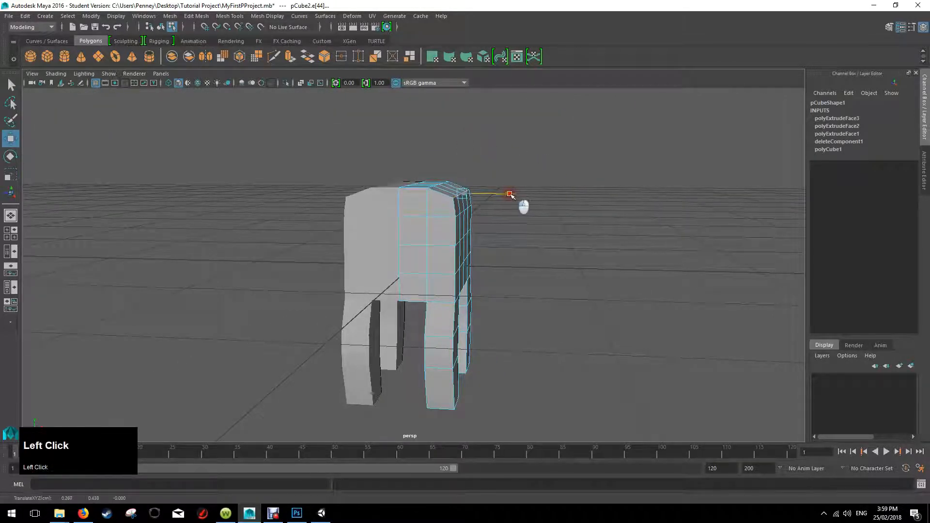
pyautogui.moveTo(506, 195); pyautogui.dragTo(505, 194)
pyautogui.keyDown('alt'); pyautogui.moveTo(565, 178); pyautogui.dragTo(536, 183); pyautogui.keyUp('alt')
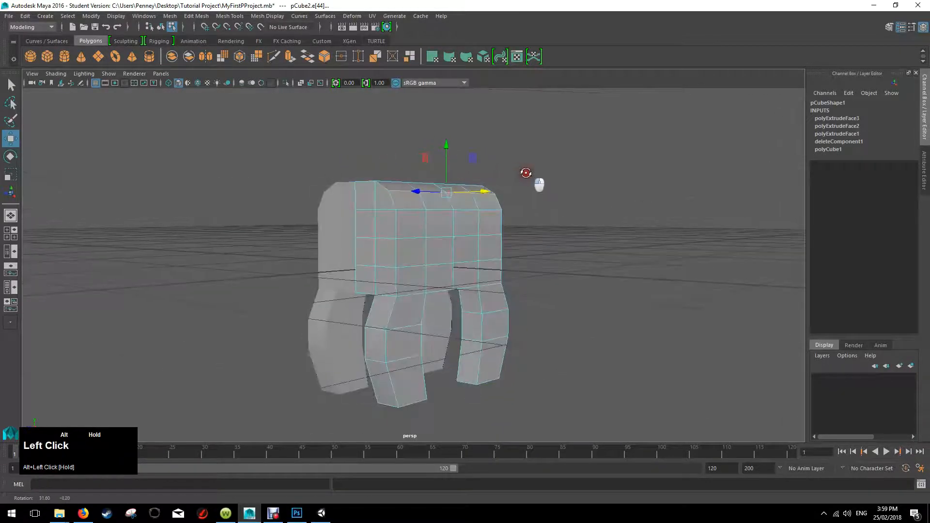
# Select the middle edges at mid-height on the body's side and pull them outward to form a bulge.
pyautogui.keyDown('alt'); pyautogui.moveTo(495, 214); pyautogui.dragTo(392, 243); pyautogui.keyUp('alt')
pyautogui.moveTo(505, 249); pyautogui.dragTo(507, 250)
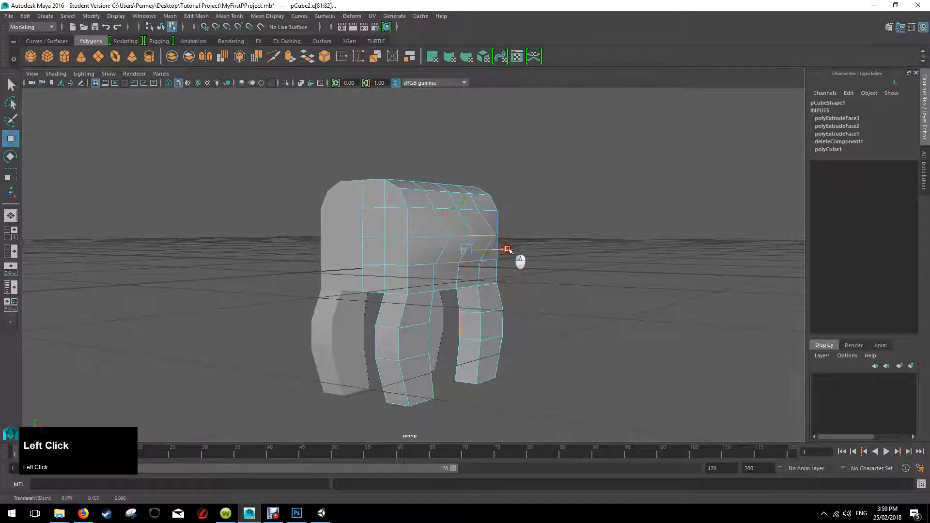
pyautogui.moveTo(538, 212)
pyautogui.keyDown('alt'); pyautogui.mouseDown()
pyautogui.moveTo(577, 212)
pyautogui.moveTo(545, 228)
pyautogui.mouseUp(); pyautogui.keyUp('alt')
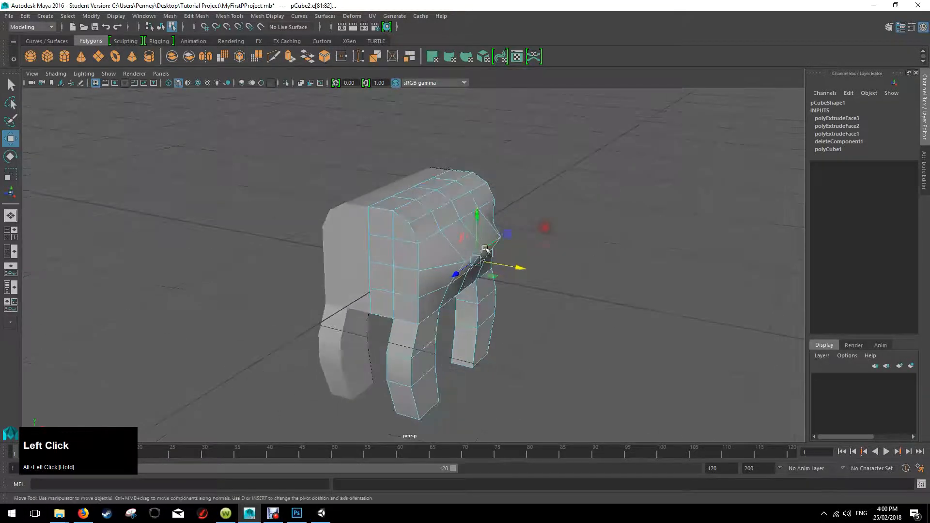
pyautogui.keyDown('alt'); pyautogui.moveTo(474, 240); pyautogui.dragTo(535, 237); pyautogui.keyUp('alt')
# Select the remaining edges of the mid-height row along the body's side and pull them outward to widen the flank.
pyautogui.scroll(3, 540, 261)
pyautogui.keyDown('shift'); pyautogui.click(435, 211); pyautogui.keyUp('shift')
pyautogui.keyDown('shift'); pyautogui.click(512, 215); pyautogui.keyUp('shift')
pyautogui.keyDown('alt'); pyautogui.moveTo(512, 215); pyautogui.dragTo(448, 216); pyautogui.keyUp('alt')
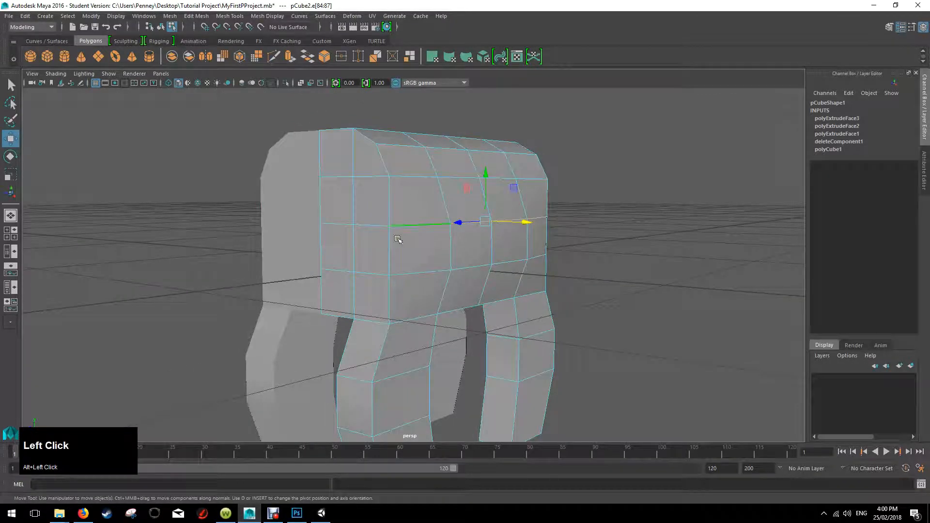
pyautogui.moveTo(535, 227)
pyautogui.keyDown('alt'); pyautogui.mouseDown()
pyautogui.moveTo(551, 243)
pyautogui.moveTo(545, 238)
pyautogui.mouseUp(); pyautogui.keyUp('alt')
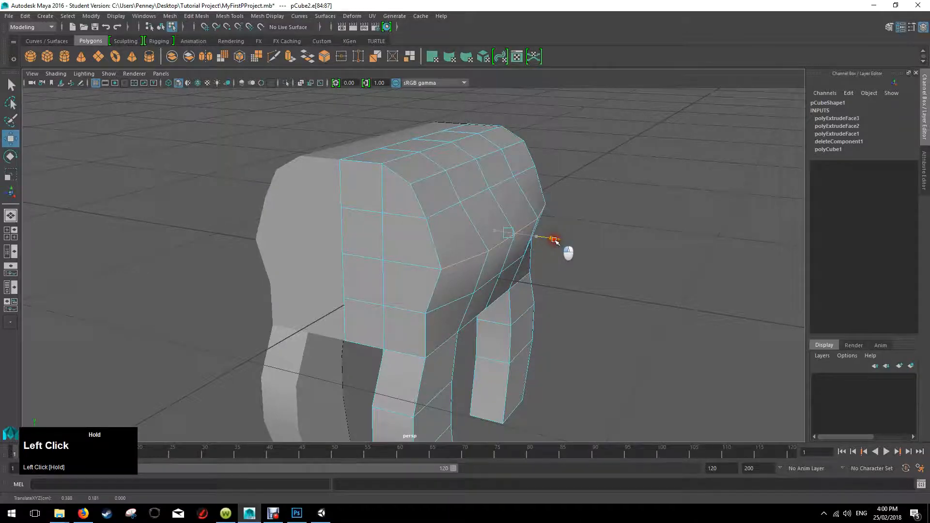
pyautogui.keyDown('alt'); pyautogui.moveTo(550, 241); pyautogui.dragTo(560, 233); pyautogui.keyUp('alt')
# Switch to vertex mode and examine the vertices along the body's side and underside from several angles.
pyautogui.moveTo(473, 234); pyautogui.dragTo(441, 232, button='right')
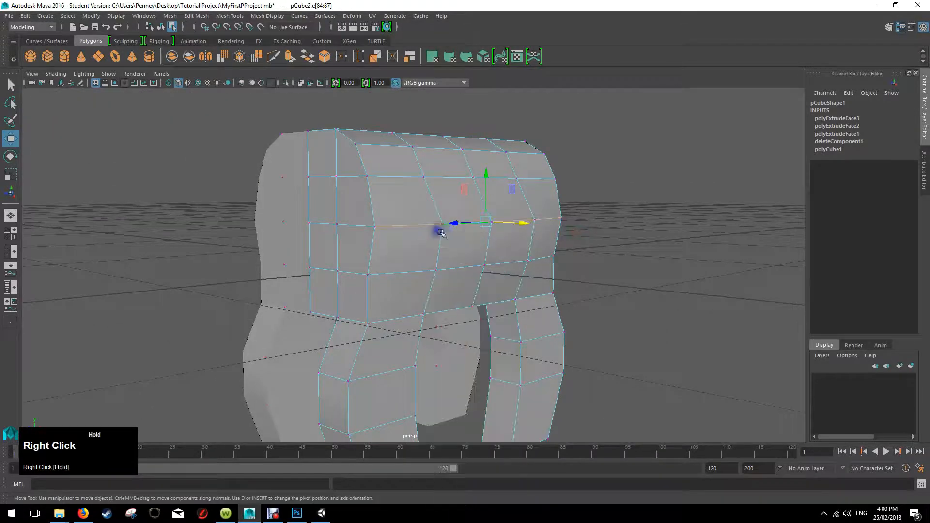
pyautogui.click(442, 224)
pyautogui.keyDown('alt'); pyautogui.moveTo(537, 222); pyautogui.dragTo(480, 257); pyautogui.keyUp('alt')
pyautogui.click(328, 207)
pyautogui.keyDown('alt'); pyautogui.moveTo(329, 207); pyautogui.dragTo(433, 210); pyautogui.keyUp('alt')
pyautogui.keyDown('shift'); pyautogui.click(429, 246); pyautogui.keyUp('shift')
pyautogui.keyDown('alt'); pyautogui.moveTo(430, 245); pyautogui.dragTo(487, 262); pyautogui.keyUp('alt')
pyautogui.click(502, 239)
pyautogui.keyDown('alt'); pyautogui.moveTo(537, 236); pyautogui.dragTo(473, 162); pyautogui.keyUp('alt')
pyautogui.keyDown('shift'); pyautogui.click(476, 244); pyautogui.keyUp('shift')
pyautogui.hotkey('ctrl', 'z')
pyautogui.keyDown('alt'); pyautogui.moveTo(478, 214); pyautogui.dragTo(556, 270); pyautogui.keyUp('alt')
pyautogui.click(538, 216)
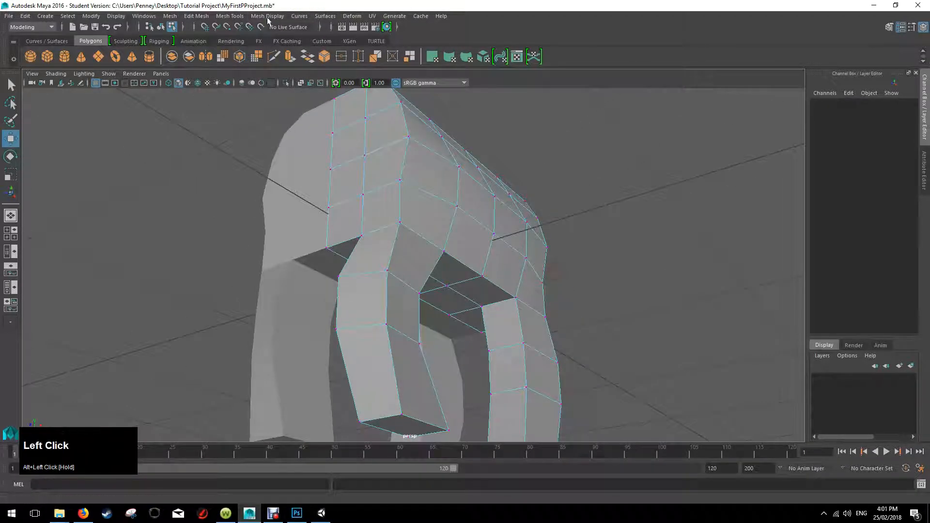
# Insert an edge loop through the middle of the legs' width, running around the length of the body.
pyautogui.click(236, 19)
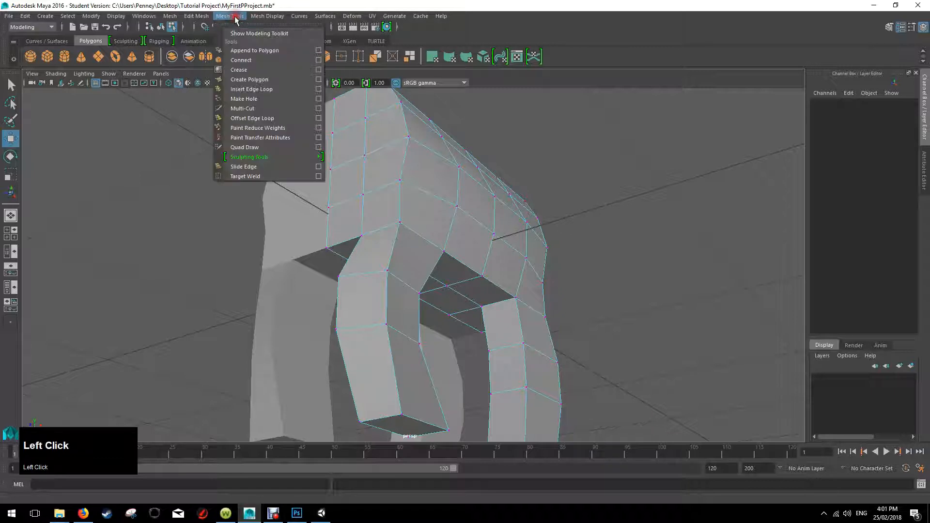
pyautogui.click(283, 88)
pyautogui.keyDown('alt'); pyautogui.moveTo(439, 117); pyautogui.dragTo(495, 168); pyautogui.keyUp('alt')
pyautogui.moveTo(470, 224); pyautogui.dragTo(549, 208)
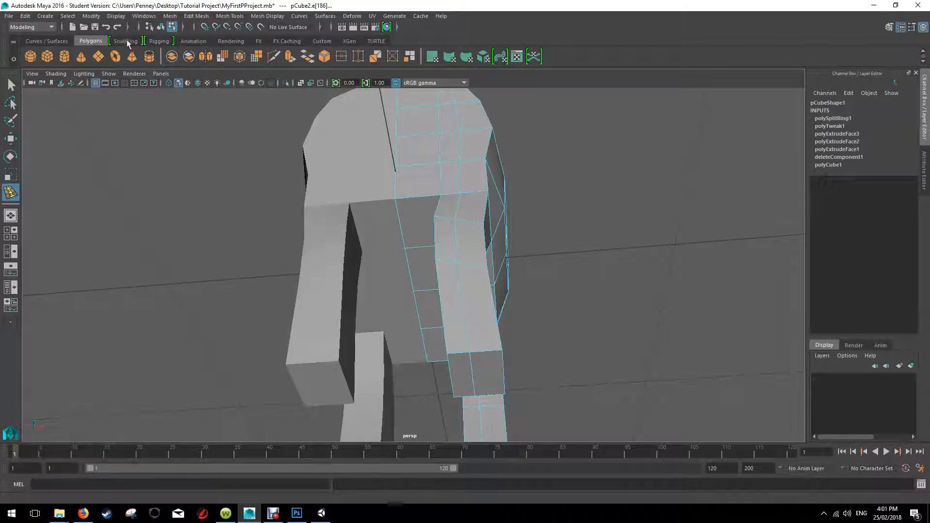
# Switch to vertex mode and move two vertices of the new loop on the leg along the body's length.
pyautogui.rightClick(450, 193)
pyautogui.moveTo(451, 193); pyautogui.dragTo(420, 192, button='right')
pyautogui.press('q')
pyautogui.keyDown('alt'); pyautogui.click(441, 185); pyautogui.keyUp('alt')
pyautogui.keyDown('alt'); pyautogui.moveTo(440, 185); pyautogui.dragTo(483, 158); pyautogui.keyUp('alt')
pyautogui.click(446, 165)
pyautogui.press('w')
pyautogui.moveTo(448, 99); pyautogui.dragTo(445, 121)
pyautogui.keyDown('alt'); pyautogui.moveTo(515, 163); pyautogui.dragTo(441, 132); pyautogui.keyUp('alt')
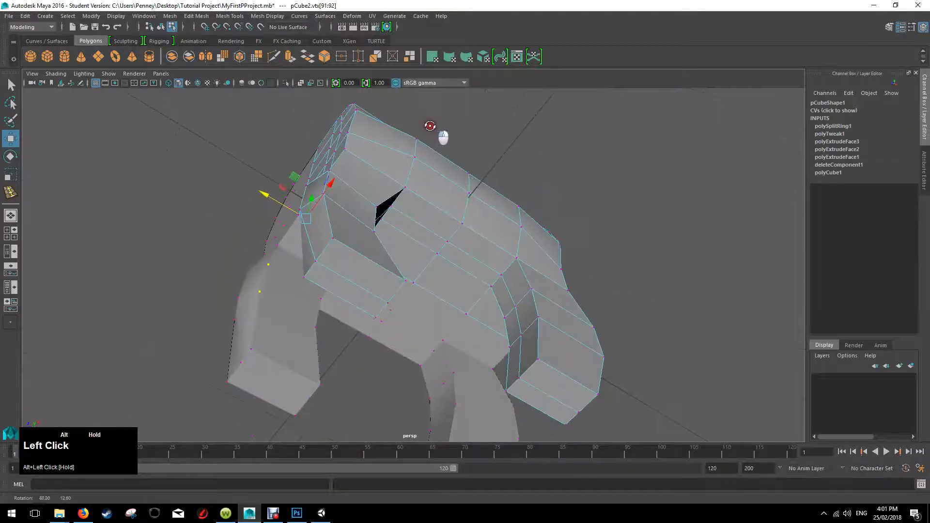
# Reposition individual inner leg vertices along the body's length from the underside, undoing the misplaced vertex move.
pyautogui.moveTo(422, 183)
pyautogui.keyDown('alt'); pyautogui.mouseDown()
pyautogui.moveTo(460, 187)
pyautogui.moveTo(457, 178)
pyautogui.moveTo(416, 180)
pyautogui.mouseUp(); pyautogui.keyUp('alt')
pyautogui.click(416, 175)
pyautogui.moveTo(323, 172); pyautogui.dragTo(311, 185)
pyautogui.moveTo(259, 196); pyautogui.dragTo(271, 202)
pyautogui.keyDown('alt'); pyautogui.moveTo(381, 223); pyautogui.dragTo(351, 207); pyautogui.keyUp('alt')
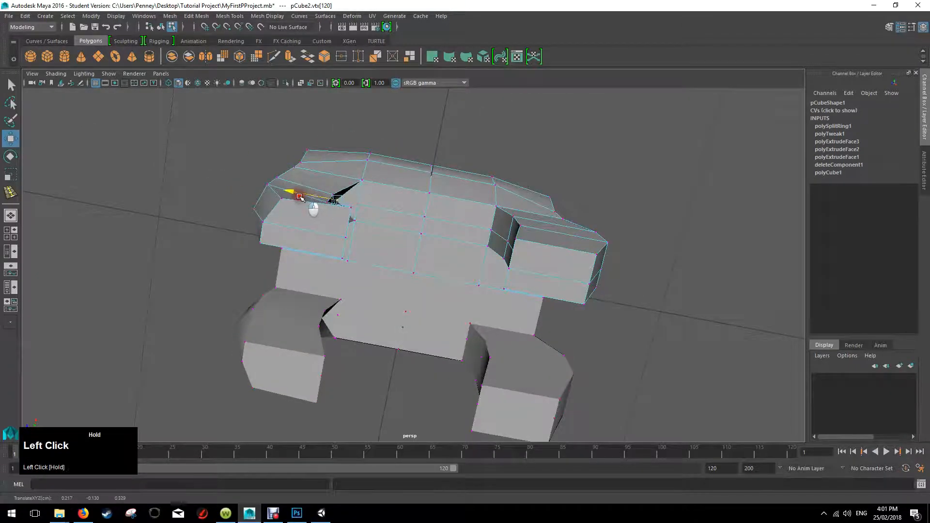
pyautogui.hotkey('ctrl', 'z')
pyautogui.click(349, 211)
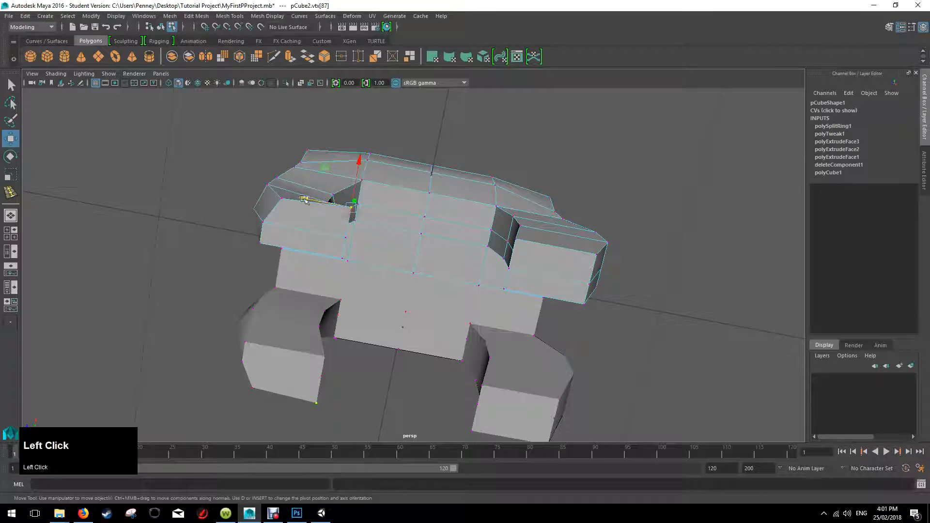
pyautogui.moveTo(305, 199); pyautogui.dragTo(278, 198)
pyautogui.moveTo(335, 165); pyautogui.dragTo(475, 269)
# Select the edge loop nearest the mirror line in edge mode and move it sideways to even out the body's segment spacing.
pyautogui.moveTo(458, 210); pyautogui.dragTo(453, 191, button='right')
pyautogui.keyDown('alt'); pyautogui.moveTo(555, 212); pyautogui.dragTo(523, 209); pyautogui.keyUp('alt')
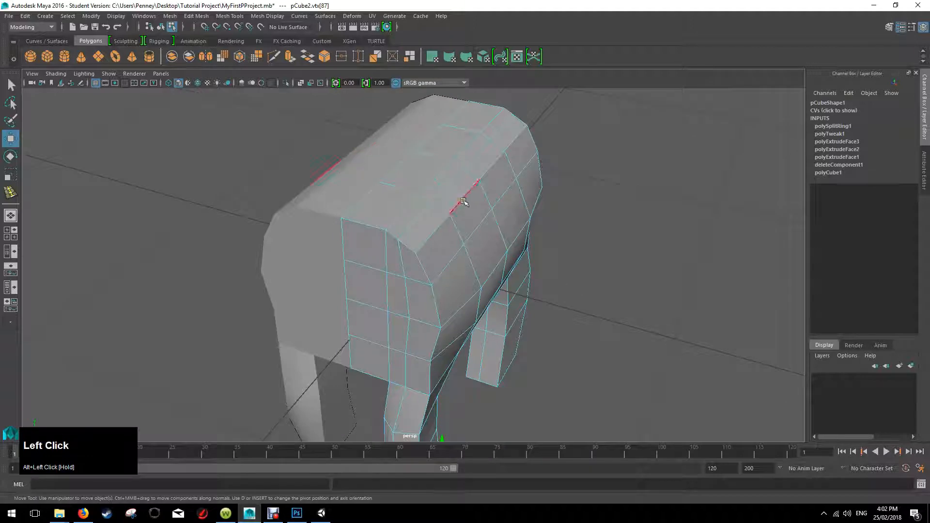
pyautogui.click(438, 176)
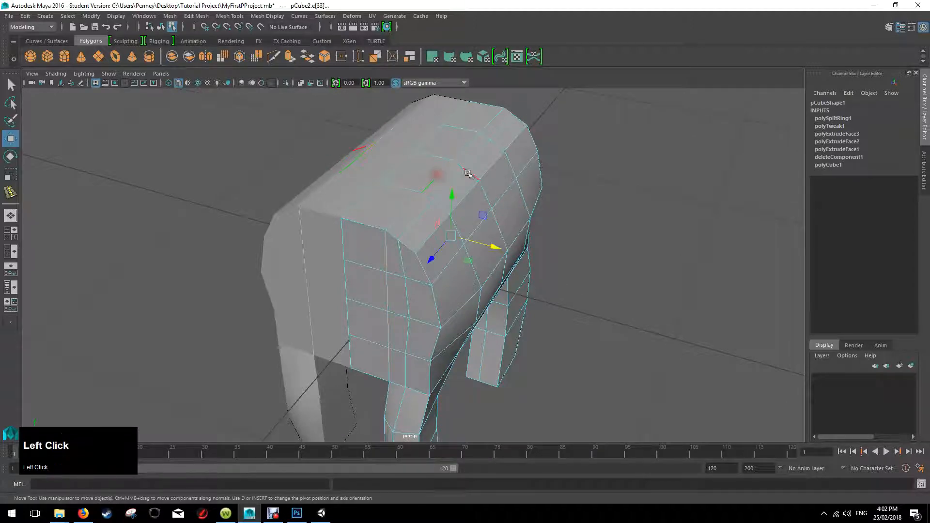
pyautogui.keyDown('alt'); pyautogui.moveTo(438, 176); pyautogui.dragTo(509, 150); pyautogui.keyUp('alt')
pyautogui.click(491, 155)
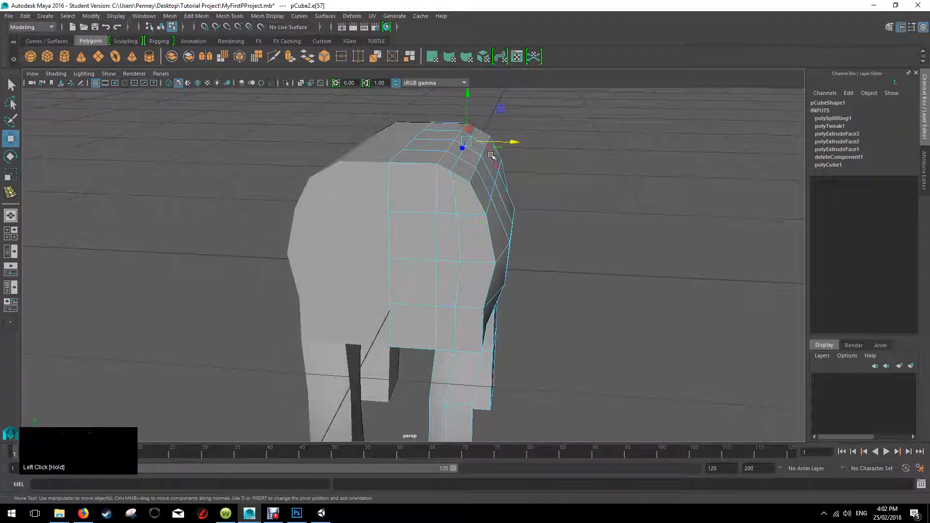
pyautogui.click(453, 167)
pyautogui.keyDown('alt'); pyautogui.moveTo(556, 202); pyautogui.dragTo(509, 208); pyautogui.keyUp('alt')
pyautogui.click(501, 218)
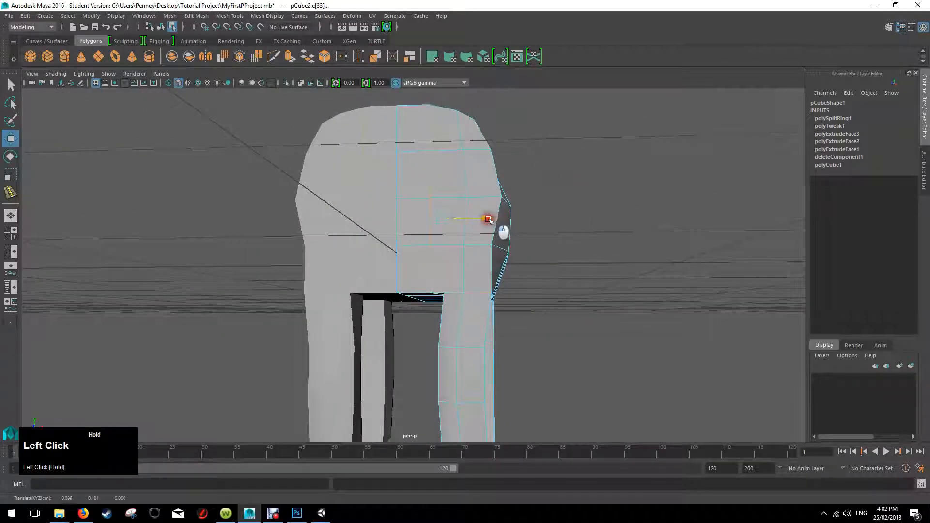
pyautogui.keyDown('alt'); pyautogui.moveTo(533, 171); pyautogui.dragTo(485, 119); pyautogui.keyUp('alt')
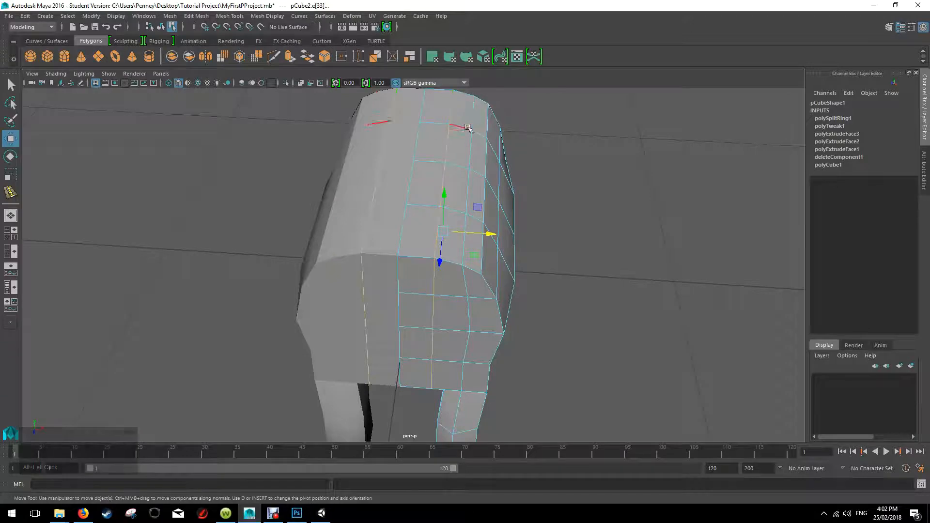
pyautogui.keyDown('alt'); pyautogui.moveTo(472, 132); pyautogui.dragTo(541, 176); pyautogui.keyUp('alt')
pyautogui.click(444, 190)
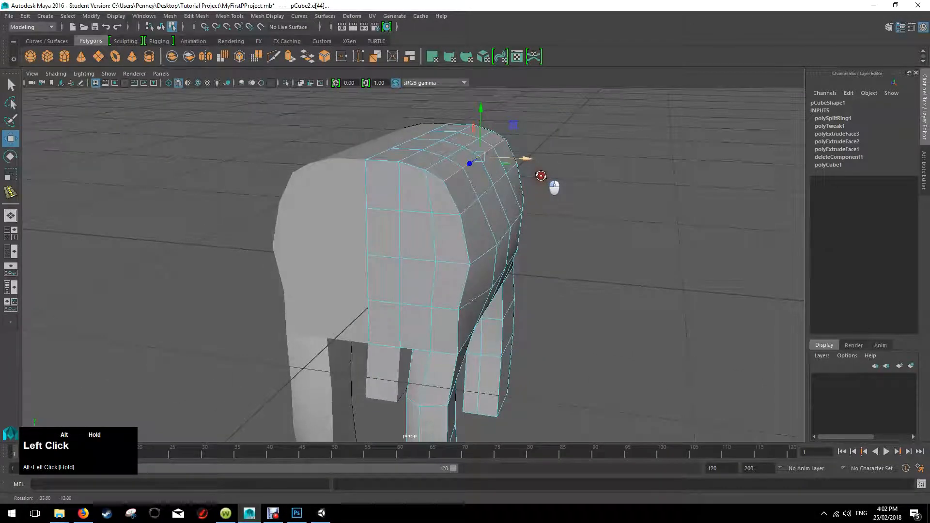
pyautogui.keyDown('alt'); pyautogui.moveTo(526, 136); pyautogui.dragTo(539, 155); pyautogui.keyUp('alt')
pyautogui.moveTo(534, 156)
pyautogui.keyDown('alt'); pyautogui.mouseDown()
pyautogui.moveTo(567, 157)
pyautogui.moveTo(509, 149)
pyautogui.moveTo(524, 149)
pyautogui.mouseUp(); pyautogui.keyUp('alt')
# Select the lower side edges of the body between the legs and raise them to arch the belly.
pyautogui.click(433, 299)
pyautogui.keyDown('alt'); pyautogui.moveTo(494, 285); pyautogui.dragTo(490, 287, button='right'); pyautogui.keyUp('alt')
pyautogui.moveTo(490, 246); pyautogui.dragTo(488, 223, button='right')
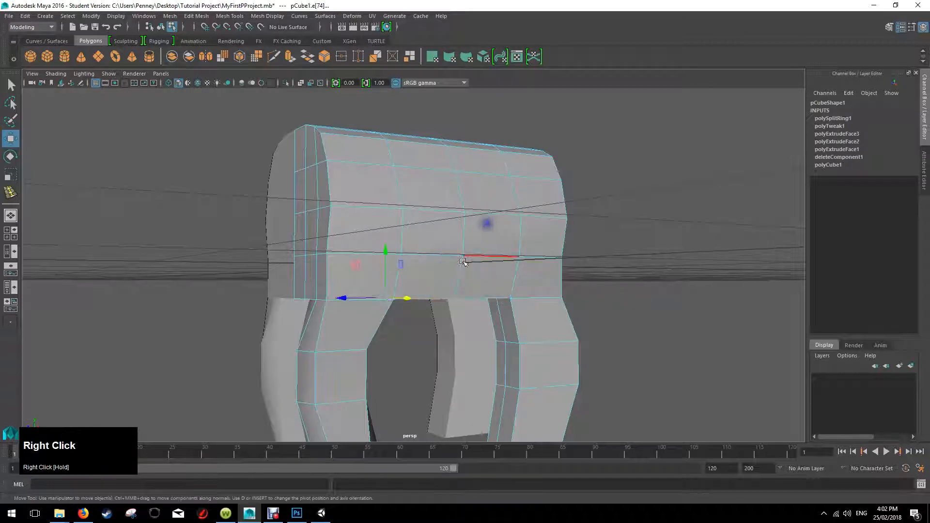
pyautogui.keyDown('alt'); pyautogui.moveTo(491, 298); pyautogui.dragTo(510, 289); pyautogui.keyUp('alt')
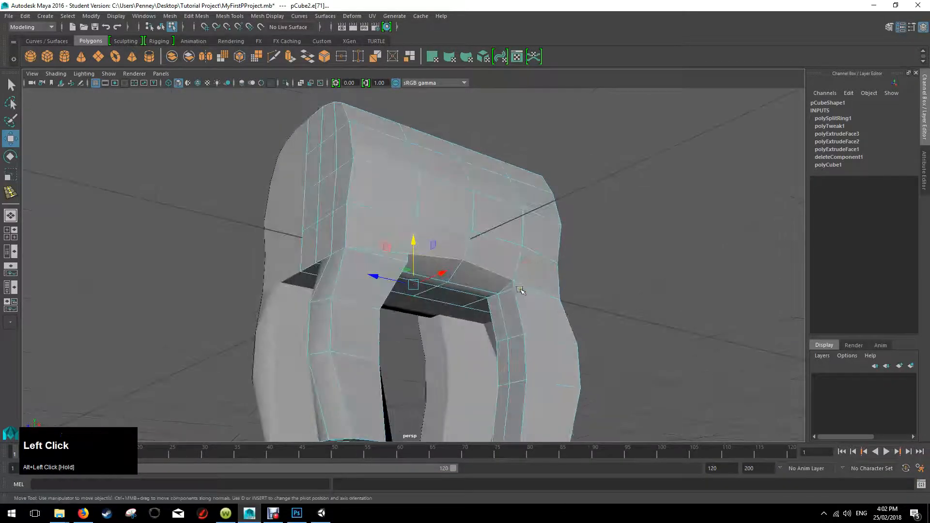
# Select the edges where both legs join the body's side and move them vertically together.
pyautogui.rightClick(522, 292)
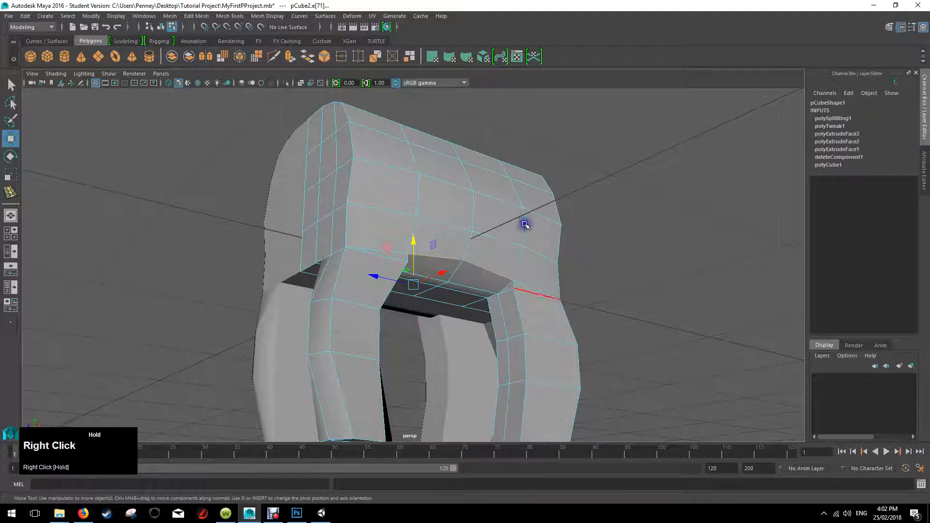
pyautogui.click(530, 292)
pyautogui.keyDown('shift'); pyautogui.click(385, 260); pyautogui.keyUp('shift')
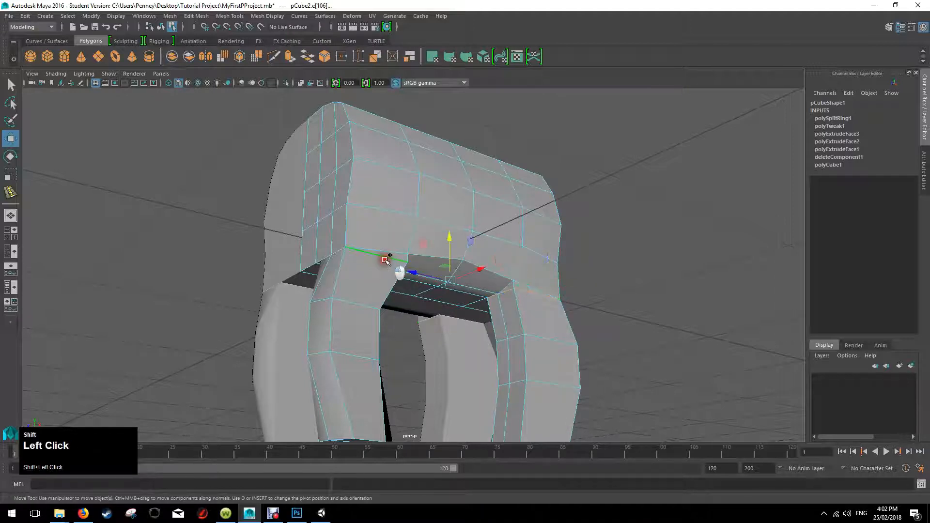
pyautogui.moveTo(450, 238); pyautogui.dragTo(535, 257)
pyautogui.moveTo(533, 245); pyautogui.dragTo(532, 241, button='right')
pyautogui.keyDown('alt'); pyautogui.moveTo(531, 241); pyautogui.dragTo(438, 270); pyautogui.keyUp('alt')
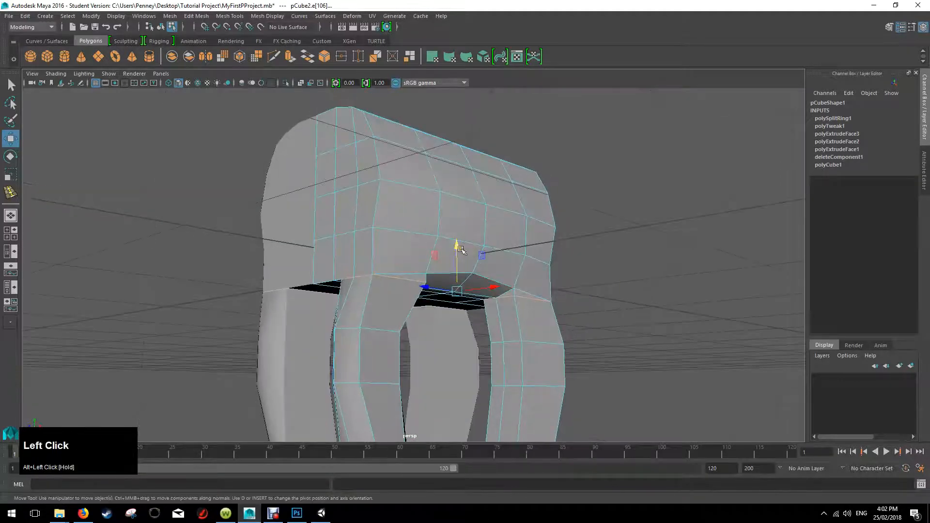
# Select the top edges of one leg just below the body and lower them.
pyautogui.click(388, 233)
pyautogui.moveTo(388, 233); pyautogui.dragTo(387, 252)
pyautogui.keyDown('alt'); pyautogui.moveTo(453, 270); pyautogui.dragTo(416, 271); pyautogui.keyUp('alt')
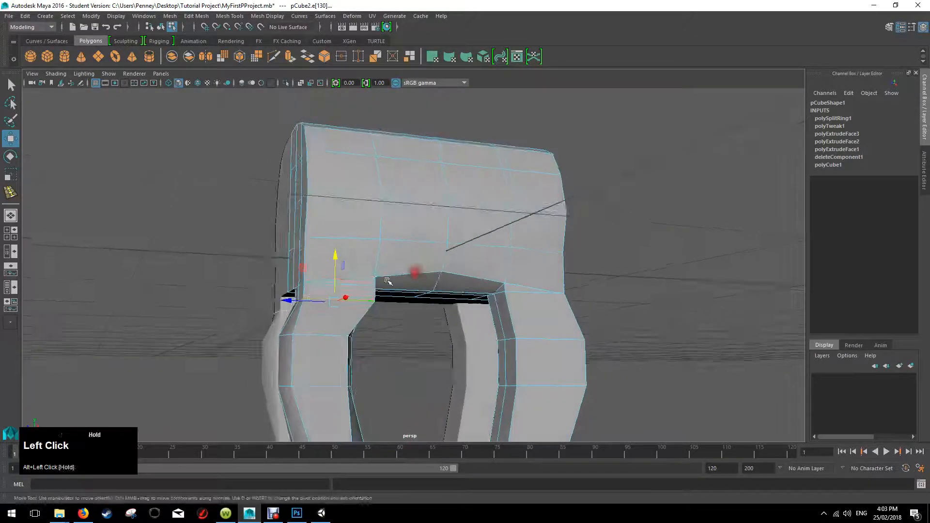
pyautogui.keyDown('alt'); pyautogui.moveTo(291, 301); pyautogui.dragTo(377, 272); pyautogui.keyUp('alt')
# Lower the top edges of the opposite leg on the same side and shift them slightly along the body's length.
pyautogui.click(525, 297)
pyautogui.moveTo(522, 254)
pyautogui.mouseDown()
pyautogui.moveTo(523, 273)
pyautogui.moveTo(527, 266)
pyautogui.mouseUp()
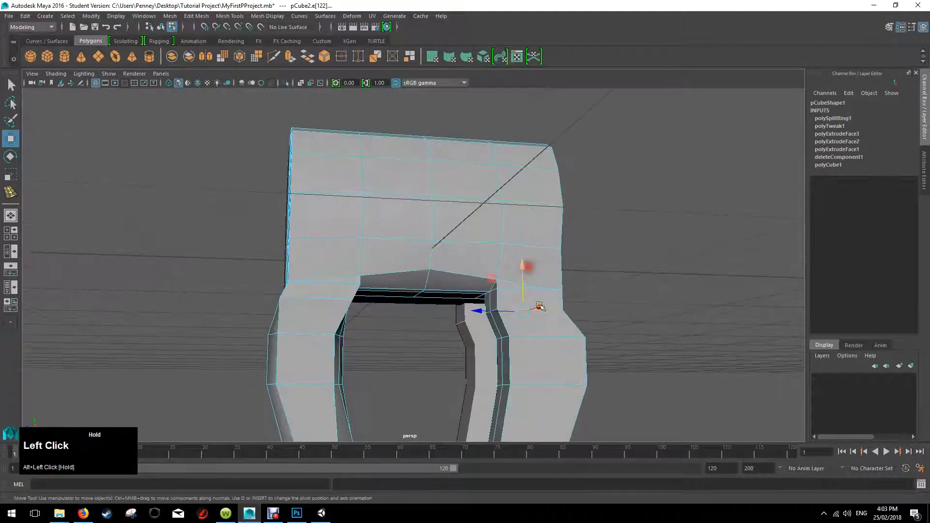
pyautogui.moveTo(475, 311); pyautogui.dragTo(486, 314)
pyautogui.moveTo(533, 271)
pyautogui.keyDown('alt'); pyautogui.mouseDown()
pyautogui.moveTo(515, 253)
pyautogui.moveTo(533, 270)
pyautogui.mouseUp(); pyautogui.keyUp('alt')
# Select the edges at the joint between a leg and the body and adjust their height, undoing the first move.
pyautogui.doubleClick(351, 285)
pyautogui.moveTo(324, 251); pyautogui.dragTo(322, 258)
pyautogui.hotkey('ctrl', 'z')
pyautogui.keyDown('alt'); pyautogui.moveTo(382, 267); pyautogui.dragTo(403, 269); pyautogui.keyUp('alt')
pyautogui.moveTo(344, 252); pyautogui.dragTo(357, 293)
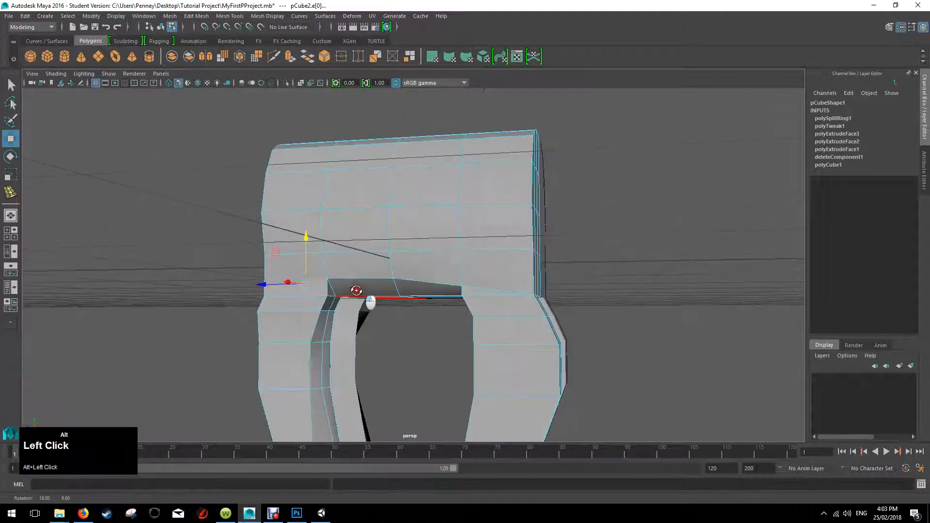
# Select the edges where the other leg meets the body and adjust their height.
pyautogui.click(486, 291)
pyautogui.moveTo(502, 250); pyautogui.dragTo(447, 254)
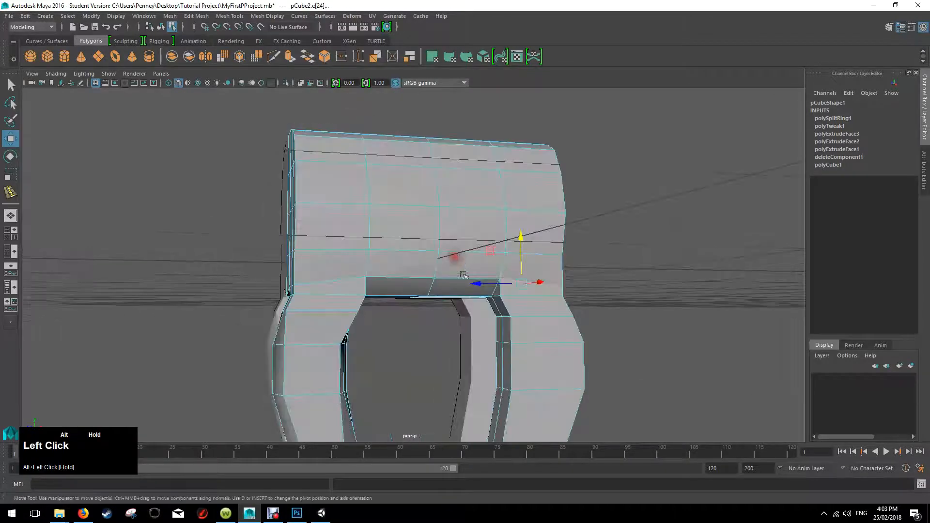
pyautogui.keyDown('alt'); pyautogui.moveTo(339, 266); pyautogui.dragTo(498, 301); pyautogui.keyUp('alt')
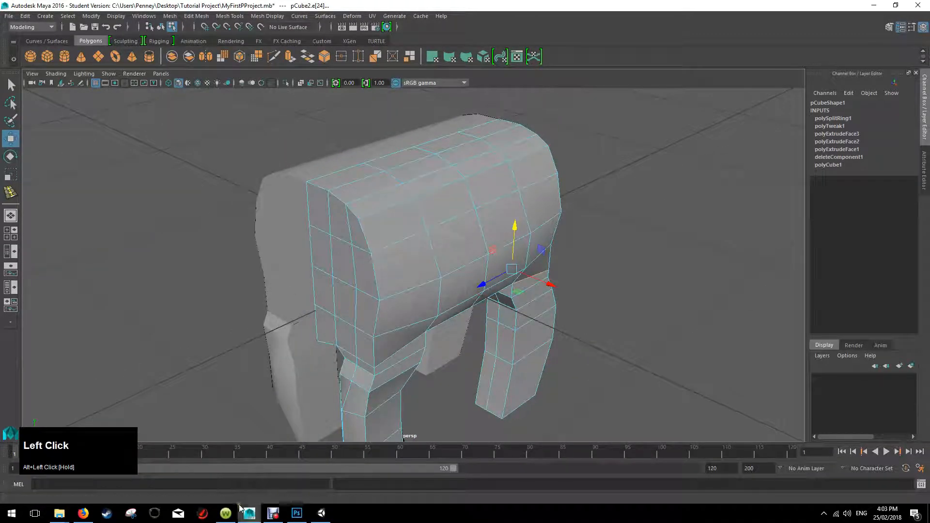
# Switch to Photoshop and draw a black rectangle with the Brush, marking its corners with dots.
pyautogui.click(297, 513)
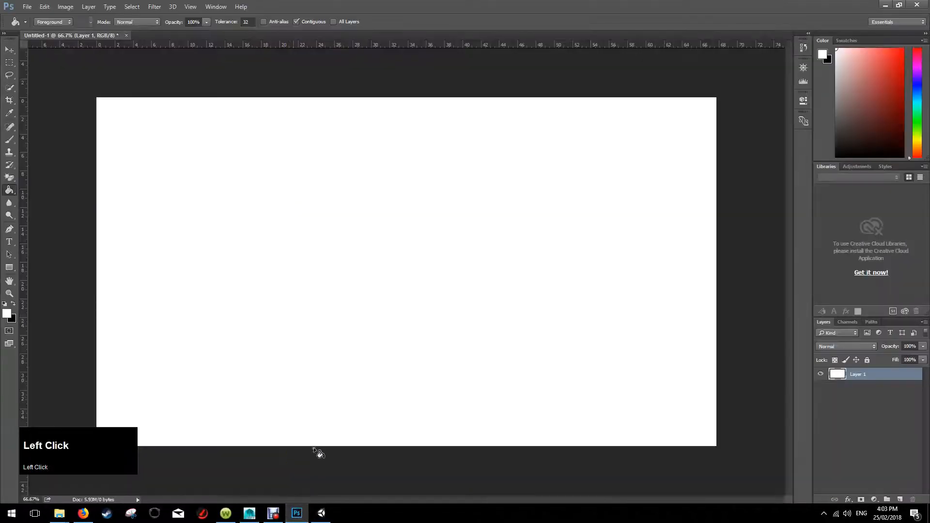
pyautogui.click(9, 139)
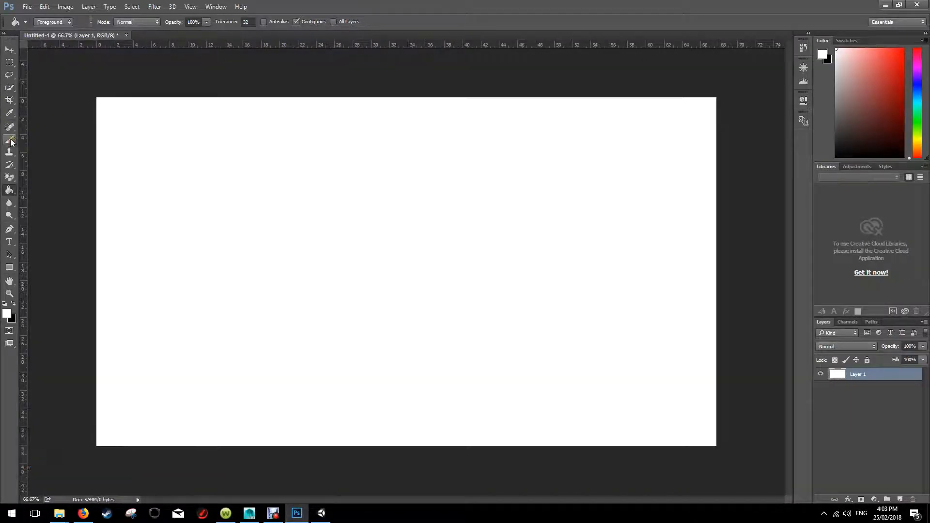
pyautogui.moveTo(239, 146)
pyautogui.mouseDown()
pyautogui.moveTo(245, 162)
pyautogui.moveTo(327, 158)
pyautogui.moveTo(241, 164)
pyautogui.moveTo(224, 175)
pyautogui.moveTo(314, 173)
pyautogui.mouseUp()
pyautogui.click(14, 304)
pyautogui.moveTo(199, 253); pyautogui.dragTo(318, 256)
pyautogui.moveTo(316, 174); pyautogui.dragTo(319, 256)
pyautogui.moveTo(199, 176); pyautogui.dragTo(197, 254)
pyautogui.click(196, 174)
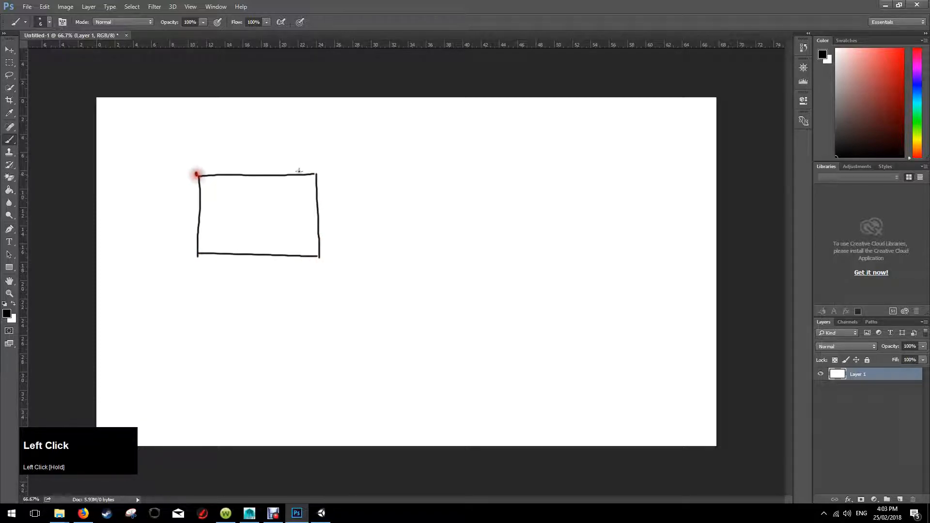
pyautogui.click(320, 203)
pyautogui.click(197, 256)
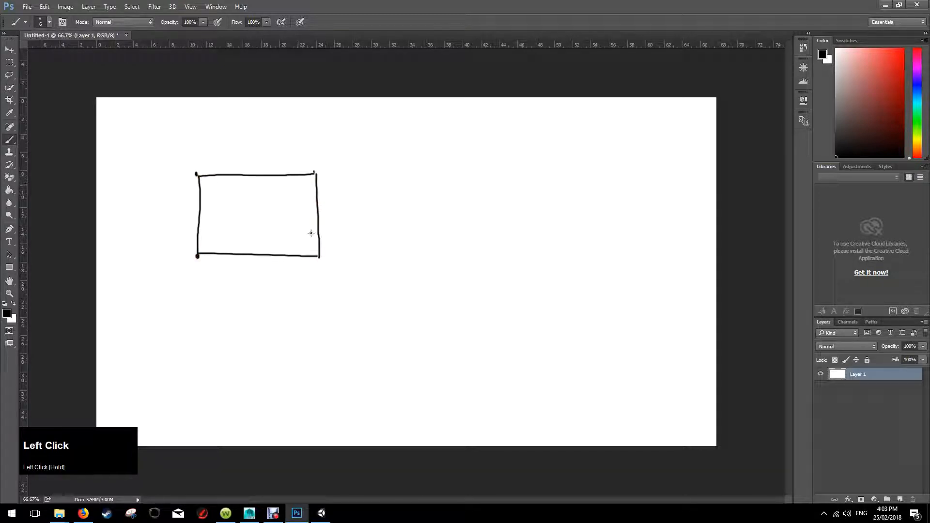
# Extend the rectangle into a vertical strip of four quads, adding one above it and two below.
pyautogui.moveTo(197, 174)
pyautogui.mouseDown()
pyautogui.moveTo(190, 121)
pyautogui.moveTo(300, 119)
pyautogui.moveTo(316, 173)
pyautogui.mouseUp()
pyautogui.moveTo(197, 256)
pyautogui.mouseDown()
pyautogui.moveTo(231, 324)
pyautogui.moveTo(327, 303)
pyautogui.moveTo(320, 259)
pyautogui.mouseUp()
pyautogui.moveTo(197, 321); pyautogui.dragTo(199, 334)
pyautogui.moveTo(201, 379)
pyautogui.mouseDown()
pyautogui.moveTo(321, 405)
pyautogui.moveTo(330, 323)
pyautogui.mouseUp()
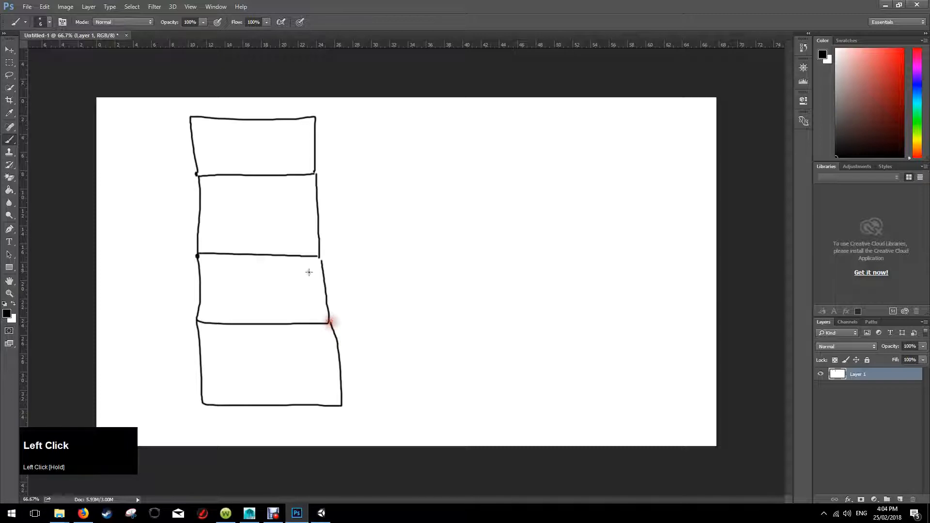
# Draw a dashed line down the middle of the four-quad strip to illustrate an edge loop.
pyautogui.moveTo(247, 105); pyautogui.dragTo(249, 149)
pyautogui.moveTo(250, 160); pyautogui.dragTo(250, 170)
pyautogui.moveTo(252, 195); pyautogui.dragTo(253, 208)
pyautogui.moveTo(257, 225); pyautogui.dragTo(258, 239)
pyautogui.moveTo(260, 262); pyautogui.dragTo(261, 310)
pyautogui.moveTo(262, 324); pyautogui.dragTo(263, 332)
pyautogui.moveTo(263, 341); pyautogui.dragTo(263, 361)
pyautogui.click(263, 380)
pyautogui.moveTo(266, 401); pyautogui.dragTo(266, 425)
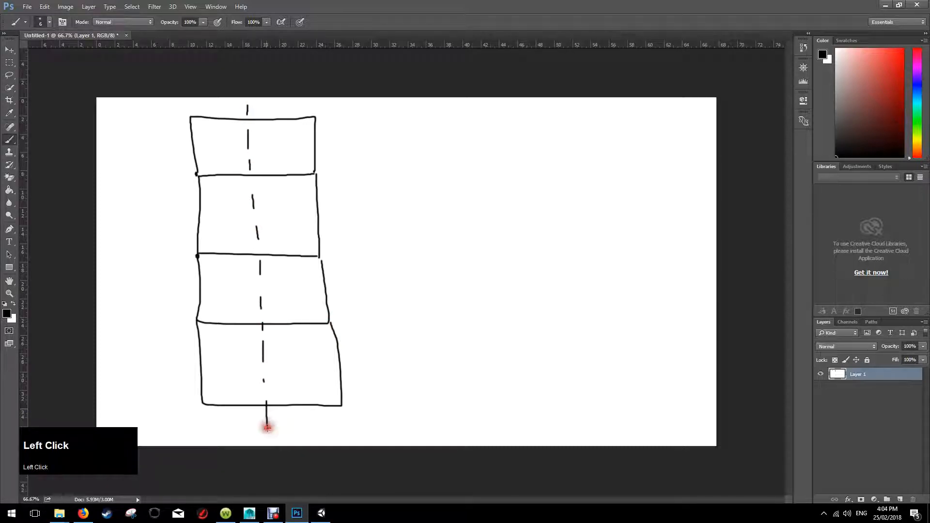
# Draw a second strip of five quads capped by a triangle, with a centre line ending at an X on the triangle's base.
pyautogui.moveTo(483, 144)
pyautogui.mouseDown()
pyautogui.moveTo(485, 183)
pyautogui.moveTo(598, 141)
pyautogui.moveTo(482, 144)
pyautogui.moveTo(527, 110)
pyautogui.moveTo(599, 135)
pyautogui.mouseUp()
pyautogui.moveTo(491, 179)
pyautogui.mouseDown()
pyautogui.moveTo(492, 223)
pyautogui.moveTo(602, 228)
pyautogui.moveTo(597, 177)
pyautogui.mouseUp()
pyautogui.moveTo(538, 140); pyautogui.dragTo(561, 361)
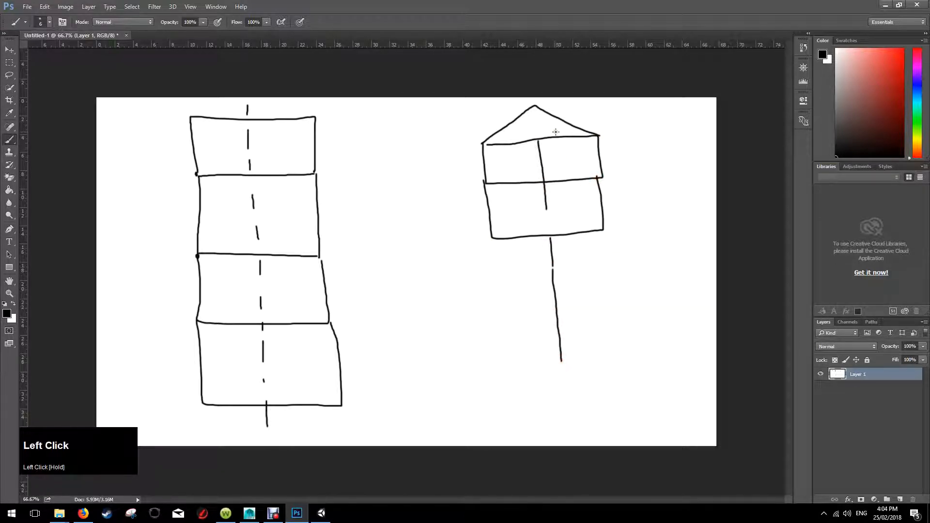
pyautogui.moveTo(532, 132)
pyautogui.mouseDown()
pyautogui.moveTo(546, 144)
pyautogui.moveTo(527, 151)
pyautogui.mouseUp()
pyautogui.moveTo(491, 238)
pyautogui.mouseDown()
pyautogui.moveTo(492, 263)
pyautogui.moveTo(592, 279)
pyautogui.moveTo(599, 226)
pyautogui.mouseUp()
pyautogui.moveTo(493, 284)
pyautogui.mouseDown()
pyautogui.moveTo(582, 328)
pyautogui.moveTo(601, 279)
pyautogui.mouseUp()
pyautogui.moveTo(494, 330)
pyautogui.mouseDown()
pyautogui.moveTo(496, 347)
pyautogui.moveTo(614, 368)
pyautogui.moveTo(606, 324)
pyautogui.mouseUp()
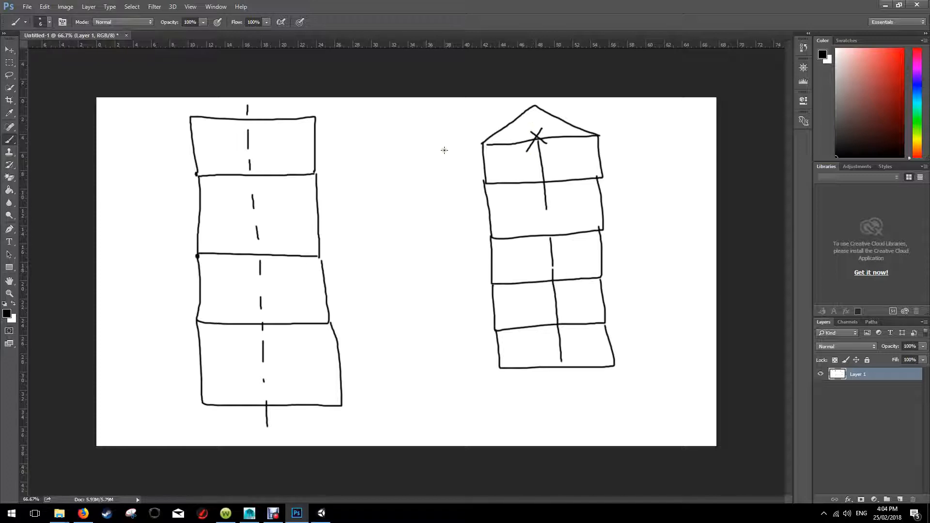
# Sketch a small four-sided face with a dashed diagonal and a hexagon between the two strips.
pyautogui.moveTo(546, 220); pyautogui.dragTo(545, 231)
pyautogui.moveTo(483, 144); pyautogui.dragTo(489, 144)
pyautogui.moveTo(374, 189); pyautogui.dragTo(353, 236)
pyautogui.moveTo(374, 189)
pyautogui.mouseDown()
pyautogui.moveTo(434, 207)
pyautogui.moveTo(410, 255)
pyautogui.moveTo(359, 235)
pyautogui.mouseUp()
pyautogui.moveTo(369, 297)
pyautogui.mouseDown()
pyautogui.moveTo(394, 281)
pyautogui.moveTo(422, 292)
pyautogui.moveTo(420, 318)
pyautogui.moveTo(367, 325)
pyautogui.moveTo(388, 334)
pyautogui.moveTo(422, 324)
pyautogui.mouseUp()
pyautogui.click(367, 177)
pyautogui.moveTo(374, 188); pyautogui.dragTo(423, 266)
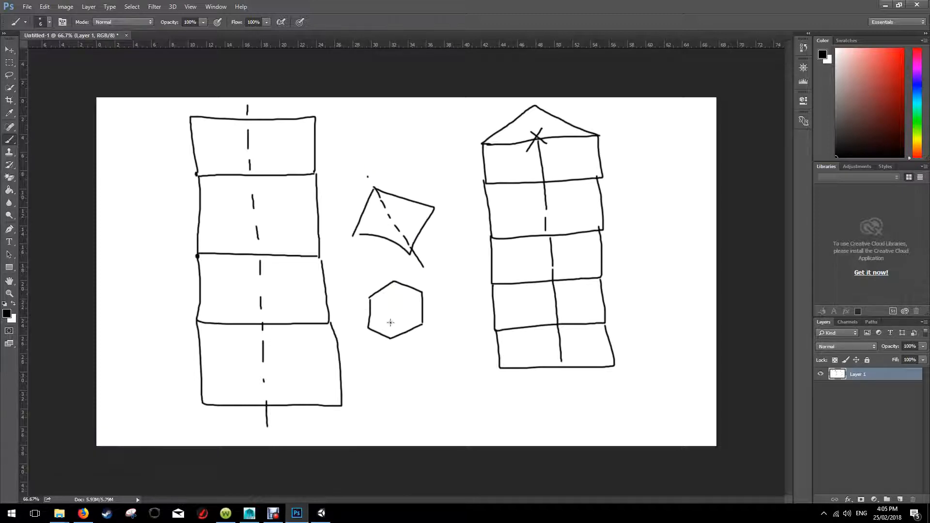
pyautogui.moveTo(352, 234); pyautogui.dragTo(410, 252)
pyautogui.click(389, 287)
# Switch back to the four-legged model in Maya.
pyautogui.moveTo(312, 518)
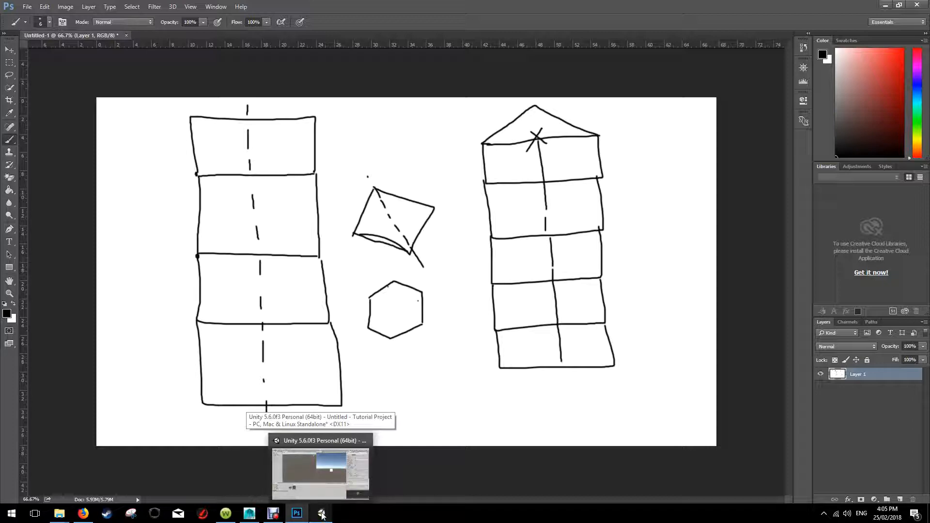
pyautogui.click(321, 515)
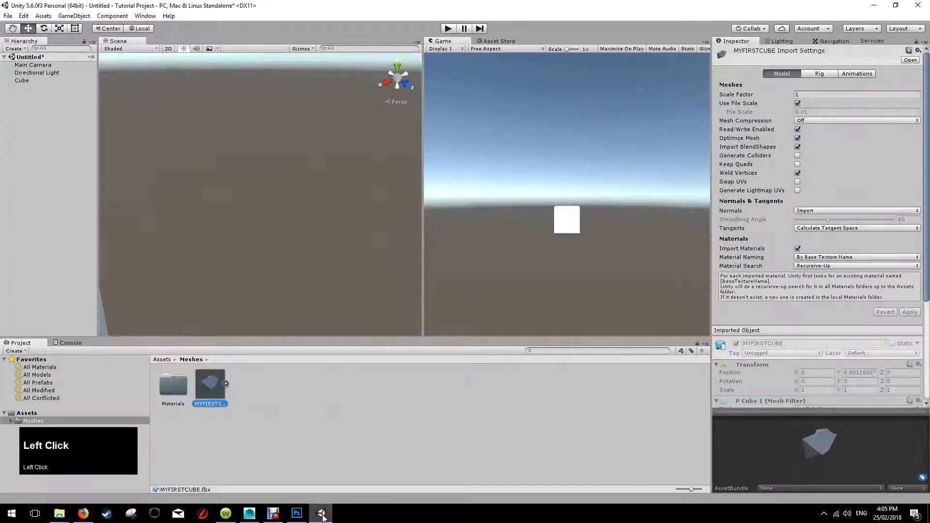
pyautogui.click(257, 517)
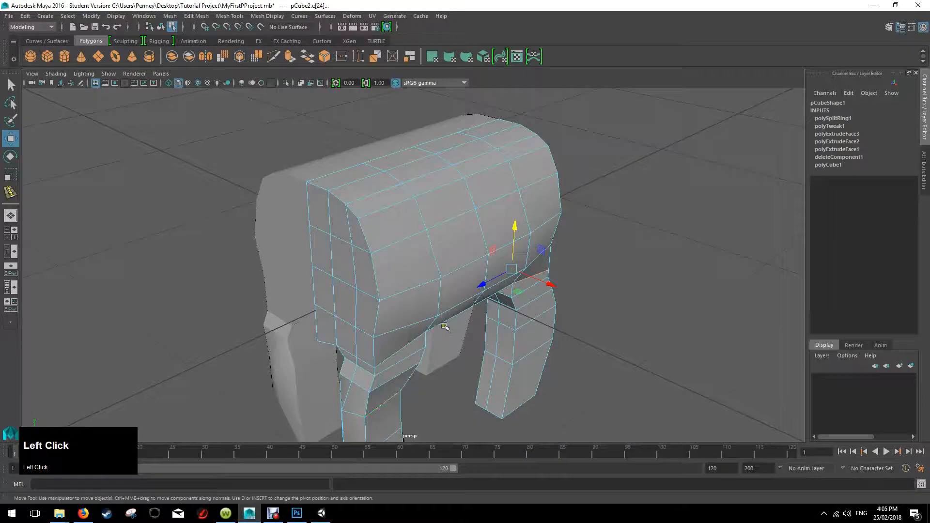
# Try to extrude the two upper inner faces on the body's front end, and undo the extrusion.
pyautogui.keyDown('alt'); pyautogui.moveTo(491, 303); pyautogui.dragTo(525, 295); pyautogui.keyUp('alt')
pyautogui.rightClick(445, 173)
pyautogui.moveTo(445, 174); pyautogui.dragTo(443, 202, button='right')
pyautogui.keyDown('alt'); pyautogui.moveTo(488, 199); pyautogui.dragTo(528, 200); pyautogui.keyUp('alt')
pyautogui.keyDown('shift'); pyautogui.click(392, 179); pyautogui.keyUp('shift')
pyautogui.keyDown('shift'); pyautogui.click(388, 213); pyautogui.keyUp('shift')
pyautogui.keyDown('alt'); pyautogui.moveTo(387, 213); pyautogui.dragTo(477, 194); pyautogui.keyUp('alt')
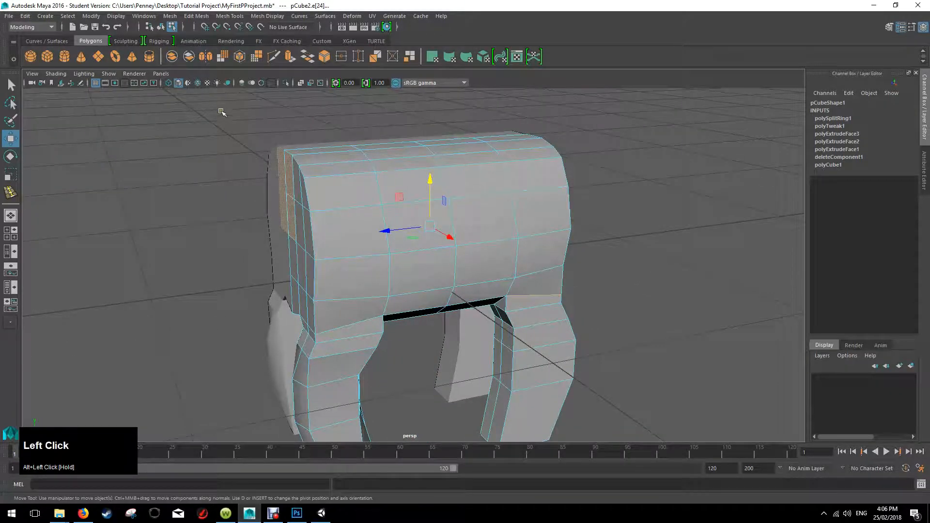
pyautogui.click(191, 16)
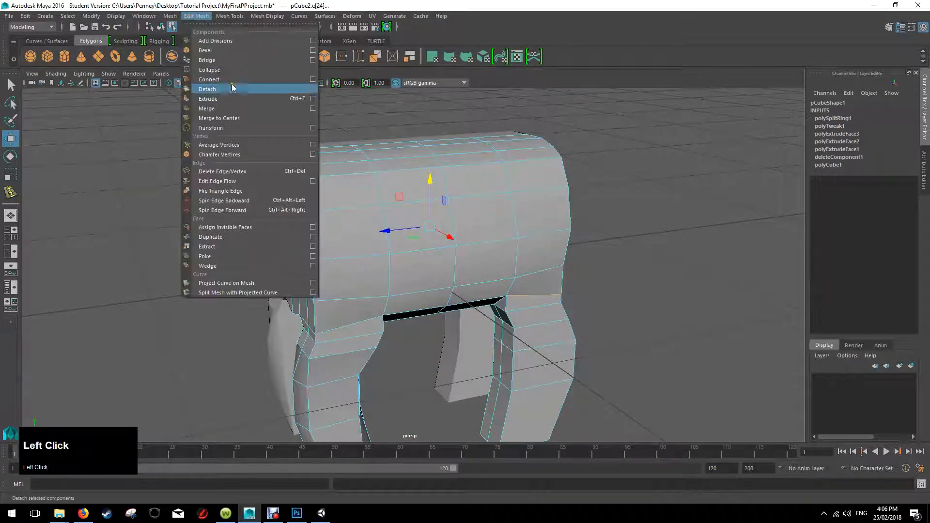
pyautogui.click(237, 96)
pyautogui.moveTo(272, 227); pyautogui.dragTo(307, 219)
pyautogui.hotkey('ctrl', 'z')
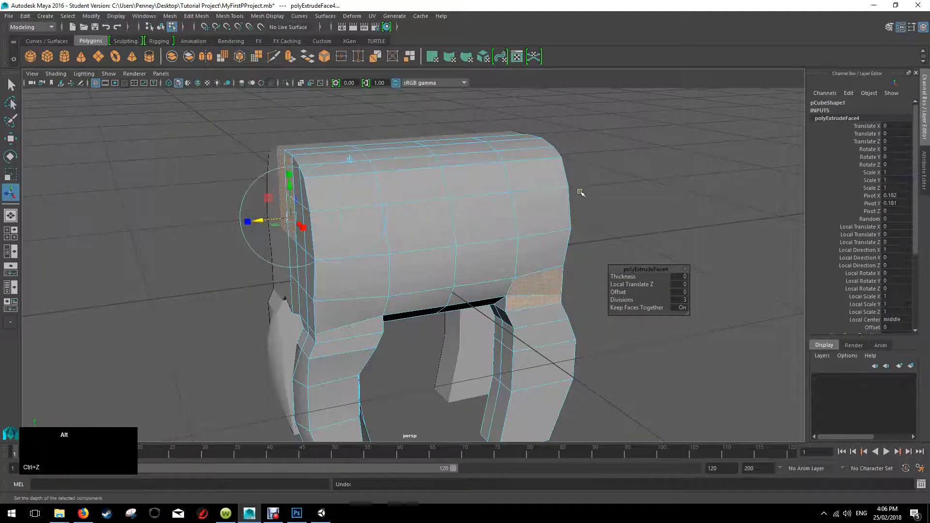
pyautogui.keyDown('alt'); pyautogui.moveTo(581, 194); pyautogui.dragTo(561, 183); pyautogui.keyUp('alt')
pyautogui.hotkey('ctrl', 'z')
pyautogui.moveTo(566, 249)
pyautogui.keyDown('alt'); pyautogui.mouseDown()
pyautogui.moveTo(609, 245)
pyautogui.moveTo(558, 236)
pyautogui.mouseUp(); pyautogui.keyUp('alt')
pyautogui.hotkey('ctrl', 'z')
# Extrude the two upper inner faces on the body's front end outward with 3 divisions and a Local Translate Z of -0.573.
pyautogui.keyDown('alt'); pyautogui.moveTo(399, 231); pyautogui.dragTo(413, 208); pyautogui.keyUp('alt')
pyautogui.moveTo(412, 208); pyautogui.dragTo(413, 234, button='right')
pyautogui.keyDown('shift'); pyautogui.click(377, 189); pyautogui.keyUp('shift')
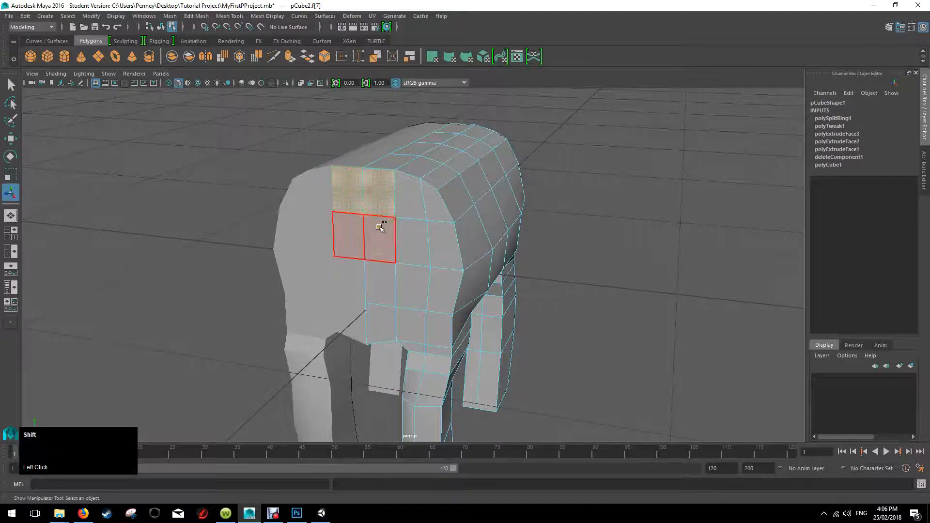
pyautogui.keyDown('alt'); pyautogui.moveTo(380, 227); pyautogui.dragTo(447, 201); pyautogui.keyUp('alt')
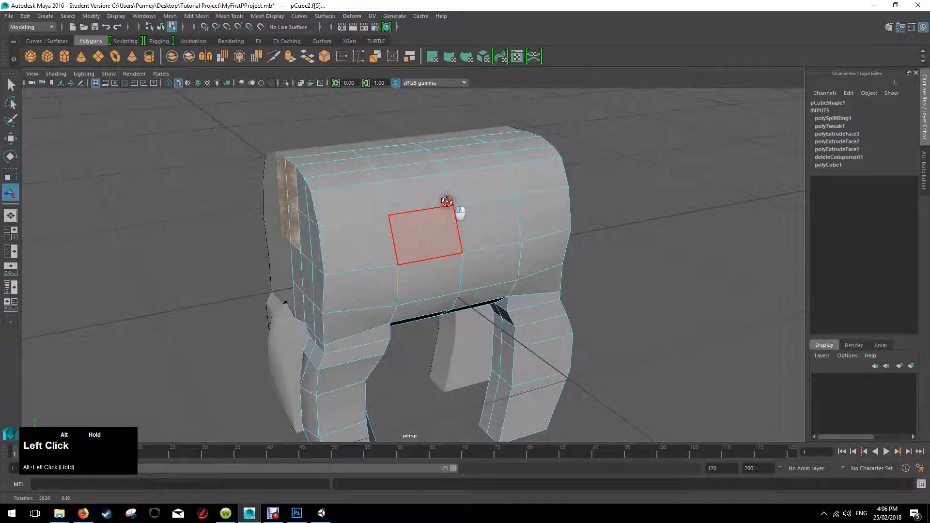
pyautogui.click(206, 17)
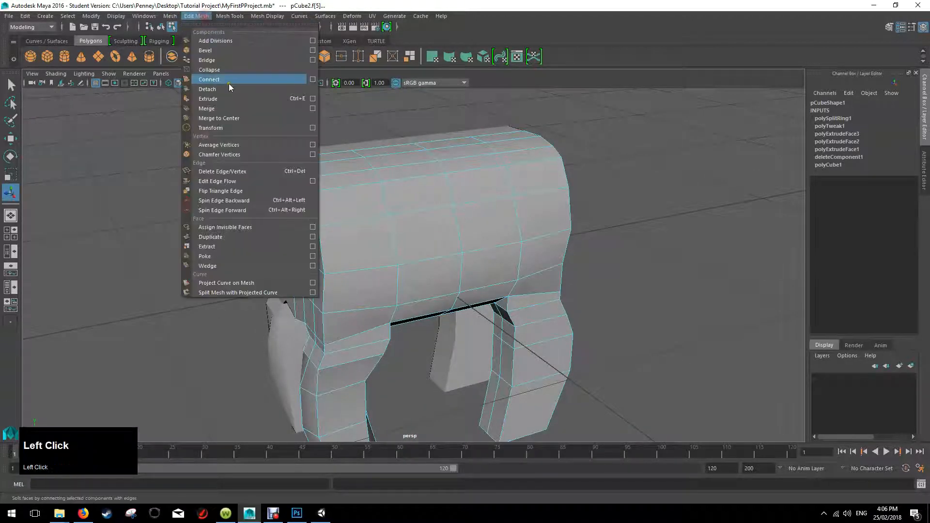
pyautogui.click(209, 99)
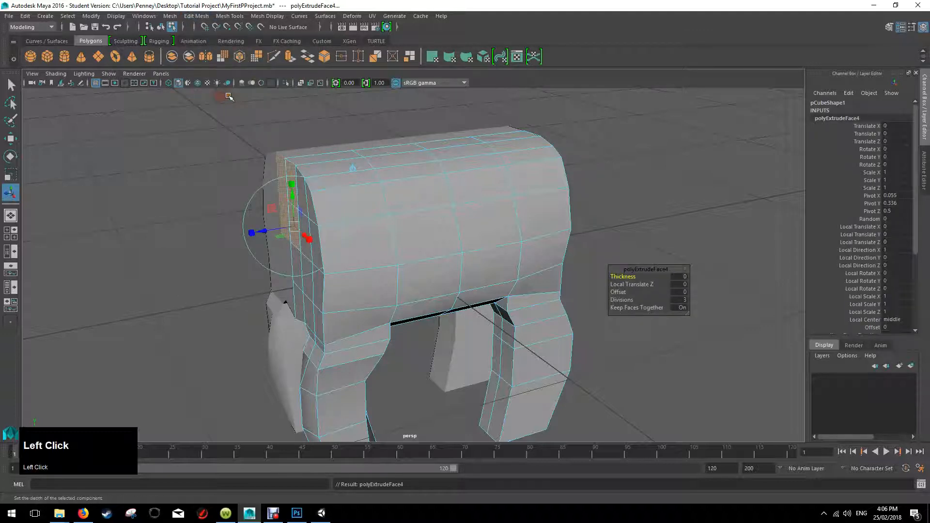
pyautogui.moveTo(253, 236); pyautogui.dragTo(416, 226)
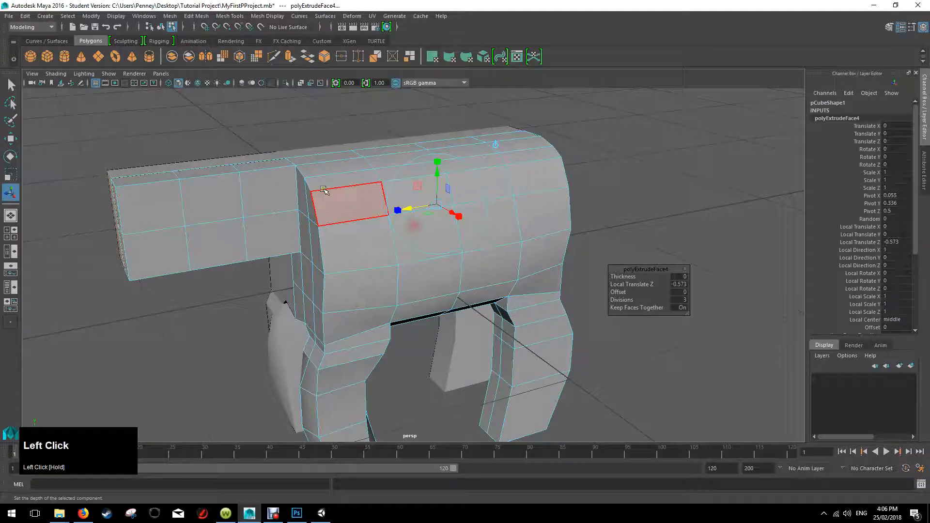
# Raise the end faces of the neck extrusion and its middle segment so the neck curves upward.
pyautogui.press('w')
pyautogui.moveTo(110, 175); pyautogui.dragTo(110, 122)
pyautogui.moveTo(213, 186)
pyautogui.keyDown('alt'); pyautogui.mouseDown()
pyautogui.moveTo(232, 182)
pyautogui.moveTo(216, 182)
pyautogui.mouseUp(); pyautogui.keyUp('alt')
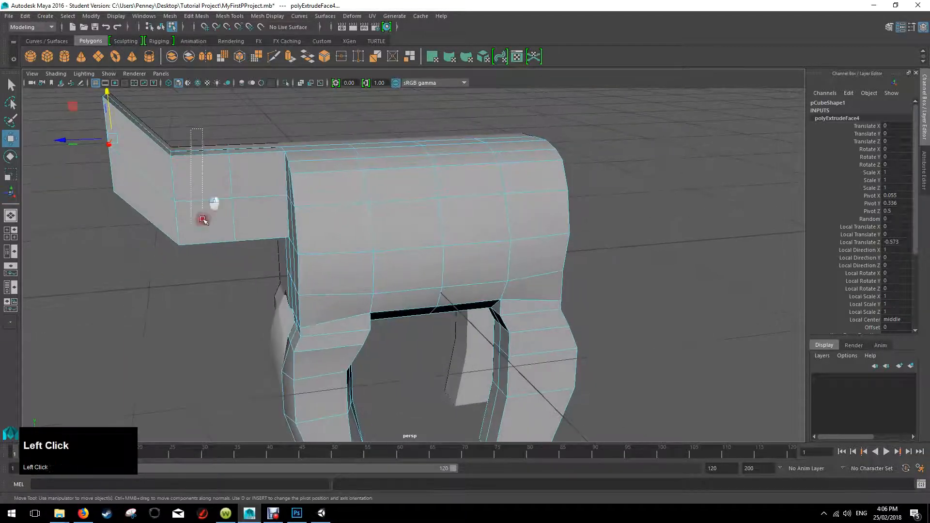
pyautogui.moveTo(192, 129); pyautogui.dragTo(203, 221)
pyautogui.moveTo(200, 146); pyautogui.dragTo(198, 121)
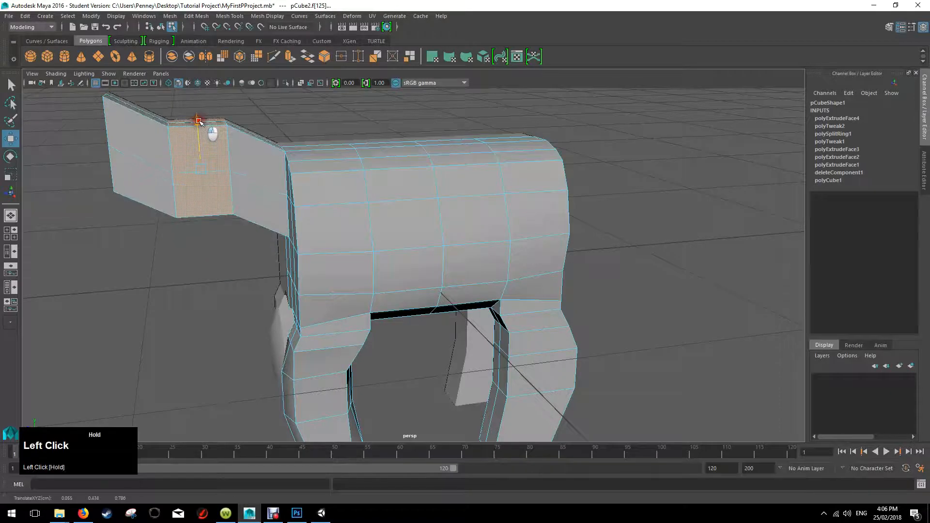
# Select the outer column of chest vertices beneath the neck and move them forward along the body's length.
pyautogui.rightClick(226, 142)
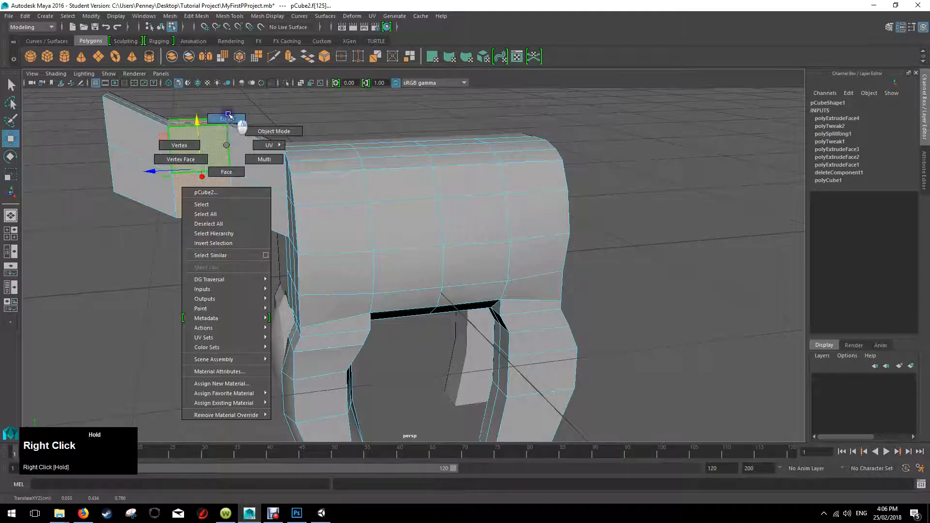
pyautogui.doubleClick(226, 142)
pyautogui.moveTo(226, 122); pyautogui.dragTo(401, 287)
pyautogui.click(397, 252)
pyautogui.moveTo(399, 244)
pyautogui.mouseDown(button='right')
pyautogui.moveTo(398, 253)
pyautogui.moveTo(381, 247)
pyautogui.mouseUp(button='right')
pyautogui.click(397, 247)
pyautogui.moveTo(397, 247); pyautogui.dragTo(453, 247)
pyautogui.keyDown('alt'); pyautogui.moveTo(339, 272); pyautogui.dragTo(326, 248); pyautogui.keyUp('alt')
pyautogui.click(230, 266)
pyautogui.moveTo(230, 267); pyautogui.dragTo(432, 145)
pyautogui.click(329, 180)
pyautogui.click(440, 140)
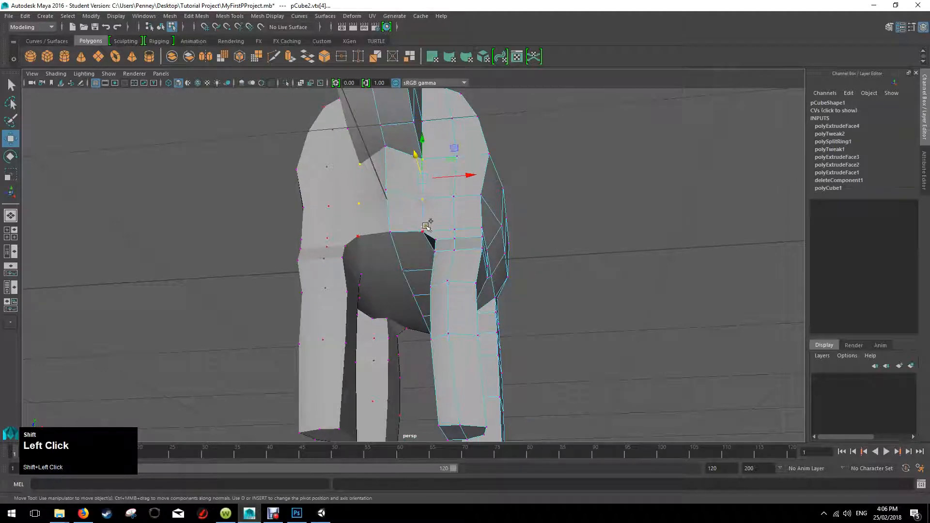
pyautogui.moveTo(417, 169); pyautogui.dragTo(411, 158)
# Move the centre-line chest vertices forward and adjust a lower chest vertex along the body's length.
pyautogui.keyDown('shift'); pyautogui.click(386, 143); pyautogui.keyUp('shift')
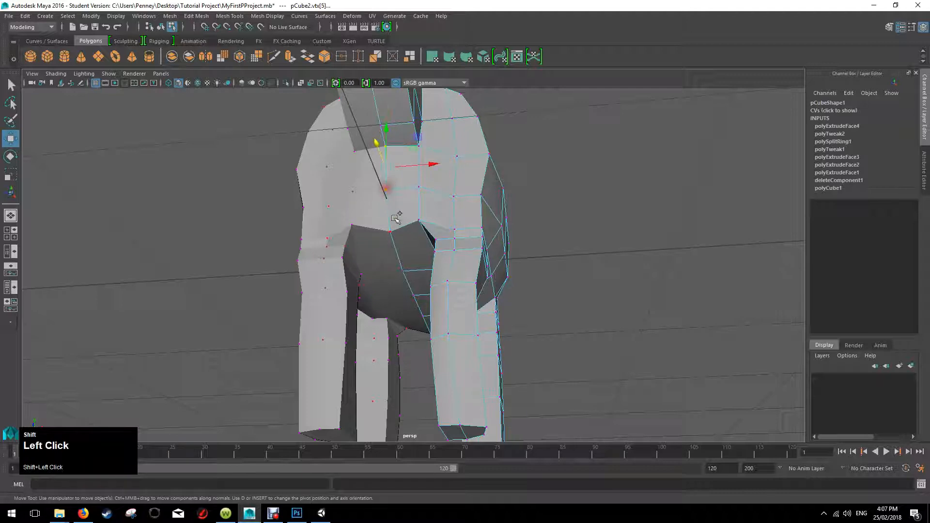
pyautogui.moveTo(377, 167); pyautogui.dragTo(394, 194)
pyautogui.moveTo(220, 254); pyautogui.dragTo(389, 268)
pyautogui.moveTo(255, 305); pyautogui.dragTo(258, 305)
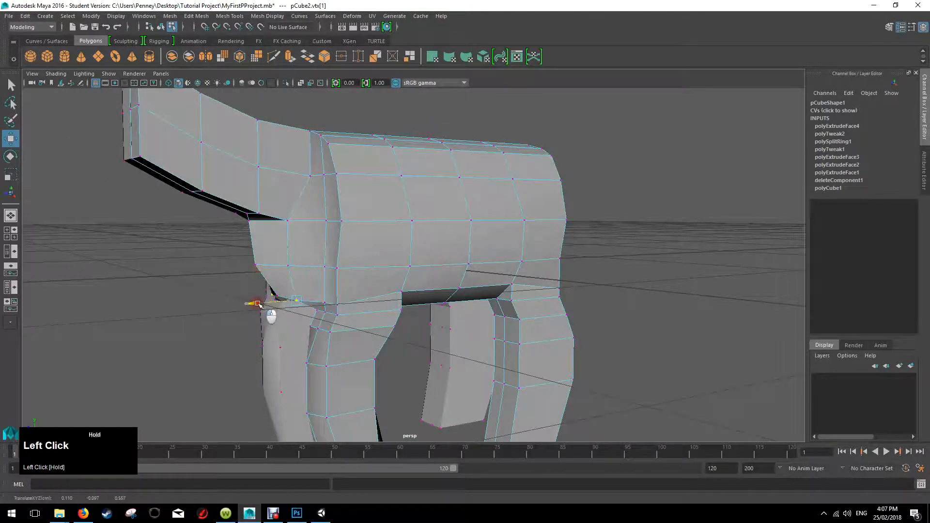
# Shift a side vertex on the body's front rim along the body's length.
pyautogui.keyDown('alt'); pyautogui.moveTo(299, 248); pyautogui.dragTo(384, 274); pyautogui.keyUp('alt')
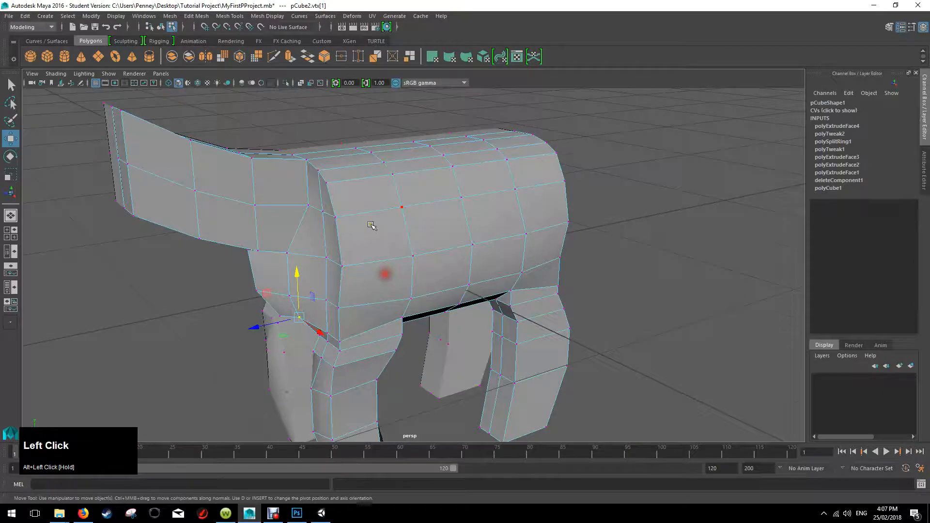
pyautogui.scroll(-5, 373, 226)
pyautogui.keyDown('alt'); pyautogui.moveTo(448, 238); pyautogui.dragTo(412, 268); pyautogui.keyUp('alt')
pyautogui.scroll(5, 483, 245)
pyautogui.moveTo(257, 301); pyautogui.dragTo(265, 301)
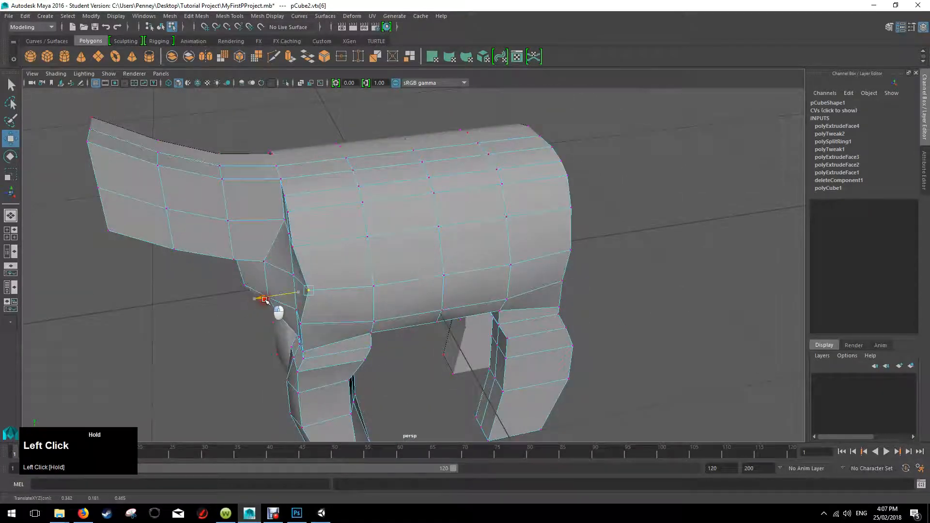
# Adjust further vertices around the front rim beside the neck to round off the body's front end.
pyautogui.click(294, 246)
pyautogui.keyDown('alt'); pyautogui.moveTo(325, 238); pyautogui.dragTo(296, 262); pyautogui.keyUp('alt')
pyautogui.click(286, 263)
pyautogui.click(310, 220)
pyautogui.moveTo(269, 227); pyautogui.dragTo(597, 253)
pyautogui.click(261, 212)
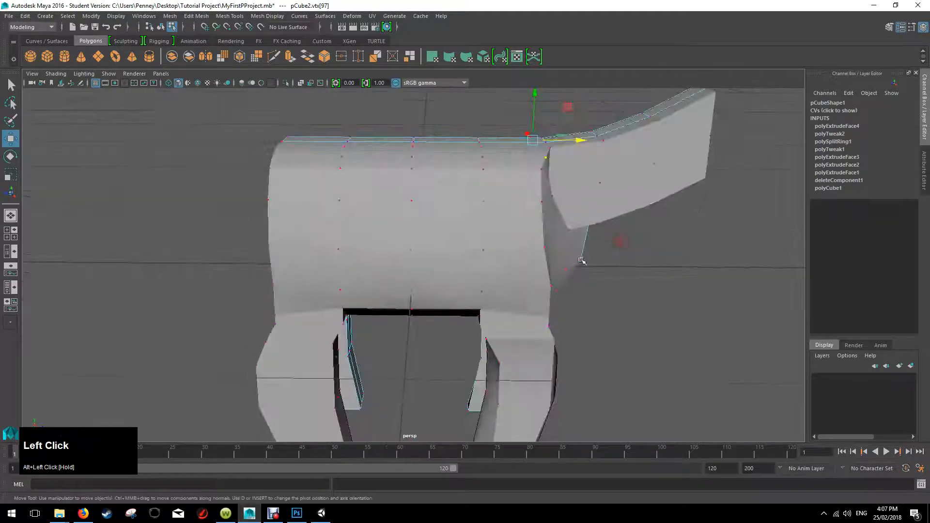
pyautogui.keyDown('alt'); pyautogui.moveTo(554, 210); pyautogui.dragTo(401, 216); pyautogui.keyUp('alt')
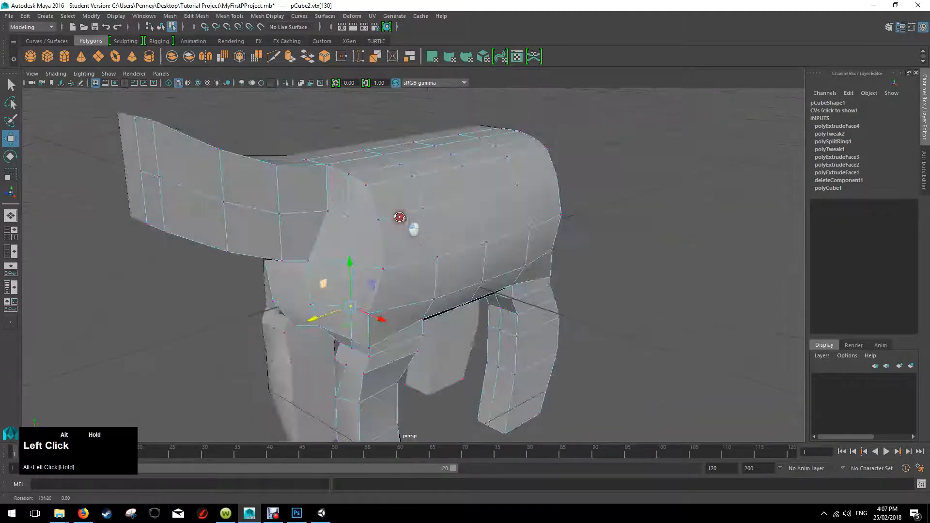
# Move an upper and a lower outer vertex of the front rim along the body's length to smooth the shoulder.
pyautogui.click(380, 220)
pyautogui.click(392, 263)
pyautogui.keyDown('alt'); pyautogui.moveTo(391, 263); pyautogui.dragTo(270, 274); pyautogui.keyUp('alt')
pyautogui.keyDown('shift'); pyautogui.click(297, 215); pyautogui.keyUp('shift')
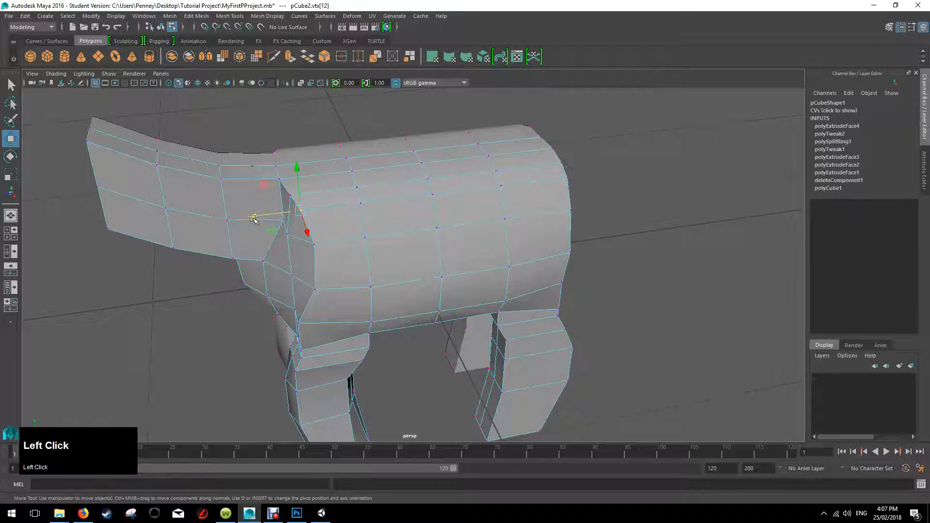
pyautogui.keyDown('alt'); pyautogui.moveTo(267, 213); pyautogui.dragTo(400, 222); pyautogui.keyUp('alt')
pyautogui.click(377, 278)
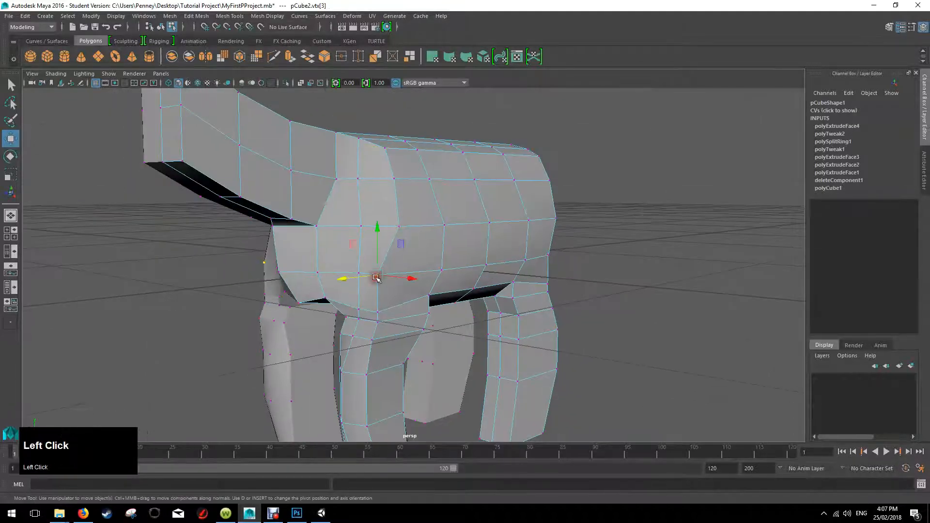
pyautogui.keyDown('alt'); pyautogui.moveTo(357, 276); pyautogui.dragTo(436, 237); pyautogui.keyUp('alt')
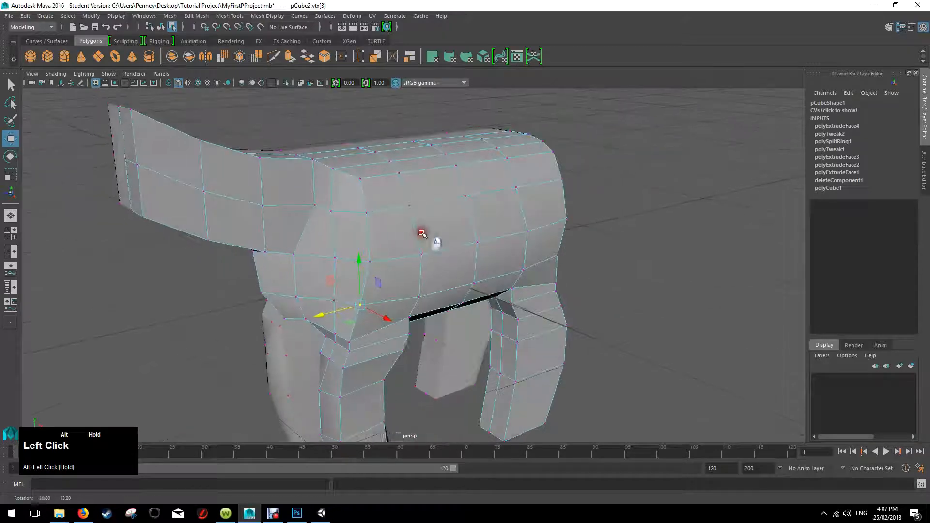
# Try to extrude the two end faces of the neck forward with 3 divisions.
pyautogui.scroll(-2, 324, 209)
pyautogui.scroll(-2, 323, 210)
pyautogui.keyDown('alt'); pyautogui.moveTo(324, 210); pyautogui.dragTo(270, 214); pyautogui.keyUp('alt')
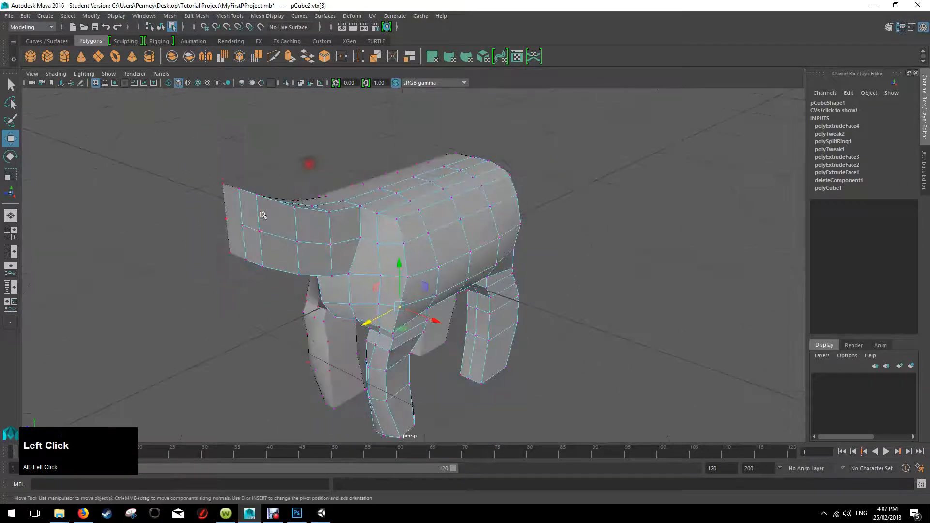
pyautogui.rightClick(259, 214)
pyautogui.moveTo(258, 232)
pyautogui.mouseDown(button='right')
pyautogui.moveTo(260, 194)
pyautogui.moveTo(259, 241)
pyautogui.mouseUp(button='right')
pyautogui.click(251, 212)
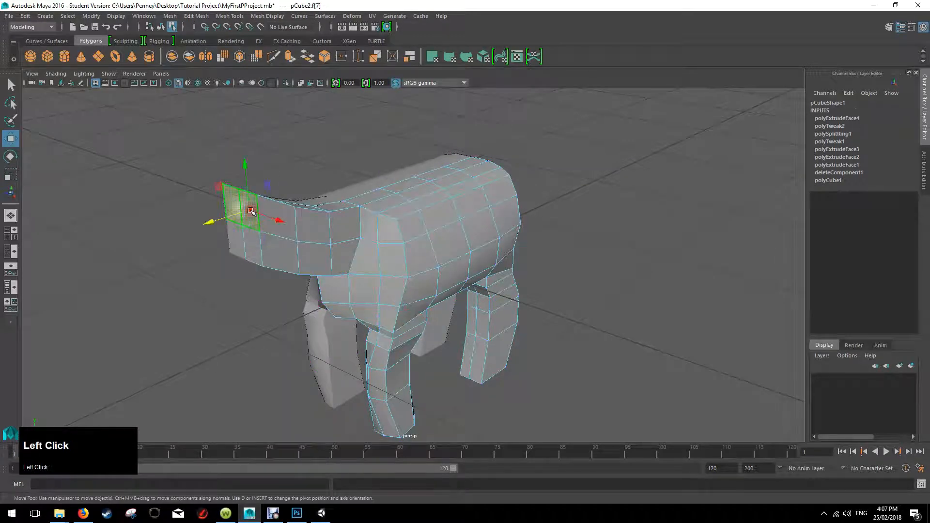
pyautogui.click(246, 254)
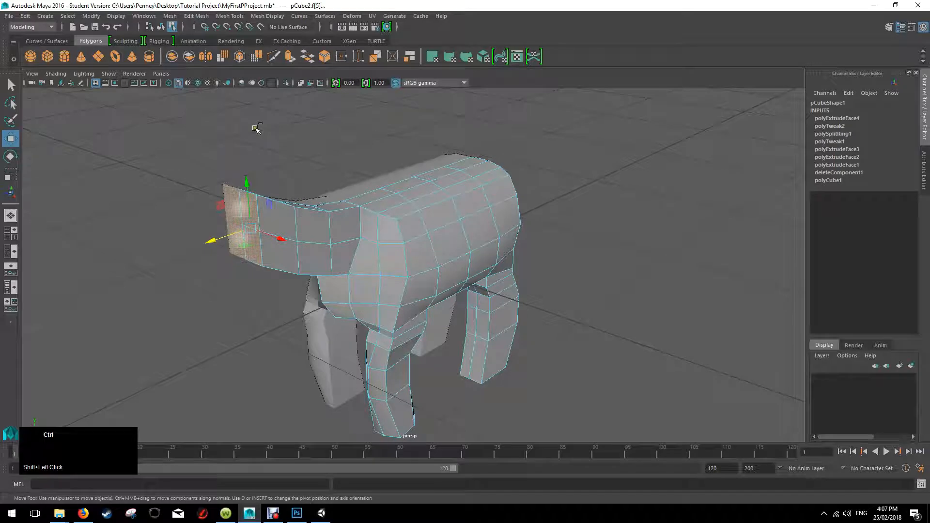
pyautogui.hotkey('ctrl', 'e')
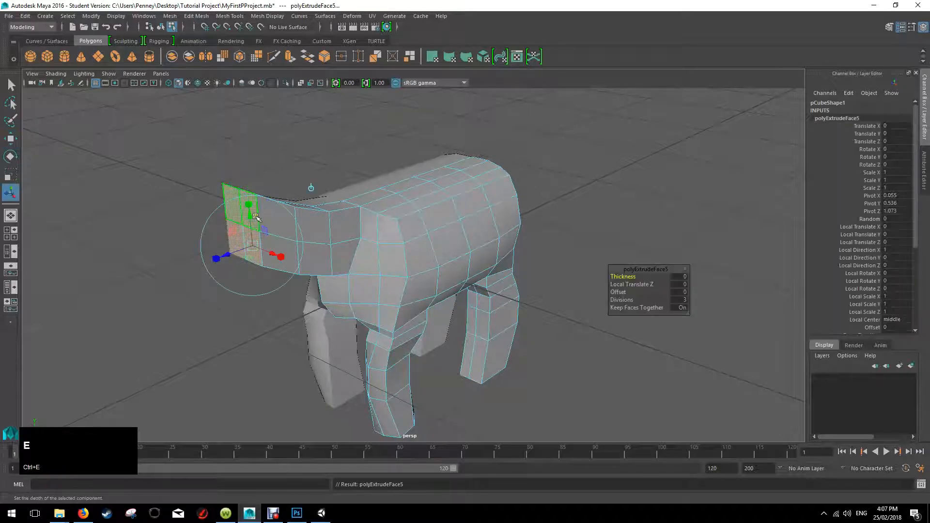
pyautogui.moveTo(225, 256); pyautogui.dragTo(242, 263)
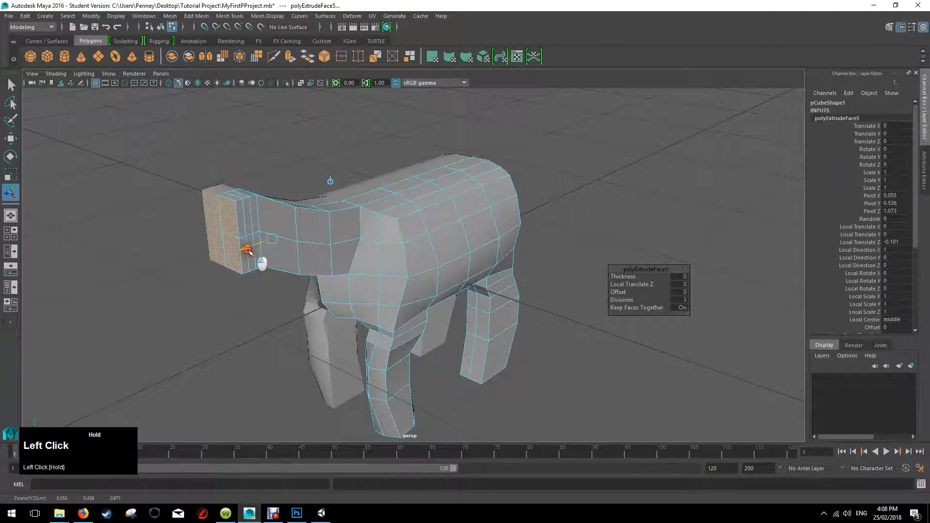
pyautogui.hotkey('ctrl', 'z')
pyautogui.hotkey('ctrl', 'z')
pyautogui.hotkey('ctrl', 'z')
pyautogui.hotkey('ctrl', 'z')
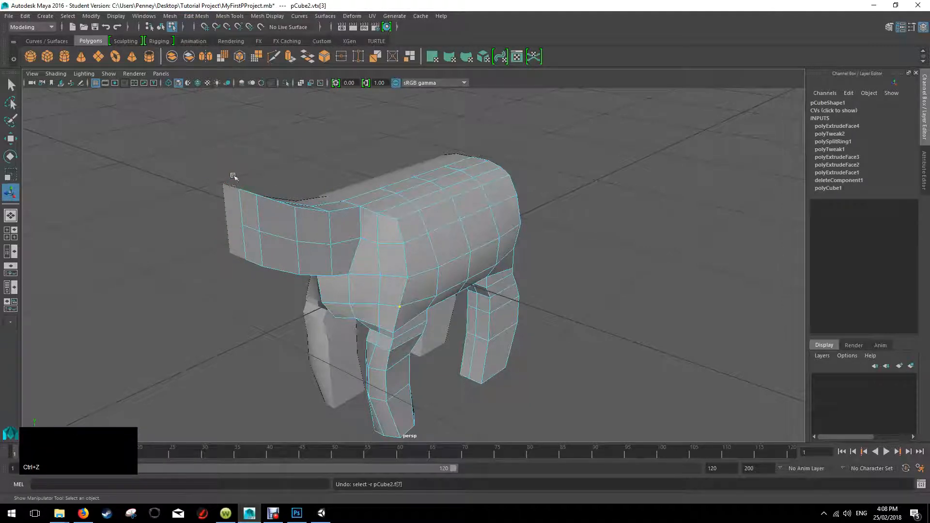
# Extrude the two end faces of the neck forward about 0.12 units with Divisions set to 1.
pyautogui.keyDown('shift'); pyautogui.click(242, 225); pyautogui.keyUp('shift')
pyautogui.click(196, 16)
pyautogui.click(312, 103)
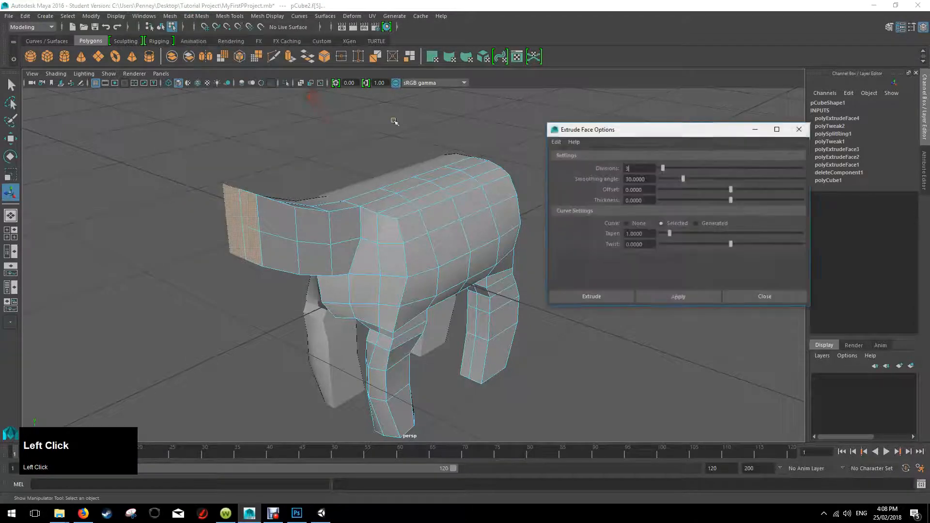
pyautogui.write('1')
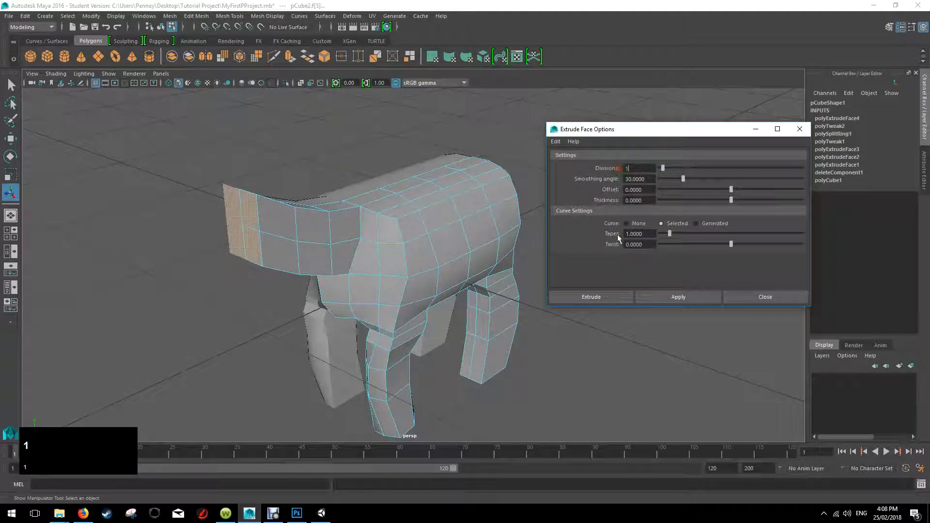
pyautogui.click(606, 297)
pyautogui.moveTo(226, 257); pyautogui.dragTo(251, 251)
# Try to scale the newly extruded end faces of the neck.
pyautogui.keyDown('alt'); pyautogui.moveTo(322, 238); pyautogui.dragTo(347, 231); pyautogui.keyUp('alt')
pyautogui.press('r')
pyautogui.moveTo(246, 213); pyautogui.dragTo(436, 202)
pyautogui.keyDown('alt'); pyautogui.moveTo(406, 272); pyautogui.dragTo(347, 232); pyautogui.keyUp('alt')
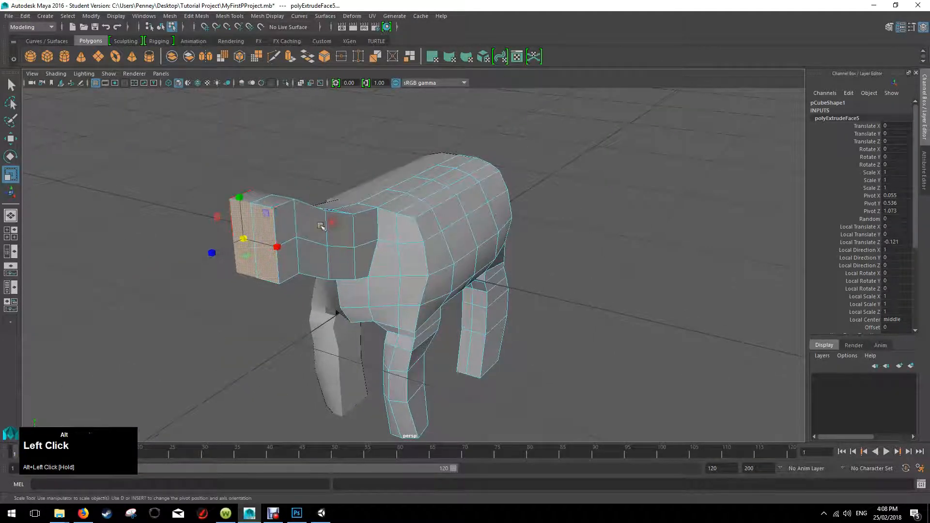
# Scale the two outer vertical edges of the extruded front end taller and move them outward to widen the head.
pyautogui.keyDown('alt'); pyautogui.moveTo(284, 221); pyautogui.dragTo(362, 201); pyautogui.keyUp('alt')
pyautogui.scroll(-2, 311, 225)
pyautogui.scroll(5, 315, 228)
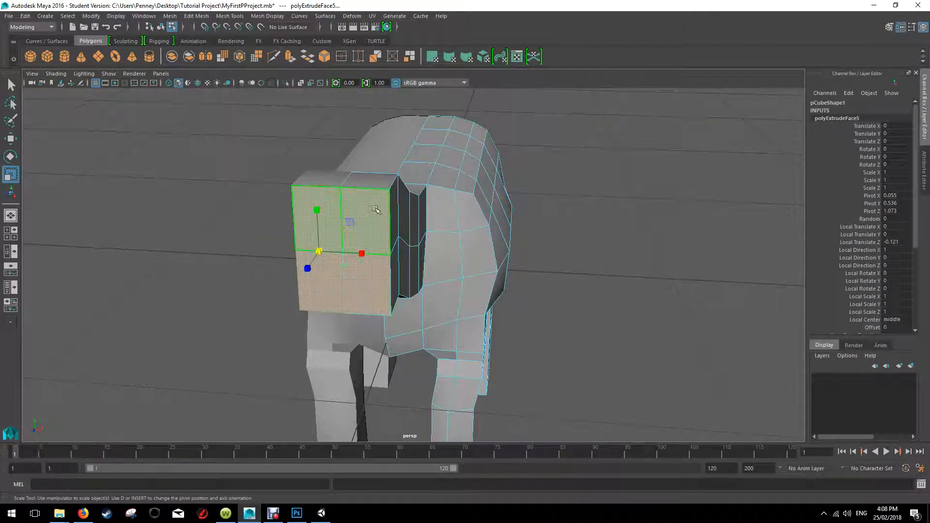
pyautogui.rightClick(389, 214)
pyautogui.click(389, 188)
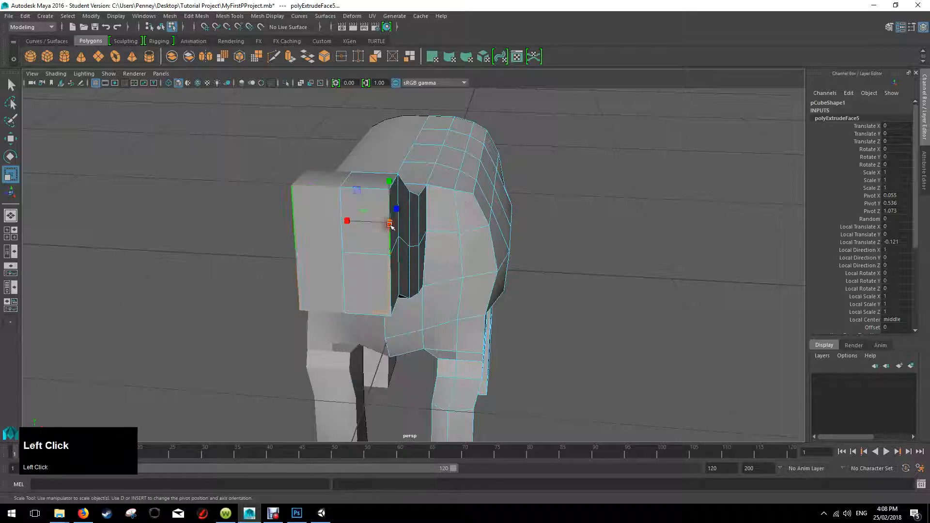
pyautogui.keyDown('shift'); pyautogui.click(390, 283); pyautogui.keyUp('shift')
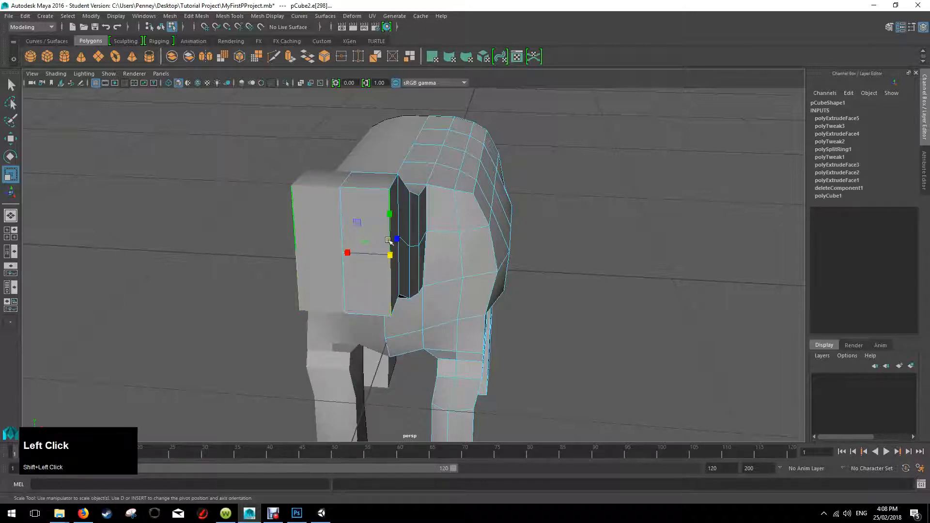
pyautogui.moveTo(392, 256); pyautogui.dragTo(404, 251)
pyautogui.hotkey('ctrl', 'z')
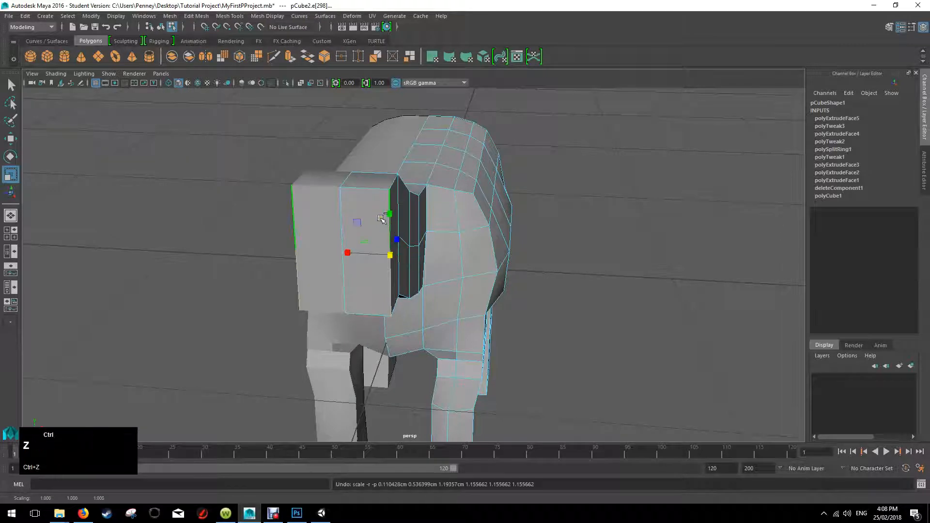
pyautogui.moveTo(393, 259); pyautogui.dragTo(429, 246)
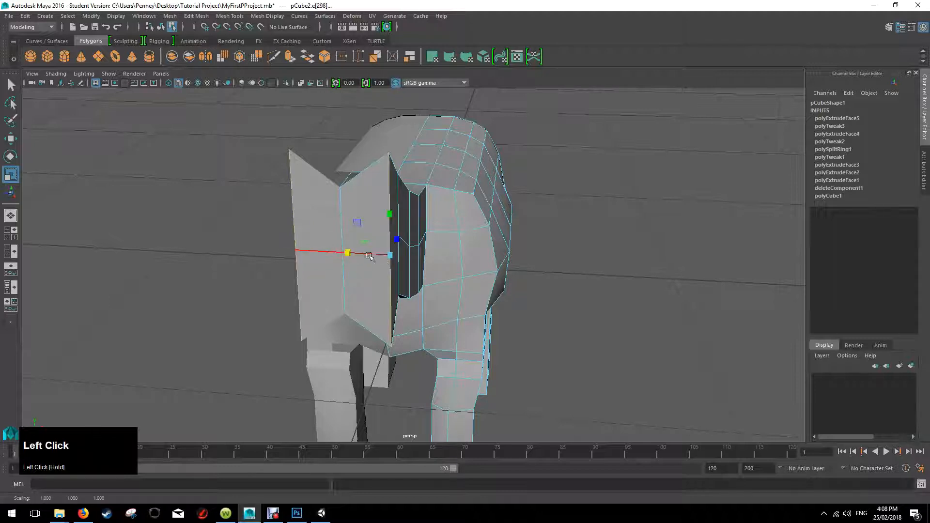
pyautogui.press('w')
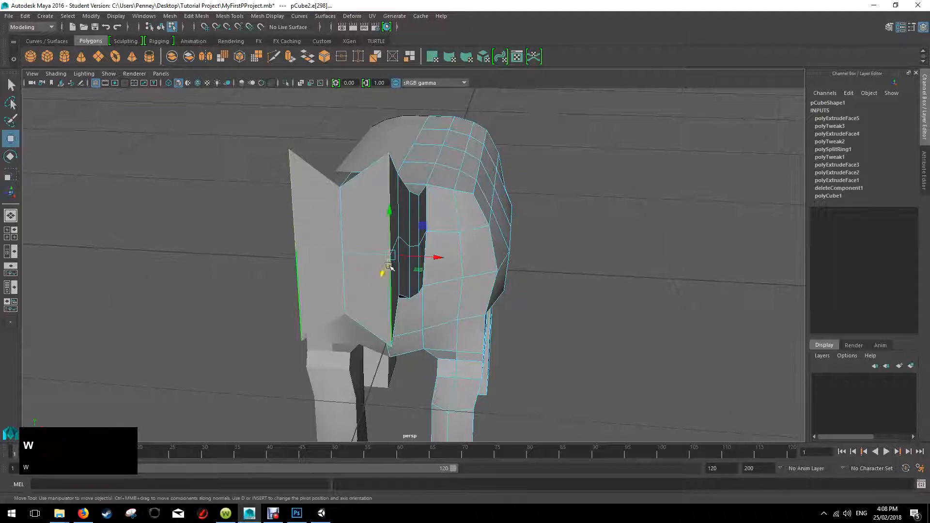
pyautogui.moveTo(435, 261); pyautogui.dragTo(458, 259)
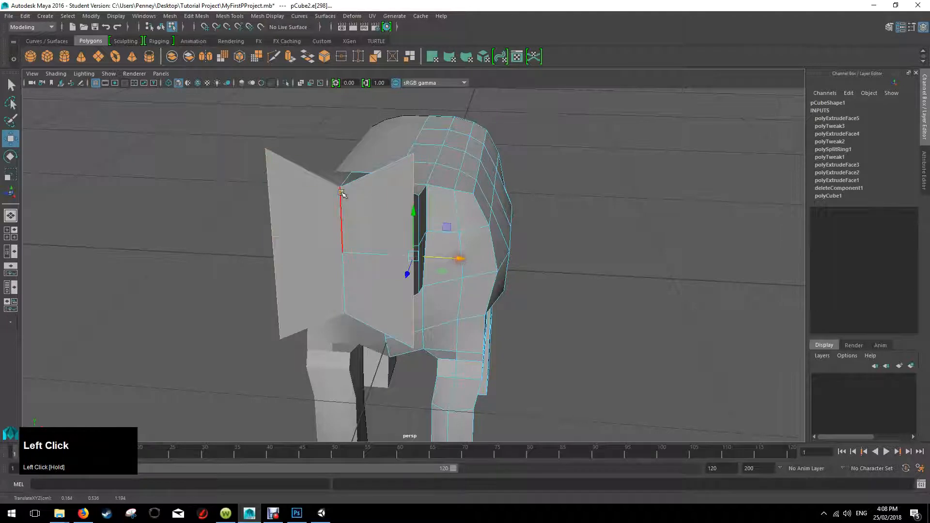
# Raise the top centre-line vertex of the head's front and lower the bottom centre-line vertex.
pyautogui.rightClick(341, 192)
pyautogui.moveTo(320, 201); pyautogui.dragTo(316, 199, button='right')
pyautogui.click(342, 187)
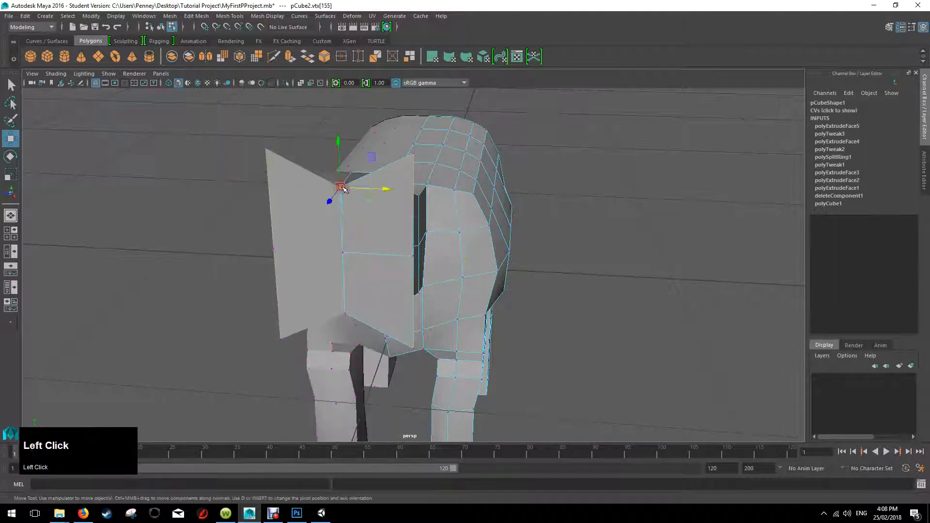
pyautogui.moveTo(339, 141); pyautogui.dragTo(339, 90)
pyautogui.click(344, 311)
pyautogui.keyDown('alt'); pyautogui.moveTo(347, 316); pyautogui.dragTo(429, 232); pyautogui.keyUp('alt')
pyautogui.scroll(-3, 392, 245)
# Select the head's front faces and set the Extrude divisions to 3.
pyautogui.moveTo(337, 161); pyautogui.dragTo(337, 188, button='right')
pyautogui.click(341, 181)
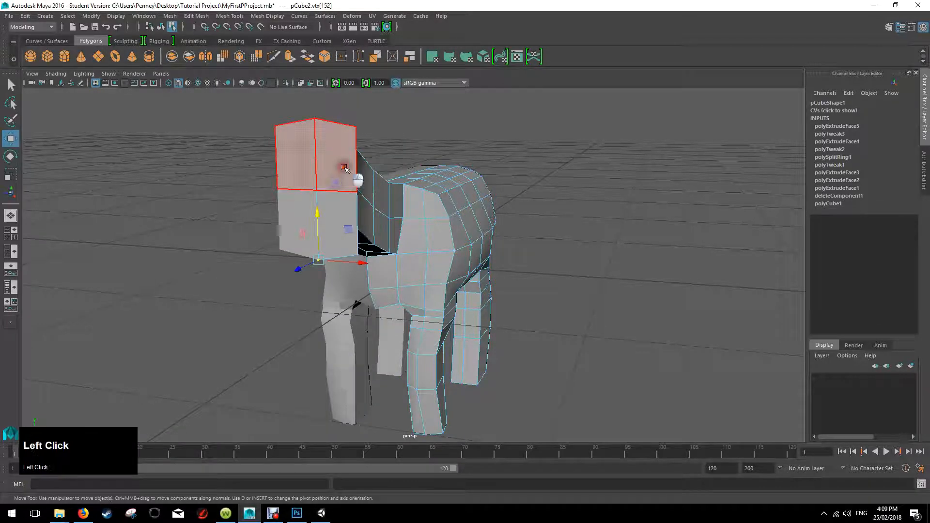
pyautogui.keyDown('alt'); pyautogui.moveTo(430, 181); pyautogui.dragTo(378, 184); pyautogui.keyUp('alt')
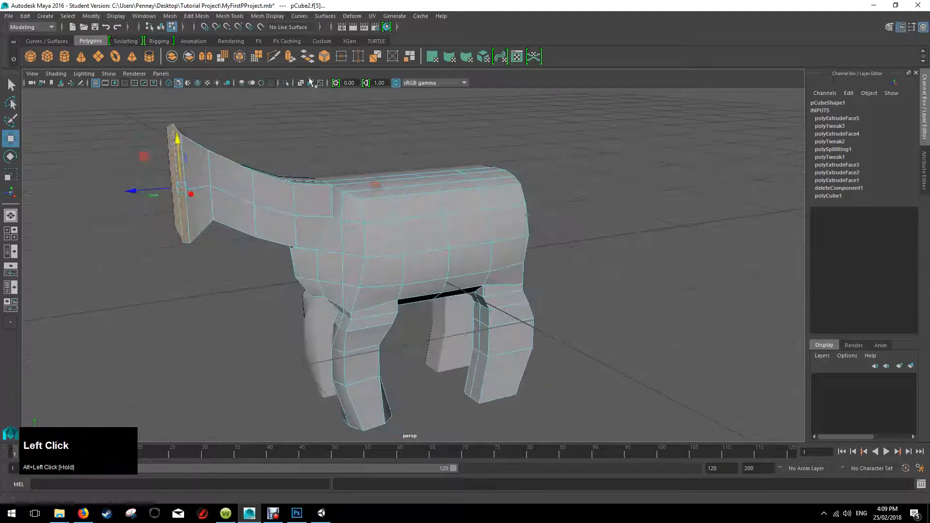
pyautogui.click(191, 19)
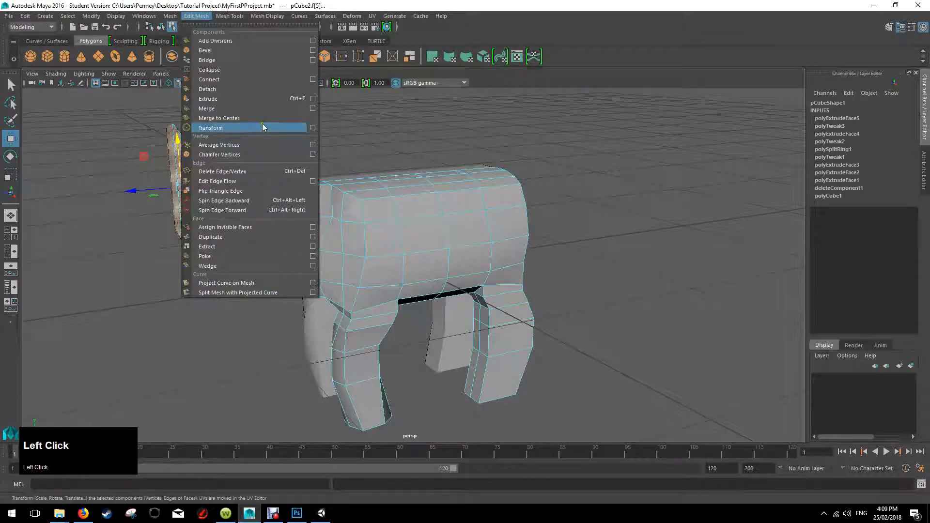
pyautogui.click(312, 99)
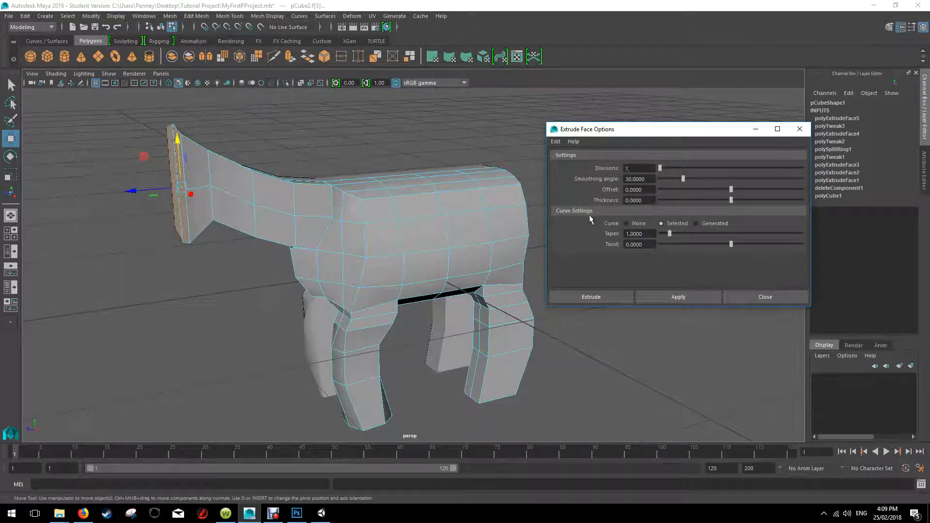
pyautogui.moveTo(628, 168); pyautogui.dragTo(628, 178)
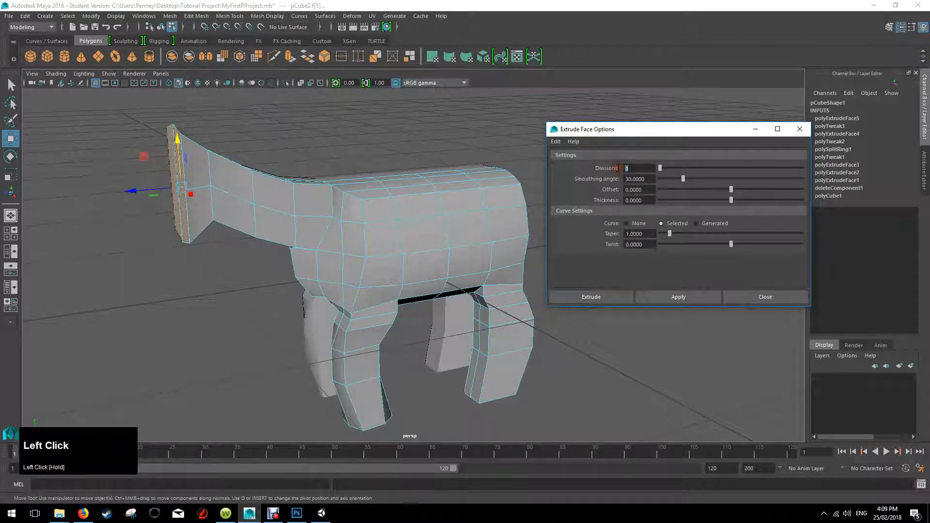
pyautogui.write('3')
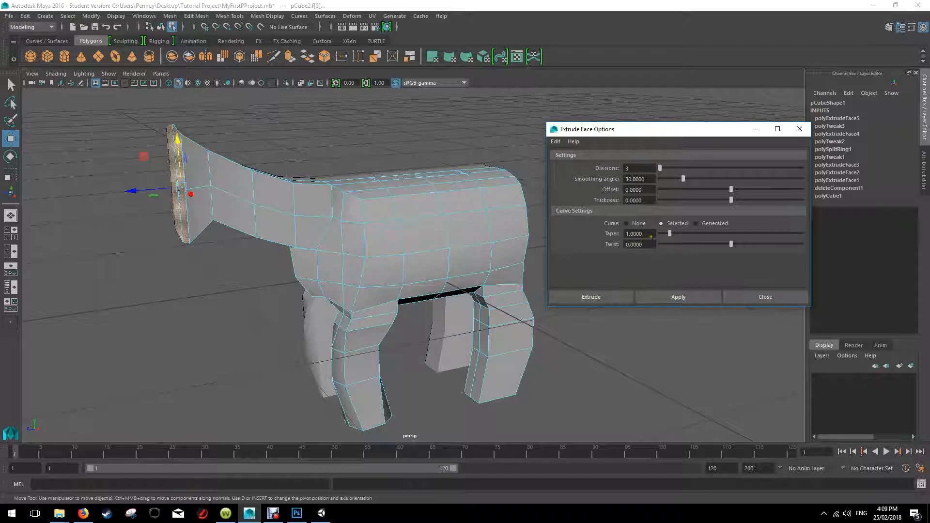
# Try to extrude the head's front faces forward with the taper set to 0.5.
pyautogui.moveTo(630, 234); pyautogui.dragTo(626, 244)
pyautogui.write('0')
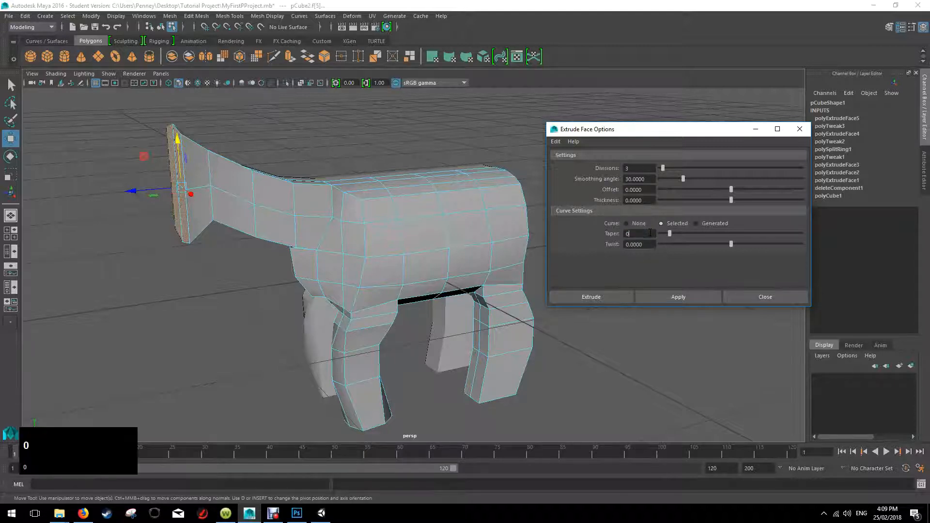
pyautogui.write('.')
pyautogui.click(612, 296)
pyautogui.moveTo(146, 219); pyautogui.dragTo(256, 214)
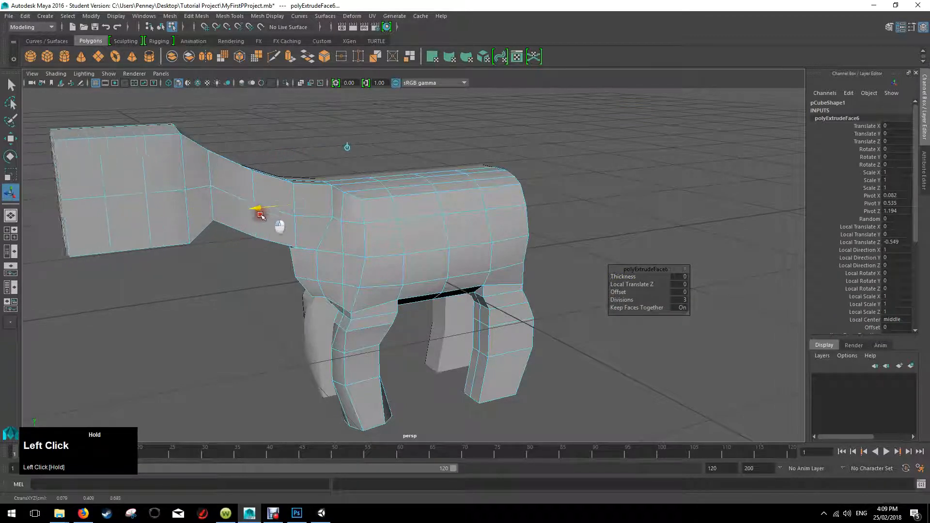
pyautogui.hotkey('ctrl', 'z')
pyautogui.hotkey('ctrl', 'z')
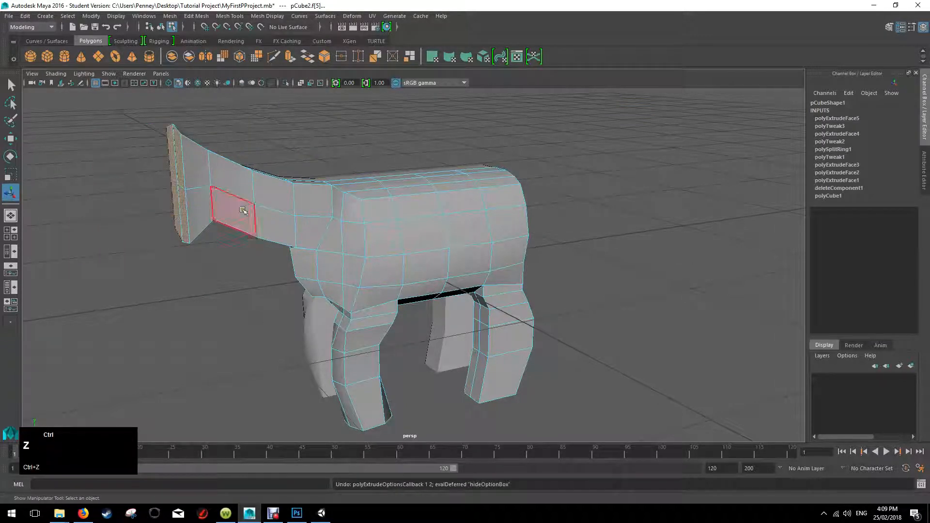
pyautogui.hotkey('ctrl', 'z')
# Extrude the head's two front faces forward about 0.3 units with 3 divisions and the curve setting None.
pyautogui.keyDown('alt'); pyautogui.moveTo(251, 141); pyautogui.dragTo(290, 135); pyautogui.keyUp('alt')
pyautogui.keyDown('shift'); pyautogui.click(242, 208); pyautogui.keyUp('shift')
pyautogui.click(233, 160)
pyautogui.click(196, 15)
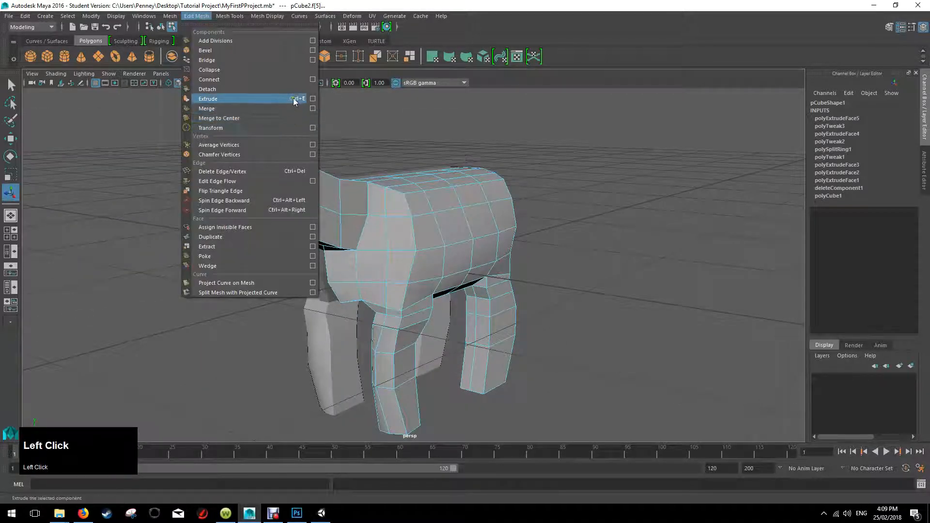
pyautogui.click(312, 99)
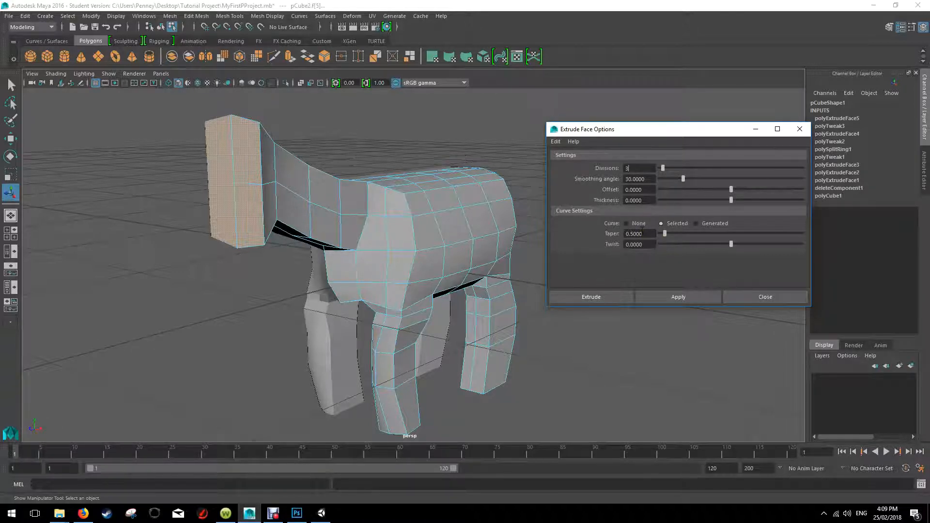
pyautogui.click(629, 223)
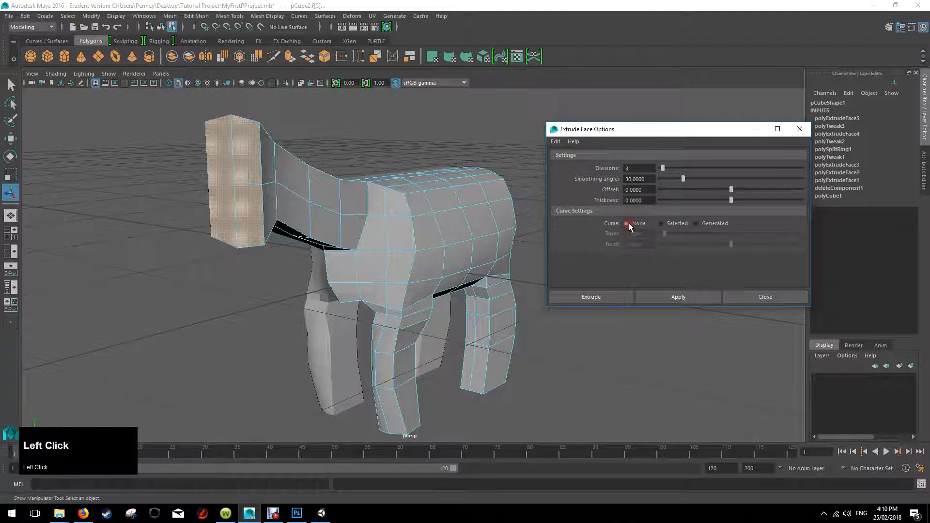
pyautogui.click(665, 223)
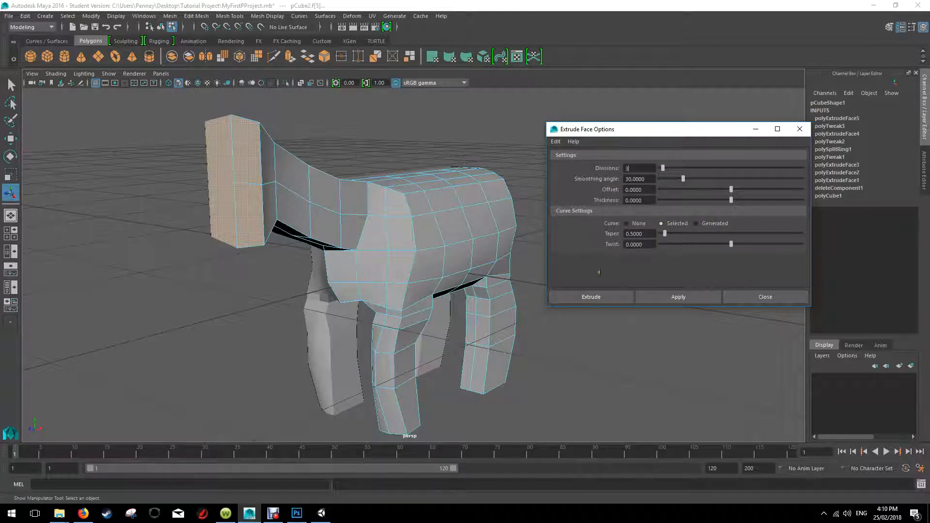
pyautogui.click(627, 223)
pyautogui.click(602, 296)
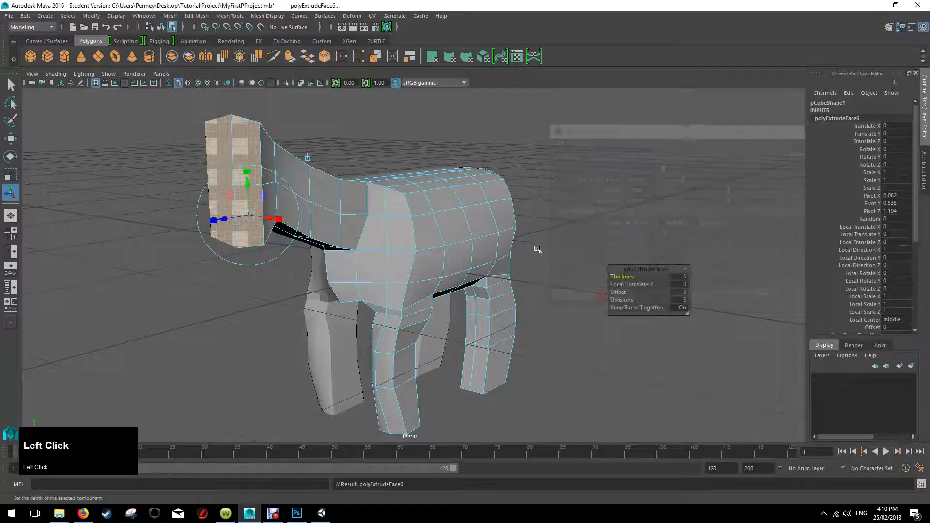
pyautogui.keyDown('alt'); pyautogui.moveTo(394, 228); pyautogui.dragTo(369, 223); pyautogui.keyUp('alt')
pyautogui.moveTo(186, 230); pyautogui.dragTo(251, 223)
# Select the edges at the very front of the head and scale them down vertically to taper the muzzle.
pyautogui.press('r')
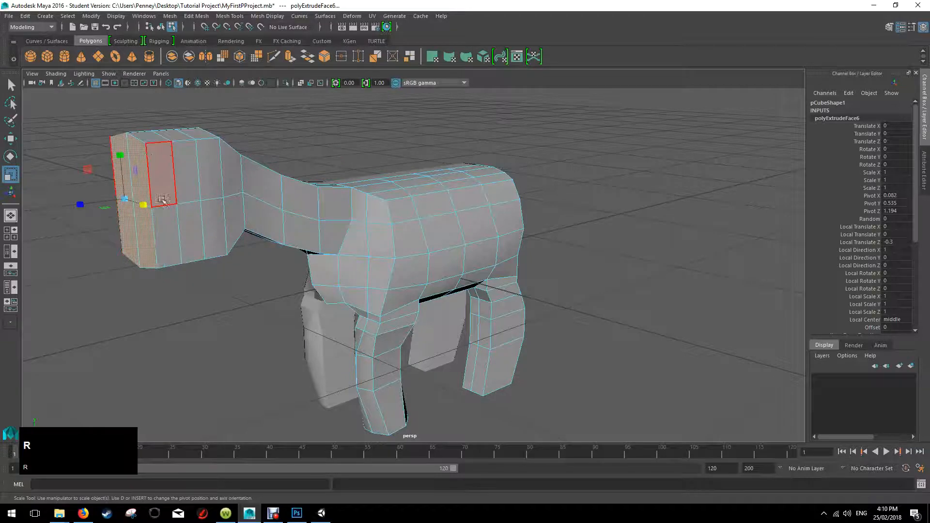
pyautogui.click(153, 164)
pyautogui.keyDown('alt'); pyautogui.moveTo(153, 163); pyautogui.dragTo(163, 157); pyautogui.keyUp('alt')
pyautogui.rightClick(180, 143)
pyautogui.moveTo(180, 143); pyautogui.dragTo(178, 117, button='right')
pyautogui.click(150, 237)
pyautogui.keyDown('shift'); pyautogui.click(204, 252); pyautogui.keyUp('shift')
pyautogui.doubleClick(202, 253)
pyautogui.press('w')
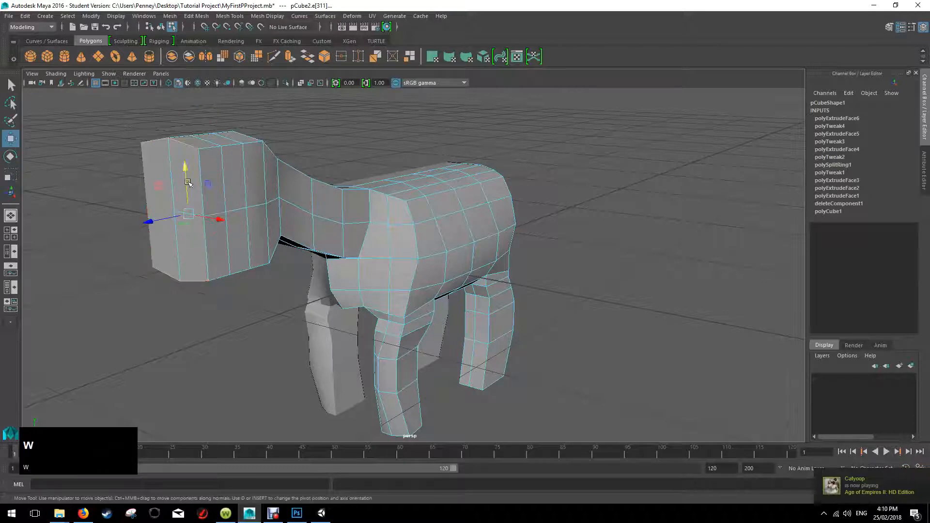
pyautogui.press('r')
pyautogui.moveTo(186, 167); pyautogui.dragTo(187, 196)
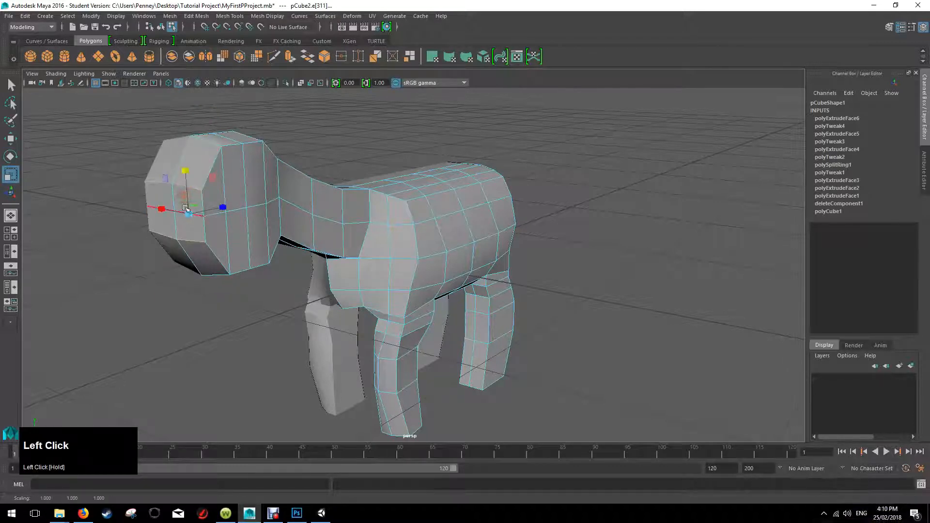
# Nudge the muzzle's front edges along the head's length and switch to the four-view layout.
pyautogui.press('w')
pyautogui.moveTo(148, 222); pyautogui.dragTo(146, 229)
pyautogui.press('space')
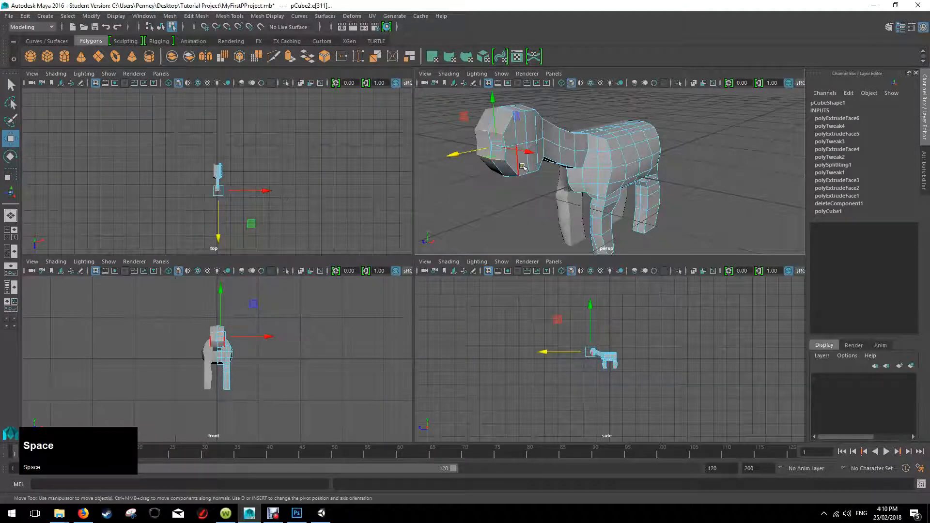
# Undo the last muzzle edit, then select the head's front edges and pull them forward to form a longer snout.
pyautogui.press('space')
pyautogui.hotkey('ctrl', 'z')
pyautogui.click(173, 211)
pyautogui.keyDown('shift'); pyautogui.click(193, 209); pyautogui.keyUp('shift')
pyautogui.click(148, 217)
pyautogui.keyDown('shift'); pyautogui.click(170, 183); pyautogui.keyUp('shift')
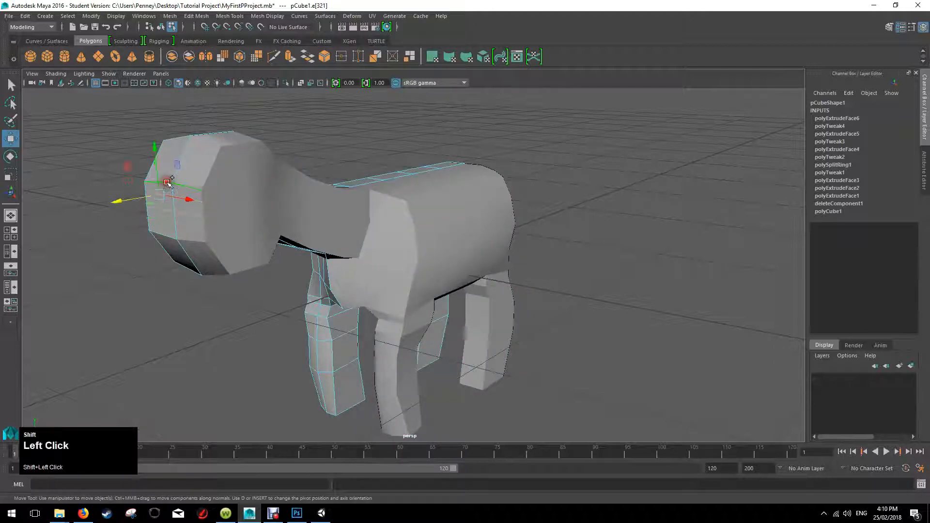
pyautogui.moveTo(124, 202); pyautogui.dragTo(90, 209)
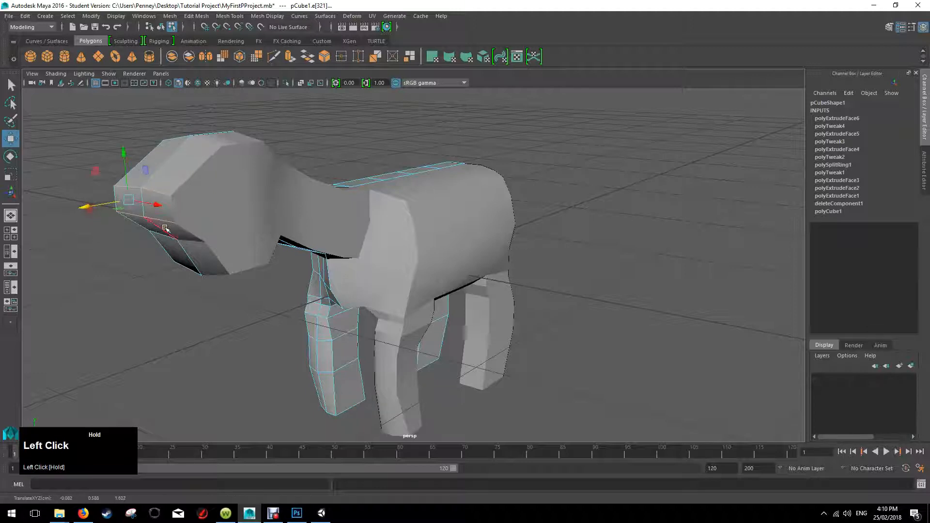
pyautogui.click(164, 239)
pyautogui.moveTo(122, 244); pyautogui.dragTo(266, 216)
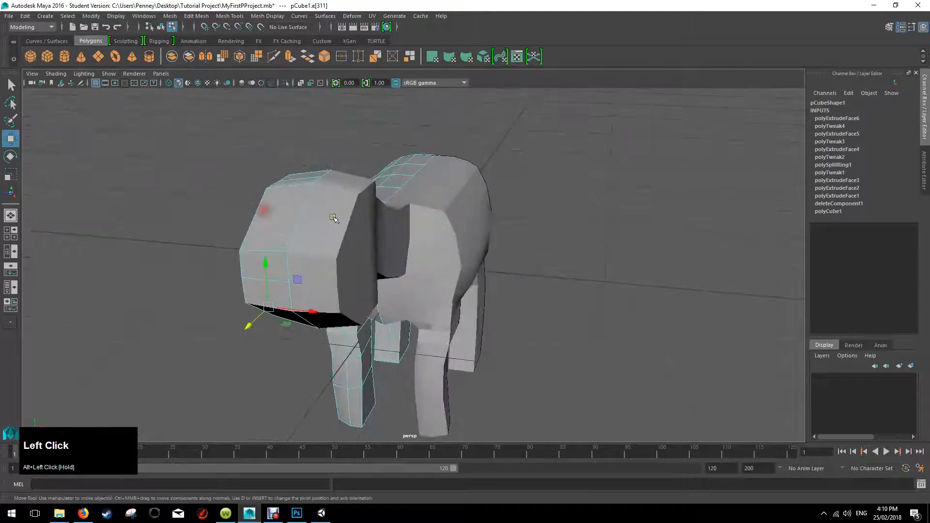
# Return to object mode, select the mirrored half and insert an edge loop lengthwise through the top of its head.
pyautogui.rightClick(335, 217)
pyautogui.moveTo(334, 217); pyautogui.dragTo(377, 205, button='right')
pyautogui.click(334, 219)
pyautogui.click(343, 221)
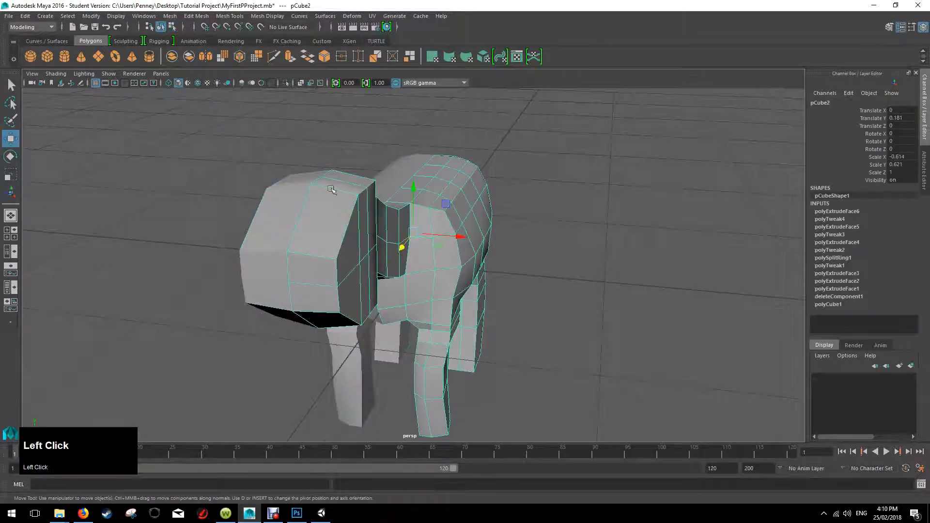
pyautogui.click(212, 17)
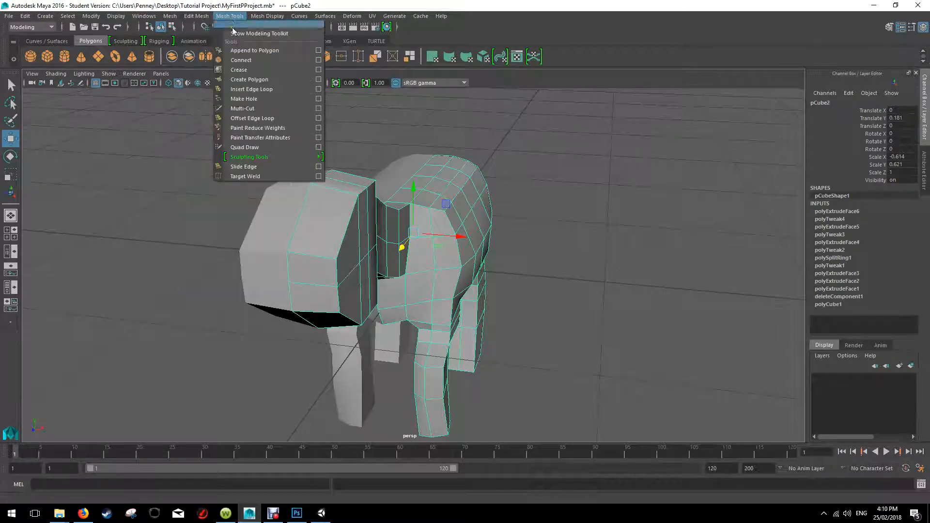
pyautogui.click(260, 92)
pyautogui.moveTo(335, 191); pyautogui.dragTo(334, 193)
# Select the outer faces on top of the head and extrude them upward about 0.245 units to form the ears.
pyautogui.keyDown('alt'); pyautogui.moveTo(334, 192); pyautogui.dragTo(417, 245); pyautogui.keyUp('alt')
pyautogui.moveTo(417, 243); pyautogui.dragTo(422, 266, button='right')
pyautogui.click(11, 86)
pyautogui.click(427, 266)
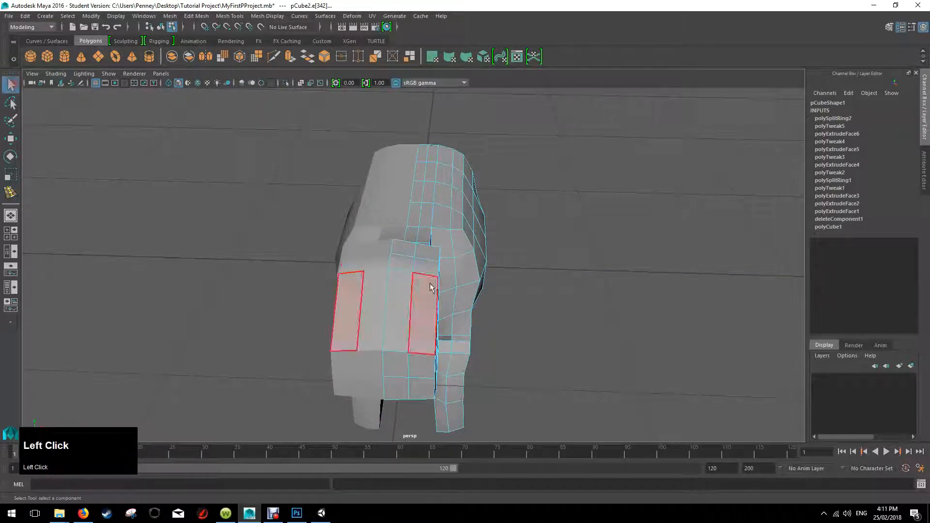
pyautogui.keyDown('alt'); pyautogui.moveTo(430, 265); pyautogui.dragTo(315, 209); pyautogui.keyUp('alt')
pyautogui.click(196, 16)
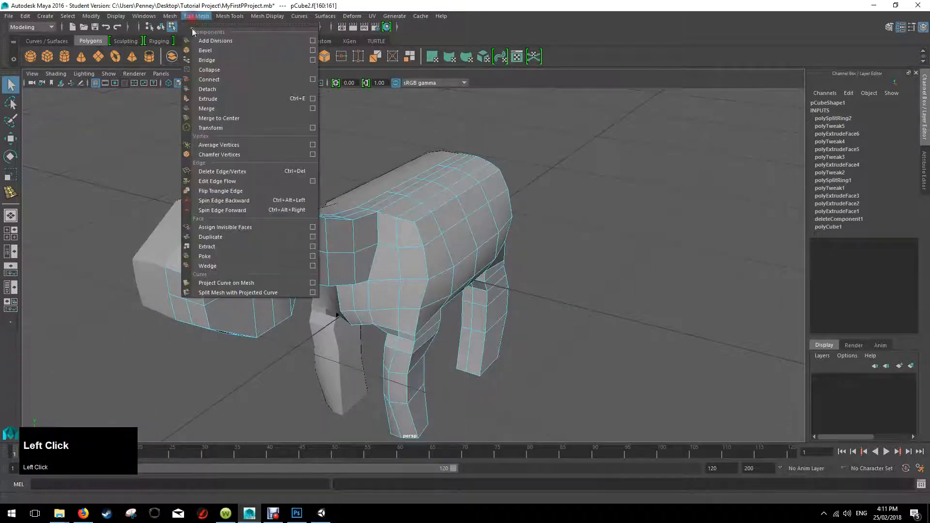
pyautogui.click(223, 97)
pyautogui.moveTo(270, 174); pyautogui.dragTo(266, 241)
# Scale the faces at the ears' tips to shape the ears, then clear the selection.
pyautogui.keyDown('alt'); pyautogui.moveTo(333, 175); pyautogui.dragTo(304, 180); pyautogui.keyUp('alt')
pyautogui.press('r')
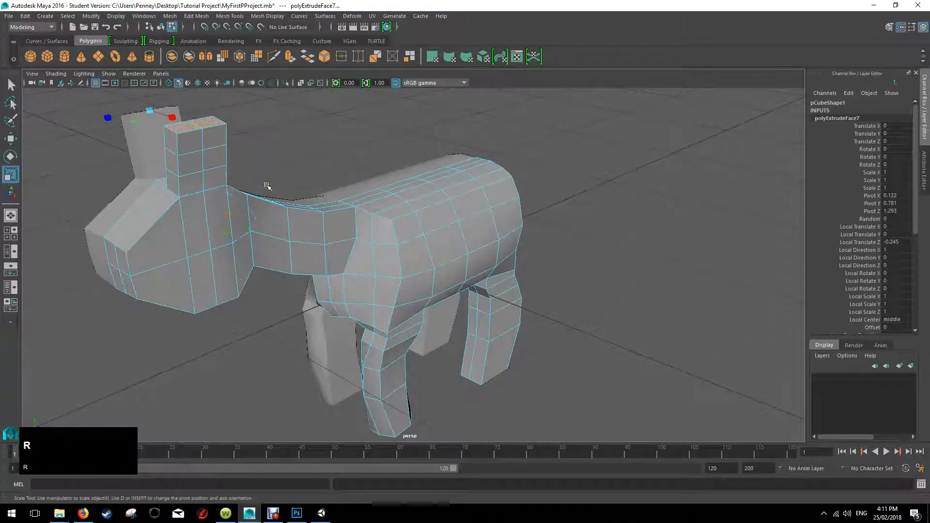
pyautogui.click(109, 119)
pyautogui.moveTo(109, 118); pyautogui.dragTo(428, 173)
pyautogui.scroll(-3, 295, 191)
pyautogui.scroll(5, 331, 194)
pyautogui.keyDown('alt'); pyautogui.moveTo(331, 194); pyautogui.dragTo(363, 191); pyautogui.keyUp('alt')
pyautogui.click(212, 151)
pyautogui.keyDown('alt'); pyautogui.moveTo(213, 151); pyautogui.dragTo(524, 237); pyautogui.keyUp('alt')
pyautogui.scroll(-3, 510, 211)
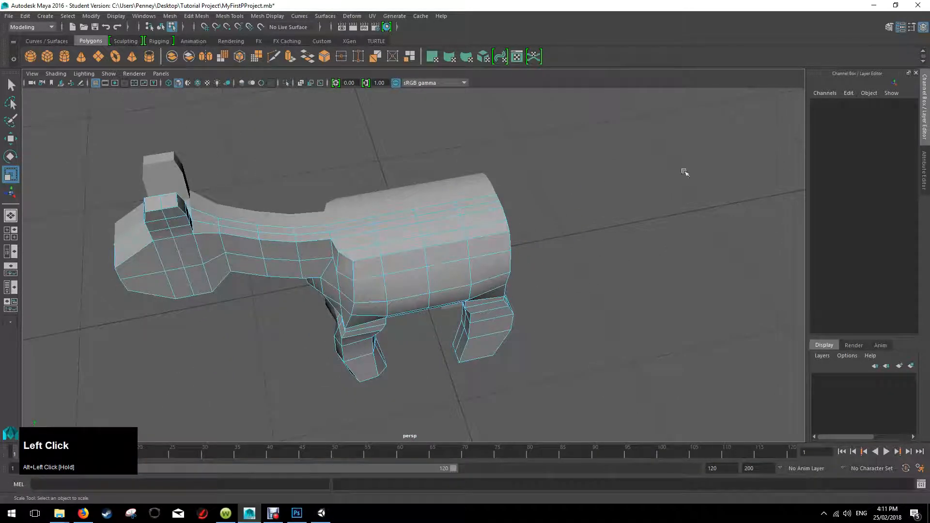
pyautogui.keyDown('alt'); pyautogui.moveTo(534, 199); pyautogui.dragTo(503, 218); pyautogui.keyUp('alt')
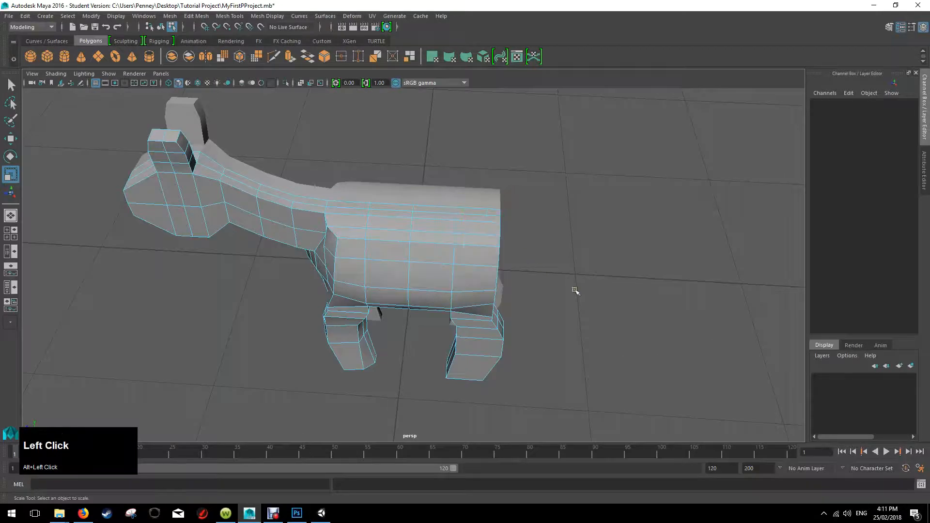
pyautogui.keyDown('alt'); pyautogui.moveTo(613, 237); pyautogui.dragTo(494, 215); pyautogui.keyUp('alt')
pyautogui.keyDown('alt'); pyautogui.moveTo(500, 314); pyautogui.dragTo(498, 206); pyautogui.keyUp('alt')
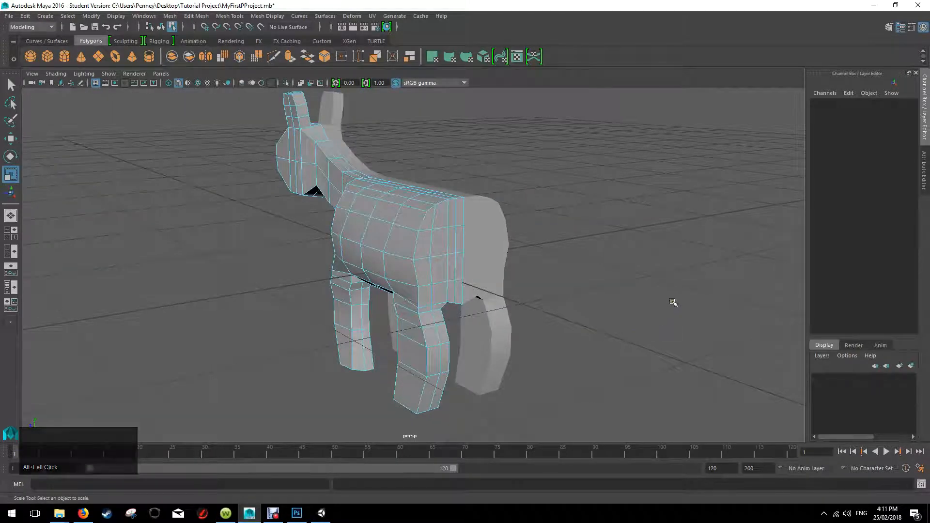
pyautogui.keyDown('alt'); pyautogui.moveTo(681, 234); pyautogui.dragTo(663, 256); pyautogui.keyUp('alt')
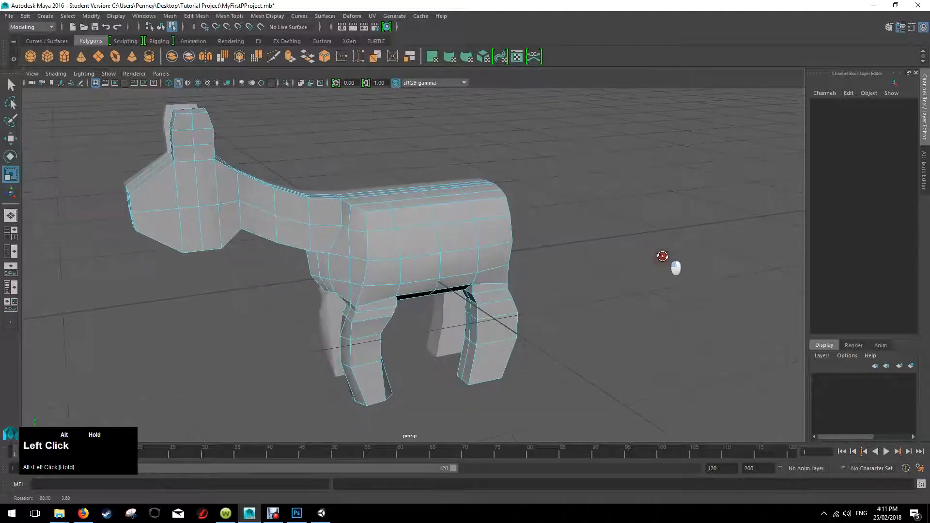
pyautogui.keyDown('alt'); pyautogui.moveTo(553, 219); pyautogui.dragTo(585, 234); pyautogui.keyUp('alt')
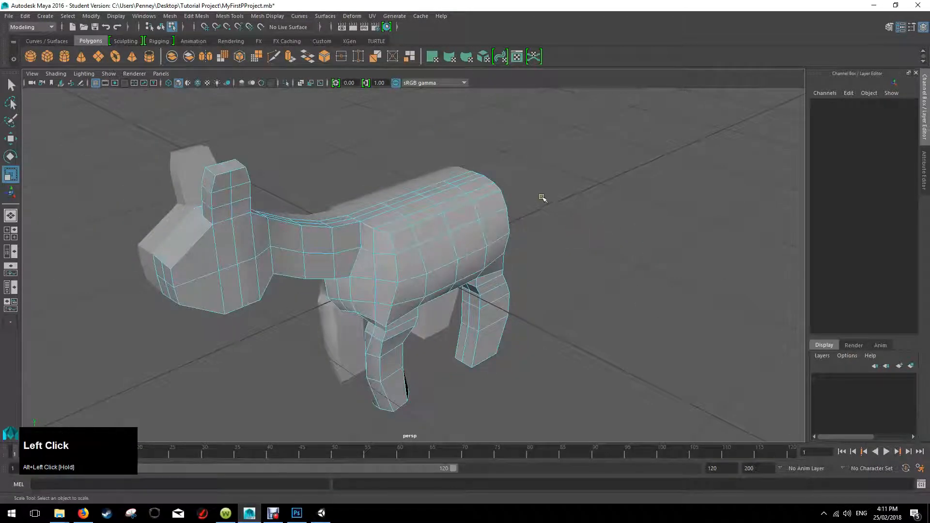
# Draw a wavy four-point Bezier curve in the side view, starting at the upper rear edge of the body, as the tail path.
pyautogui.press('space')
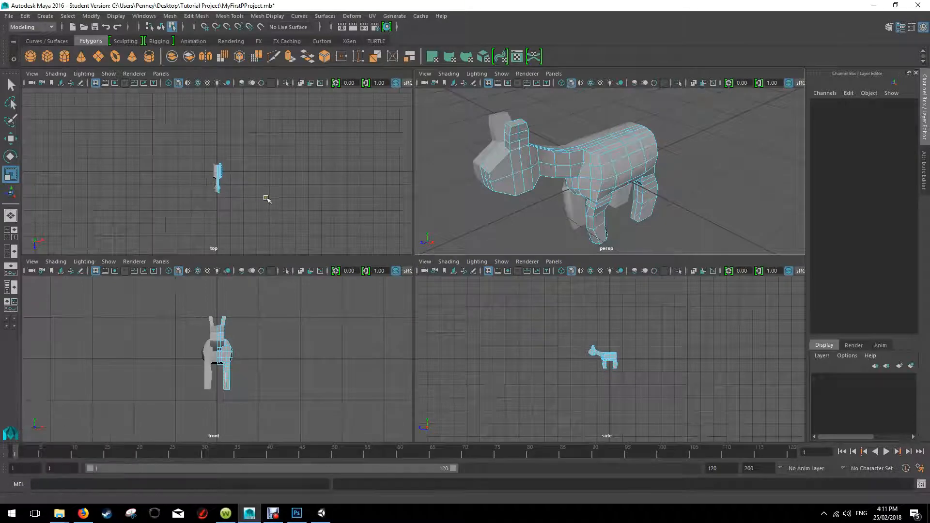
pyautogui.press('space')
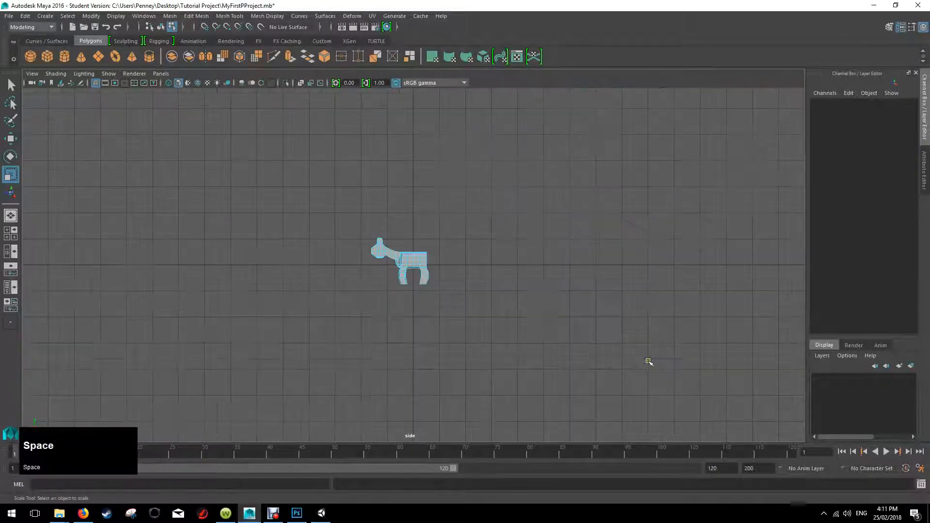
pyautogui.scroll(5, 465, 256)
pyautogui.scroll(1, 465, 256)
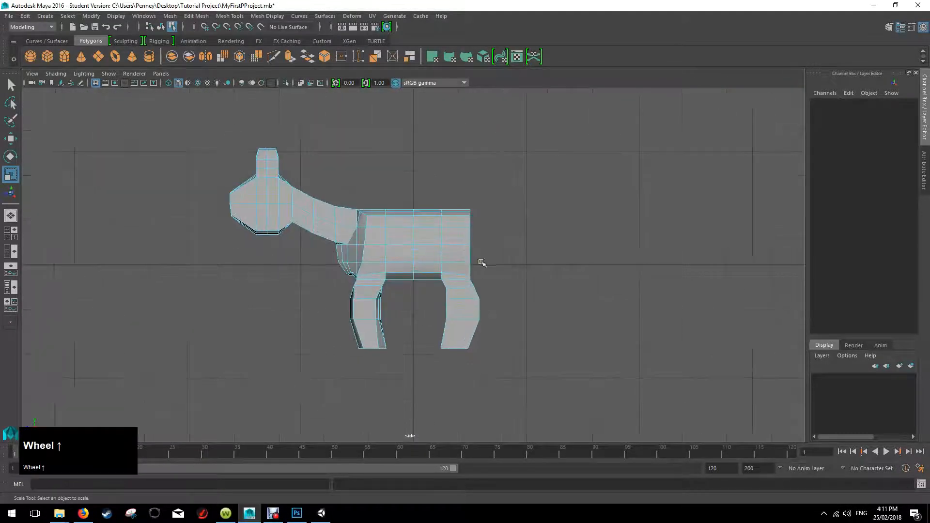
pyautogui.click(44, 16)
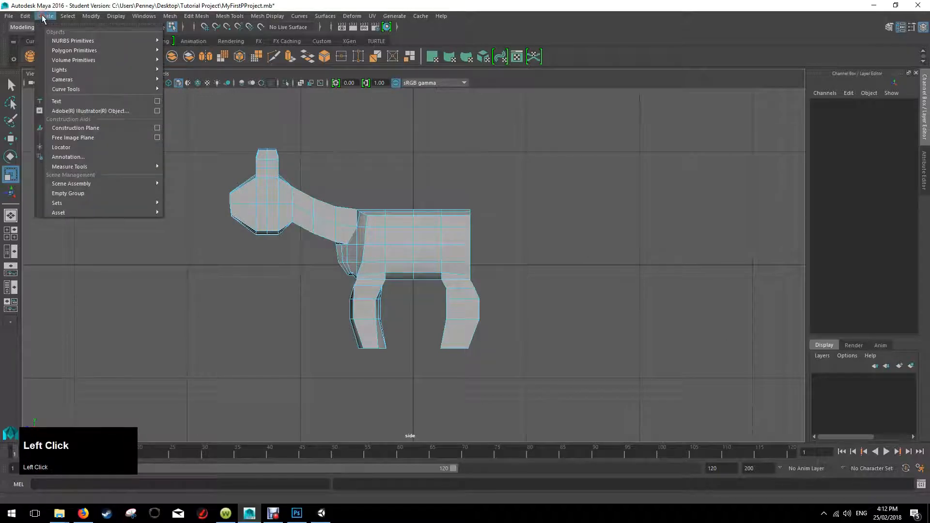
pyautogui.moveTo(91, 89)
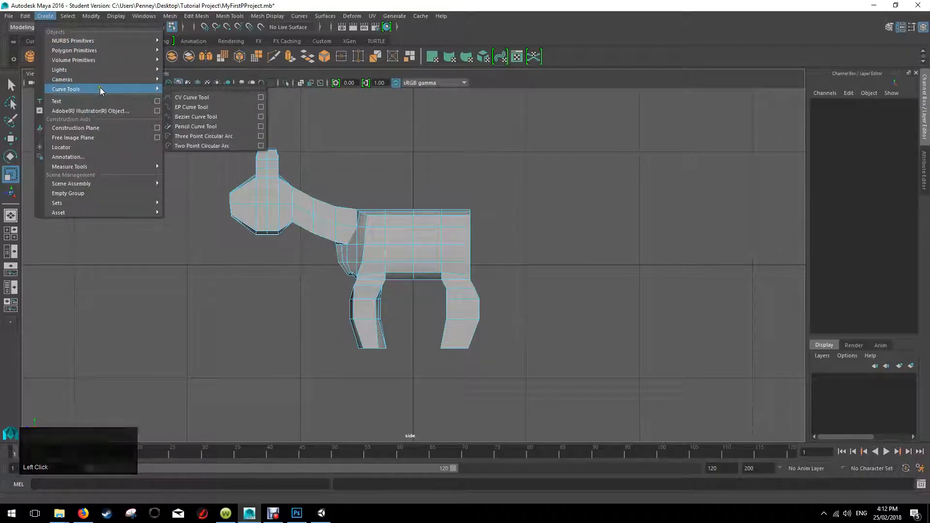
pyautogui.click(204, 117)
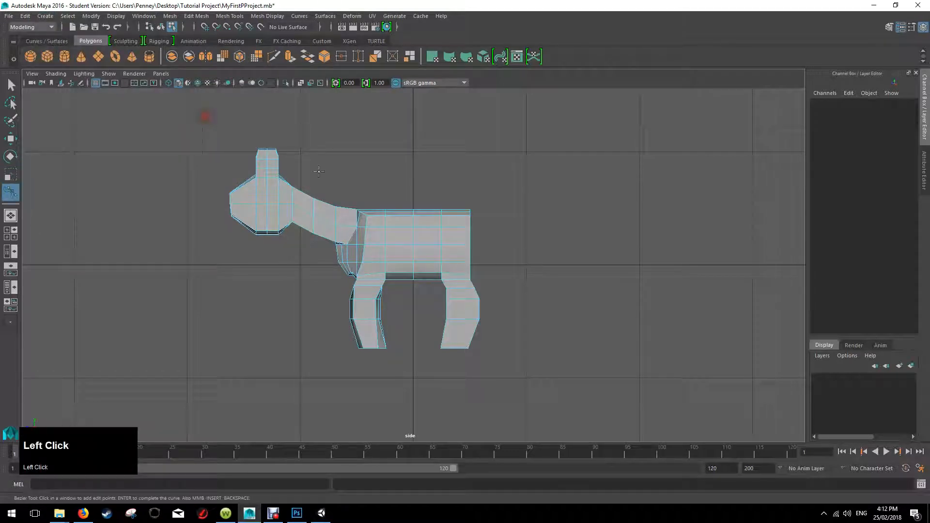
pyautogui.click(473, 212)
pyautogui.moveTo(529, 241); pyautogui.dragTo(544, 285)
pyautogui.moveTo(592, 252); pyautogui.dragTo(593, 215)
pyautogui.moveTo(633, 181); pyautogui.dragTo(664, 198)
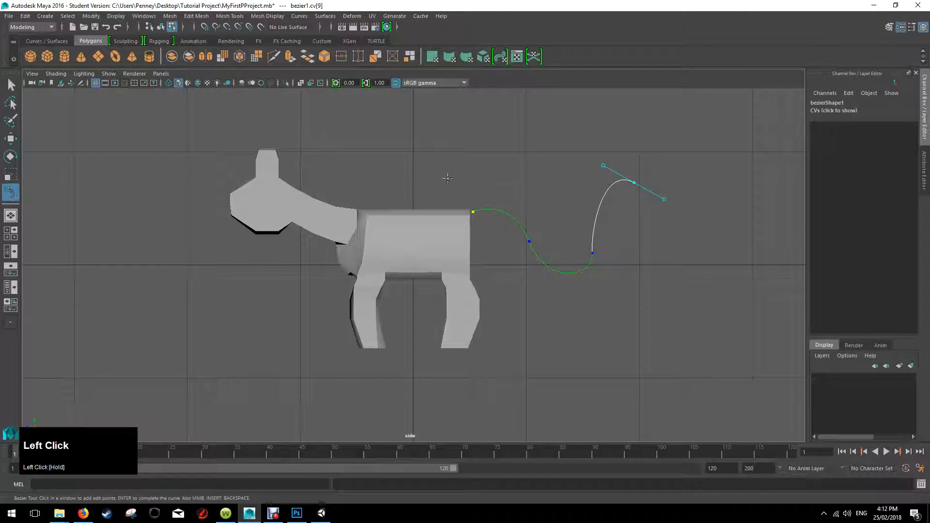
pyautogui.click(10, 85)
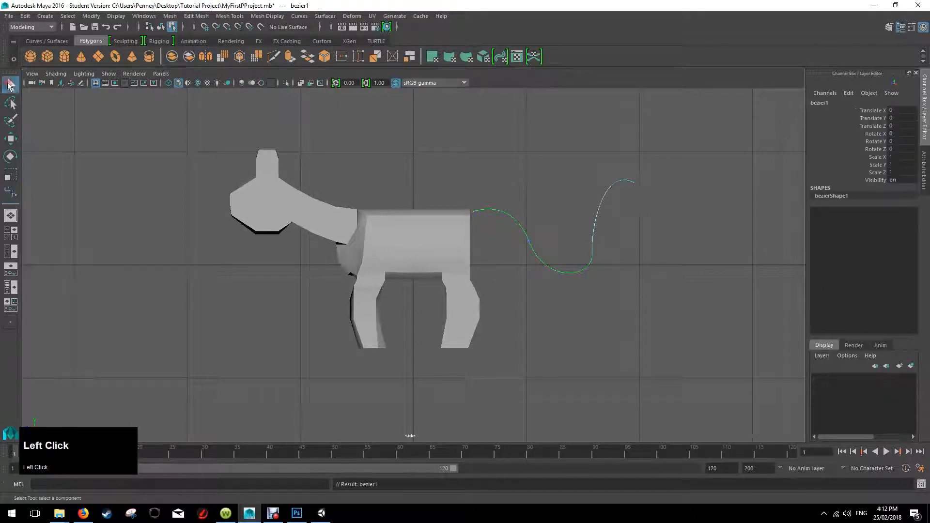
# Try selecting the upper rear face of the body together with the tail curve in the perspective view.
pyautogui.press('space')
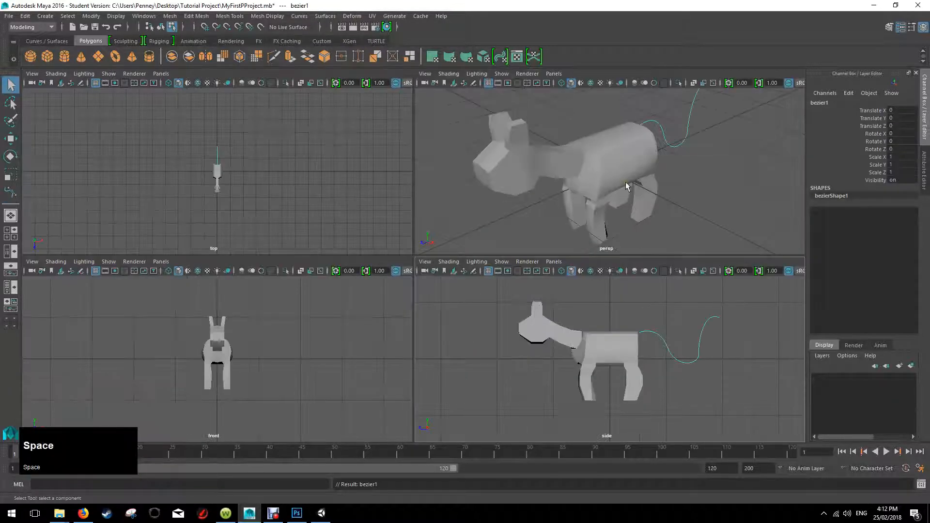
pyautogui.press('space')
pyautogui.keyDown('alt'); pyautogui.moveTo(572, 196); pyautogui.dragTo(493, 186); pyautogui.keyUp('alt')
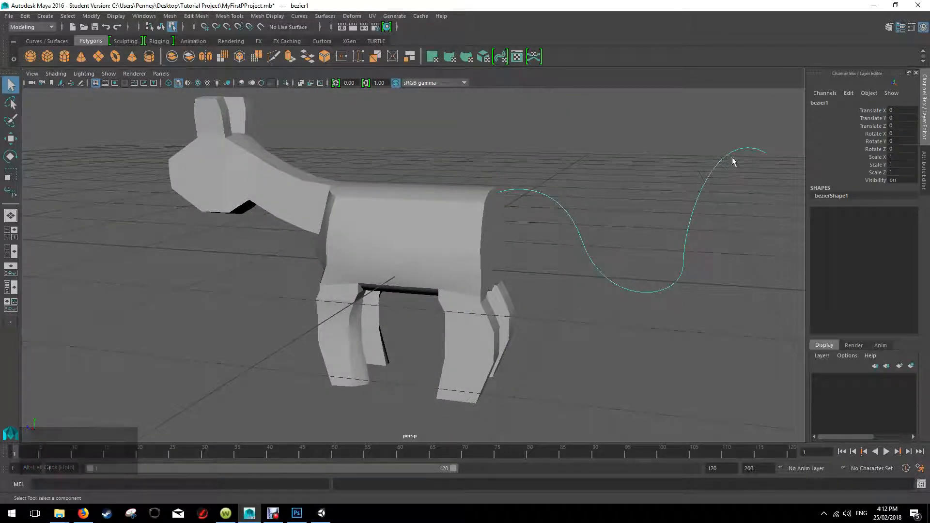
pyautogui.keyDown('alt'); pyautogui.moveTo(590, 203); pyautogui.dragTo(467, 243); pyautogui.keyUp('alt')
pyautogui.moveTo(467, 243); pyautogui.dragTo(515, 231, button='right')
pyautogui.click(452, 239)
pyautogui.keyDown('alt'); pyautogui.moveTo(453, 239); pyautogui.dragTo(420, 220); pyautogui.keyUp('alt')
pyautogui.moveTo(418, 220); pyautogui.dragTo(416, 243, button='right')
pyautogui.click(422, 221)
pyautogui.keyDown('alt'); pyautogui.moveTo(423, 221); pyautogui.dragTo(535, 202); pyautogui.keyUp('alt')
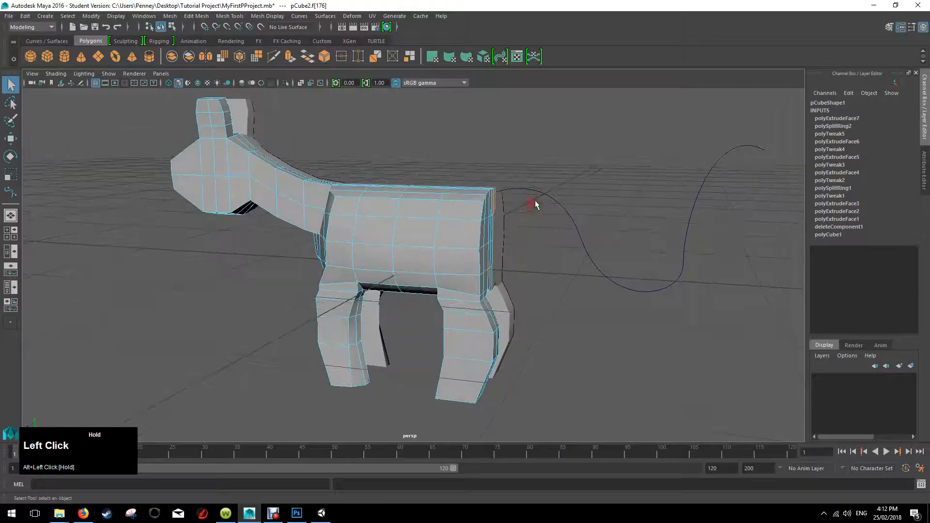
pyautogui.keyDown('shift'); pyautogui.click(550, 199); pyautogui.keyUp('shift')
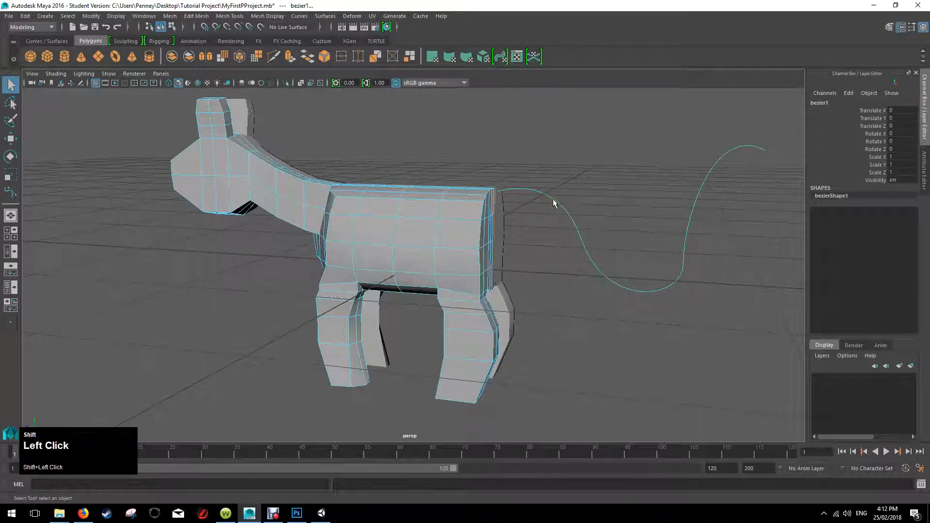
pyautogui.keyDown('alt'); pyautogui.moveTo(571, 182); pyautogui.dragTo(535, 191); pyautogui.keyUp('alt')
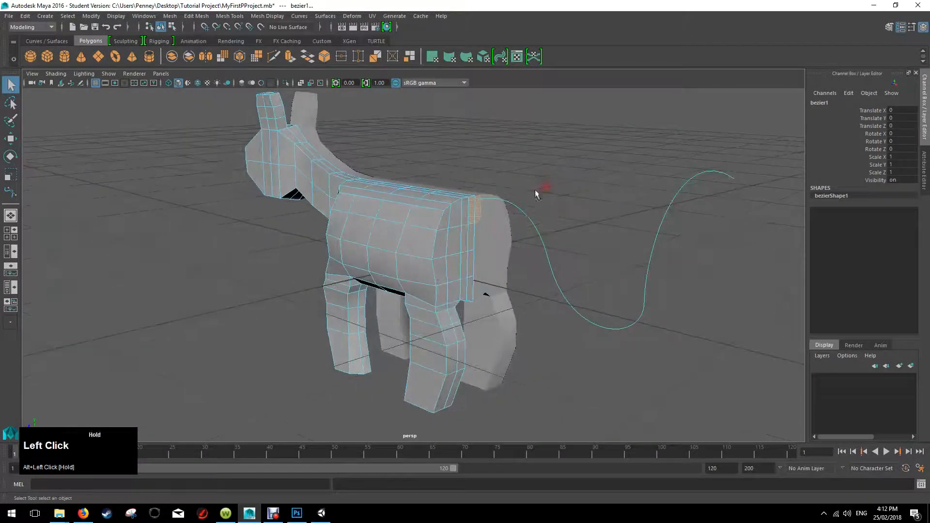
pyautogui.click(541, 191)
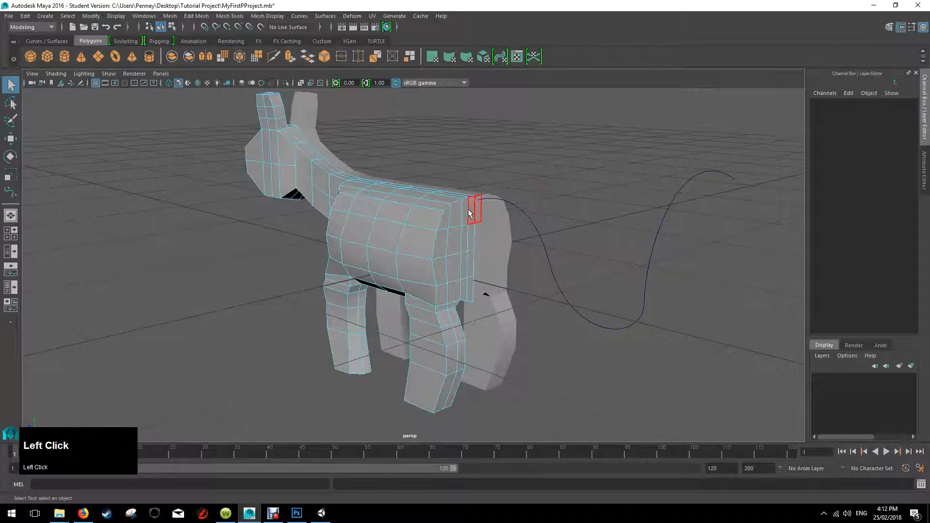
# Return the body mesh to object mode, then select its upper rear centre face together with the tail curve.
pyautogui.moveTo(461, 225); pyautogui.dragTo(494, 208, button='right')
pyautogui.click(422, 225)
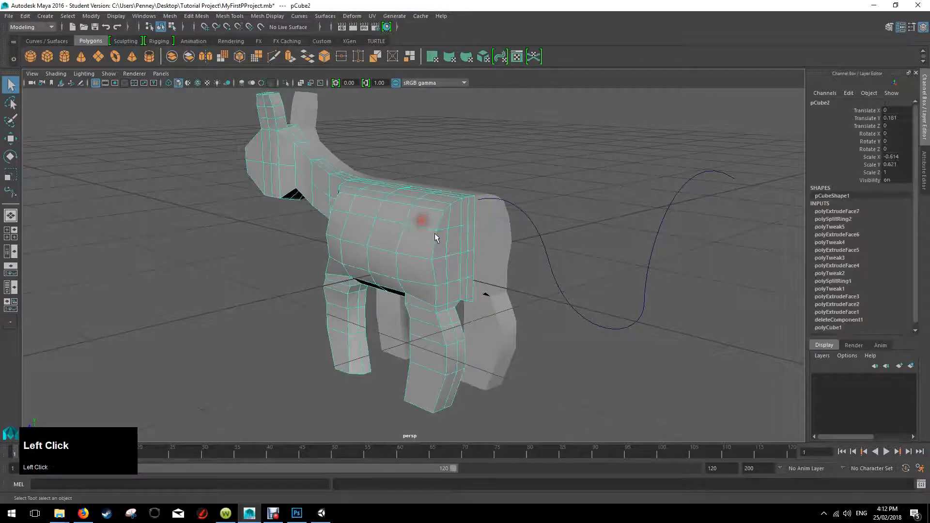
pyautogui.click(532, 224)
pyautogui.keyDown('alt'); pyautogui.moveTo(533, 224); pyautogui.dragTo(554, 181); pyautogui.keyUp('alt')
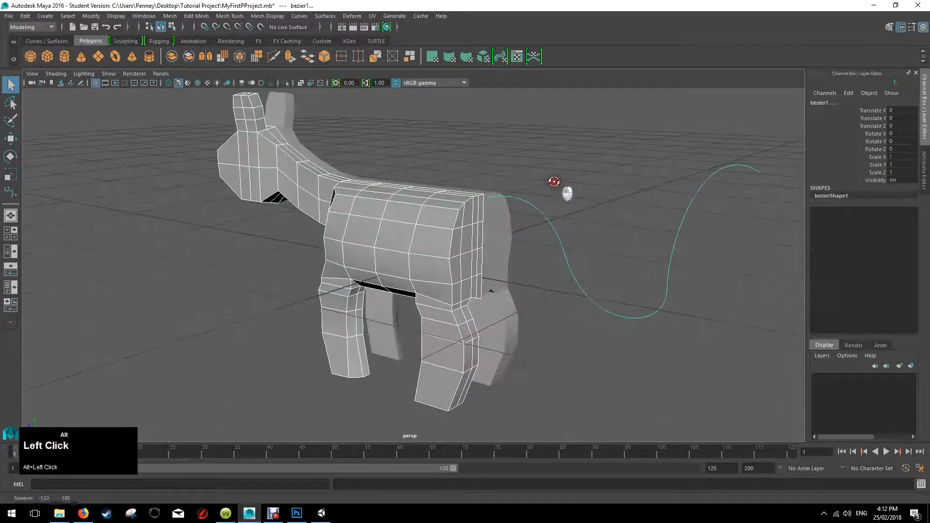
pyautogui.moveTo(481, 216)
pyautogui.mouseDown(button='right')
pyautogui.moveTo(477, 231)
pyautogui.moveTo(483, 226)
pyautogui.mouseUp(button='right')
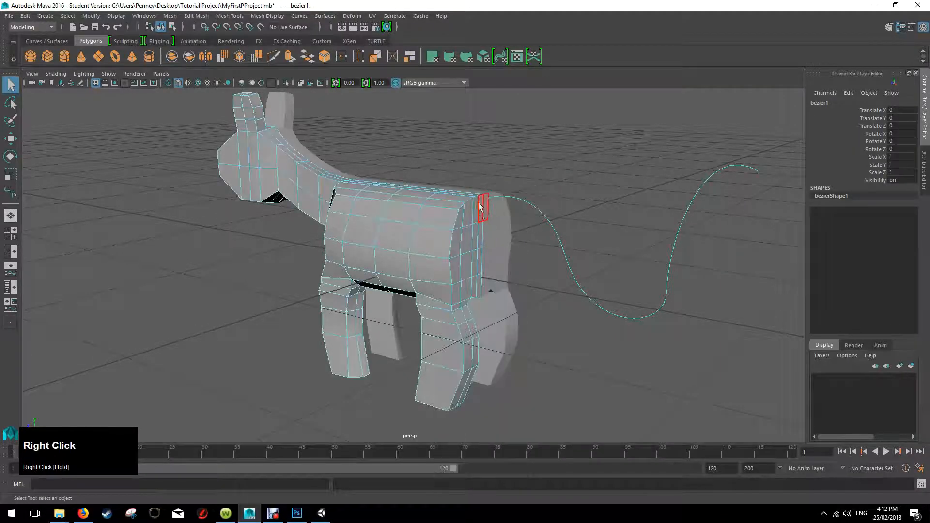
pyautogui.click(480, 206)
pyautogui.keyDown('alt'); pyautogui.moveTo(478, 207); pyautogui.dragTo(540, 187); pyautogui.keyUp('alt')
pyautogui.keyDown('shift'); pyautogui.click(540, 202); pyautogui.keyUp('shift')
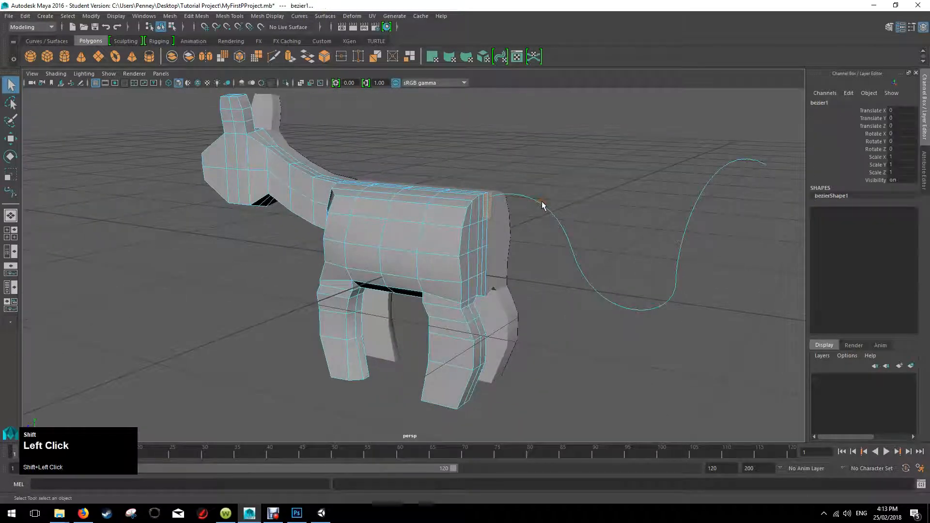
# Extrude the selected face along the selected curve with 20 divisions and a taper of 0.5.
pyautogui.click(205, 20)
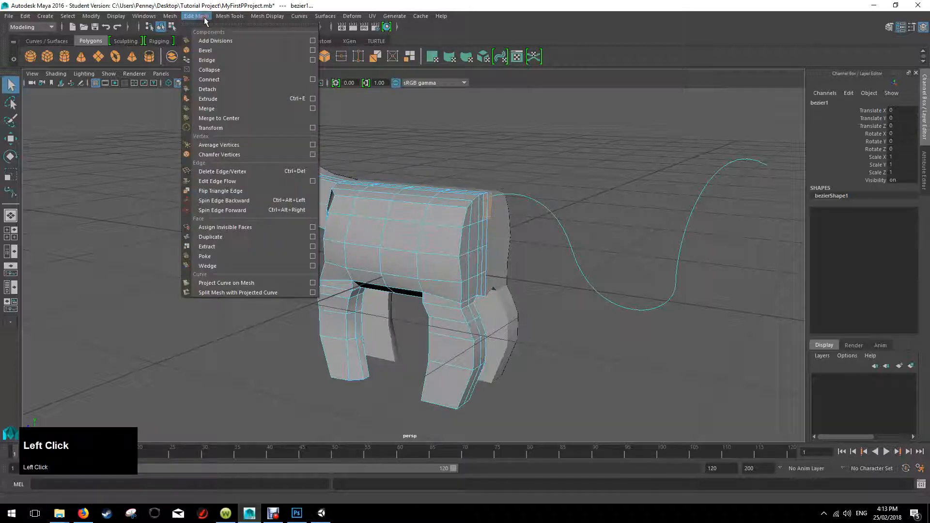
pyautogui.click(313, 99)
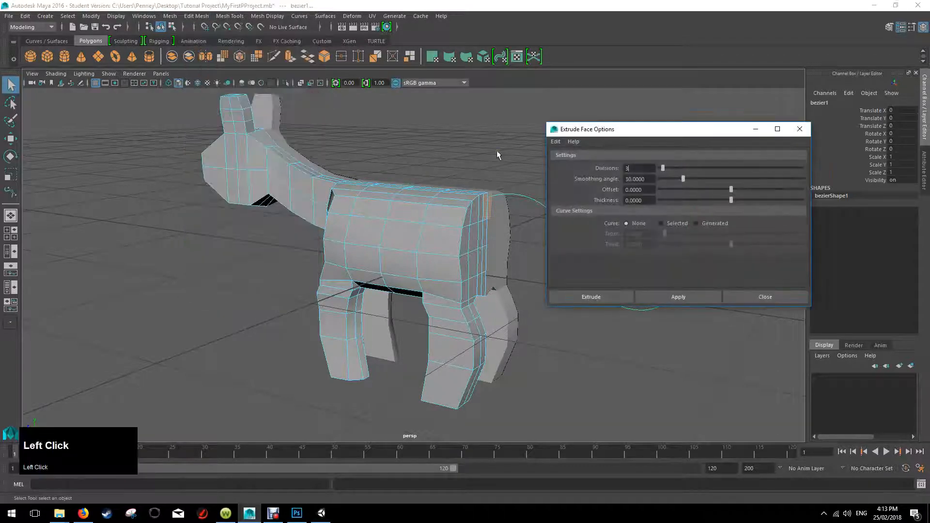
pyautogui.moveTo(634, 130); pyautogui.dragTo(726, 71)
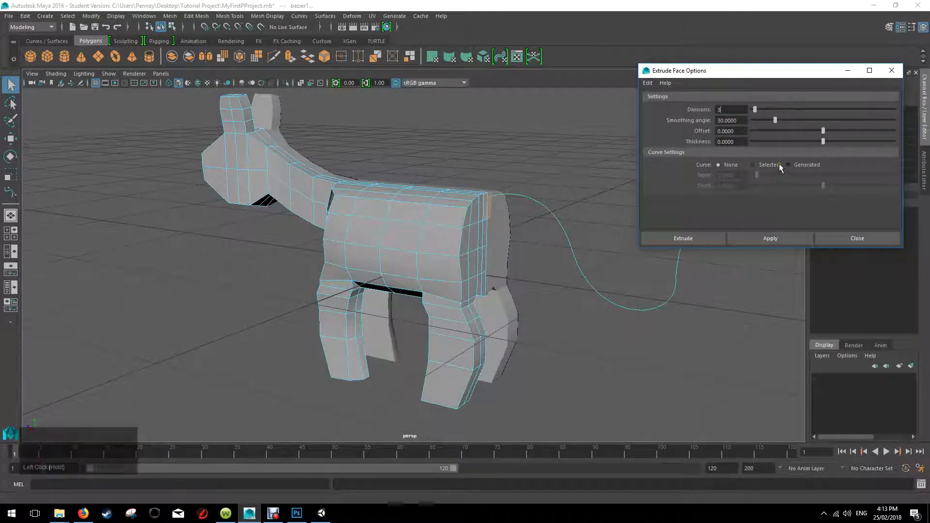
pyautogui.click(753, 165)
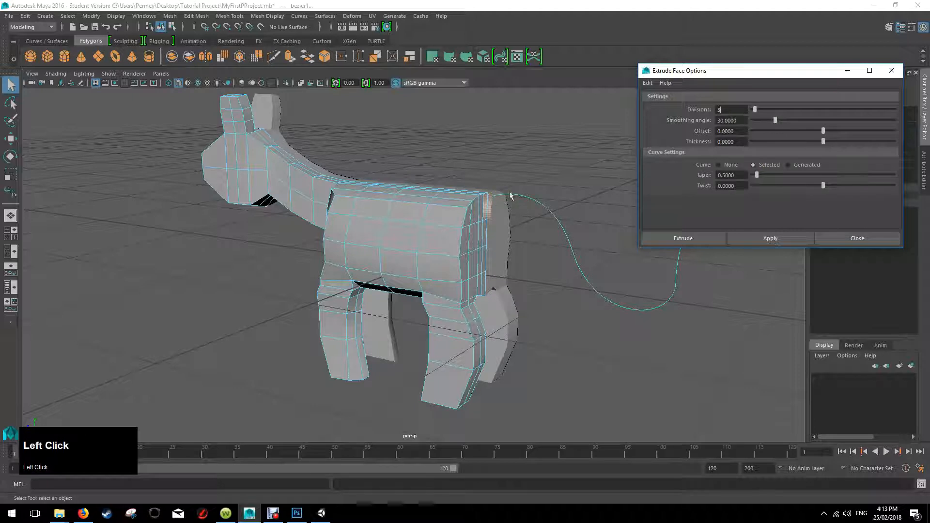
pyautogui.click(737, 175)
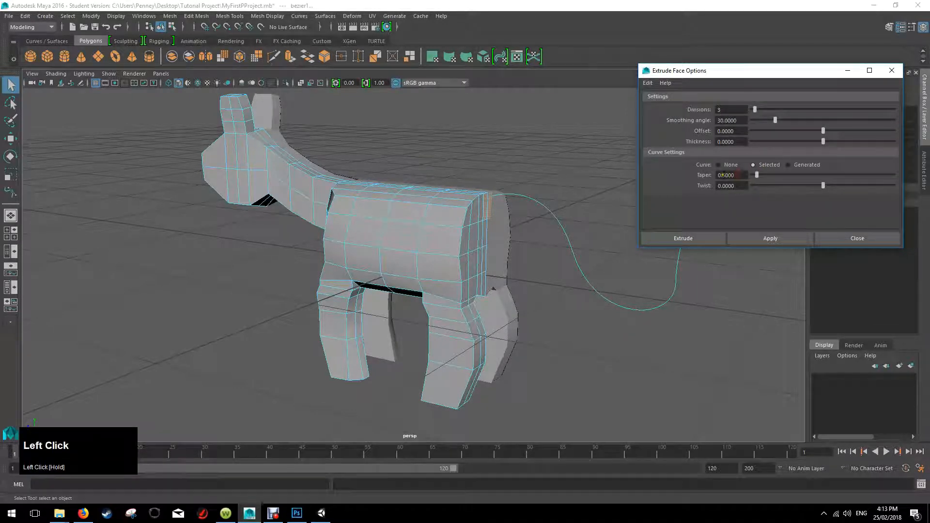
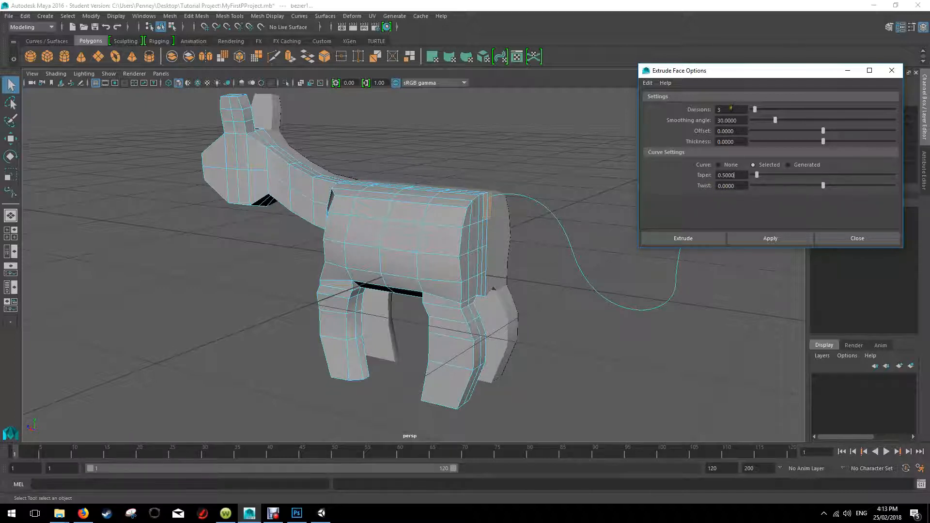
pyautogui.moveTo(715, 109); pyautogui.dragTo(715, 111)
pyautogui.write('20')
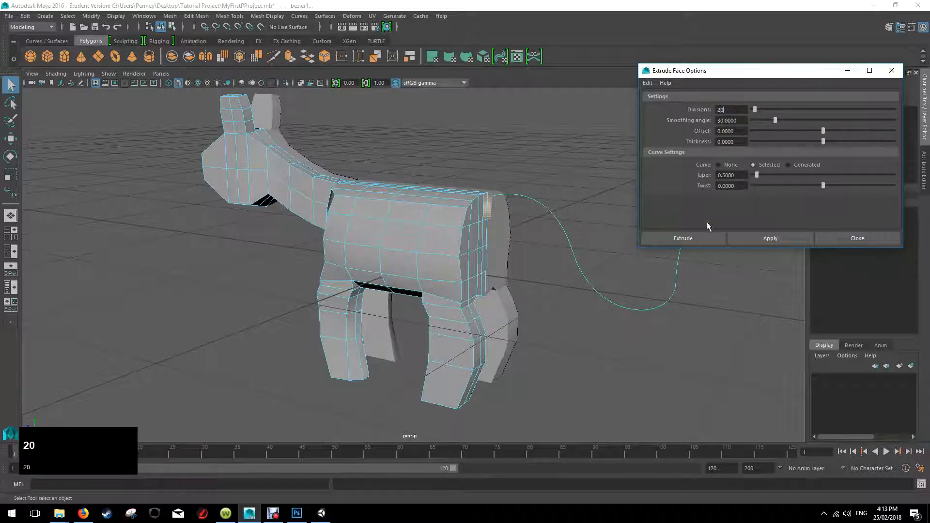
pyautogui.click(693, 237)
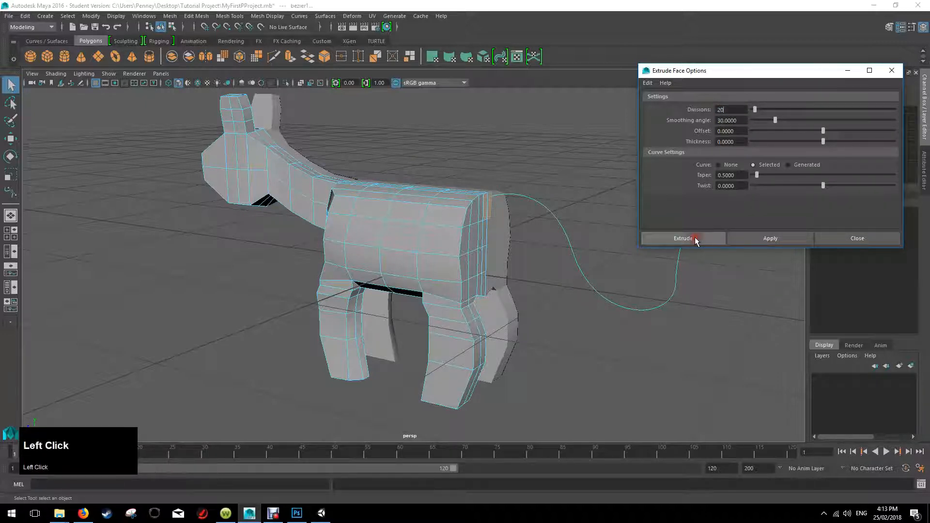
# Select the tail faces beyond the first segments in the side view and move them slightly backward, away from the body.
pyautogui.keyDown('alt'); pyautogui.moveTo(696, 239); pyautogui.dragTo(669, 194); pyautogui.keyUp('alt')
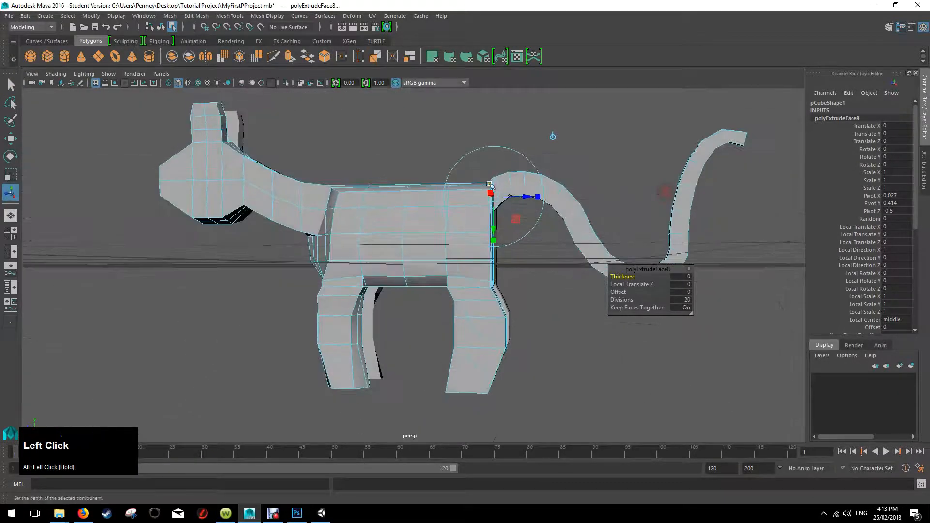
pyautogui.keyDown('alt'); pyautogui.moveTo(491, 175); pyautogui.dragTo(567, 167); pyautogui.keyUp('alt')
pyautogui.scroll(3, 549, 181)
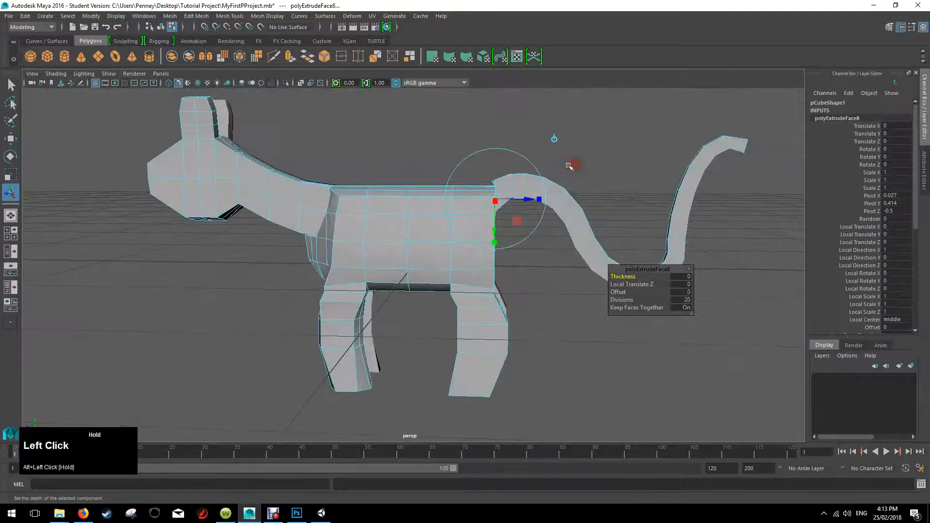
pyautogui.press('space')
pyautogui.press('space')
pyautogui.scroll(3, 532, 249)
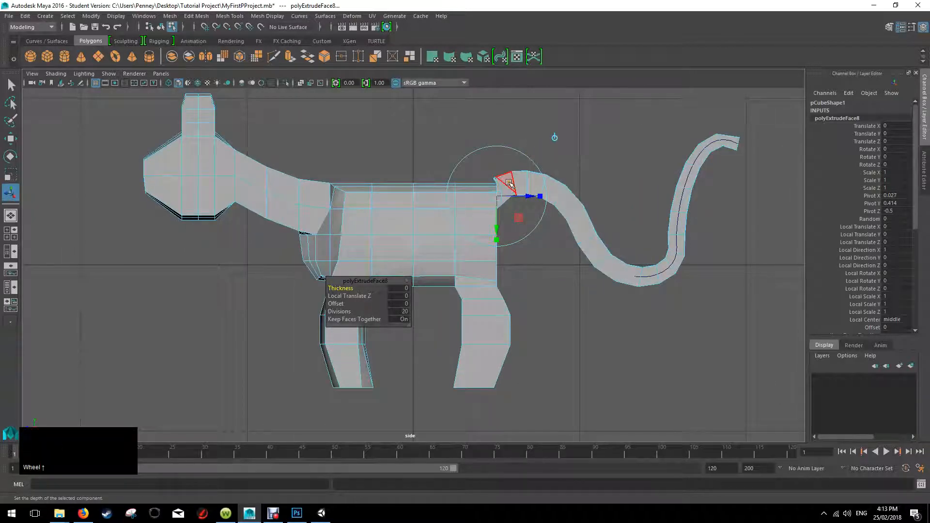
pyautogui.moveTo(758, 126); pyautogui.dragTo(536, 295)
pyautogui.press('w')
pyautogui.moveTo(584, 211); pyautogui.dragTo(601, 210)
pyautogui.keyDown('alt'); pyautogui.click(566, 188); pyautogui.keyUp('alt')
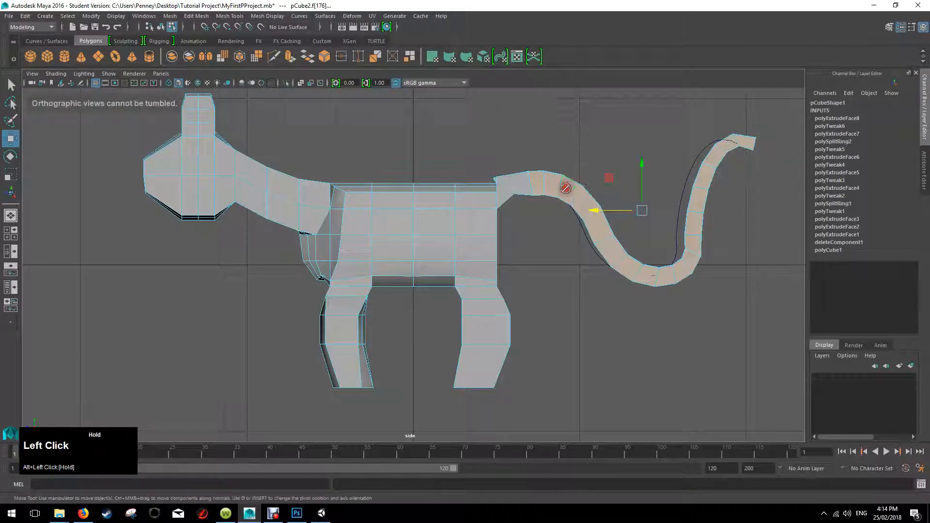
pyautogui.press('space')
pyautogui.press('space')
pyautogui.keyDown('alt'); pyautogui.click(551, 147); pyautogui.keyUp('alt')
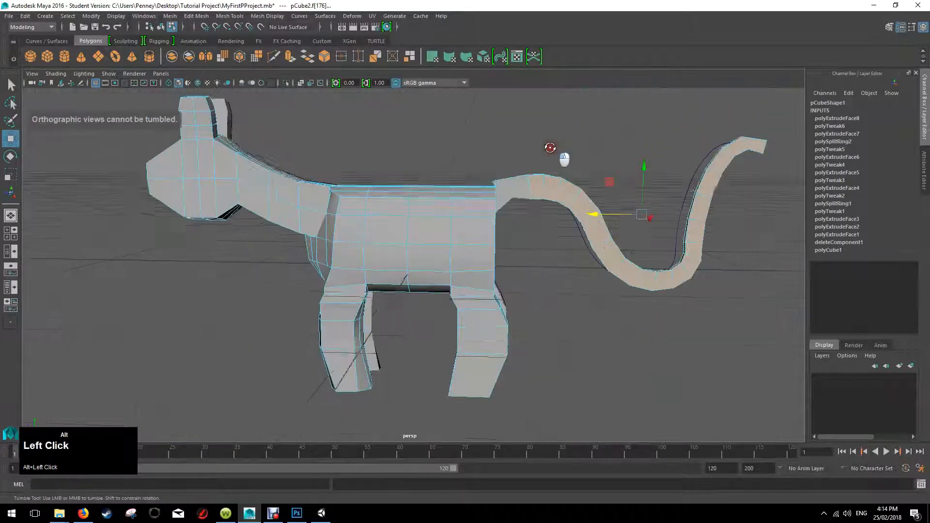
# Select the side face of the tail's first segment beside the body and move it slightly backward.
pyautogui.keyDown('alt'); pyautogui.moveTo(551, 147); pyautogui.dragTo(538, 177); pyautogui.keyUp('alt')
pyautogui.scroll(5, 565, 201)
pyautogui.click(593, 200)
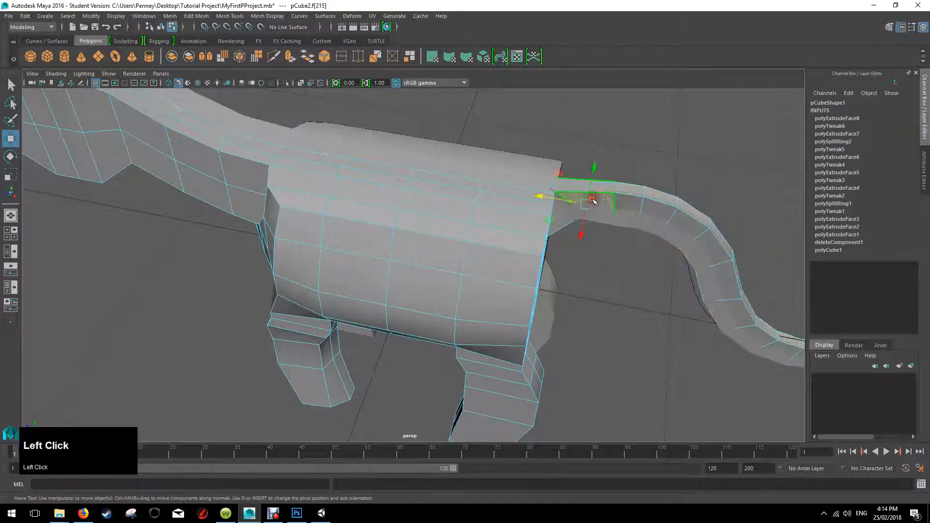
pyautogui.moveTo(541, 200)
pyautogui.mouseDown()
pyautogui.moveTo(590, 213)
pyautogui.moveTo(555, 210)
pyautogui.mouseUp()
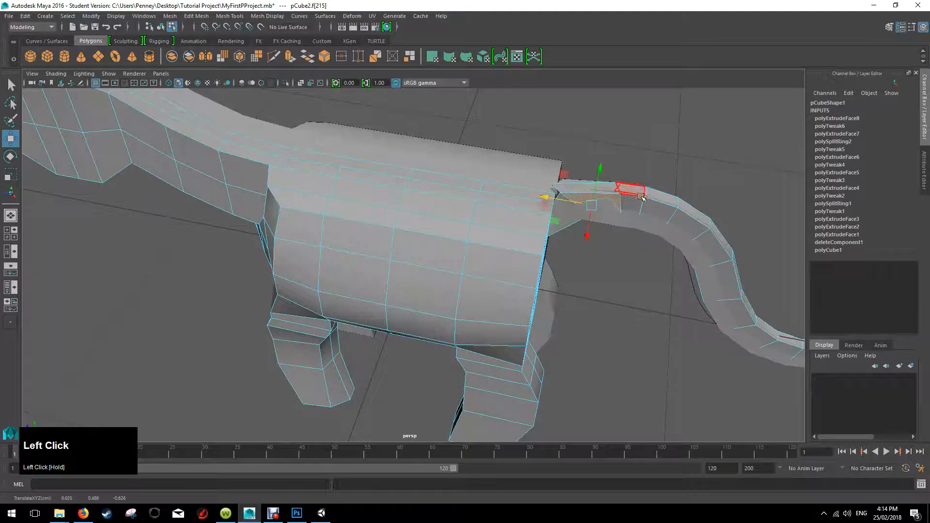
# Switch the mesh to edge selection, pick the upper edges of the tail's first segments and move them slightly.
pyautogui.keyDown('alt'); pyautogui.moveTo(639, 199); pyautogui.dragTo(624, 161); pyautogui.keyUp('alt')
pyautogui.moveTo(599, 127); pyautogui.dragTo(596, 112, button='right')
pyautogui.click(599, 131)
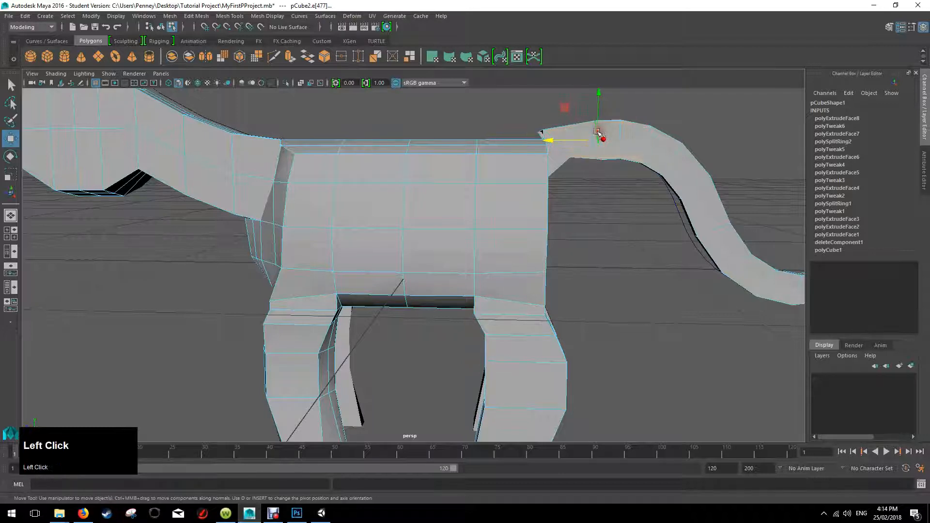
pyautogui.keyDown('shift'); pyautogui.click(549, 134); pyautogui.keyUp('shift')
pyautogui.moveTo(521, 143); pyautogui.dragTo(525, 141)
pyautogui.scroll(-5, 624, 156)
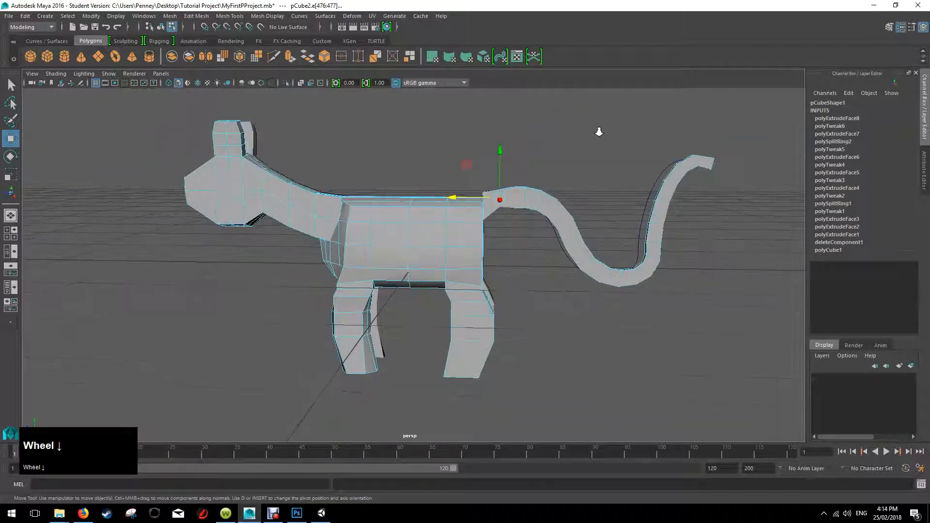
# Select the edges of the tail's middle section and move them backward away from the body, then reposition the tail-base edge.
pyautogui.moveTo(525, 137); pyautogui.dragTo(704, 287)
pyautogui.moveTo(568, 219); pyautogui.dragTo(594, 219)
pyautogui.scroll(3, 531, 181)
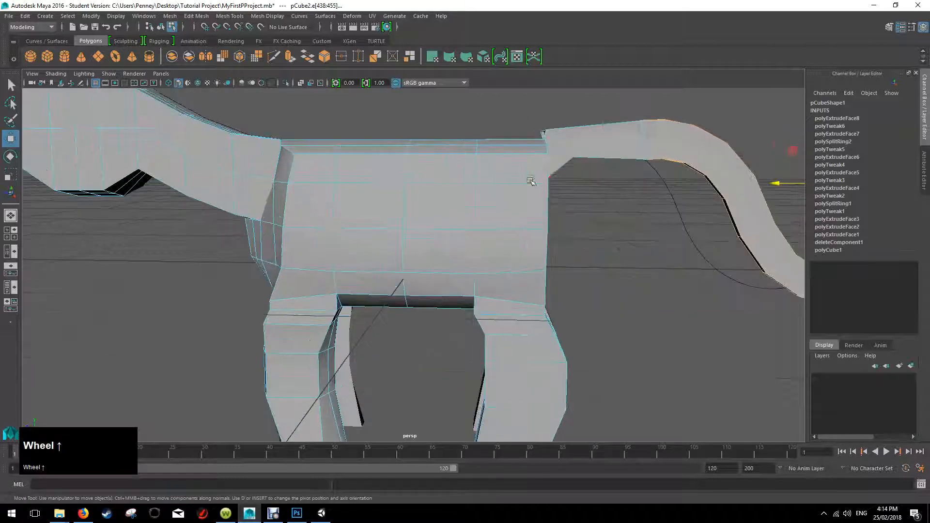
pyautogui.click(556, 136)
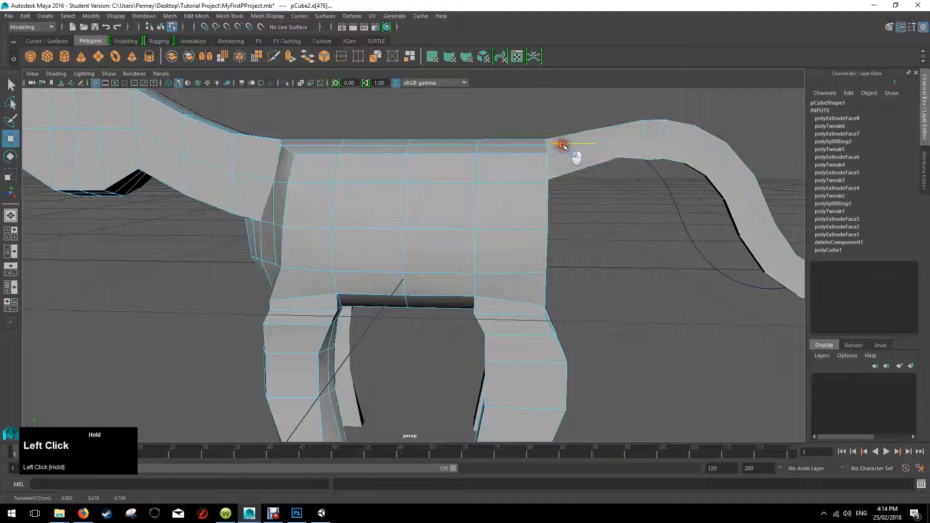
pyautogui.keyDown('alt'); pyautogui.moveTo(567, 149); pyautogui.dragTo(643, 182); pyautogui.keyUp('alt')
# Undo the tail edge and face edits and the curve extrusion, back to the plain body with the separate Bezier curve.
pyautogui.hotkey('ctrl', 'z')
pyautogui.hotkey('ctrl', 'z')
pyautogui.hotkey('ctrl', 'z')
pyautogui.hotkey('ctrl', 'z')
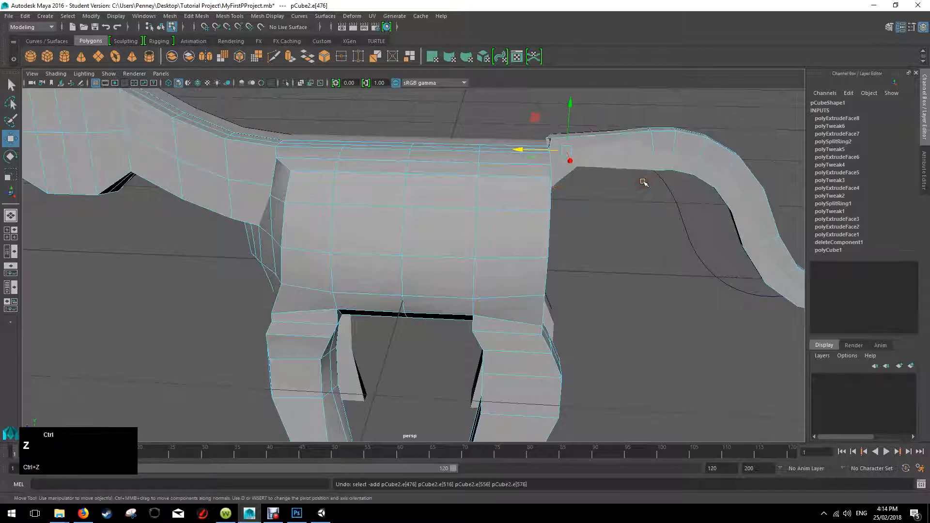
pyautogui.hotkey('ctrl', 'z')
pyautogui.hotkey('ctrl', 'z')
pyautogui.hotkey('ctrl', 'z')
pyautogui.hotkey('ctrl', 'z')
pyautogui.hotkey('ctrl', 'z')
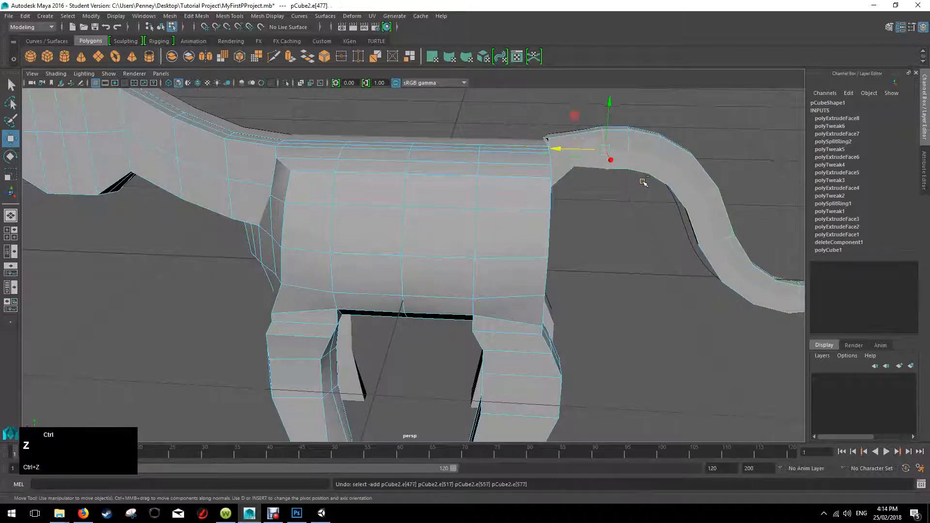
pyautogui.hotkey('ctrl', 'z')
pyautogui.hotkey('ctrl', 'z')
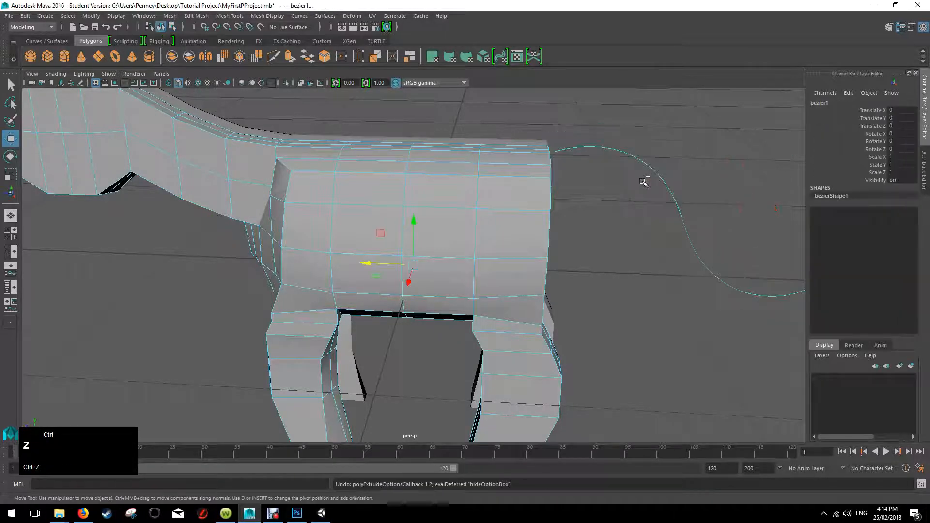
# Select only the tail curve and move it backward, away from the body, to a Translate Z of -0.172.
pyautogui.keyDown('alt'); pyautogui.moveTo(644, 181); pyautogui.dragTo(633, 194); pyautogui.keyUp('alt')
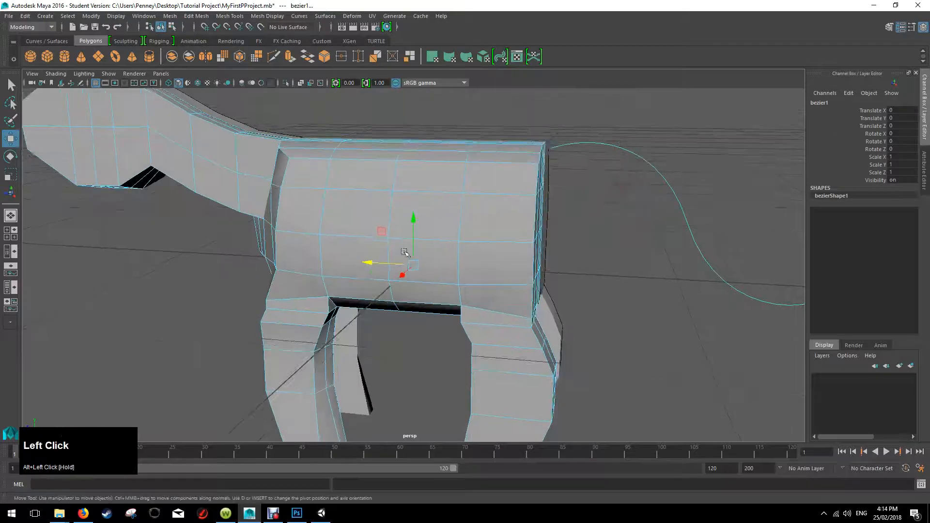
pyautogui.moveTo(369, 264); pyautogui.dragTo(413, 268)
pyautogui.hotkey('ctrl', 'z')
pyautogui.click(646, 160)
pyautogui.keyDown('alt'); pyautogui.moveTo(565, 212); pyautogui.dragTo(589, 217); pyautogui.keyUp('alt')
pyautogui.press('space')
pyautogui.press('space')
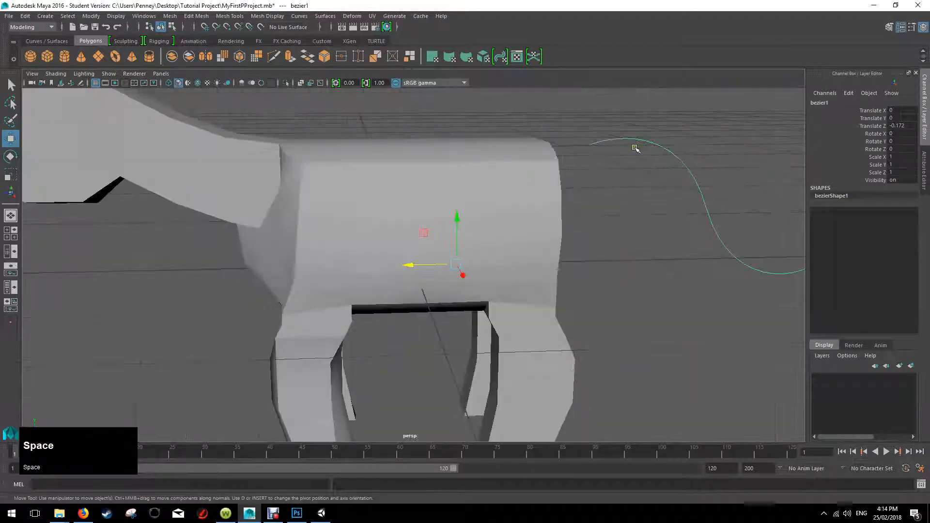
# Try selecting the upper rear centre face on one half of the body in face mode.
pyautogui.keyDown('alt'); pyautogui.moveTo(602, 182); pyautogui.dragTo(515, 180); pyautogui.keyUp('alt')
pyautogui.rightClick(516, 184)
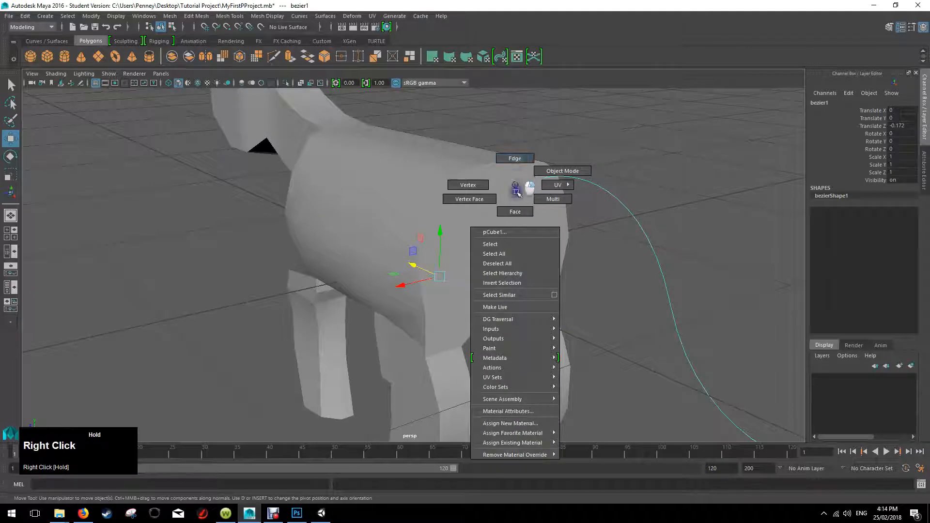
pyautogui.moveTo(515, 185); pyautogui.dragTo(515, 212, button='right')
pyautogui.click(506, 185)
pyautogui.click(495, 178)
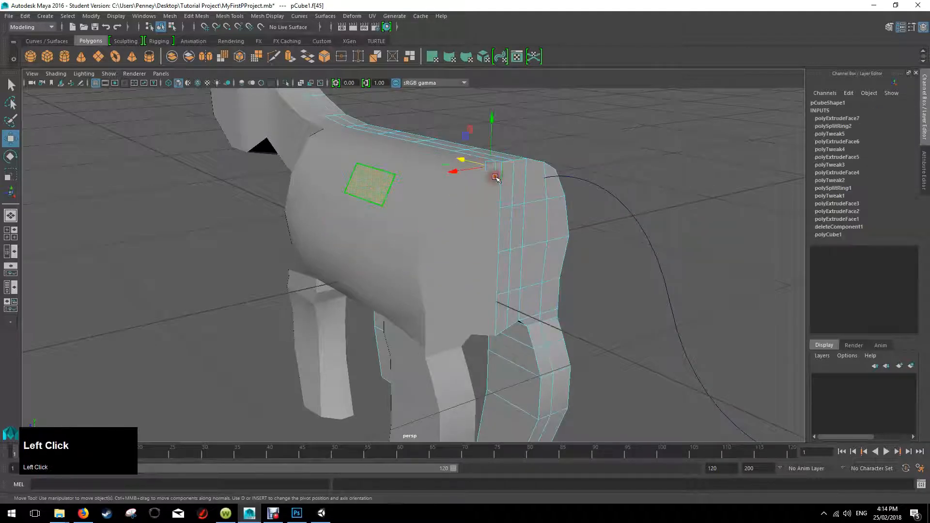
pyautogui.click(511, 199)
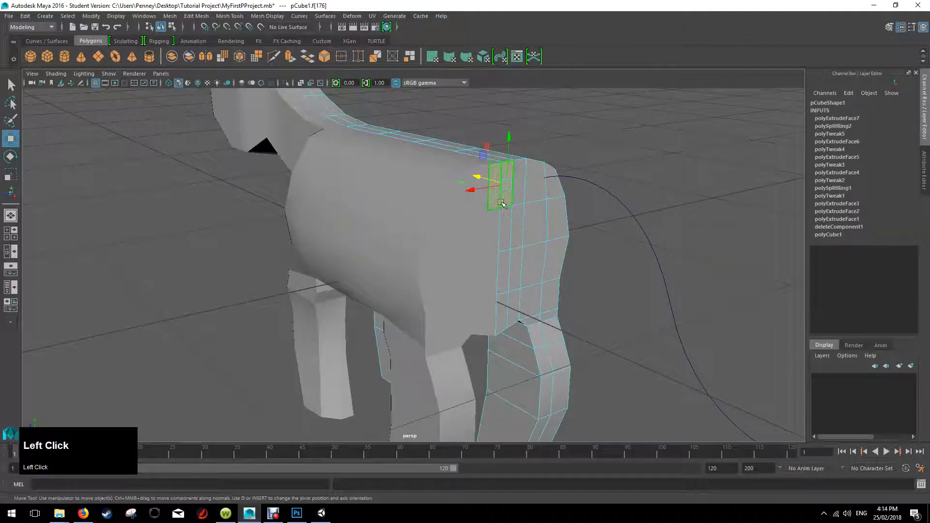
pyautogui.click(487, 227)
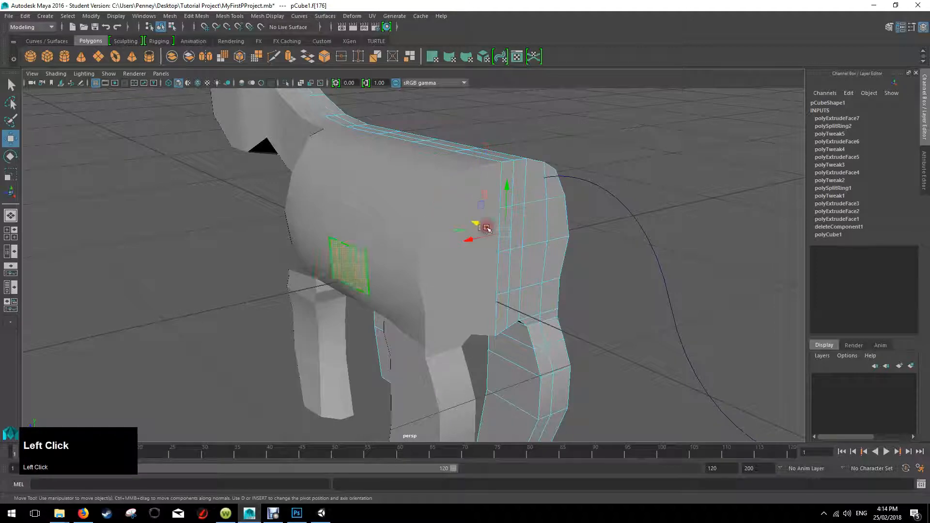
# Switch the other body half to face selection and select its upper rear centre face together with the tail curve.
pyautogui.rightClick(483, 196)
pyautogui.click(514, 181)
pyautogui.moveTo(482, 198); pyautogui.dragTo(489, 211, button='right')
pyautogui.click(497, 188)
pyautogui.click(578, 180)
pyautogui.keyDown('alt'); pyautogui.moveTo(584, 185); pyautogui.dragTo(590, 200); pyautogui.keyUp('alt')
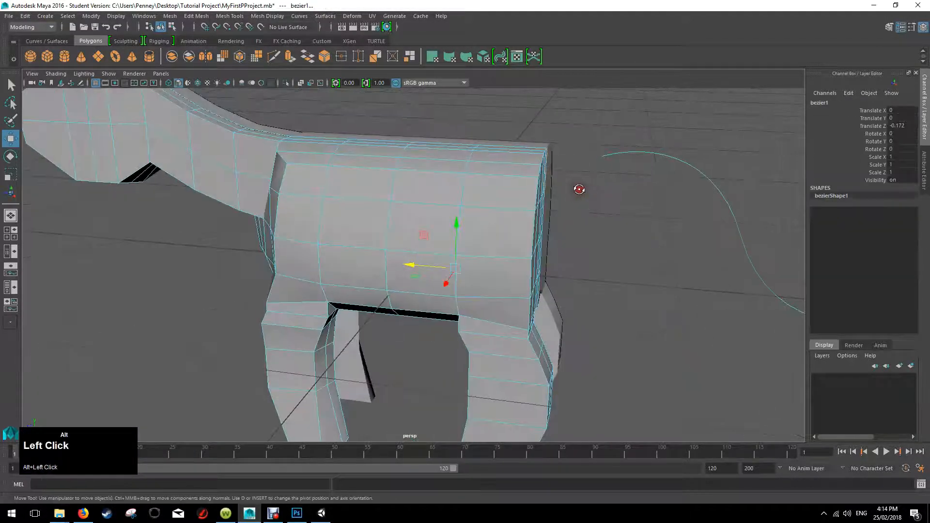
# Extrude the selected face along the selected curve with 20 divisions and a taper of 0.5.
pyautogui.click(196, 16)
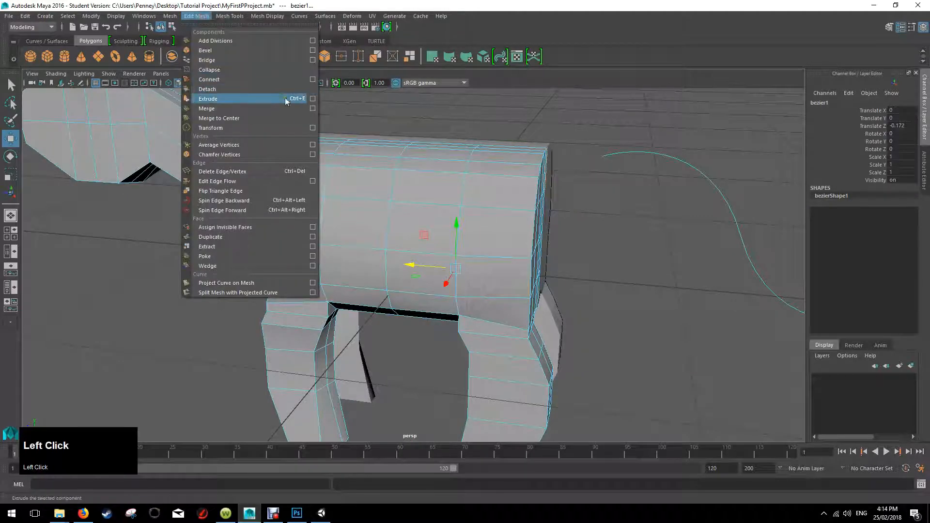
pyautogui.click(313, 99)
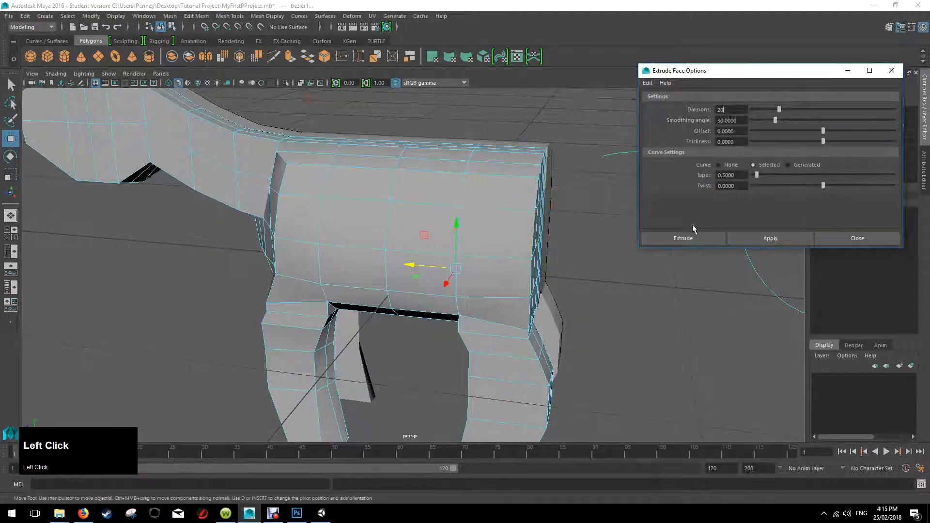
pyautogui.click(683, 238)
# Examine from behind and above how the base of the extruded tail meets the body and the mirrored half.
pyautogui.scroll(-3, 639, 208)
pyautogui.keyDown('alt'); pyautogui.moveTo(596, 213); pyautogui.dragTo(492, 242); pyautogui.keyUp('alt')
pyautogui.scroll(5, 440, 218)
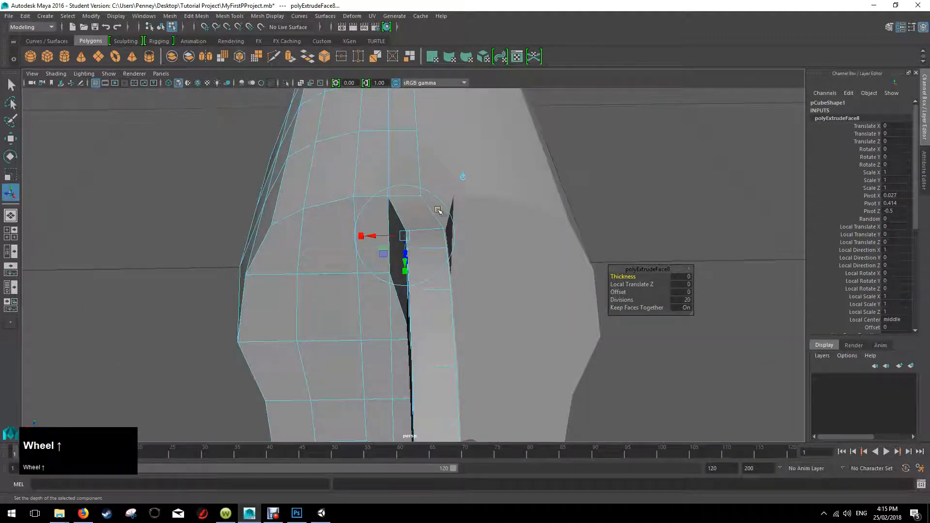
pyautogui.scroll(3, 434, 209)
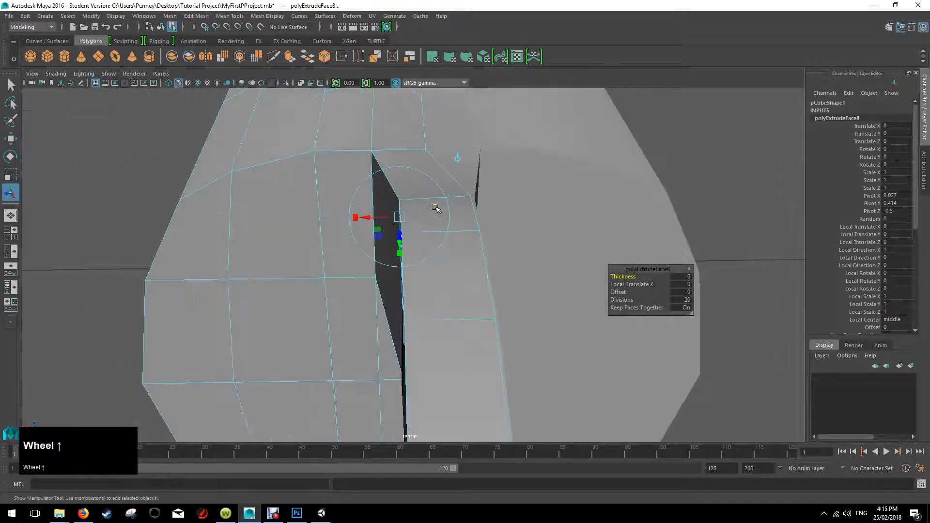
pyautogui.scroll(-2, 441, 197)
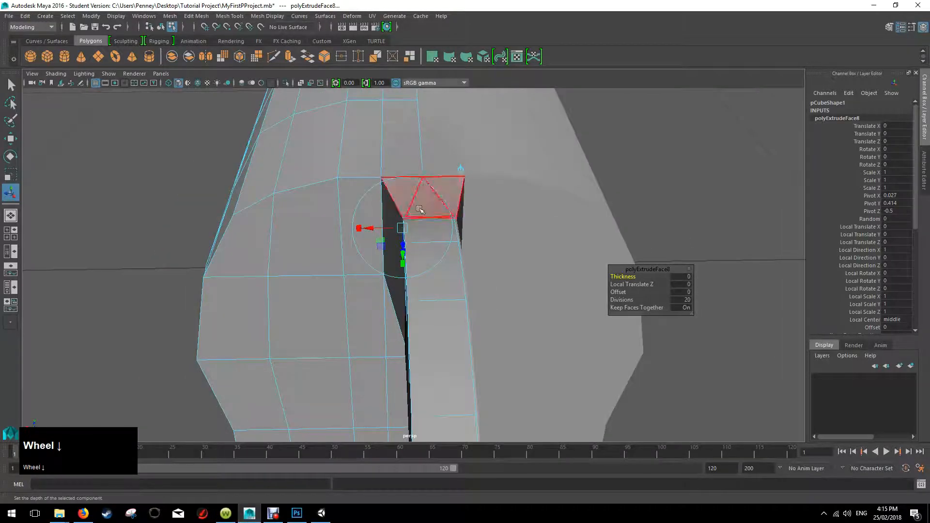
pyautogui.keyDown('alt'); pyautogui.moveTo(429, 208); pyautogui.dragTo(475, 236); pyautogui.keyUp('alt')
pyautogui.moveTo(503, 286)
pyautogui.keyDown('alt'); pyautogui.mouseDown()
pyautogui.moveTo(519, 290)
pyautogui.moveTo(494, 276)
pyautogui.mouseUp(); pyautogui.keyUp('alt')
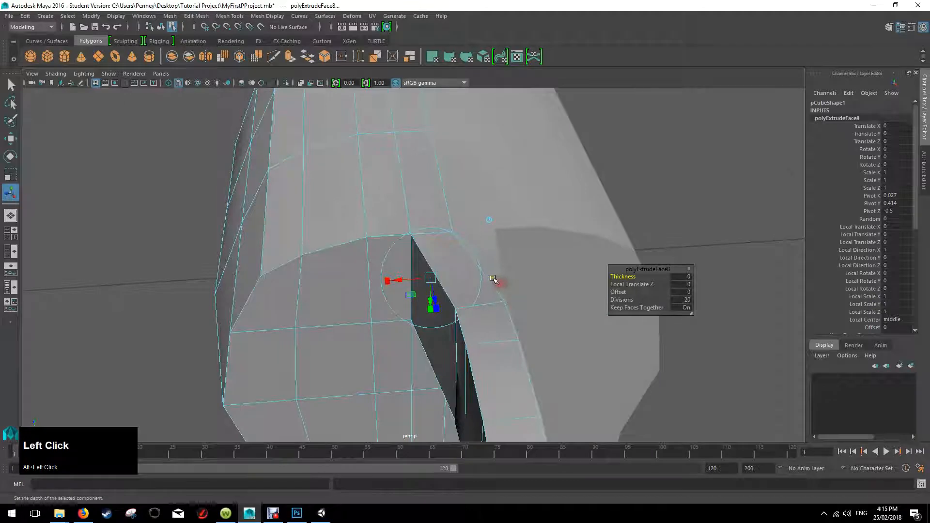
pyautogui.press('space')
pyautogui.press('space')
pyautogui.keyDown('alt'); pyautogui.moveTo(499, 236); pyautogui.dragTo(529, 250); pyautogui.keyUp('alt')
pyautogui.scroll(-5, 528, 257)
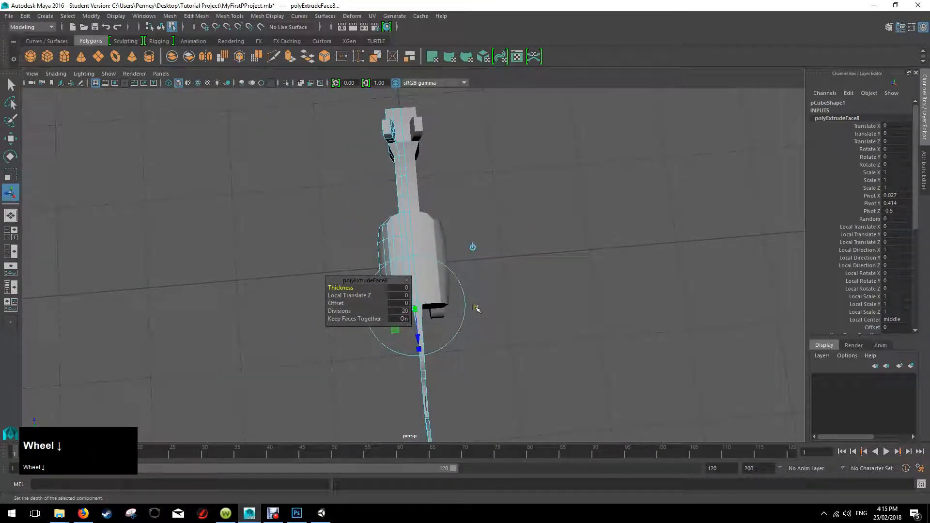
# Select the extruded tail faces from above and move them sideways to line the tail up with the body's centre line.
pyautogui.keyDown('alt'); pyautogui.moveTo(474, 308); pyautogui.dragTo(504, 271, button='middle'); pyautogui.keyUp('alt')
pyautogui.keyDown('alt'); pyautogui.moveTo(504, 272); pyautogui.dragTo(504, 270); pyautogui.keyUp('alt')
pyautogui.moveTo(445, 275); pyautogui.dragTo(524, 441)
pyautogui.keyDown('alt'); pyautogui.moveTo(560, 318); pyautogui.dragTo(563, 282); pyautogui.keyUp('alt')
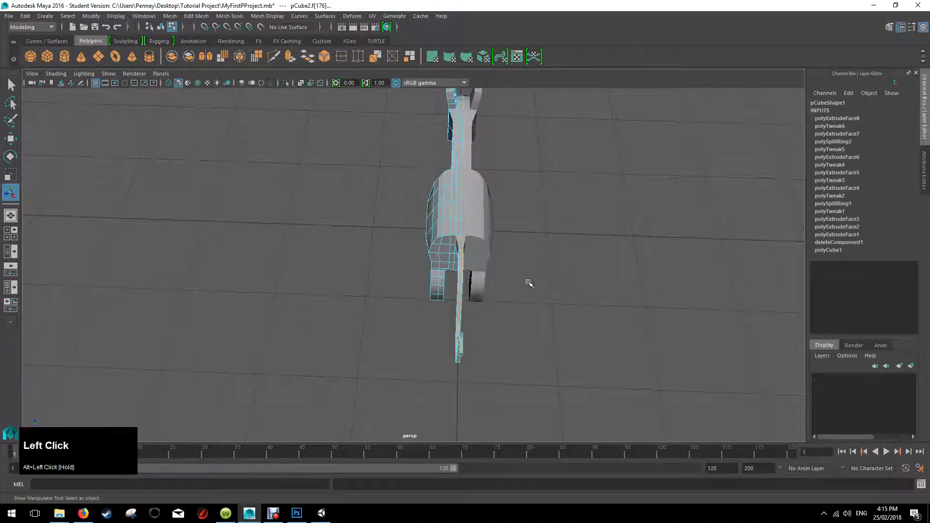
pyautogui.press('w')
pyautogui.moveTo(411, 307); pyautogui.dragTo(421, 306)
pyautogui.scroll(5, 569, 276)
pyautogui.keyDown('alt'); pyautogui.moveTo(588, 266); pyautogui.dragTo(585, 247); pyautogui.keyUp('alt')
pyautogui.moveTo(459, 330); pyautogui.dragTo(457, 330)
# Switch to vertex selection, pick the upper centre vertex at the tail's base and move it sideways to close the centre gap.
pyautogui.keyDown('alt'); pyautogui.moveTo(573, 288); pyautogui.dragTo(564, 235); pyautogui.keyUp('alt')
pyautogui.moveTo(563, 234); pyautogui.dragTo(543, 235, button='right')
pyautogui.click(536, 239)
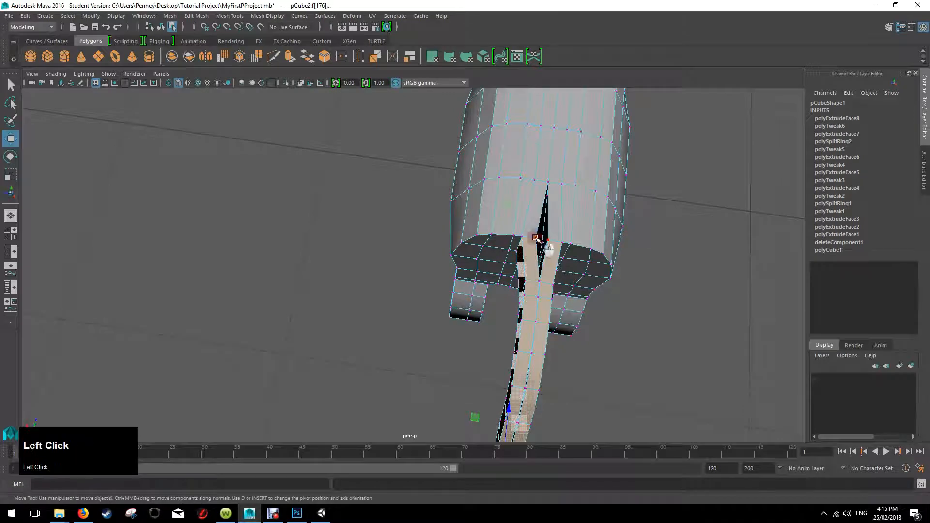
pyautogui.click(492, 231)
pyautogui.moveTo(491, 231); pyautogui.dragTo(495, 232)
# Examine the tail and its connection to the body from several angles, and frame the view on the selected tail-base vertex.
pyautogui.keyDown('alt'); pyautogui.moveTo(496, 232); pyautogui.dragTo(576, 263); pyautogui.keyUp('alt')
pyautogui.keyDown('alt'); pyautogui.moveTo(578, 245); pyautogui.dragTo(557, 201); pyautogui.keyUp('alt')
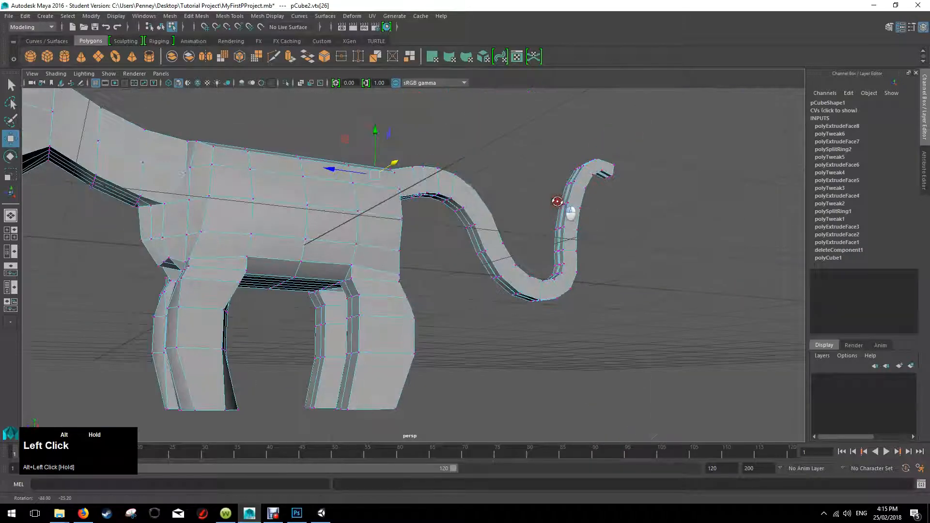
pyautogui.scroll(-4, 473, 217)
pyautogui.keyDown('alt'); pyautogui.moveTo(473, 216); pyautogui.dragTo(457, 239); pyautogui.keyUp('alt')
pyautogui.keyDown('alt'); pyautogui.moveTo(457, 239); pyautogui.dragTo(467, 241, button='middle'); pyautogui.keyUp('alt')
pyautogui.scroll(3, 455, 243)
pyautogui.scroll(-5, 449, 241)
pyautogui.scroll(-2, 448, 244)
pyautogui.scroll(6, 438, 245)
pyautogui.keyDown('alt'); pyautogui.hscroll(-3, 504, 276); pyautogui.keyUp('alt')
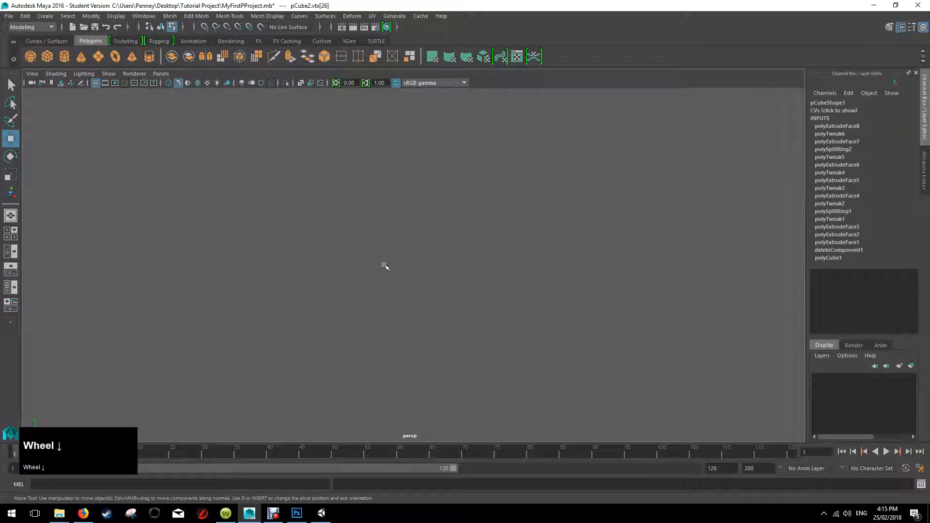
pyautogui.press('f')
pyautogui.click(469, 234)
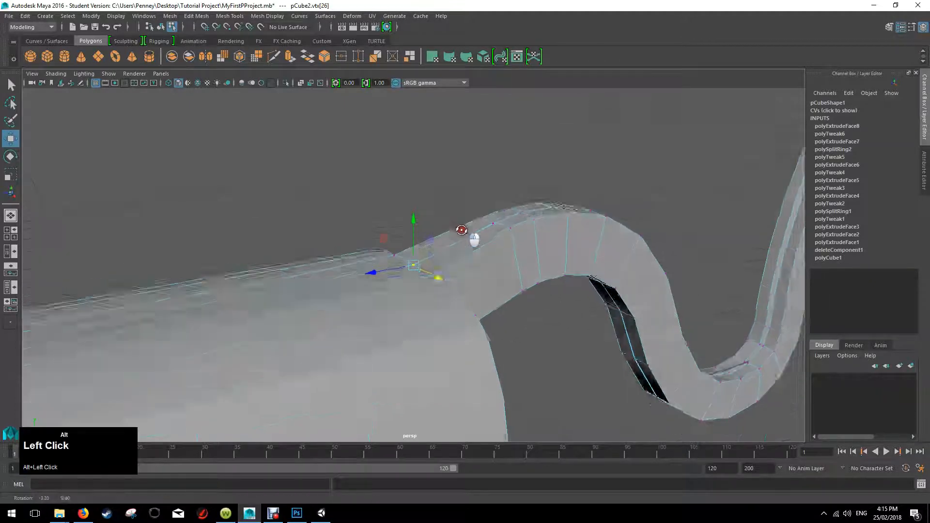
pyautogui.scroll(-10, 465, 240)
# Select a vertex on the front of the back, then one on the tail's first bend, and frame the view on the latter.
pyautogui.click(364, 281)
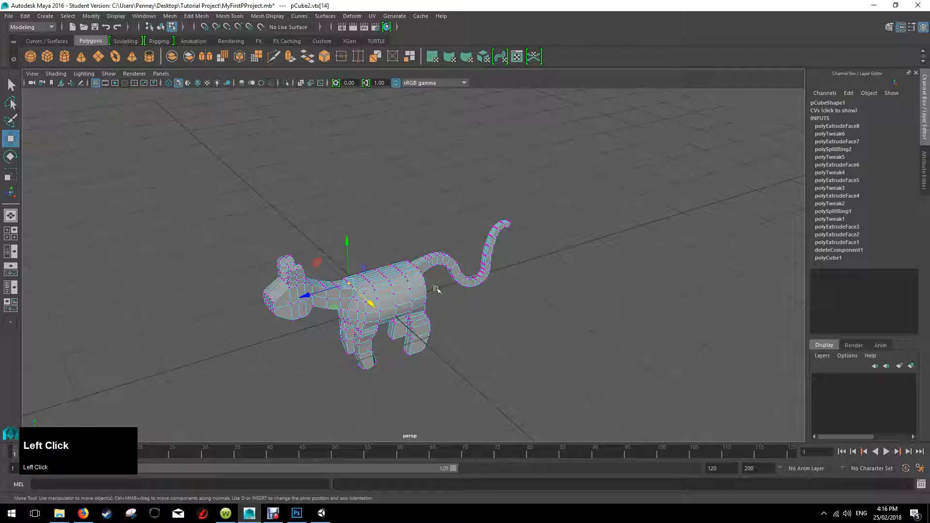
pyautogui.click(449, 262)
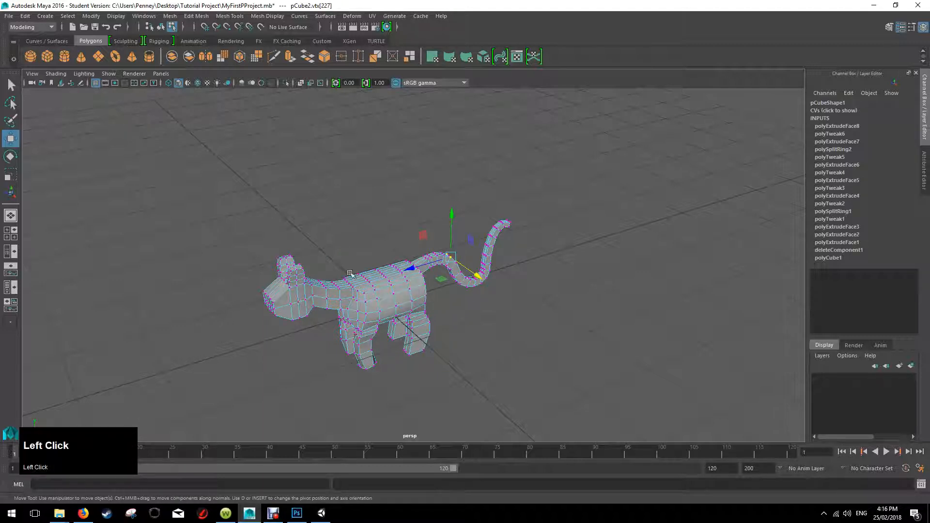
pyautogui.scroll(4, 459, 303)
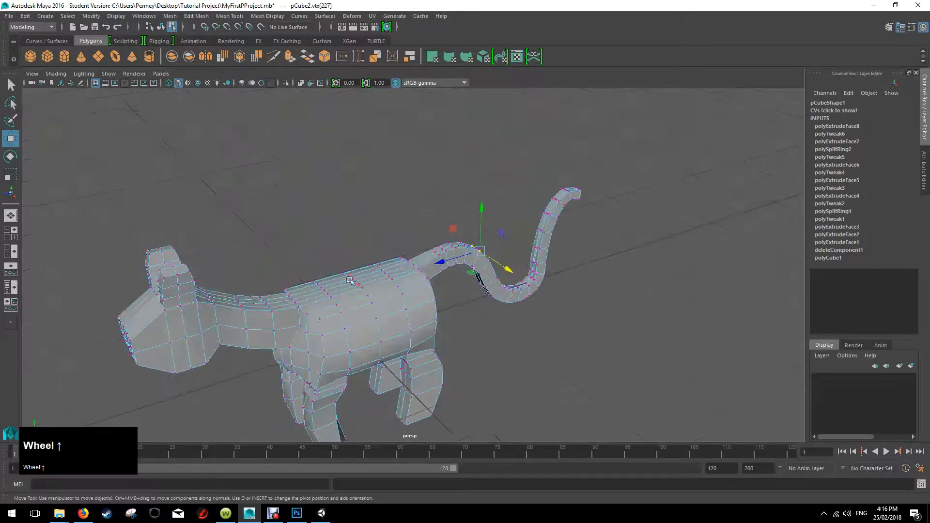
pyautogui.press('f')
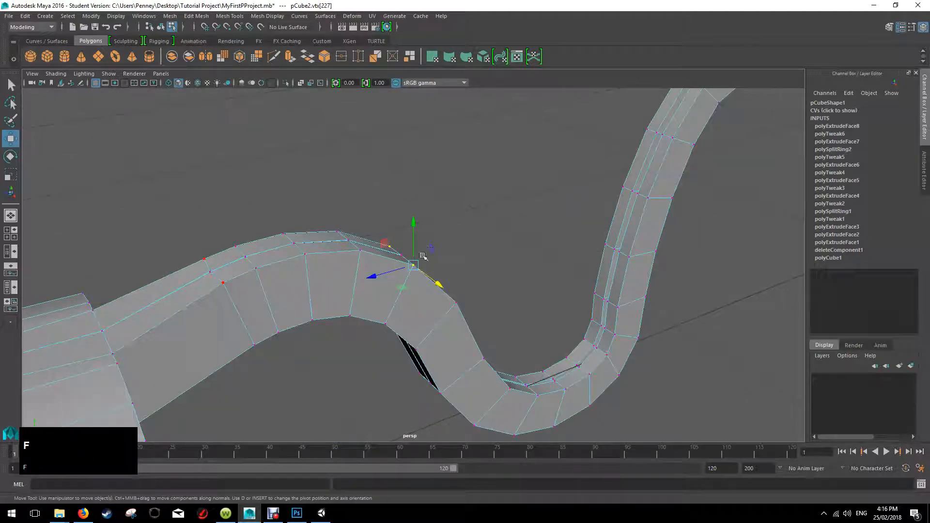
pyautogui.click(219, 286)
pyautogui.scroll(-8, 226, 285)
# Frame the view in turn on selected vertices of the head, the body and the tail.
pyautogui.click(320, 287)
pyautogui.press('f')
pyautogui.scroll(-6, 562, 257)
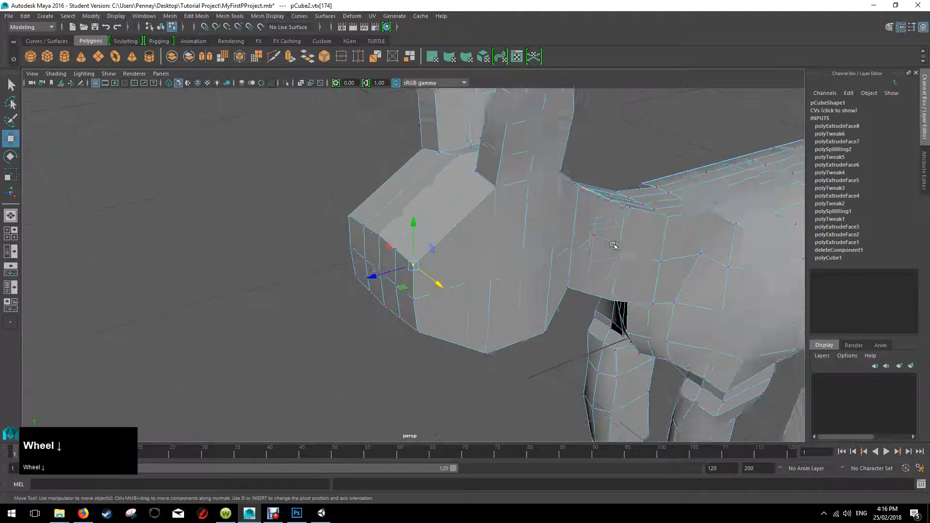
pyautogui.click(651, 243)
pyautogui.press('f')
pyautogui.click(631, 180)
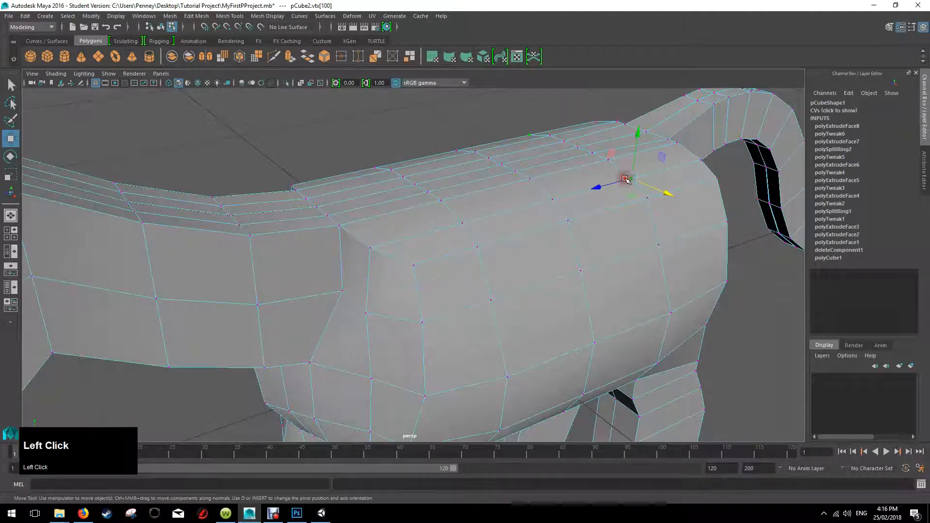
pyautogui.press('f')
pyautogui.click(654, 162)
pyautogui.press('f')
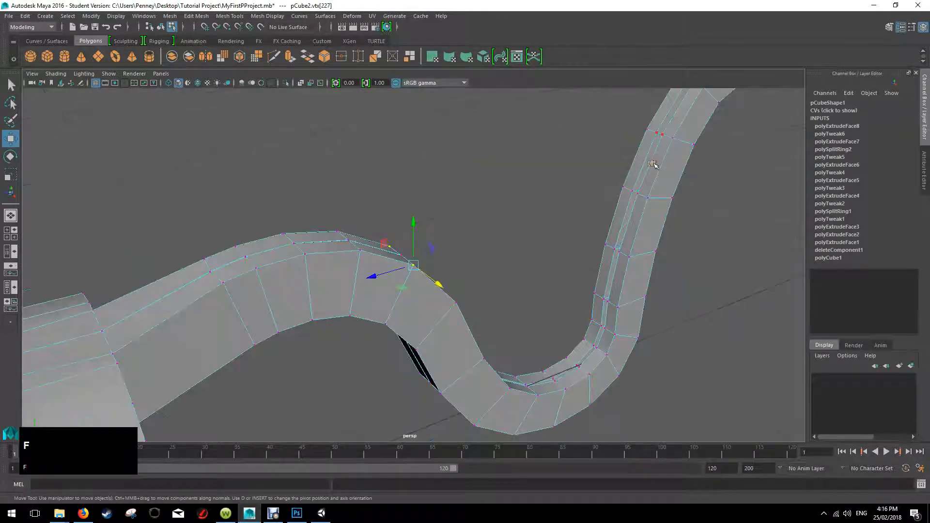
# Frame the view on a vertex near the tail's end, then select a vertex on the upper side of the body.
pyautogui.click(665, 140)
pyautogui.press('f')
pyautogui.scroll(-6, 538, 234)
pyautogui.keyDown('alt'); pyautogui.moveTo(432, 285); pyautogui.dragTo(566, 203, button='middle'); pyautogui.keyUp('alt')
pyautogui.scroll(3, 566, 203)
pyautogui.click(433, 222)
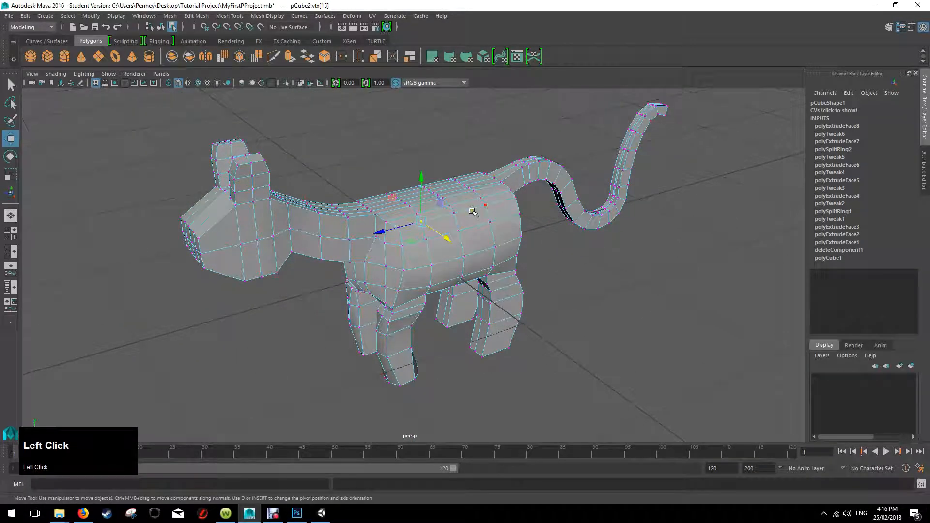
pyautogui.keyDown('alt'); pyautogui.moveTo(473, 212); pyautogui.dragTo(477, 232); pyautogui.keyUp('alt')
pyautogui.keyDown('alt'); pyautogui.moveTo(402, 220); pyautogui.dragTo(339, 216); pyautogui.keyUp('alt')
# Activate the Select tool, select all vertices of the model, and clear the selection.
pyautogui.click(11, 85)
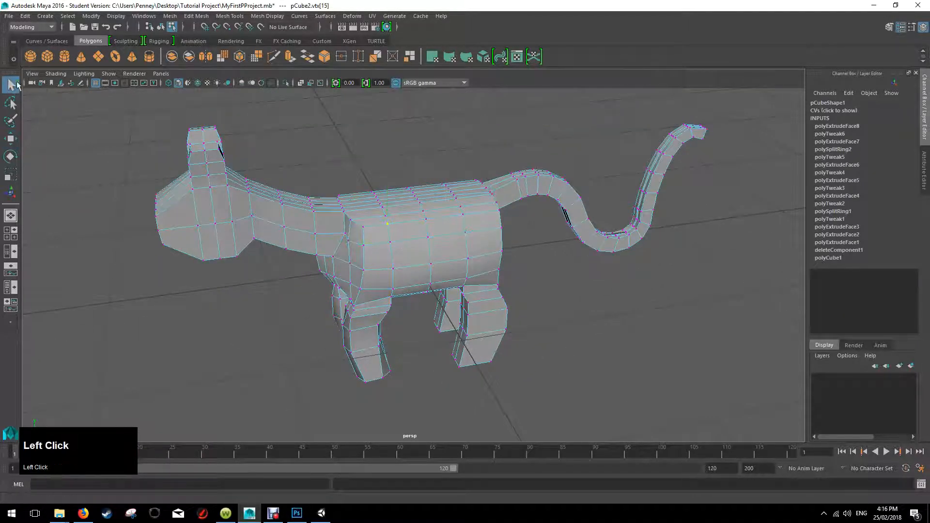
pyautogui.moveTo(107, 114); pyautogui.dragTo(697, 387)
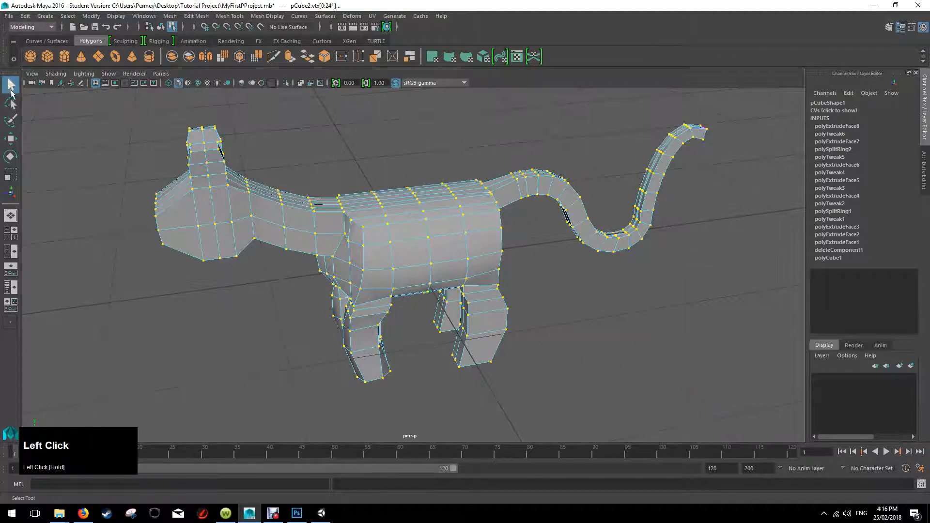
pyautogui.click(11, 86)
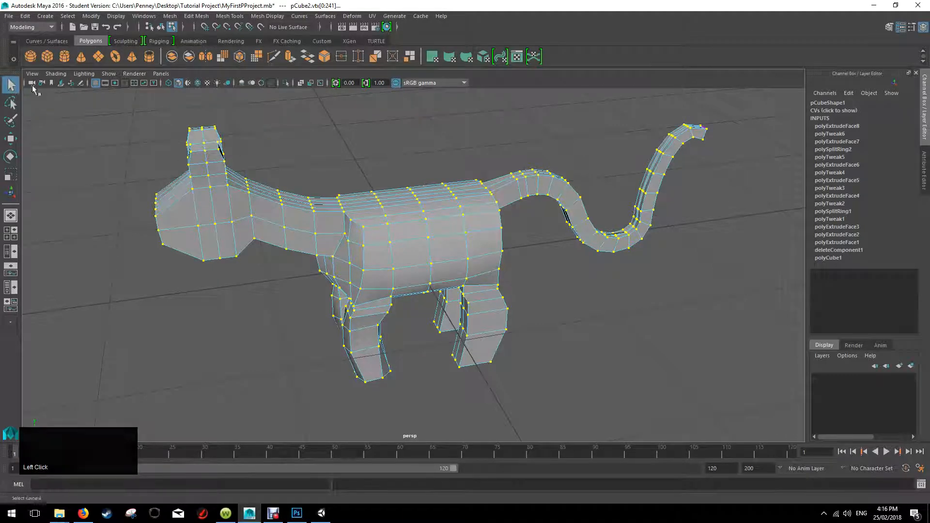
pyautogui.click(262, 148)
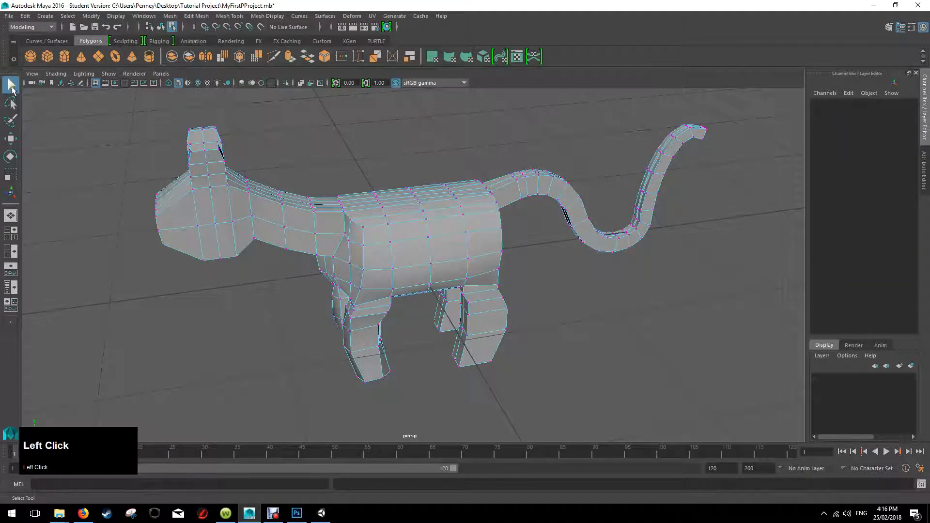
# Open the Tool Settings for the Select tool and enable Soft Select.
pyautogui.click(144, 16)
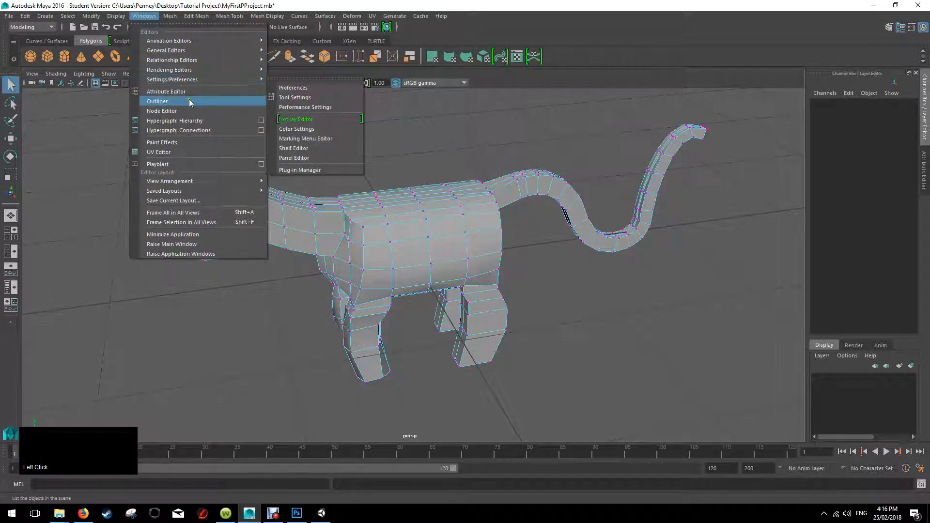
pyautogui.moveTo(187, 51)
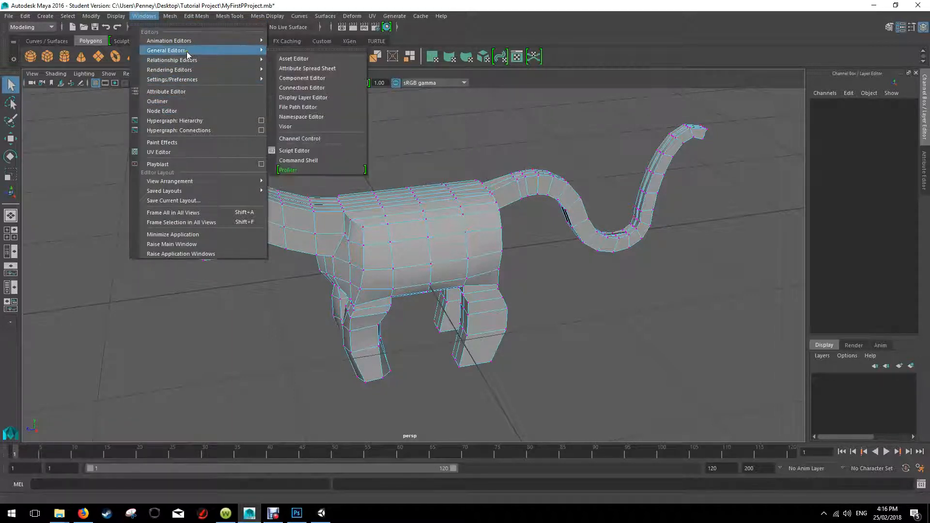
pyautogui.moveTo(203, 79)
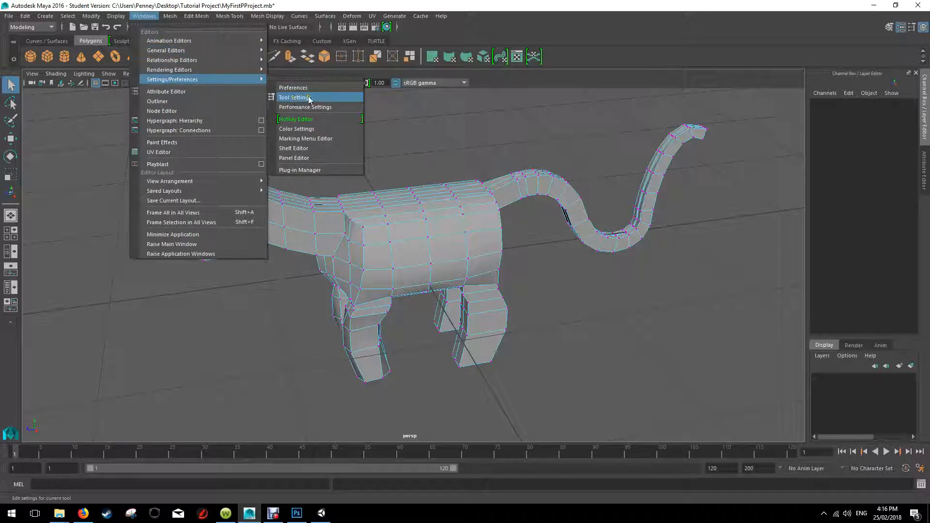
pyautogui.click(293, 98)
pyautogui.moveTo(63, 59); pyautogui.dragTo(10, 90)
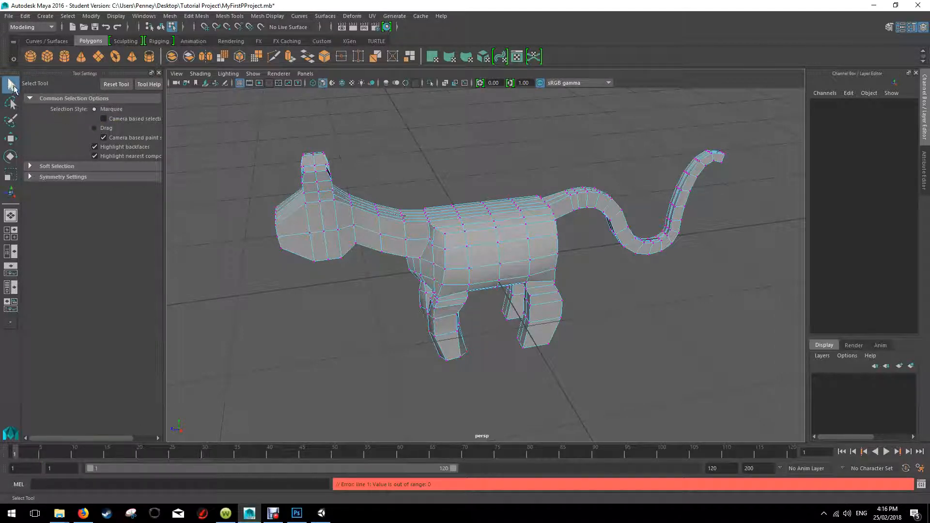
pyautogui.click(30, 166)
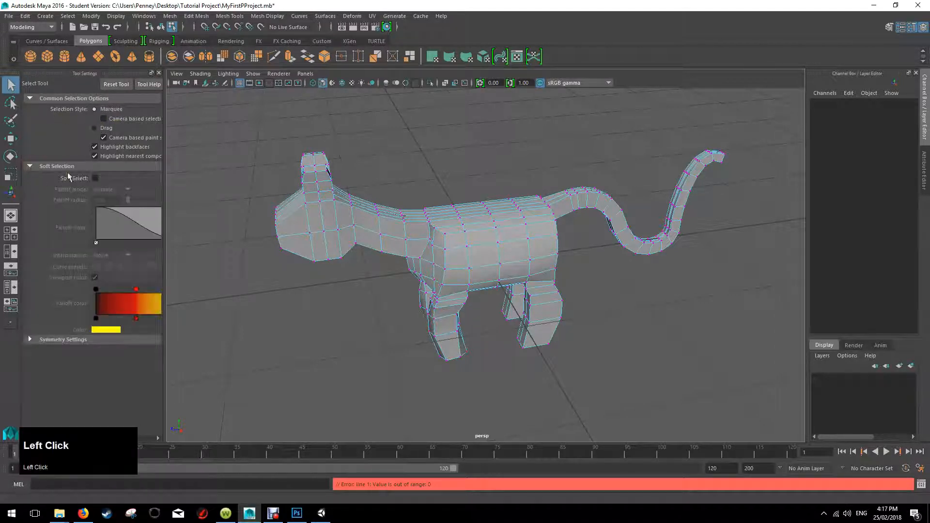
pyautogui.click(96, 178)
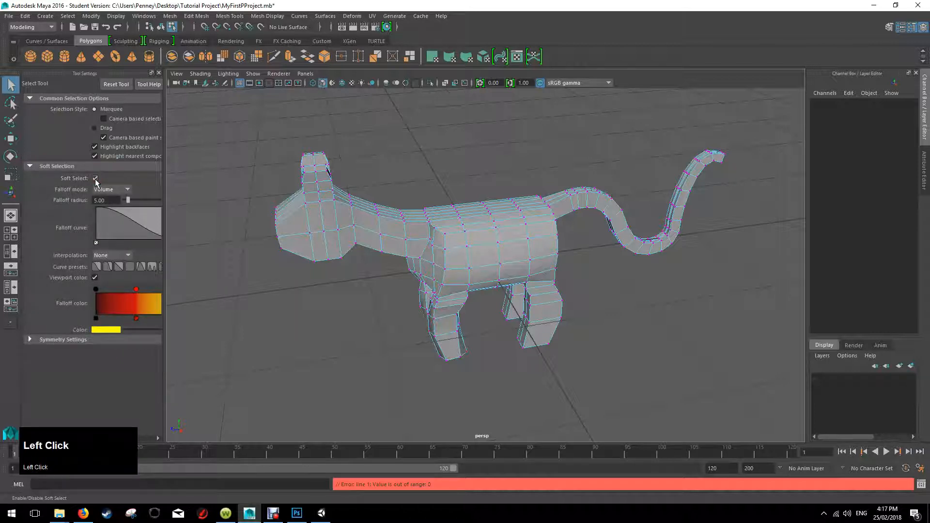
# Try moving a vertex on the upper side of the body sideways with soft selection, and undo the move.
pyautogui.click(455, 225)
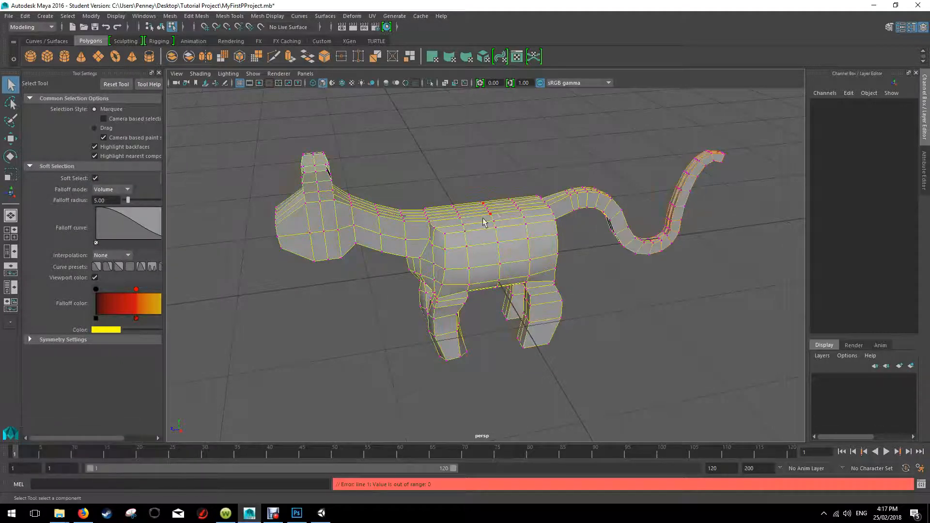
pyautogui.scroll(5, 499, 216)
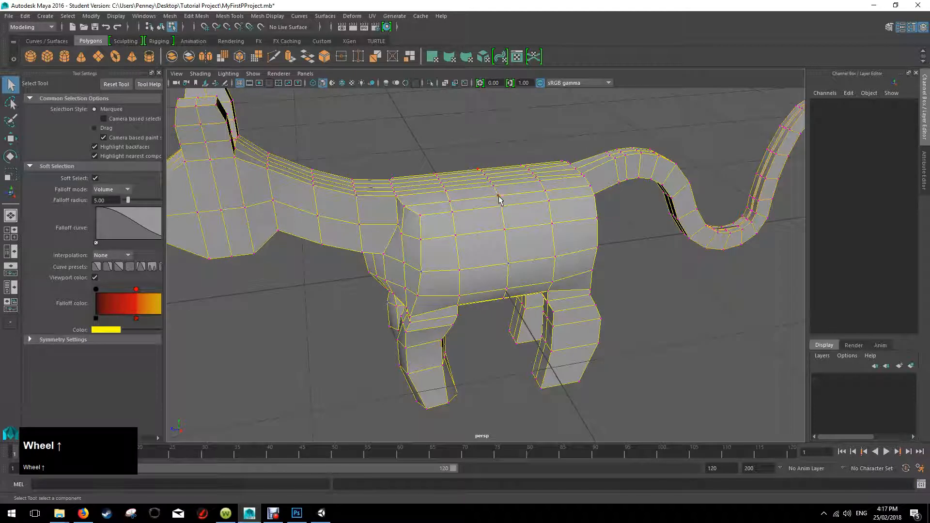
pyautogui.click(500, 199)
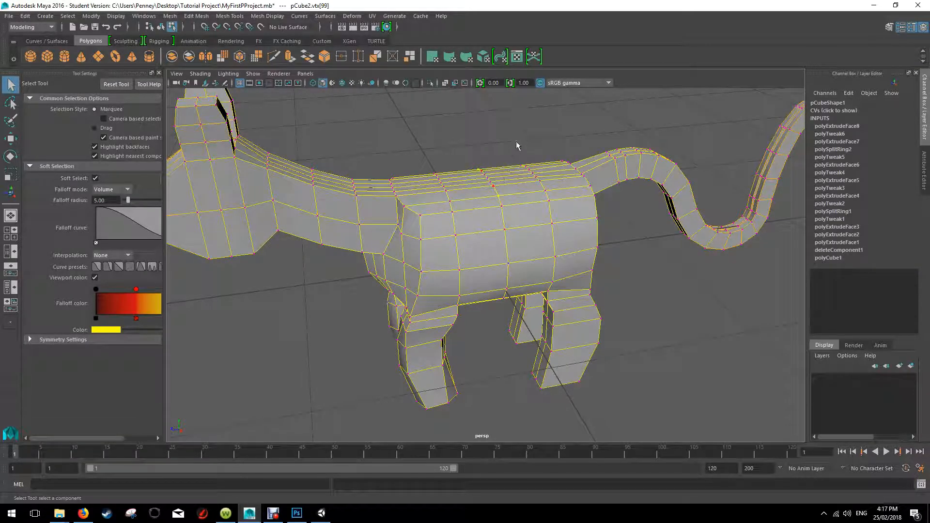
pyautogui.press('w')
pyautogui.moveTo(512, 215); pyautogui.dragTo(533, 237)
pyautogui.hotkey('ctrl', 'z')
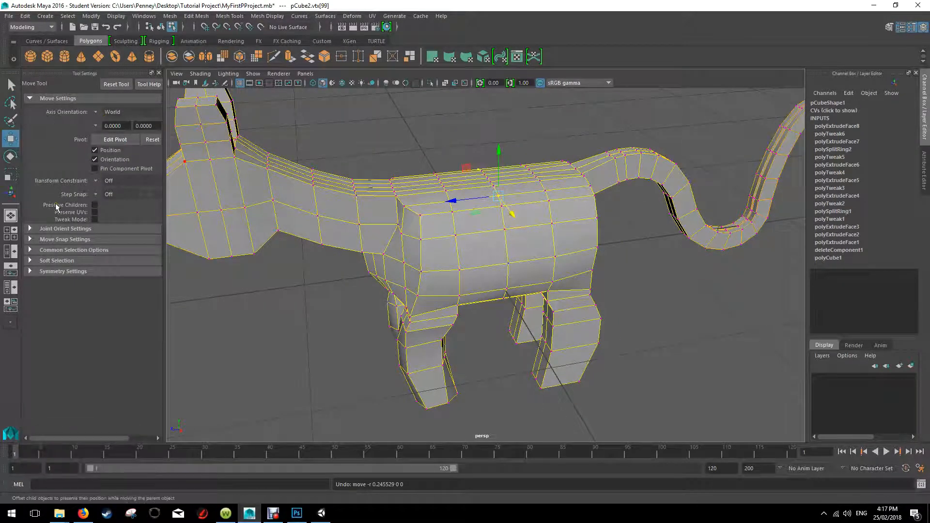
# Set the soft selection falloff radius to 0.67 and select the middle vertex on the side of the body.
pyautogui.click(10, 86)
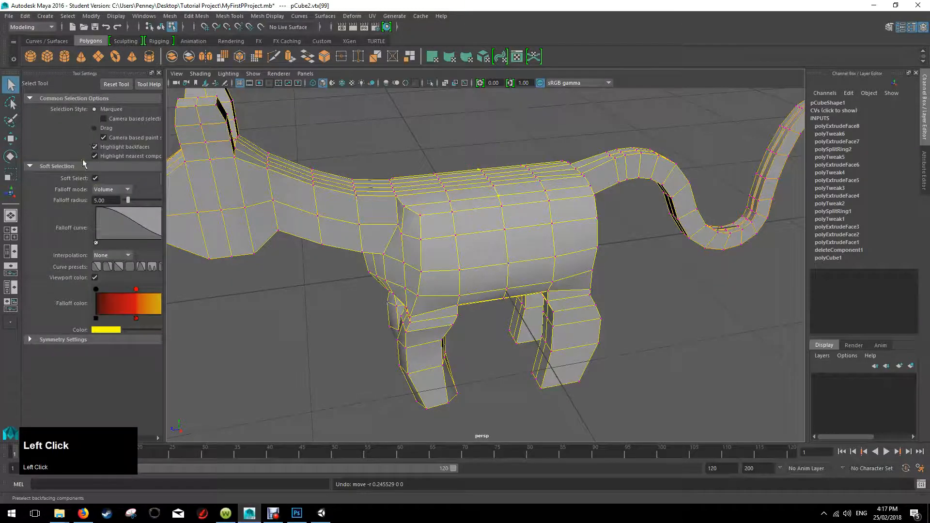
pyautogui.moveTo(128, 201); pyautogui.dragTo(125, 203)
pyautogui.keyDown('alt'); pyautogui.moveTo(436, 195); pyautogui.dragTo(517, 179); pyautogui.keyUp('alt')
pyautogui.click(571, 249)
pyautogui.keyDown('alt'); pyautogui.moveTo(532, 209); pyautogui.dragTo(515, 201); pyautogui.keyUp('alt')
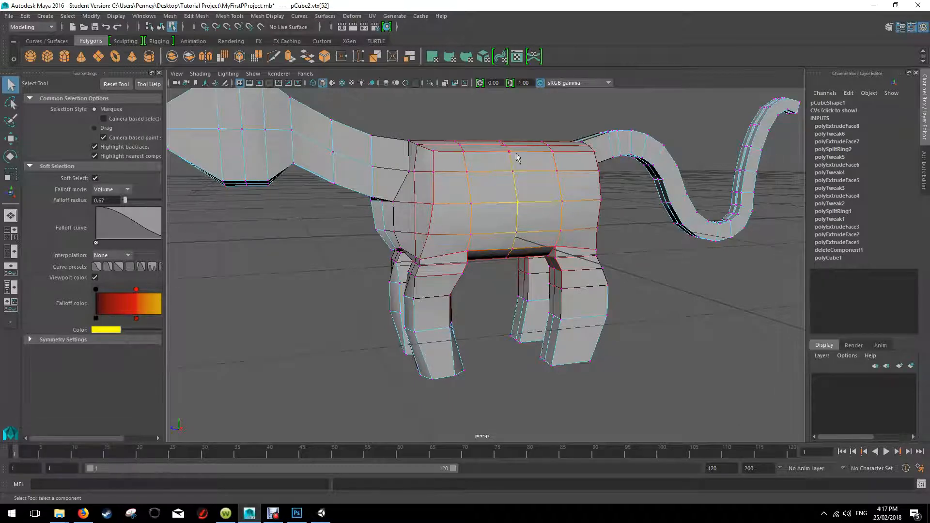
pyautogui.keyDown('alt'); pyautogui.moveTo(569, 189); pyautogui.dragTo(673, 240); pyautogui.keyUp('alt')
# Try pulling the body's middle side vertex outward with the 0.67 falloff radius, and undo the move.
pyautogui.press('w')
pyautogui.hotkey('ctrl', 'z')
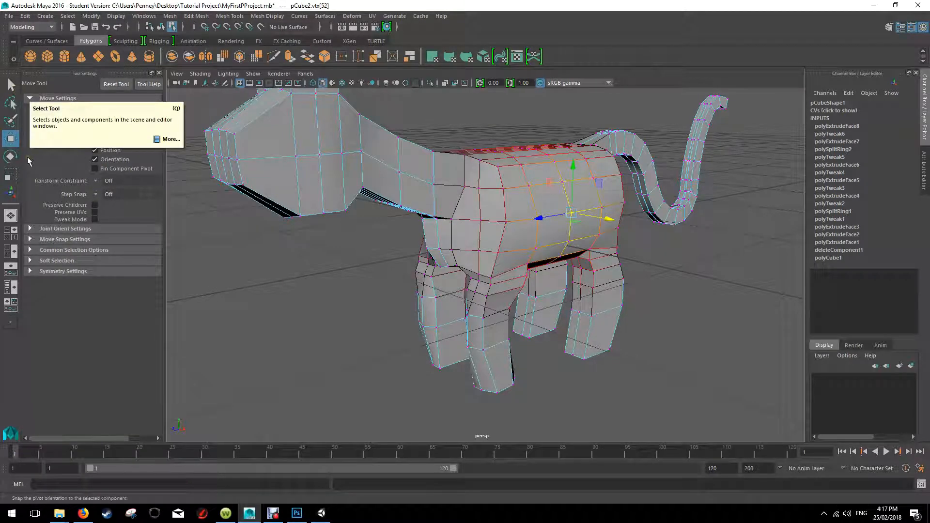
pyautogui.press('w')
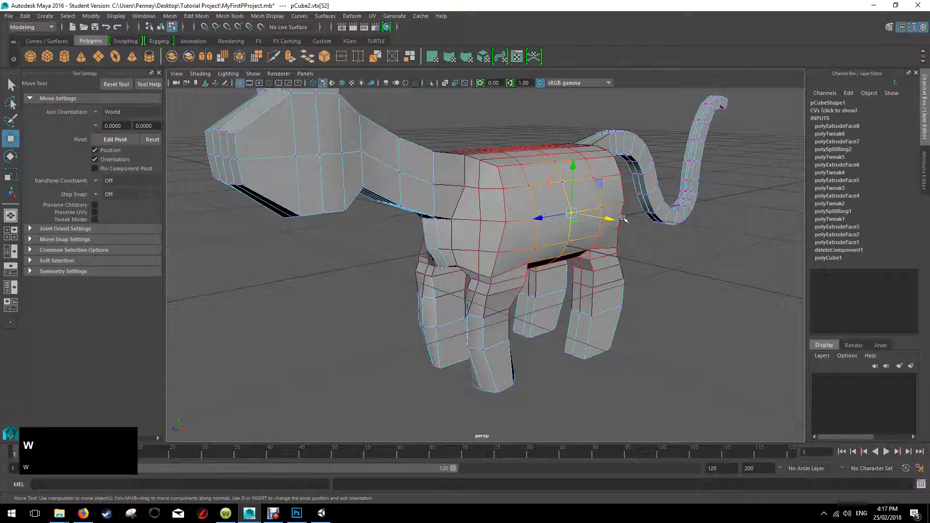
pyautogui.moveTo(614, 221); pyautogui.dragTo(652, 226)
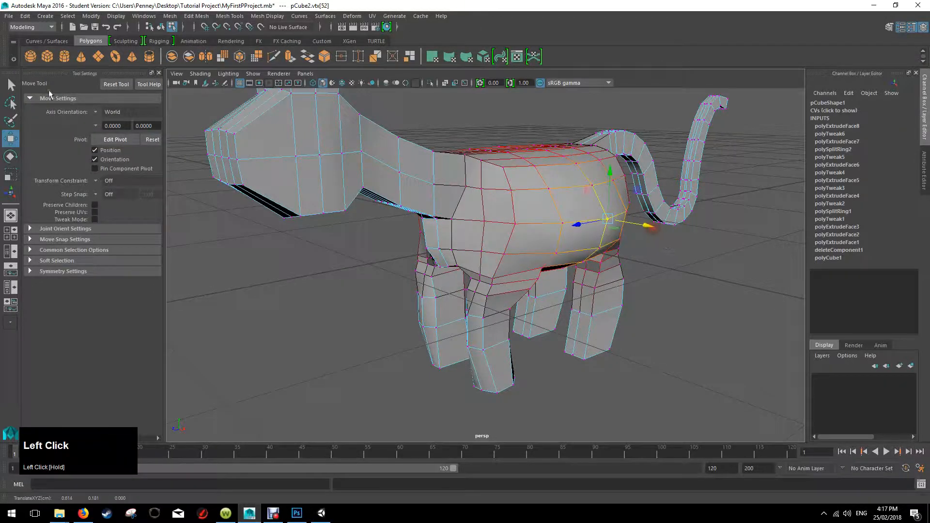
pyautogui.hotkey('ctrl', 'z')
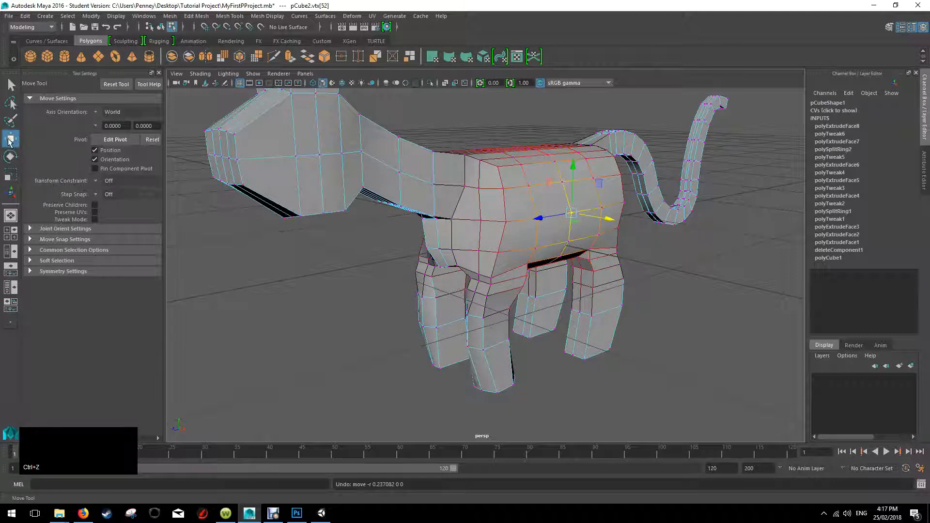
# Set the soft selection falloff radius to 0.1, then raise it to 0.2.
pyautogui.click(11, 86)
pyautogui.keyDown('alt'); pyautogui.moveTo(542, 208); pyautogui.dragTo(345, 199); pyautogui.keyUp('alt')
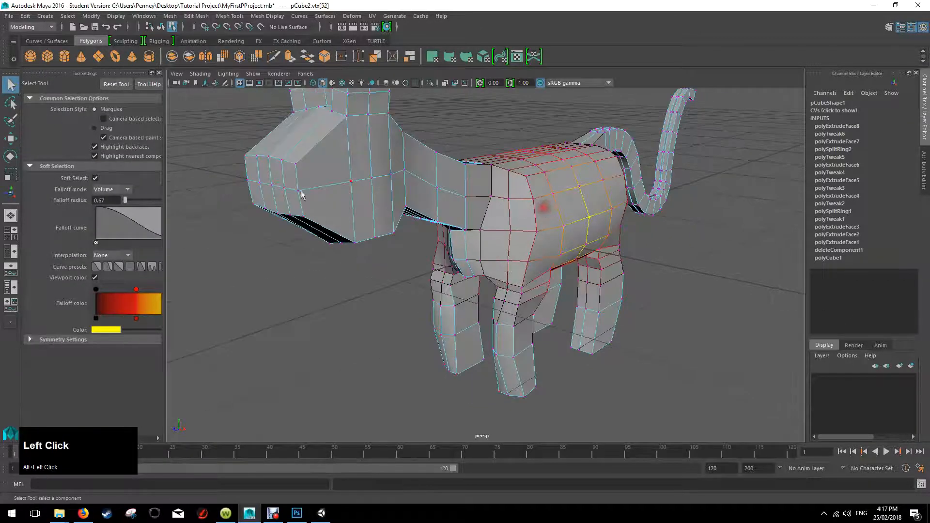
pyautogui.write('1')
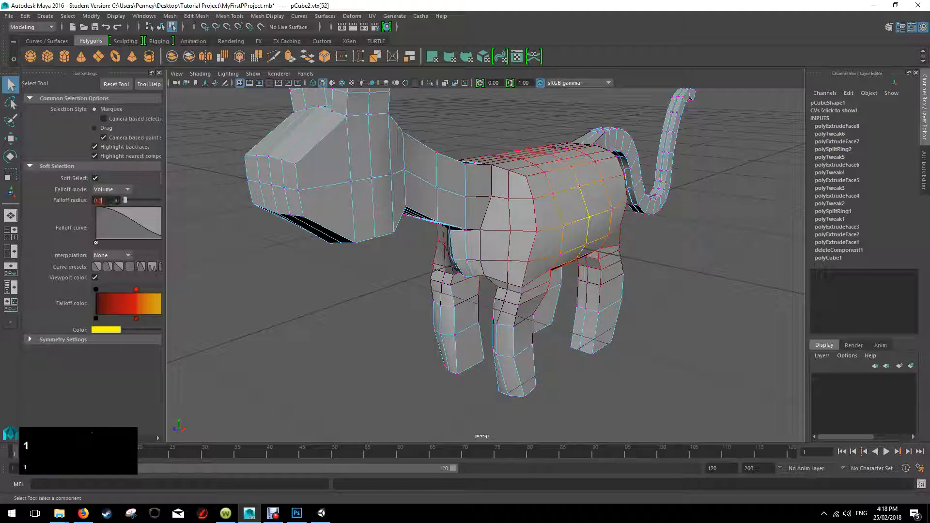
pyautogui.click(588, 217)
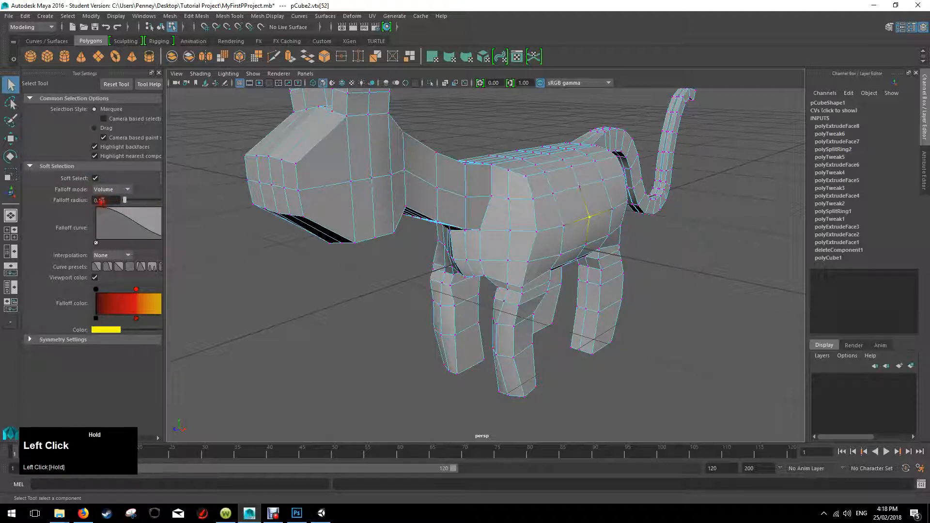
pyautogui.press('BackSpace')
pyautogui.write('2')
pyautogui.press('Return')
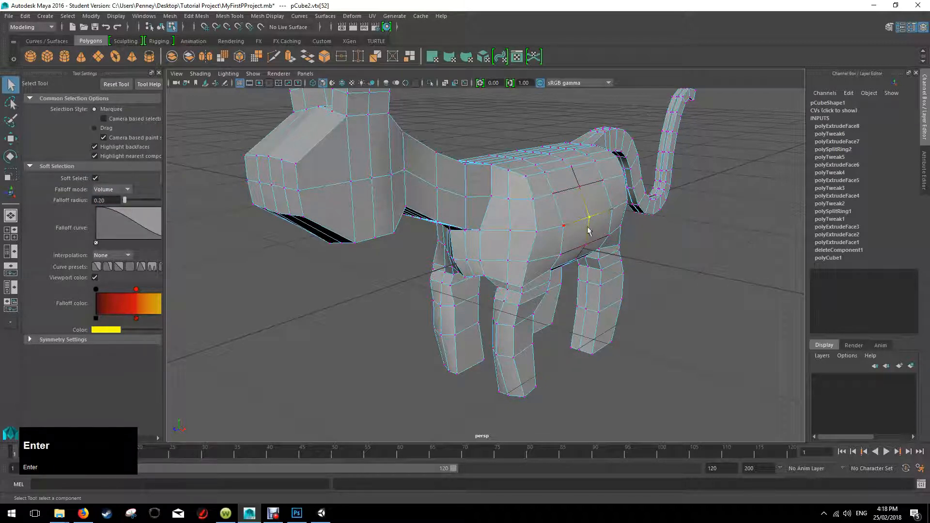
# Try pulling the body's side vertex outward with the 0.2 falloff radius, and undo the move.
pyautogui.press('w')
pyautogui.moveTo(632, 224); pyautogui.dragTo(676, 239)
pyautogui.hotkey('ctrl', 'z')
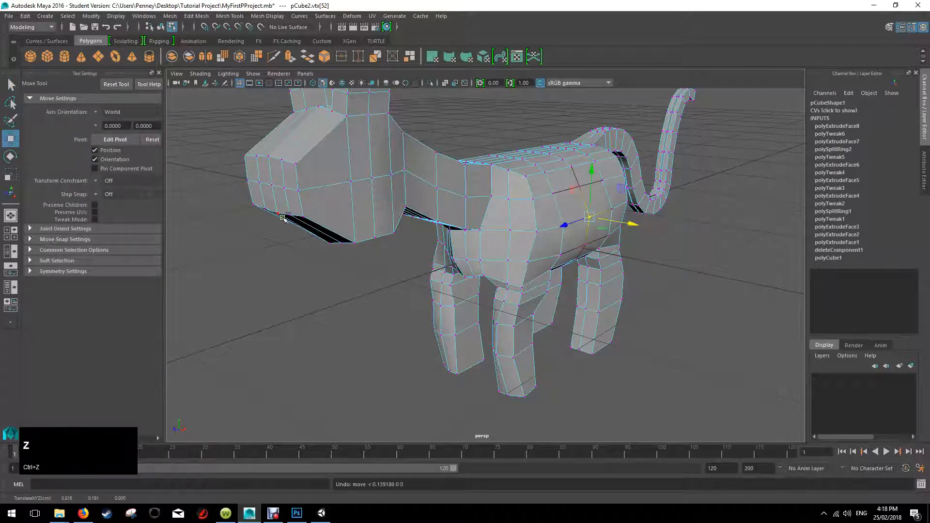
# Set the soft selection falloff radius to 0.4 and try moving the body's side vertex along the sideways axis.
pyautogui.click(11, 85)
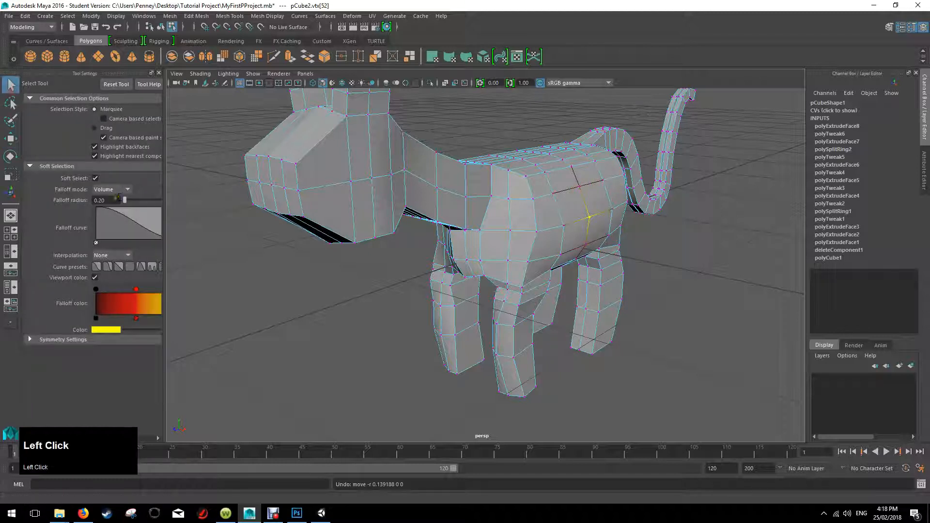
pyautogui.write('4')
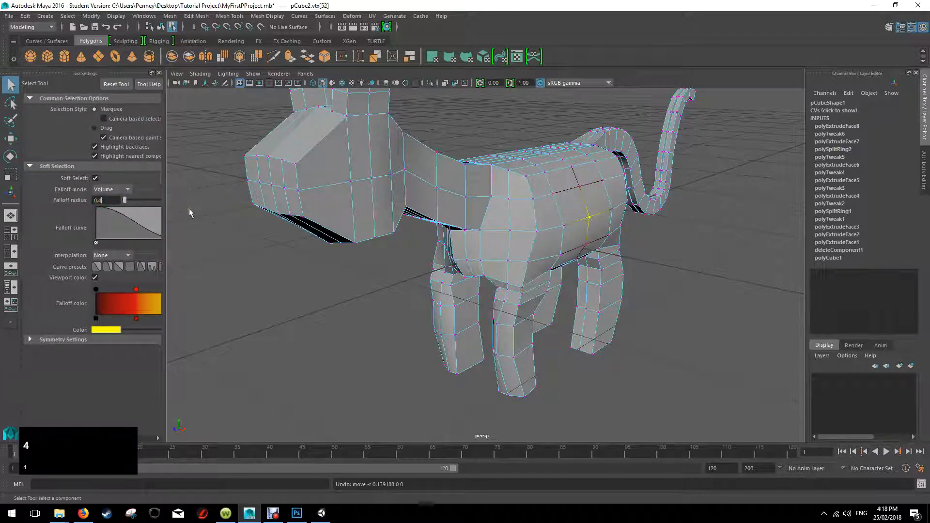
pyautogui.press('Return')
pyautogui.press('w')
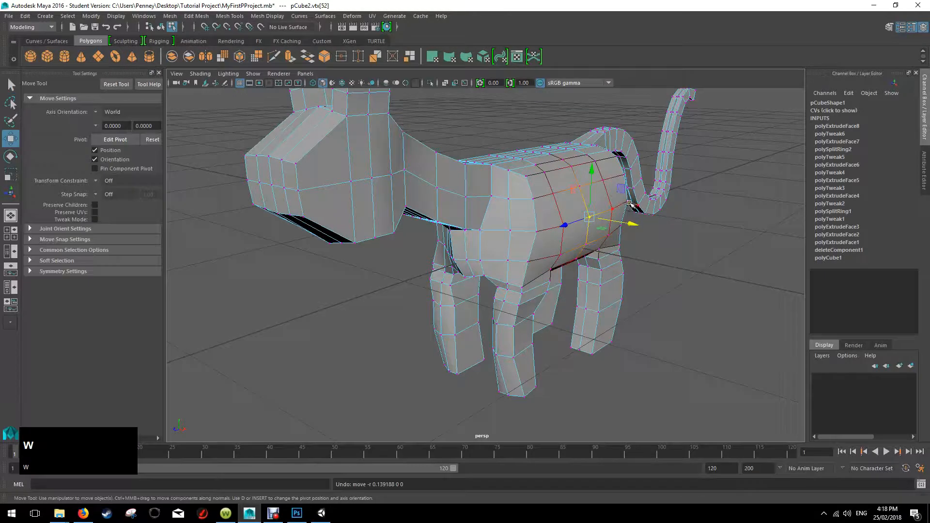
pyautogui.moveTo(632, 221); pyautogui.dragTo(578, 203)
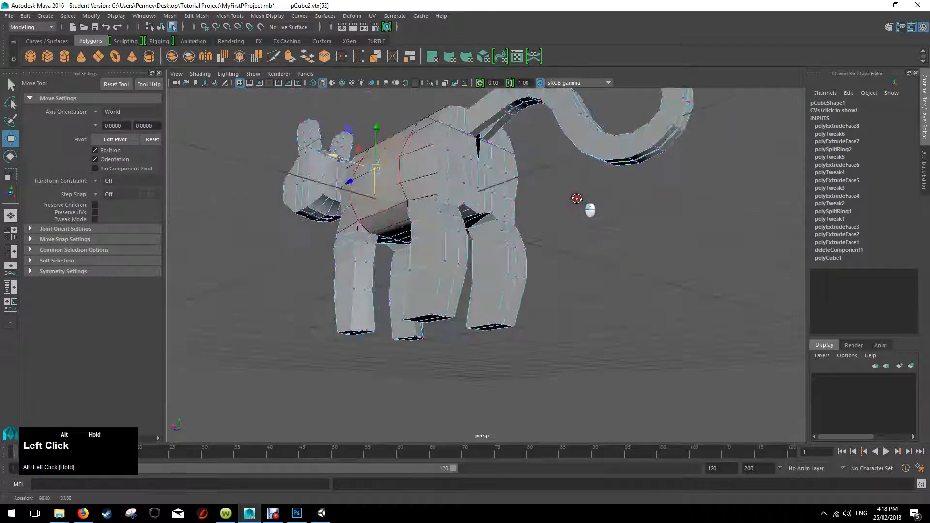
# Pick vertices on the rear and front edges of the hind leg in turn to examine the soft selection's reach.
pyautogui.click(446, 262)
pyautogui.moveTo(414, 254); pyautogui.dragTo(549, 238)
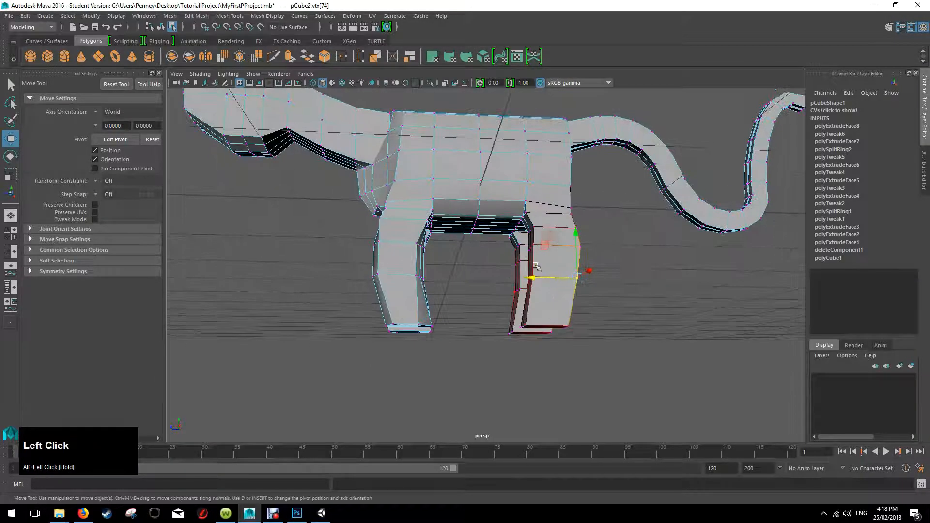
pyautogui.click(533, 244)
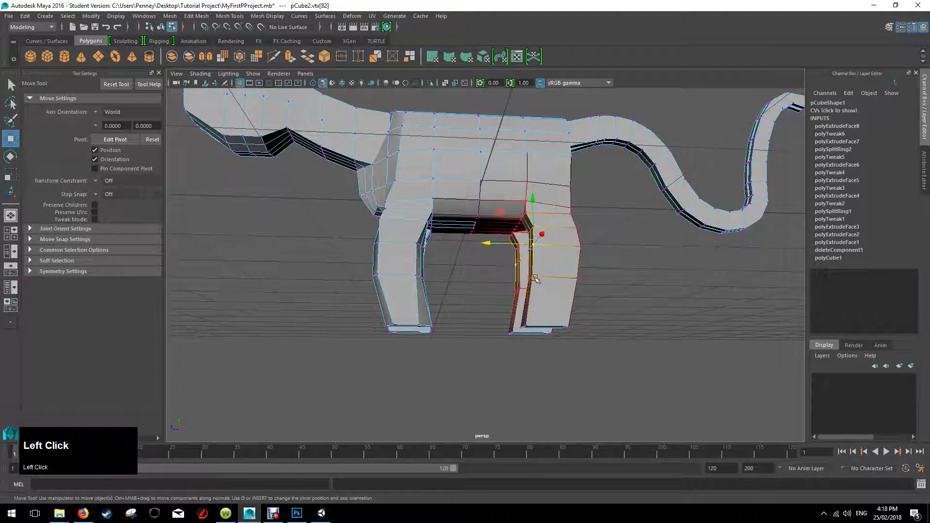
pyautogui.moveTo(488, 275); pyautogui.dragTo(552, 248)
# Try moving a vertex on the side of the head outward with soft selection, and undo the move.
pyautogui.click(364, 193)
pyautogui.moveTo(386, 201); pyautogui.dragTo(411, 209)
pyautogui.hotkey('ctrl', 'z')
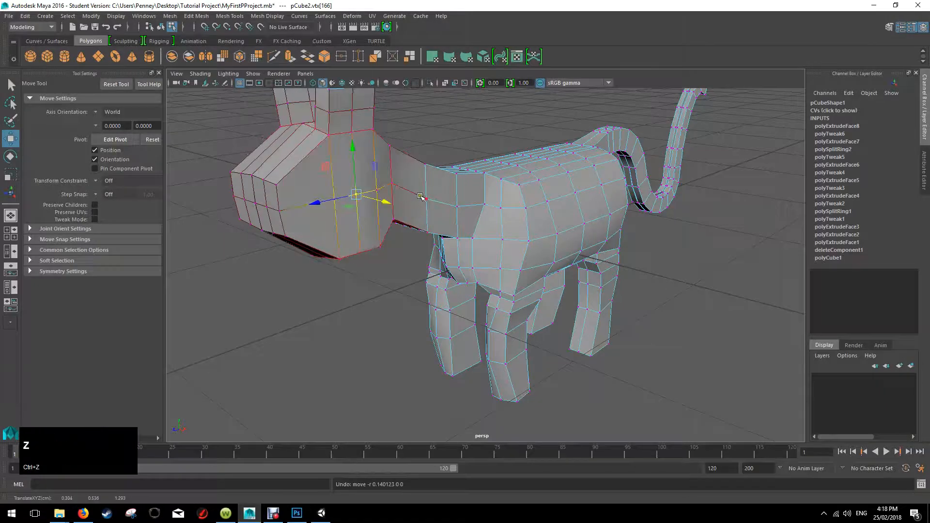
# Select a vertex on the neck, then one on the body's side, and examine the model's rear around the tail base.
pyautogui.click(421, 196)
pyautogui.click(546, 196)
pyautogui.keyDown('alt'); pyautogui.moveTo(564, 190); pyautogui.dragTo(451, 151); pyautogui.keyUp('alt')
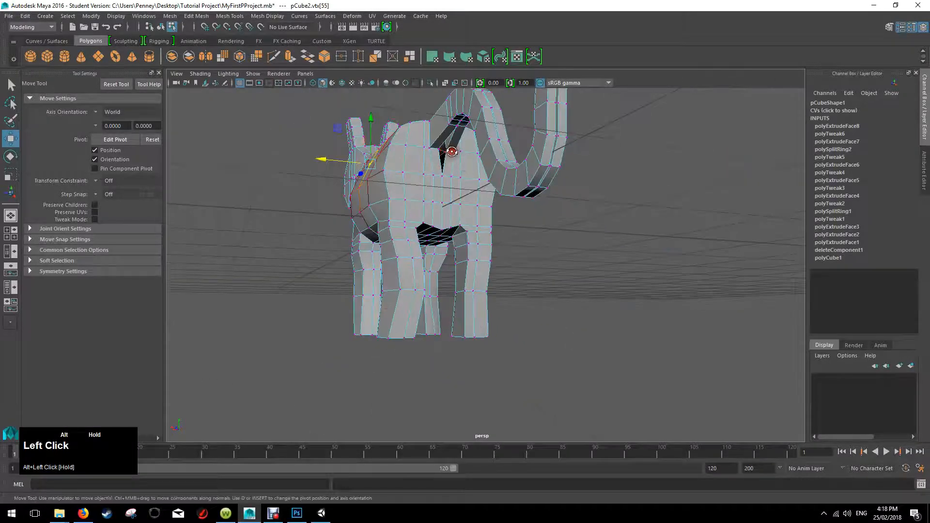
pyautogui.scroll(6, 454, 160)
pyautogui.keyDown('alt'); pyautogui.moveTo(503, 187); pyautogui.dragTo(484, 158); pyautogui.keyUp('alt')
pyautogui.keyDown('alt'); pyautogui.scroll(5, 515, 205); pyautogui.keyUp('alt')
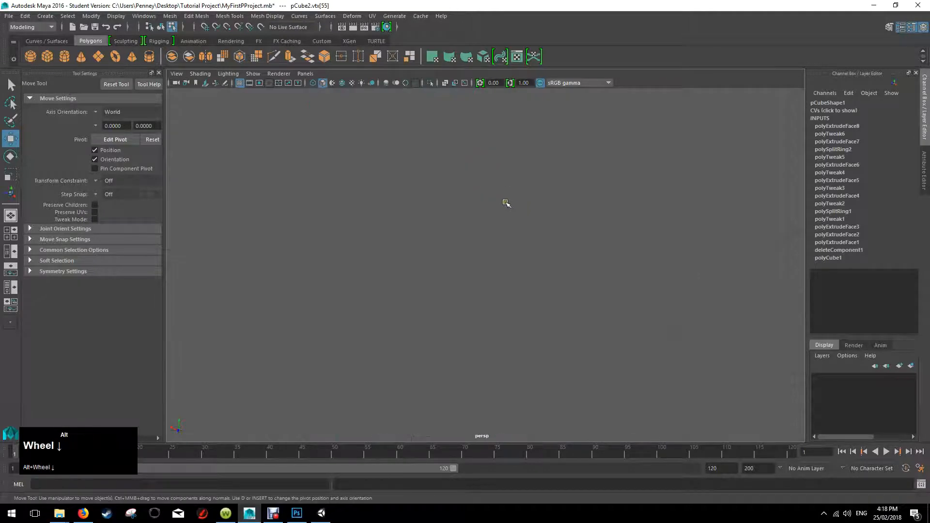
# Examine the soft selection's reach across the body from the front and from above.
pyautogui.hotkey('alt', 'f')
pyautogui.keyDown('alt'); pyautogui.scroll(-8, 514, 206); pyautogui.keyUp('alt')
pyautogui.keyDown('alt'); pyautogui.moveTo(515, 205); pyautogui.dragTo(599, 263); pyautogui.keyUp('alt')
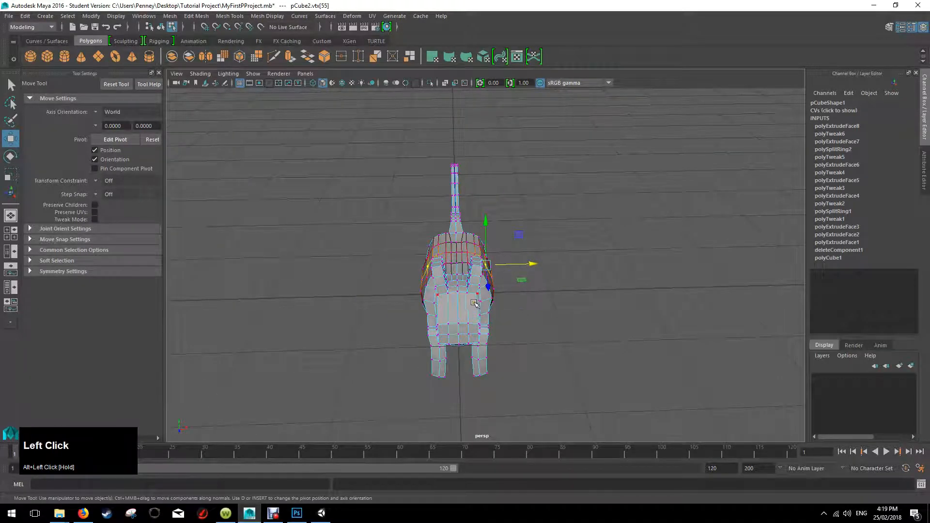
pyautogui.moveTo(562, 301)
pyautogui.keyDown('alt'); pyautogui.mouseDown()
pyautogui.moveTo(575, 312)
pyautogui.moveTo(536, 276)
pyautogui.moveTo(546, 313)
pyautogui.moveTo(509, 310)
pyautogui.moveTo(556, 318)
pyautogui.mouseUp(); pyautogui.keyUp('alt')
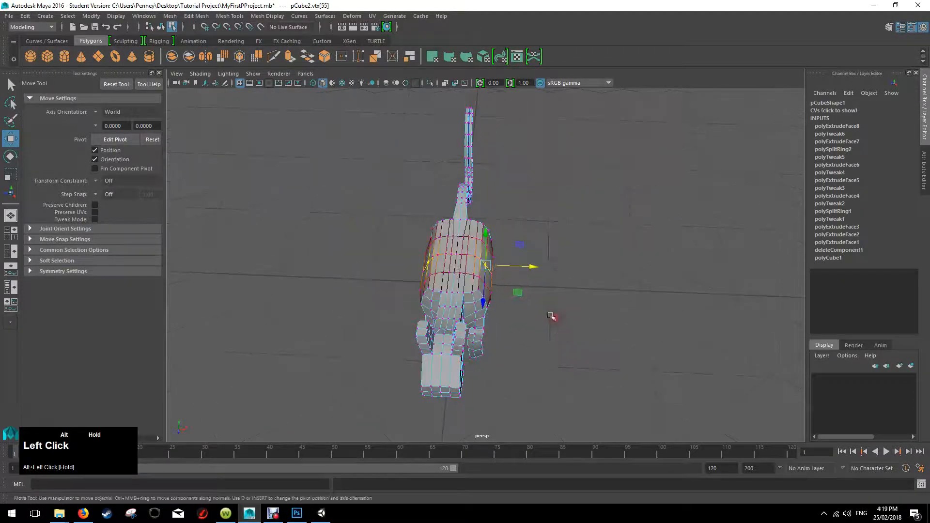
pyautogui.rightClick(466, 254)
pyautogui.keyDown('alt'); pyautogui.moveTo(467, 244); pyautogui.dragTo(391, 282); pyautogui.keyUp('alt')
pyautogui.keyDown('alt'); pyautogui.moveTo(543, 235); pyautogui.dragTo(557, 257); pyautogui.keyUp('alt')
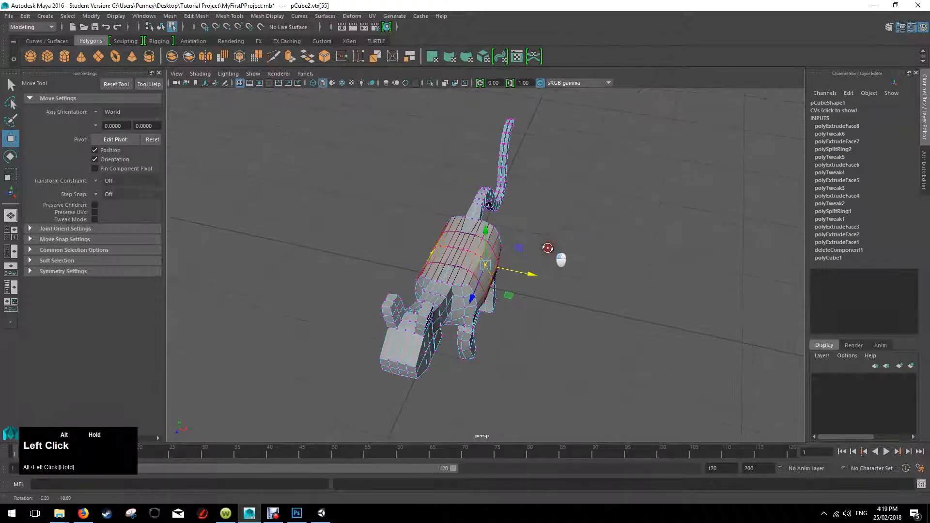
# Leave vertex editing, try moving the soft-selected body area sideways, and undo the move.
pyautogui.rightClick(470, 245)
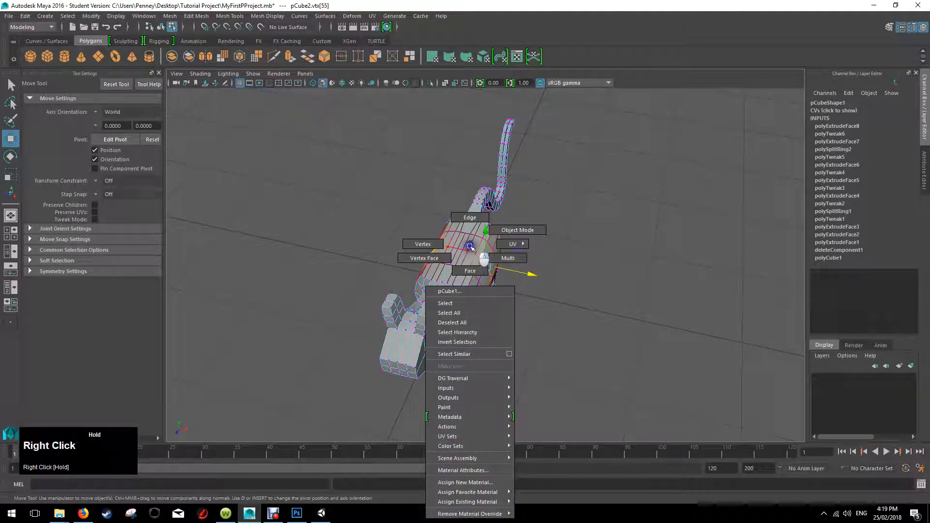
pyautogui.moveTo(470, 257); pyautogui.dragTo(502, 224, button='right')
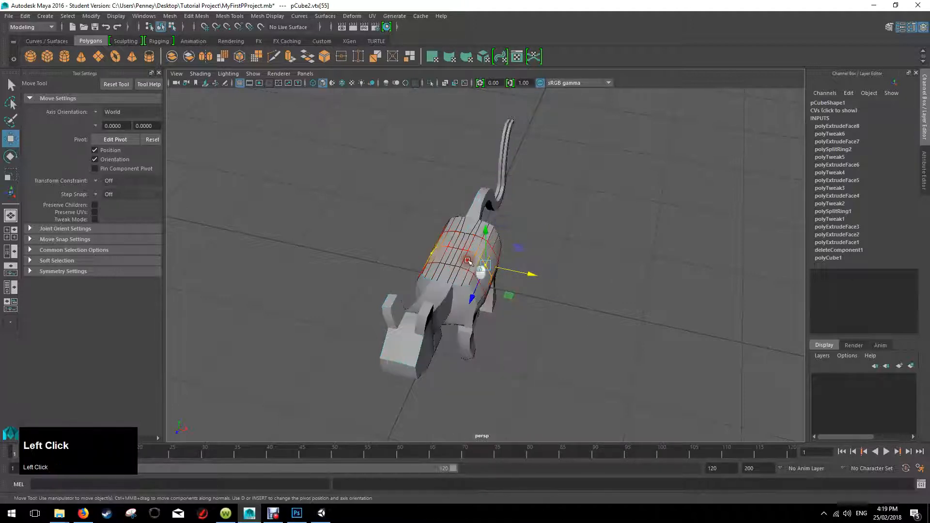
pyautogui.moveTo(526, 274); pyautogui.dragTo(434, 249)
pyautogui.press('z')
# Try moving a vertex beside the tail base sideways with soft selection, and undo the move.
pyautogui.keyDown('alt'); pyautogui.moveTo(492, 248); pyautogui.dragTo(476, 222); pyautogui.keyUp('alt')
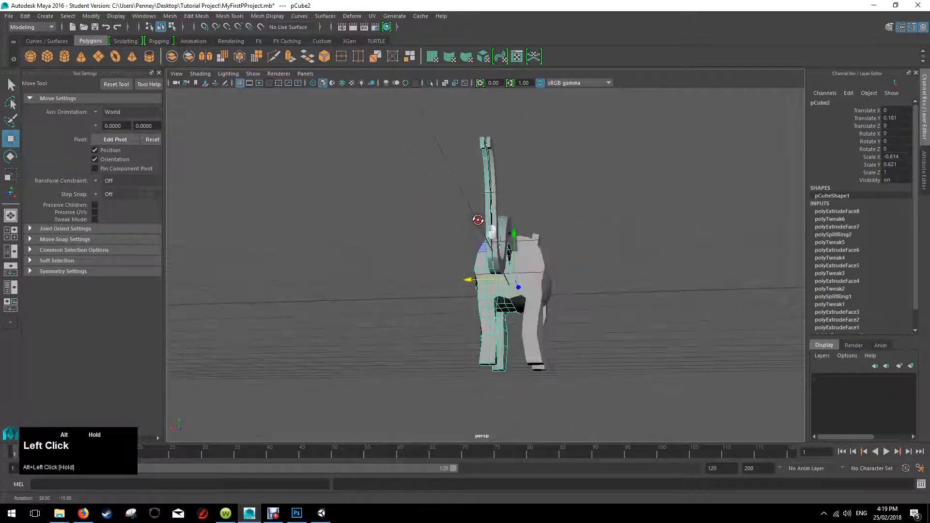
pyautogui.scroll(6, 475, 277)
pyautogui.keyDown('alt'); pyautogui.moveTo(509, 295); pyautogui.dragTo(559, 271); pyautogui.keyUp('alt')
pyautogui.rightClick(598, 194)
pyautogui.moveTo(599, 195); pyautogui.dragTo(551, 194, button='right')
pyautogui.click(554, 180)
pyautogui.moveTo(556, 180); pyautogui.dragTo(588, 191)
pyautogui.hotkey('ctrl', 'z')
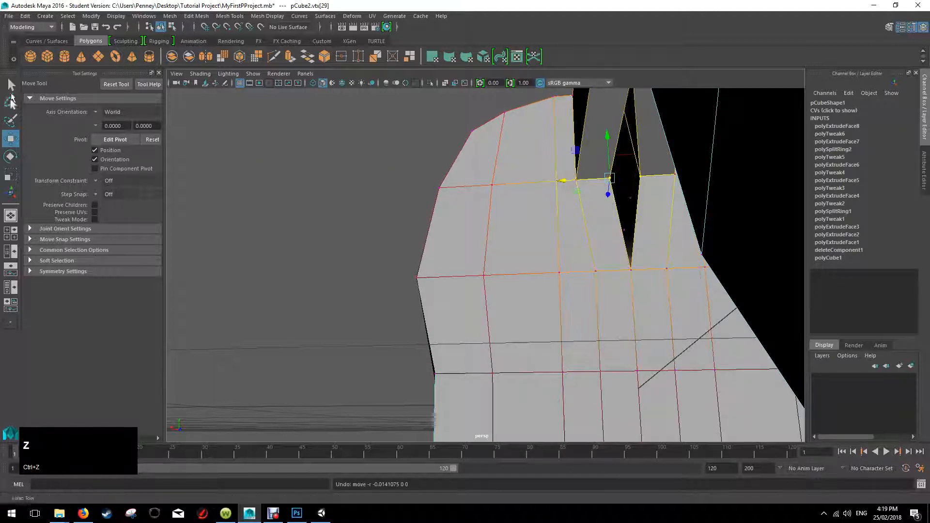
# Disable soft selection and move the vertex beside the tail base sideways to close the gap at the centre seam.
pyautogui.click(11, 85)
pyautogui.click(96, 178)
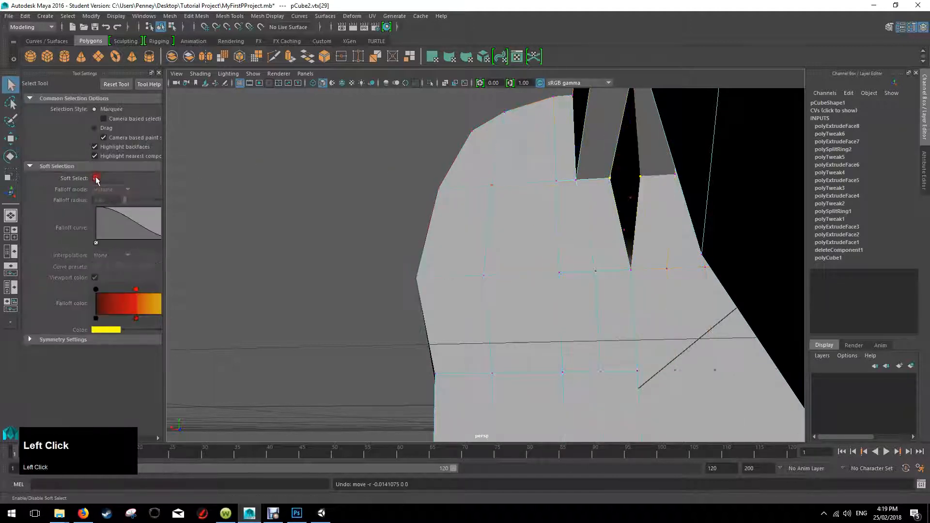
pyautogui.click(610, 180)
pyautogui.press('w')
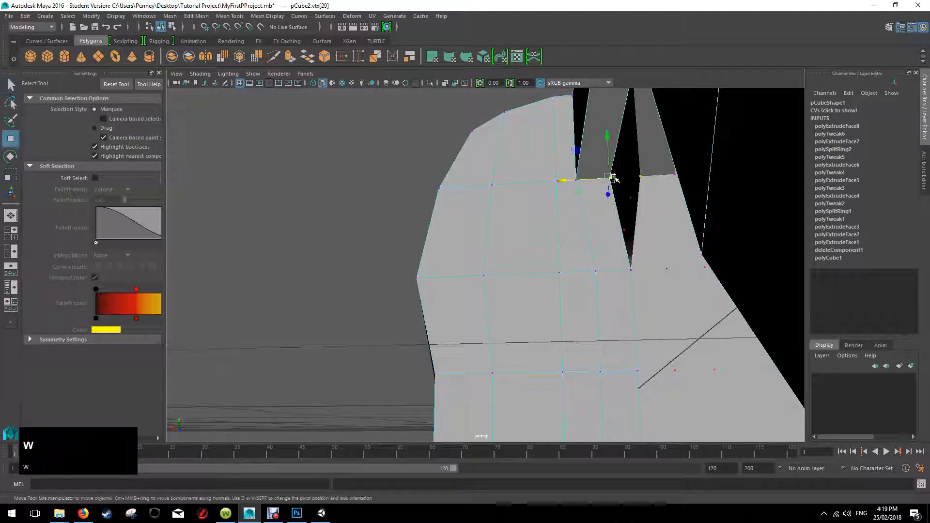
pyautogui.click(566, 181)
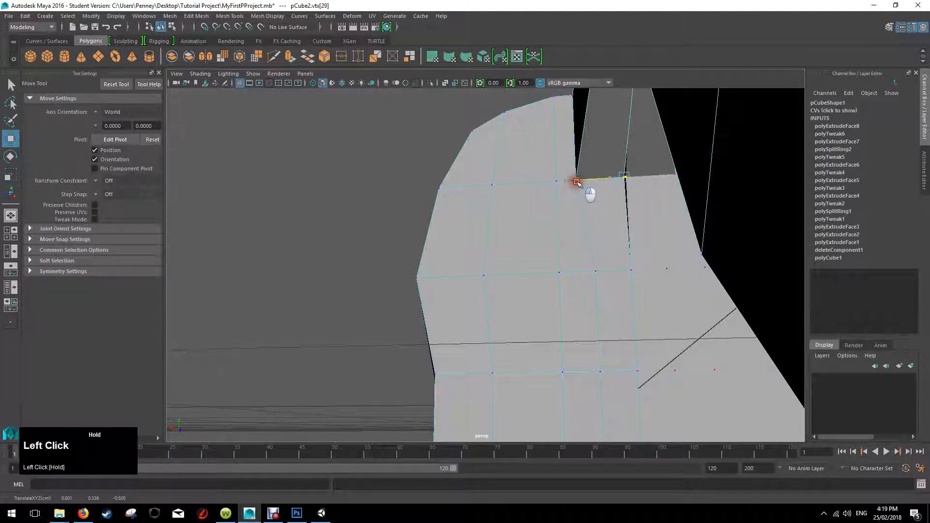
# Switch the other mirrored half to vertex editing and examine the centre seam from the back down to the tail tip.
pyautogui.keyDown('alt'); pyautogui.moveTo(560, 184); pyautogui.dragTo(656, 242); pyautogui.keyUp('alt')
pyautogui.click(622, 219)
pyautogui.moveTo(618, 171); pyautogui.dragTo(587, 161, button='right')
pyautogui.keyDown('alt'); pyautogui.moveTo(587, 162); pyautogui.dragTo(623, 258); pyautogui.keyUp('alt')
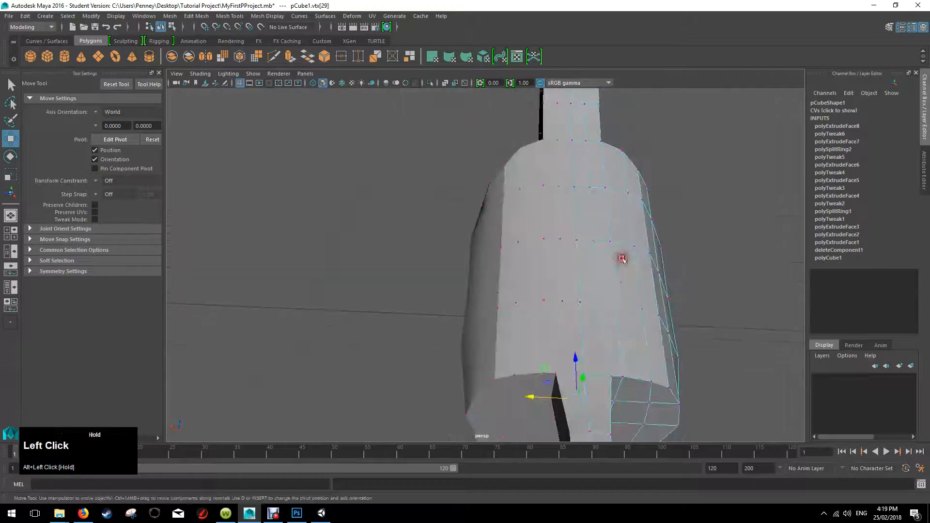
pyautogui.scroll(-4, 622, 258)
pyautogui.keyDown('alt'); pyautogui.moveTo(616, 272); pyautogui.dragTo(577, 134, button='middle'); pyautogui.keyUp('alt')
pyautogui.scroll(-2, 576, 134)
pyautogui.keyDown('alt'); pyautogui.moveTo(543, 206); pyautogui.dragTo(546, 257); pyautogui.keyUp('alt')
pyautogui.scroll(3, 546, 256)
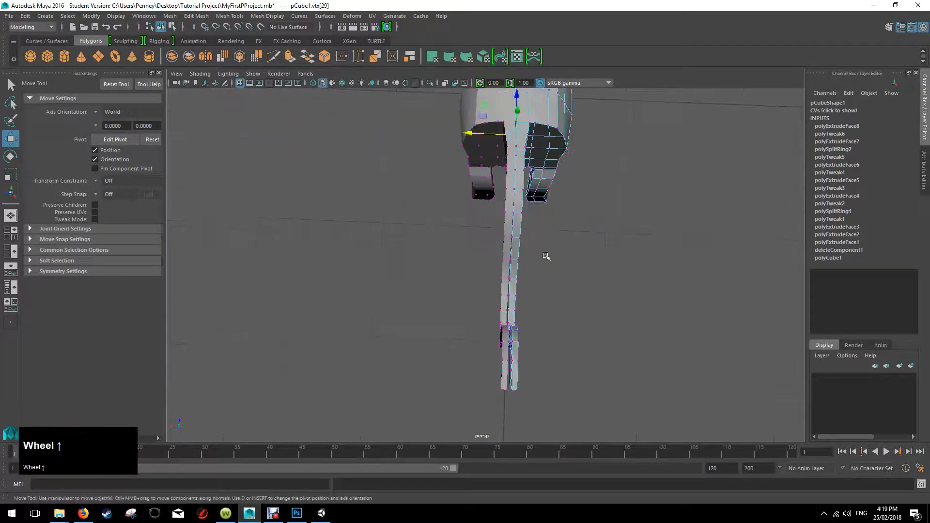
pyautogui.keyDown('alt'); pyautogui.moveTo(562, 262); pyautogui.dragTo(538, 228, button='middle'); pyautogui.keyUp('alt')
# Switch to face editing and shift the faces of the tail's end and middle sections sideways toward the centre seam.
pyautogui.moveTo(490, 244); pyautogui.dragTo(489, 270, button='right')
pyautogui.moveTo(438, 294); pyautogui.dragTo(500, 376)
pyautogui.moveTo(447, 328); pyautogui.dragTo(445, 327)
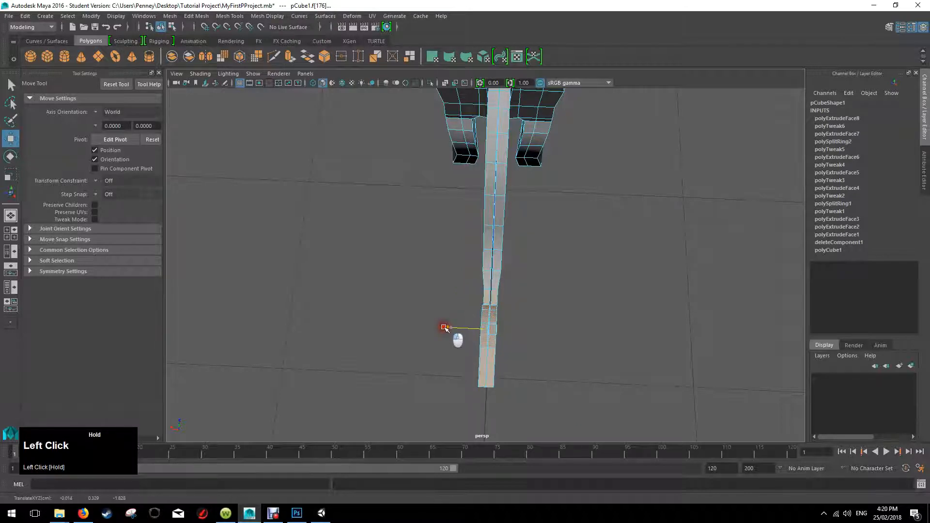
pyautogui.scroll(5, 533, 248)
pyautogui.moveTo(443, 206); pyautogui.dragTo(569, 316)
pyautogui.moveTo(457, 253); pyautogui.dragTo(457, 253)
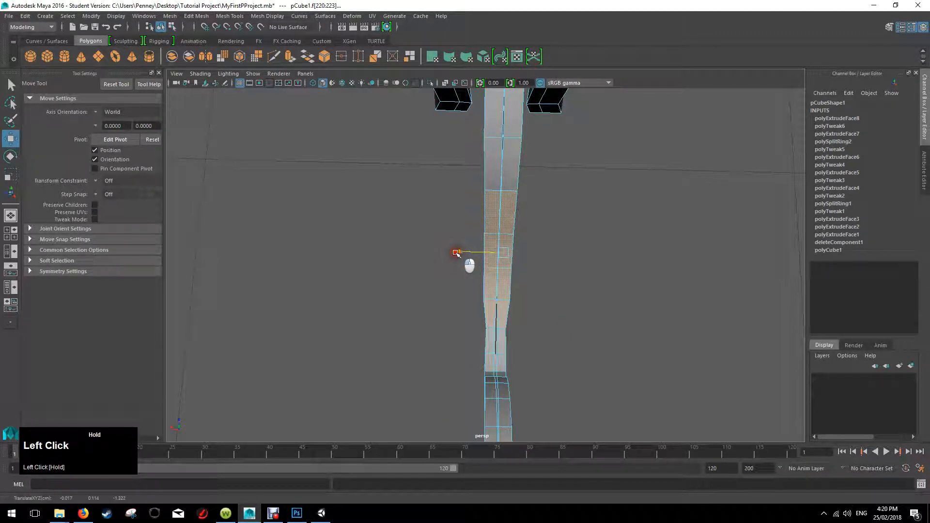
# Select the faces of the narrow tail section above the bend, and return the half to vertex editing.
pyautogui.moveTo(500, 335); pyautogui.dragTo(504, 333)
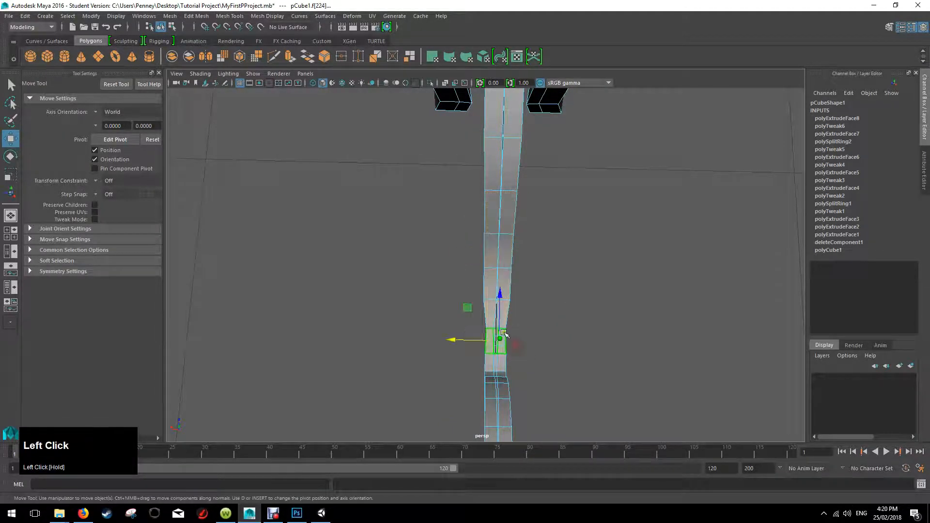
pyautogui.scroll(-2, 533, 289)
pyautogui.scroll(5, 523, 274)
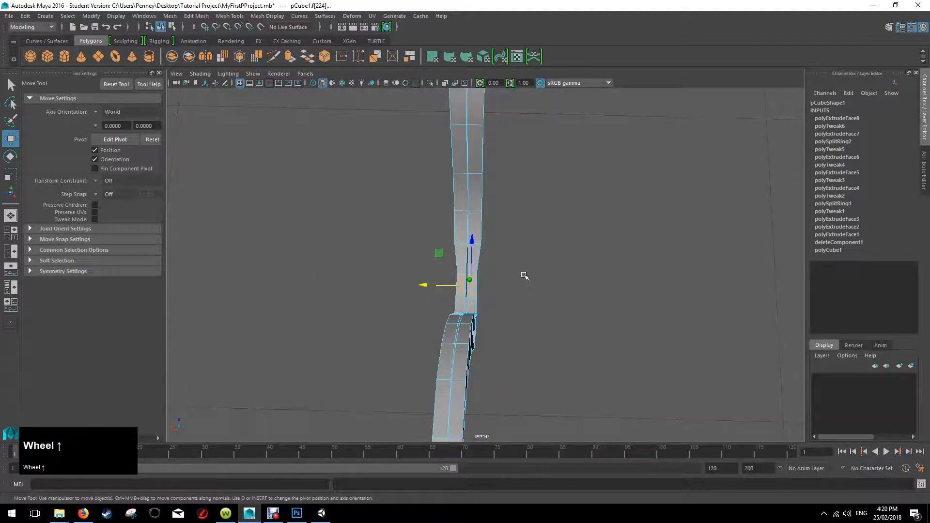
pyautogui.keyDown('alt'); pyautogui.moveTo(494, 290); pyautogui.dragTo(543, 224, button='middle'); pyautogui.keyUp('alt')
pyautogui.moveTo(532, 131); pyautogui.dragTo(498, 127, button='right')
pyautogui.click(531, 140)
pyautogui.scroll(-5, 538, 160)
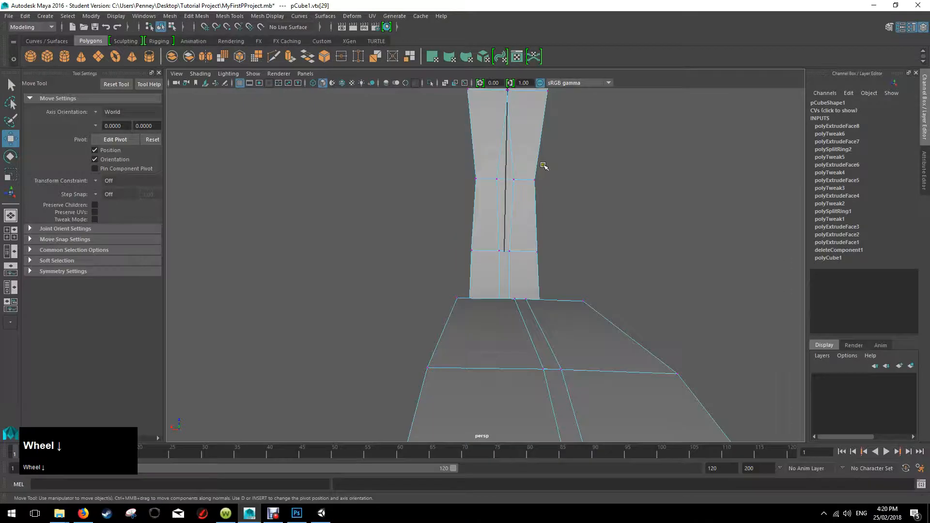
# Inspect the model in wireframe and textured display, and return it to plain shaded display.
pyautogui.press('4')
pyautogui.keyDown('alt'); pyautogui.moveTo(522, 206); pyautogui.dragTo(563, 144); pyautogui.keyUp('alt')
pyautogui.keyDown('alt'); pyautogui.scroll(5, 445, 205); pyautogui.keyUp('alt')
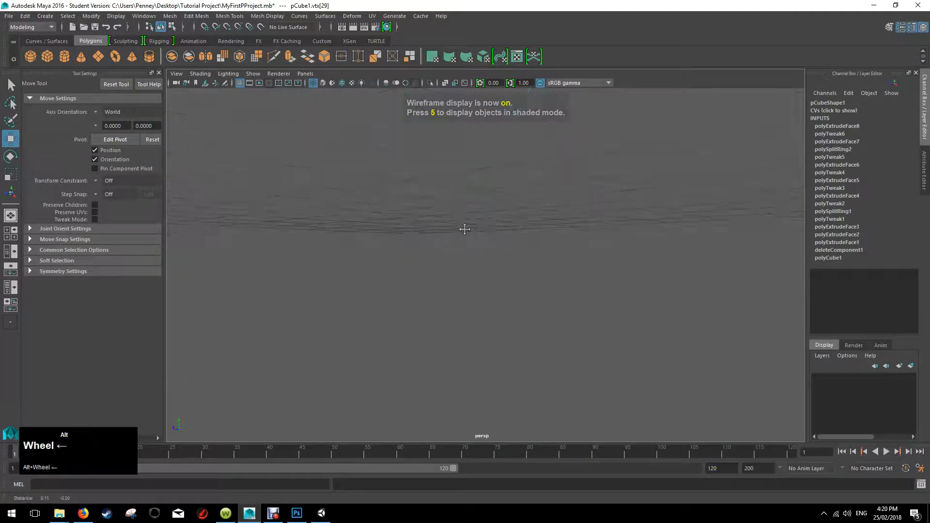
pyautogui.keyDown('alt'); pyautogui.scroll(-5, 468, 228); pyautogui.keyUp('alt')
pyautogui.keyDown('alt'); pyautogui.moveTo(538, 232); pyautogui.dragTo(605, 243); pyautogui.keyUp('alt')
pyautogui.keyDown('alt'); pyautogui.scroll(-3, 490, 233); pyautogui.keyUp('alt')
pyautogui.press('1')
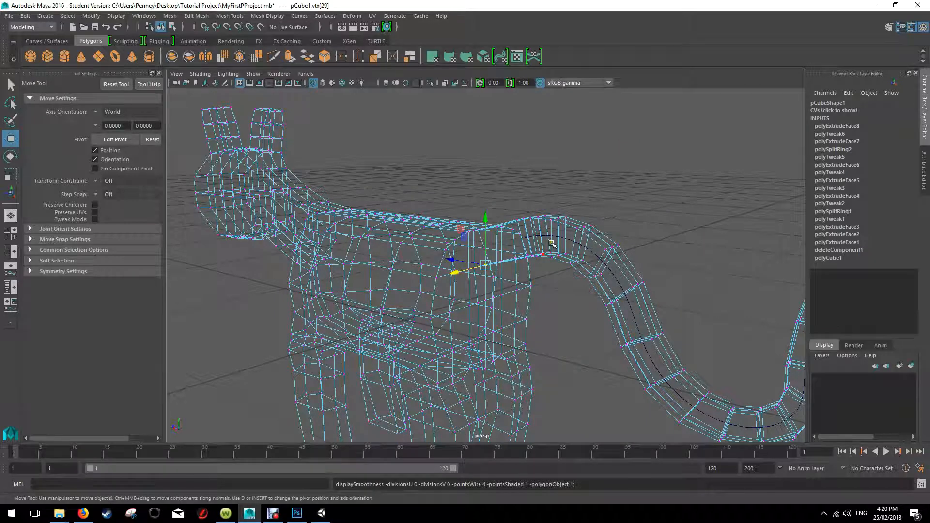
pyautogui.press('5')
pyautogui.press('6')
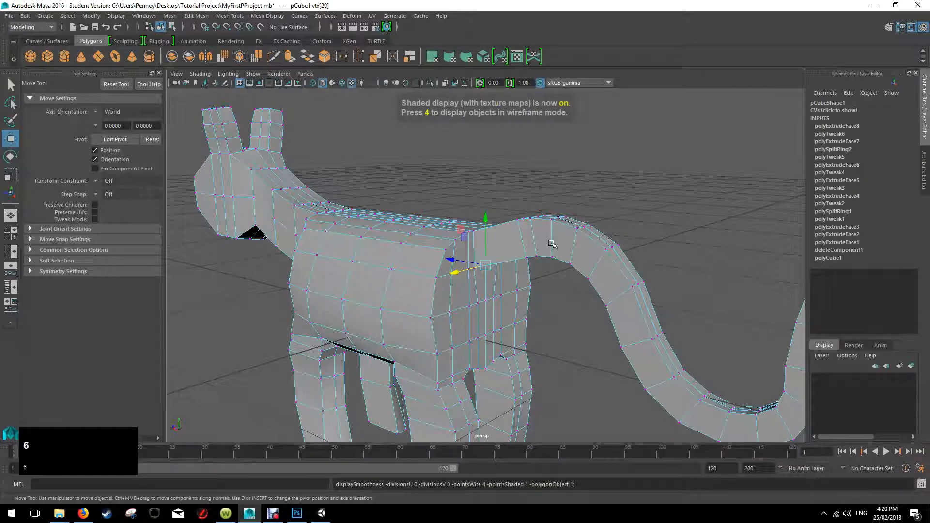
pyautogui.press('5')
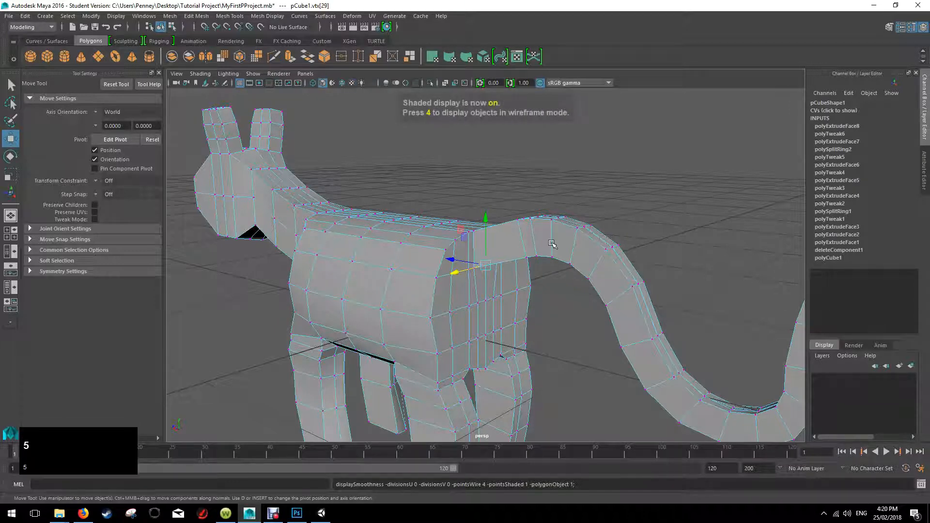
# Move two centre vertices at the tail's lower bend sideways toward the seam.
pyautogui.keyDown('alt'); pyautogui.moveTo(581, 253); pyautogui.dragTo(675, 295); pyautogui.keyUp('alt')
pyautogui.scroll(-1, 507, 230)
pyautogui.scroll(1, 508, 235)
pyautogui.scroll(2, 637, 181)
pyautogui.scroll(3, 636, 181)
pyautogui.middleClick(635, 181)
pyautogui.scroll(-4, 625, 191)
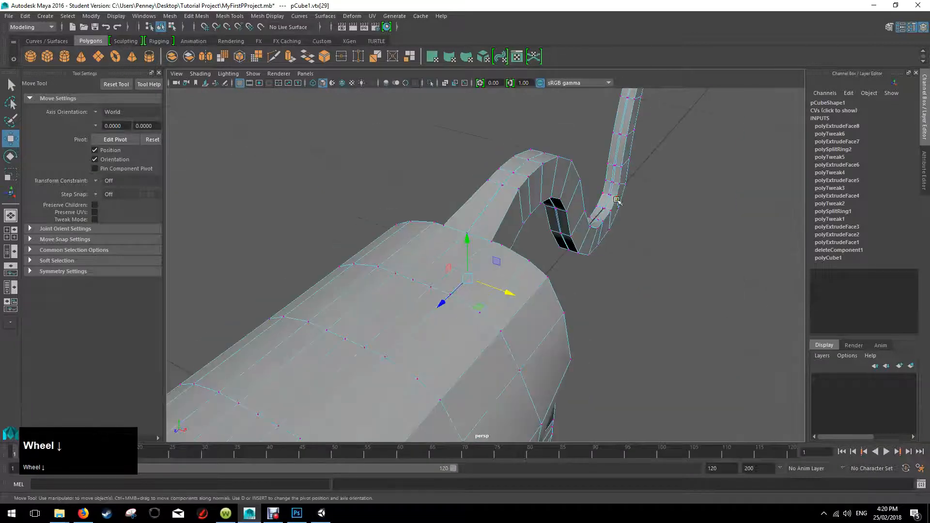
pyautogui.middleClick(640, 197)
pyautogui.scroll(6, 545, 244)
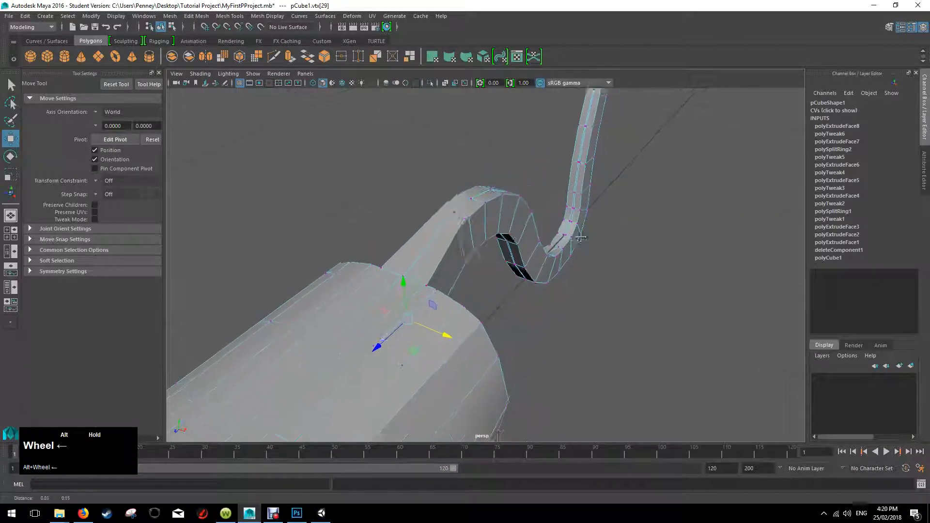
pyautogui.scroll(3, 472, 265)
pyautogui.keyDown('alt'); pyautogui.moveTo(446, 257); pyautogui.dragTo(525, 278, button='middle'); pyautogui.keyUp('alt')
pyautogui.click(467, 321)
pyautogui.moveTo(508, 336); pyautogui.dragTo(502, 335)
pyautogui.click(498, 277)
pyautogui.click(535, 291)
# Move the next four centre vertices above the tail's lower bend sideways to meet the seam.
pyautogui.click(513, 234)
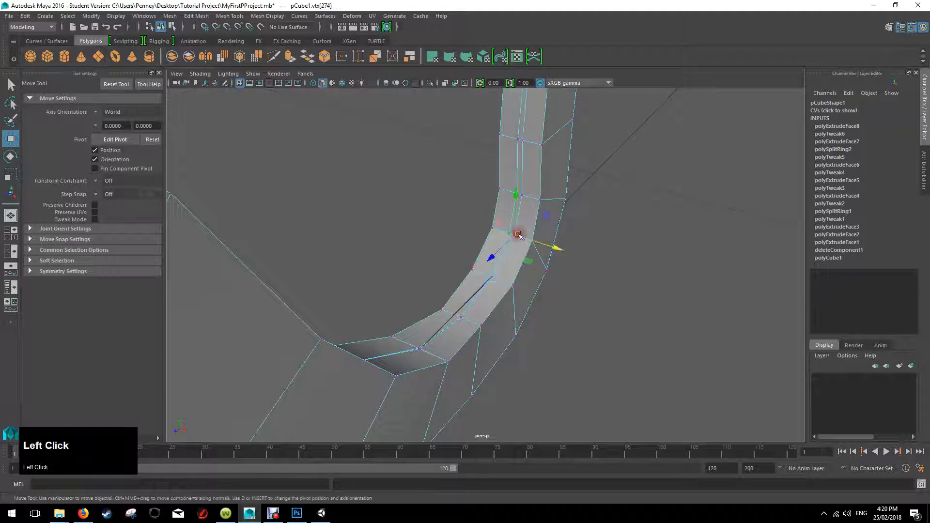
pyautogui.click(519, 194)
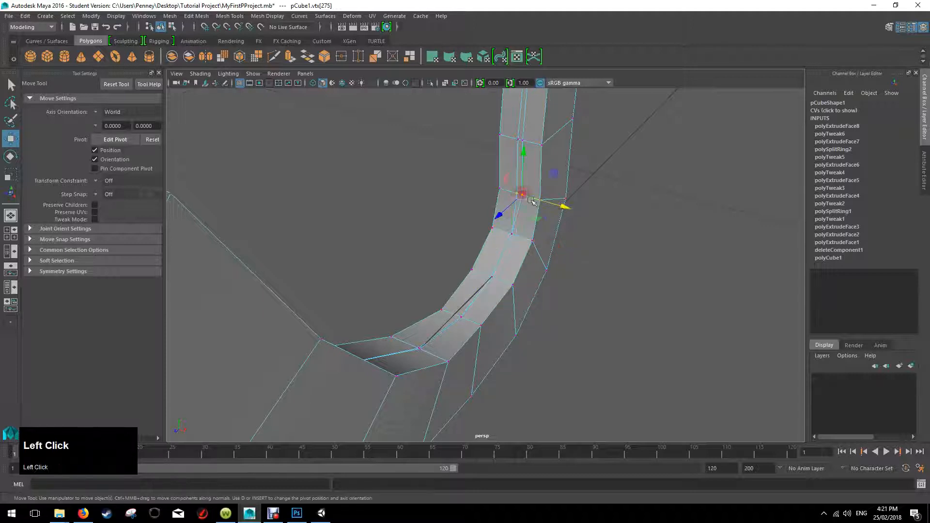
pyautogui.click(520, 140)
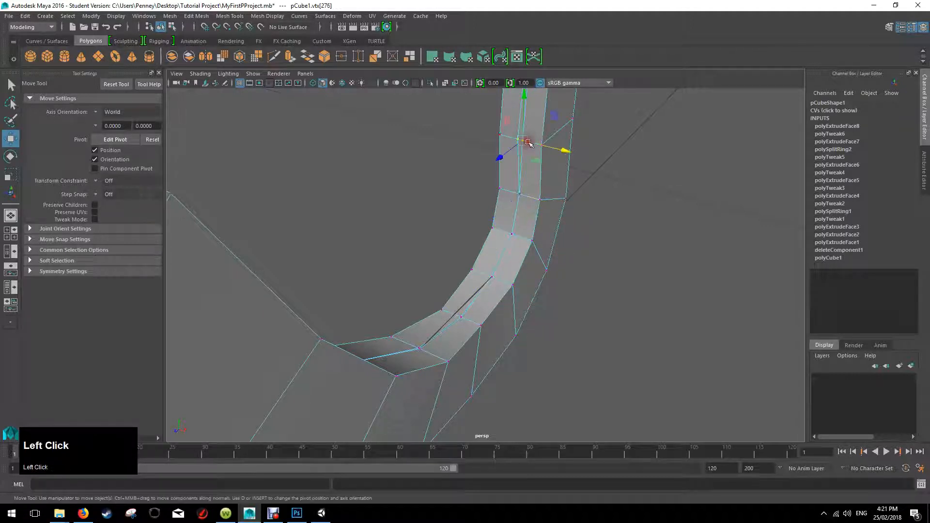
pyautogui.scroll(-2, 567, 151)
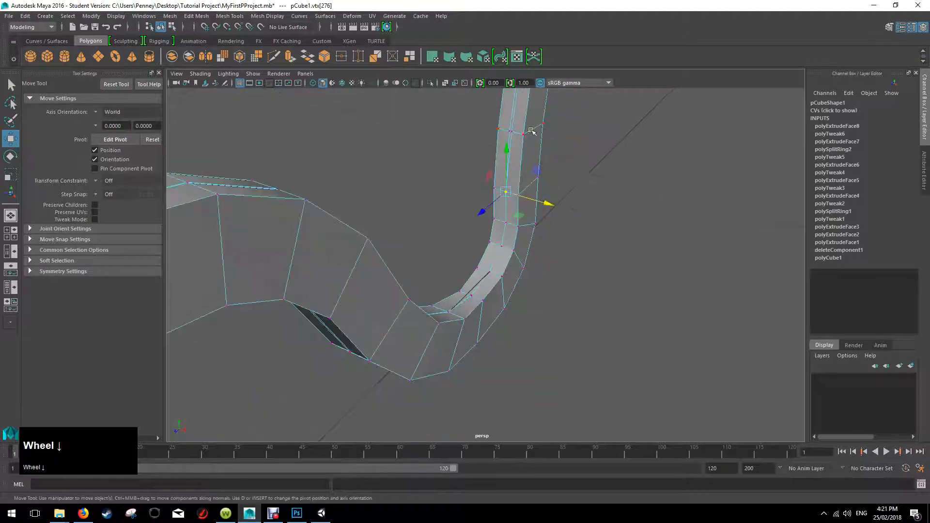
pyautogui.click(514, 133)
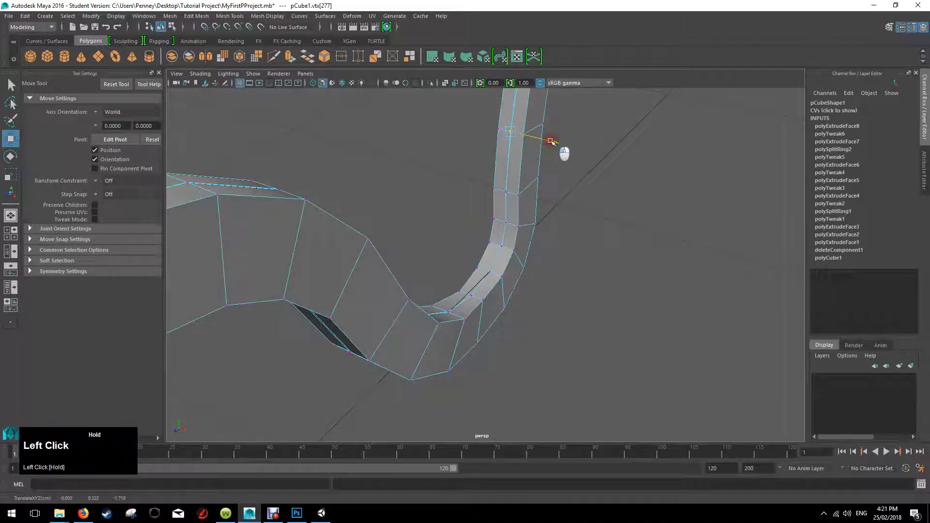
pyautogui.scroll(-2, 552, 141)
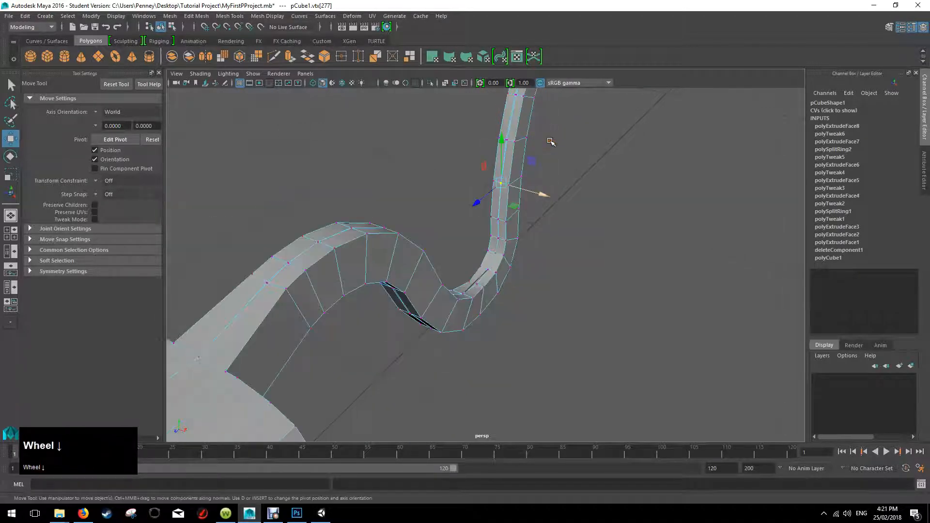
# Align the next three centre vertices up the rising part of the tail sideways with the seam.
pyautogui.click(510, 140)
pyautogui.press('f')
pyautogui.scroll(3, 516, 284)
pyautogui.moveTo(524, 281); pyautogui.dragTo(524, 282)
pyautogui.scroll(-2, 525, 272)
pyautogui.click(510, 164)
pyautogui.press('f')
pyautogui.scroll(-3, 528, 264)
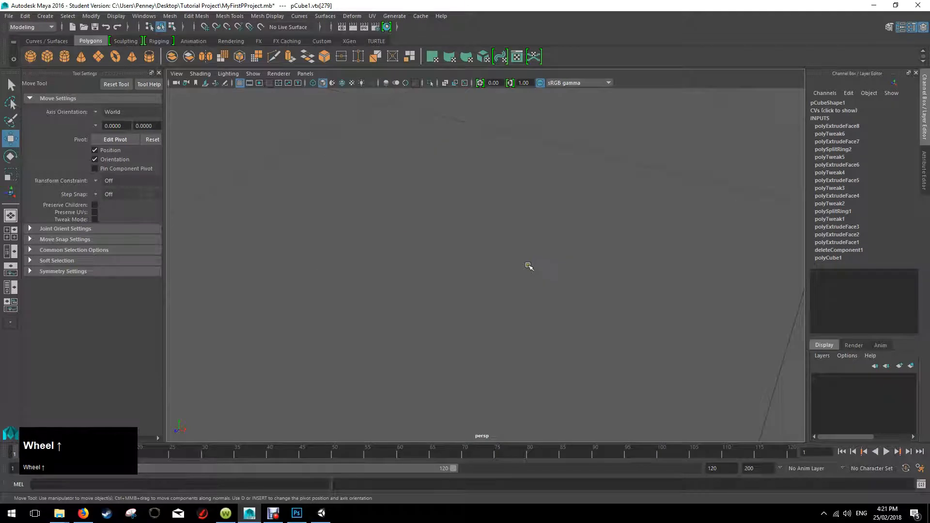
pyautogui.moveTo(528, 280); pyautogui.dragTo(526, 281)
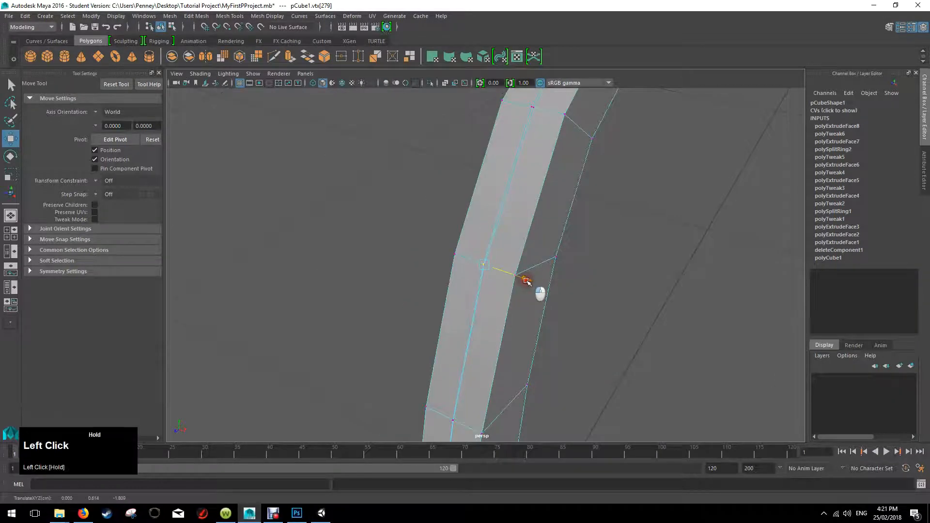
pyautogui.click(541, 115)
pyautogui.moveTo(579, 115); pyautogui.dragTo(579, 117)
# Move three centre vertices on the opposite face of the rising tail section sideways to close the seam.
pyautogui.scroll(-5, 576, 126)
pyautogui.keyDown('alt'); pyautogui.moveTo(557, 160); pyautogui.dragTo(401, 142); pyautogui.keyUp('alt')
pyautogui.scroll(3, 485, 243)
pyautogui.click(460, 229)
pyautogui.moveTo(407, 233); pyautogui.dragTo(408, 231)
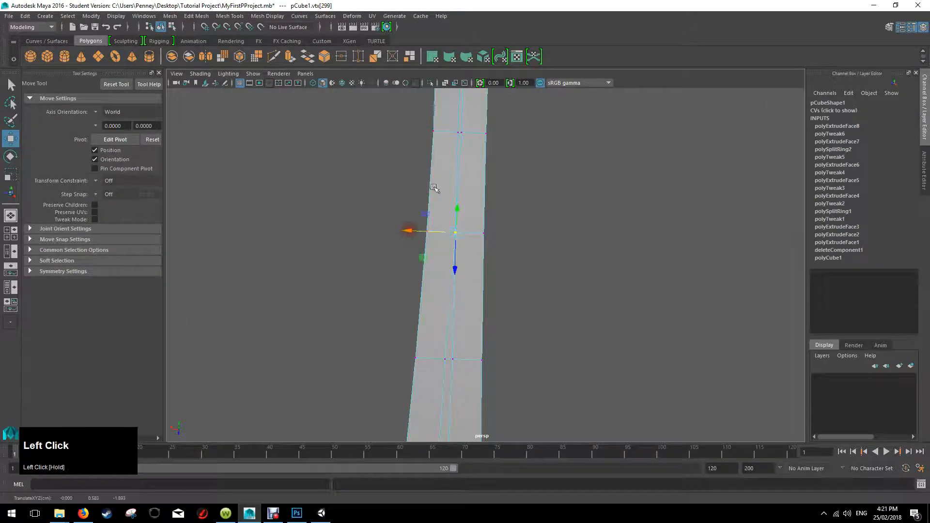
pyautogui.click(462, 132)
pyautogui.click(416, 131)
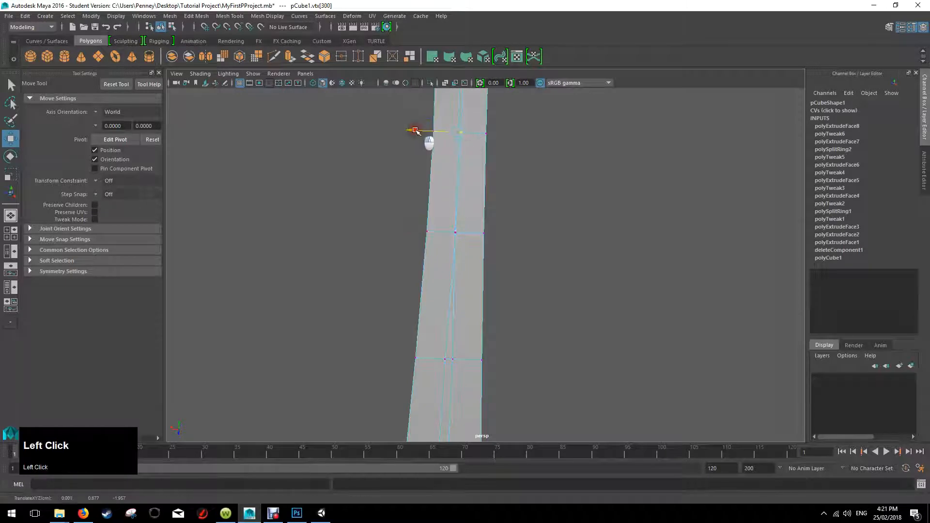
pyautogui.click(448, 360)
pyautogui.click(404, 358)
# Close the seam at the next two vertex rows down the tail by moving one centre vertex in each sideways.
pyautogui.keyDown('alt'); pyautogui.moveTo(515, 364); pyautogui.dragTo(518, 234, button='middle'); pyautogui.keyUp('alt')
pyautogui.click(484, 166)
pyautogui.click(444, 164)
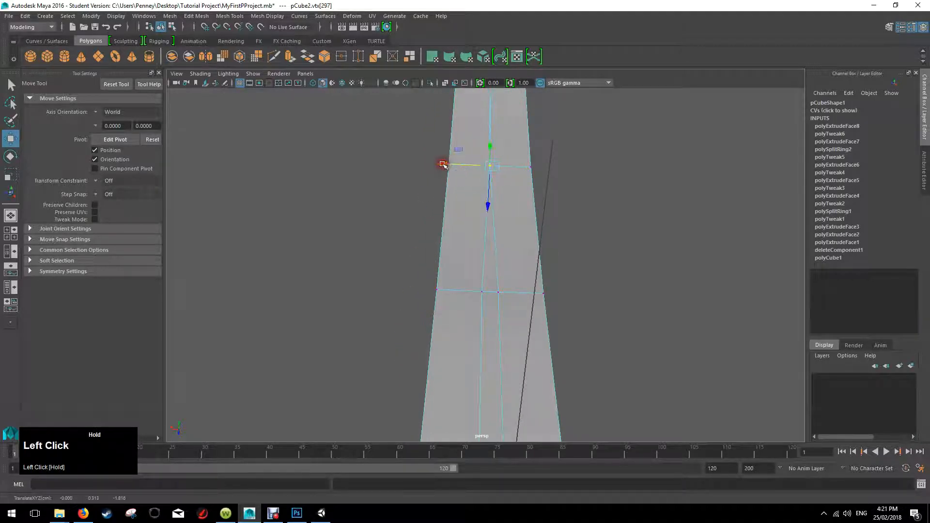
pyautogui.click(483, 296)
pyautogui.moveTo(453, 291); pyautogui.dragTo(444, 292)
pyautogui.keyDown('alt'); pyautogui.moveTo(538, 305); pyautogui.dragTo(535, 264, button='middle'); pyautogui.keyUp('alt')
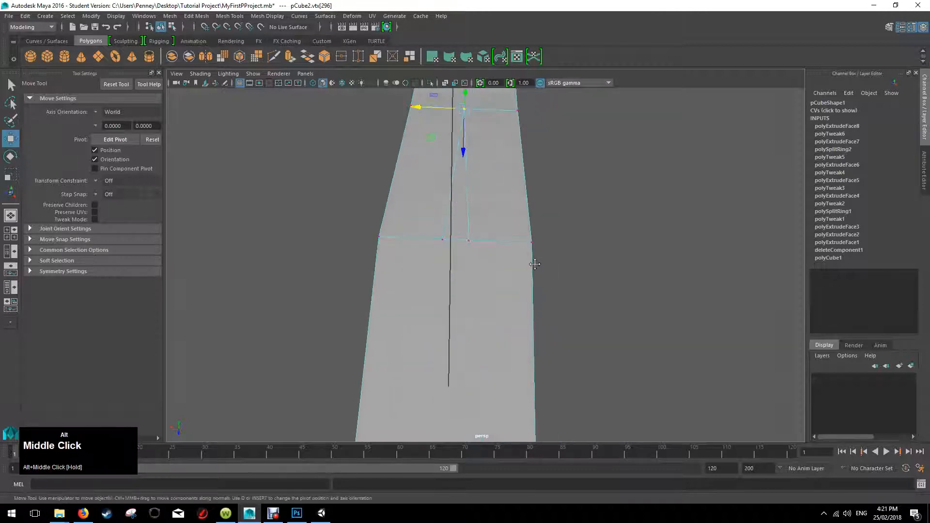
# Move the centre vertices of the next two rows down the tail sideways onto the seam.
pyautogui.click(442, 238)
pyautogui.moveTo(416, 239); pyautogui.dragTo(412, 239)
pyautogui.keyDown('alt'); pyautogui.moveTo(519, 334); pyautogui.dragTo(492, 233, button='middle'); pyautogui.keyUp('alt')
pyautogui.click(475, 236)
pyautogui.moveTo(475, 236); pyautogui.dragTo(450, 236)
pyautogui.keyDown('alt'); pyautogui.scroll(-3, 534, 311); pyautogui.keyUp('alt')
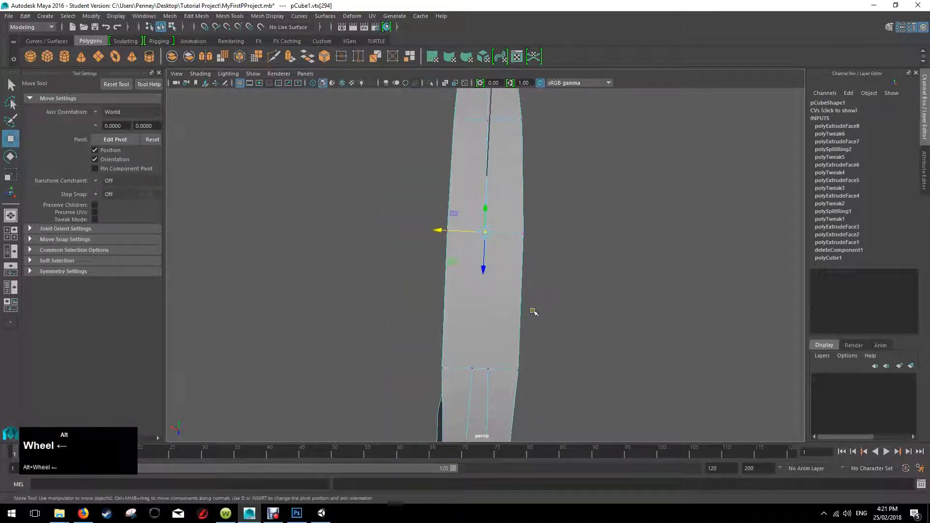
# Align the two centre vertices just above the tail's lower bend sideways with the seam.
pyautogui.click(474, 275)
pyautogui.moveTo(418, 271)
pyautogui.mouseDown()
pyautogui.moveTo(409, 274)
pyautogui.moveTo(423, 278)
pyautogui.mouseUp()
pyautogui.click(451, 390)
pyautogui.moveTo(406, 389); pyautogui.dragTo(416, 390)
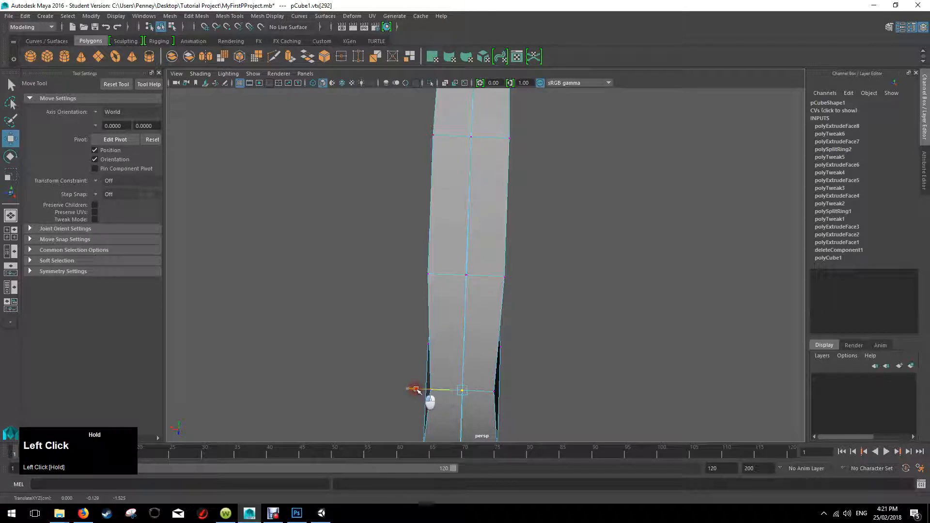
# Shift two centre vertices on the narrow tail section near the body sideways to meet the seam.
pyautogui.keyDown('alt'); pyautogui.scroll(-3, 515, 307); pyautogui.keyUp('alt')
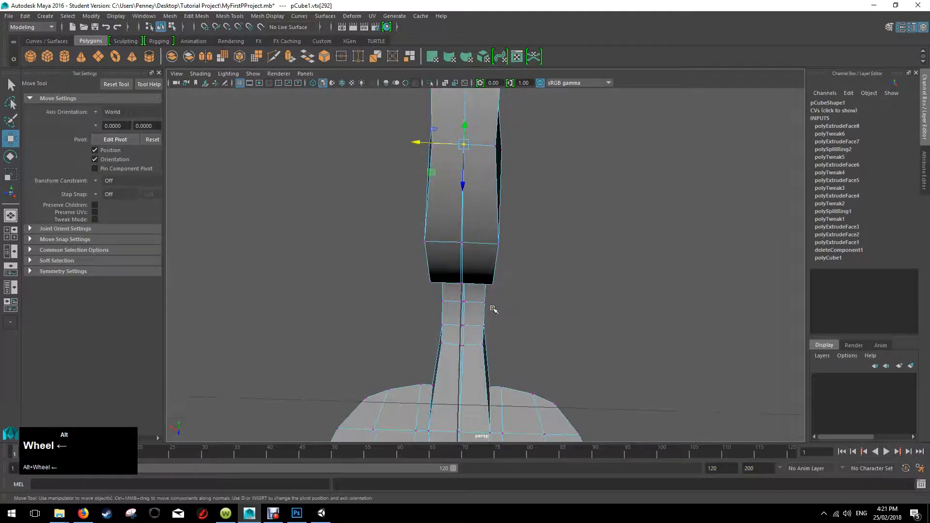
pyautogui.click(461, 347)
pyautogui.moveTo(420, 344); pyautogui.dragTo(456, 329)
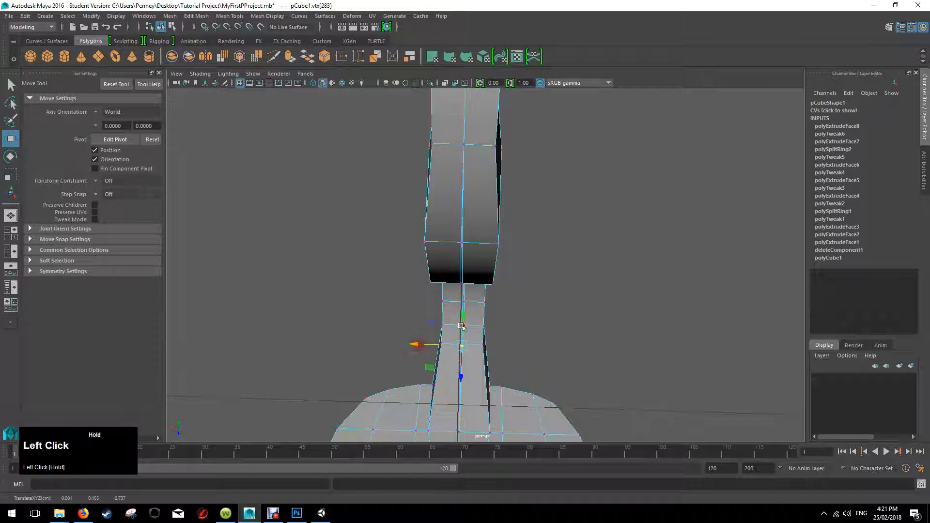
pyautogui.click(466, 325)
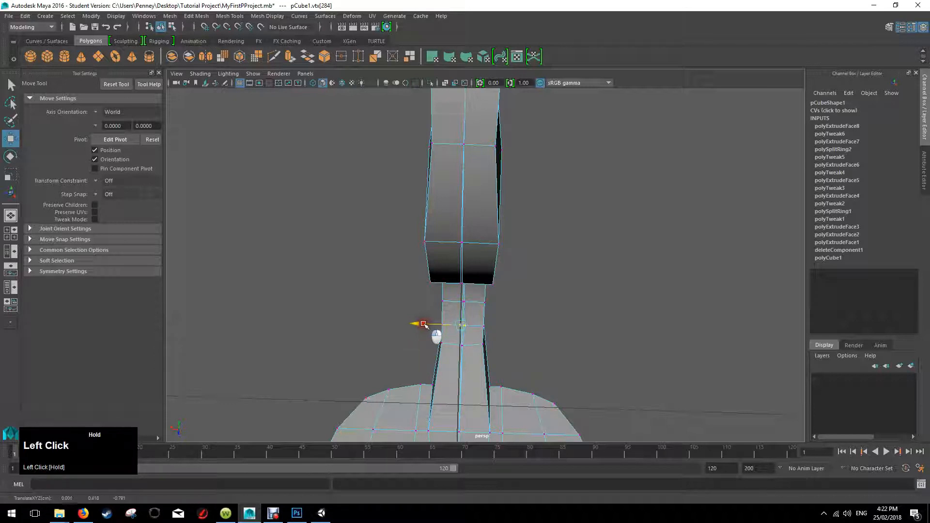
pyautogui.scroll(-2, 437, 324)
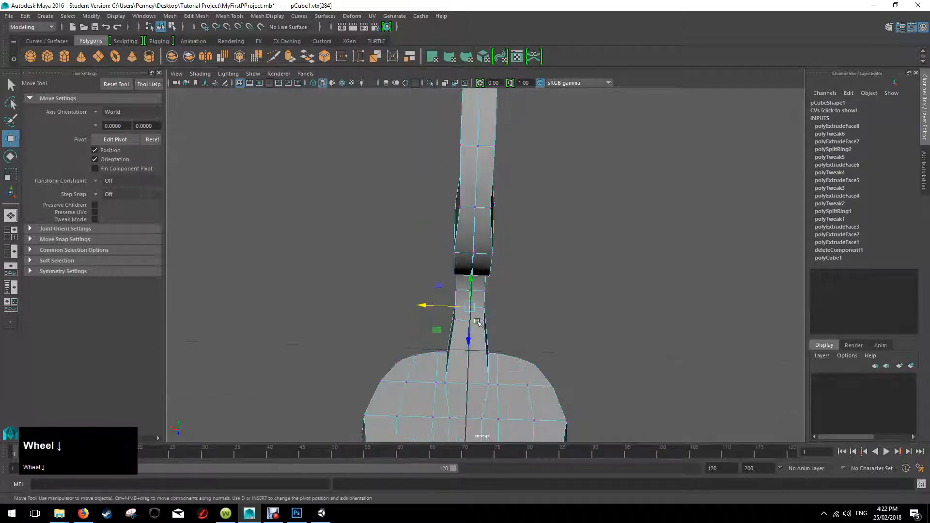
# Close the seam on the underside of the tail's bend by moving three centre vertices sideways.
pyautogui.scroll(4, 478, 324)
pyautogui.scroll(-3, 486, 336)
pyautogui.keyDown('alt'); pyautogui.moveTo(486, 336); pyautogui.dragTo(481, 277); pyautogui.keyUp('alt')
pyautogui.click(463, 221)
pyautogui.moveTo(412, 215); pyautogui.dragTo(410, 214)
pyautogui.click(445, 311)
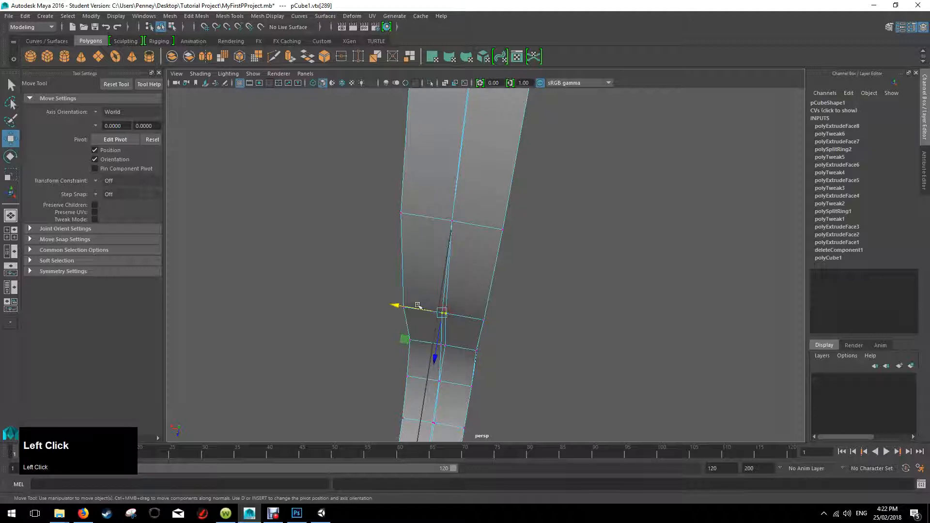
pyautogui.click(442, 345)
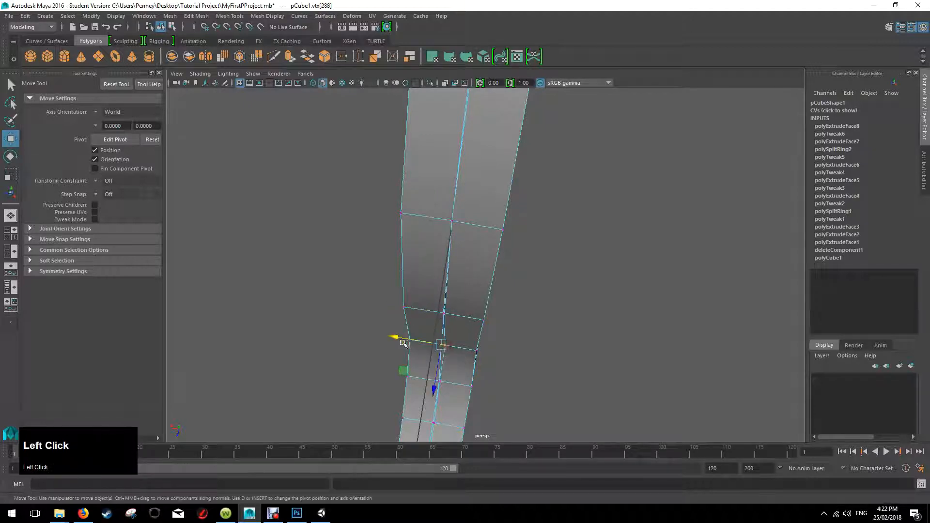
pyautogui.moveTo(399, 338); pyautogui.dragTo(398, 337)
# Return to object selection and separate the mirrored half sideways to Translate X 0.592, exposing its inner side.
pyautogui.keyDown('alt'); pyautogui.moveTo(476, 281); pyautogui.dragTo(490, 322); pyautogui.keyUp('alt')
pyautogui.scroll(-5, 420, 264)
pyautogui.keyDown('alt'); pyautogui.moveTo(432, 275); pyautogui.dragTo(530, 309, button='middle'); pyautogui.keyUp('alt')
pyautogui.keyDown('alt'); pyautogui.moveTo(529, 310); pyautogui.dragTo(501, 245); pyautogui.keyUp('alt')
pyautogui.moveTo(500, 245); pyautogui.dragTo(503, 204, button='right')
pyautogui.click(445, 213)
pyautogui.click(456, 232)
pyautogui.keyDown('alt'); pyautogui.moveTo(456, 232); pyautogui.dragTo(376, 211); pyautogui.keyUp('alt')
pyautogui.scroll(-1, 509, 192)
pyautogui.keyDown('alt'); pyautogui.moveTo(495, 220); pyautogui.dragTo(456, 183); pyautogui.keyUp('alt')
pyautogui.keyDown('alt'); pyautogui.moveTo(518, 177); pyautogui.dragTo(451, 210); pyautogui.keyUp('alt')
pyautogui.keyDown('alt'); pyautogui.moveTo(513, 257); pyautogui.dragTo(548, 252, button='middle'); pyautogui.keyUp('alt')
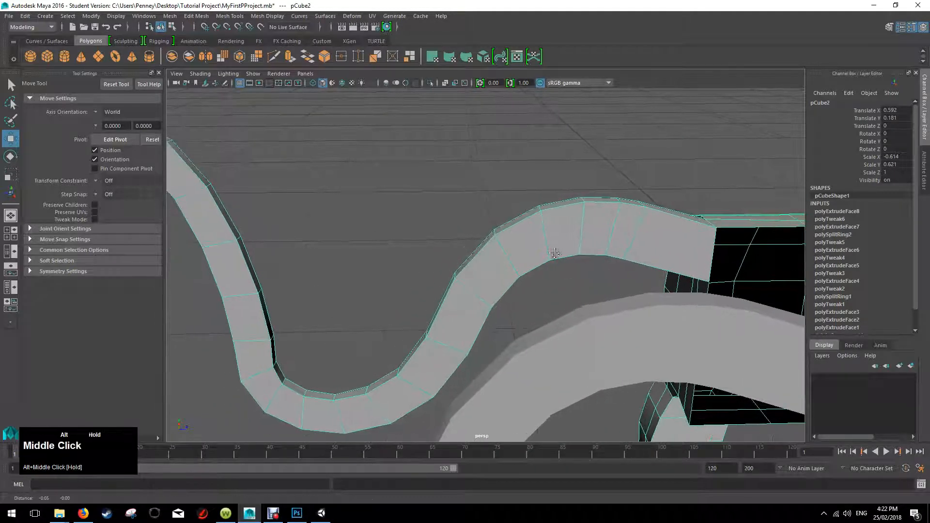
# Delete the inner centre faces along the full length of the mirrored half's tail.
pyautogui.rightClick(649, 243)
pyautogui.moveTo(649, 220); pyautogui.dragTo(644, 268, button='right')
pyautogui.keyDown('shift'); pyautogui.click(634, 234); pyautogui.keyUp('shift')
pyautogui.keyDown('shift'); pyautogui.click(601, 225); pyautogui.keyUp('shift')
pyautogui.keyDown('shift'); pyautogui.click(562, 233); pyautogui.keyUp('shift')
pyautogui.keyDown('shift'); pyautogui.click(524, 245); pyautogui.keyUp('shift')
pyautogui.keyDown('shift'); pyautogui.click(494, 286); pyautogui.keyUp('shift')
pyautogui.keyDown('shift'); pyautogui.click(466, 315); pyautogui.keyUp('shift')
pyautogui.keyDown('shift'); pyautogui.click(458, 351); pyautogui.keyUp('shift')
pyautogui.keyDown('shift'); pyautogui.click(407, 395); pyautogui.keyUp('shift')
pyautogui.keyDown('shift'); pyautogui.click(356, 406); pyautogui.keyUp('shift')
pyautogui.keyDown('shift'); pyautogui.click(320, 412); pyautogui.keyUp('shift')
pyautogui.keyDown('shift'); pyautogui.click(290, 402); pyautogui.keyUp('shift')
pyautogui.keyDown('shift'); pyautogui.click(270, 393); pyautogui.keyUp('shift')
pyautogui.keyDown('shift'); pyautogui.click(223, 279); pyautogui.keyUp('shift')
pyautogui.keyDown('shift'); pyautogui.click(197, 206); pyautogui.keyUp('shift')
pyautogui.scroll(3, 196, 206)
pyautogui.keyDown('shift'); pyautogui.click(312, 199); pyautogui.keyUp('shift')
pyautogui.keyDown('shift'); pyautogui.click(229, 179); pyautogui.keyUp('shift')
pyautogui.press('Delete')
pyautogui.keyDown('alt'); pyautogui.moveTo(414, 221); pyautogui.dragTo(596, 291); pyautogui.keyUp('alt')
pyautogui.hotkey('ctrl', 'z')
pyautogui.keyDown('alt'); pyautogui.moveTo(436, 425); pyautogui.dragTo(356, 349); pyautogui.keyUp('alt')
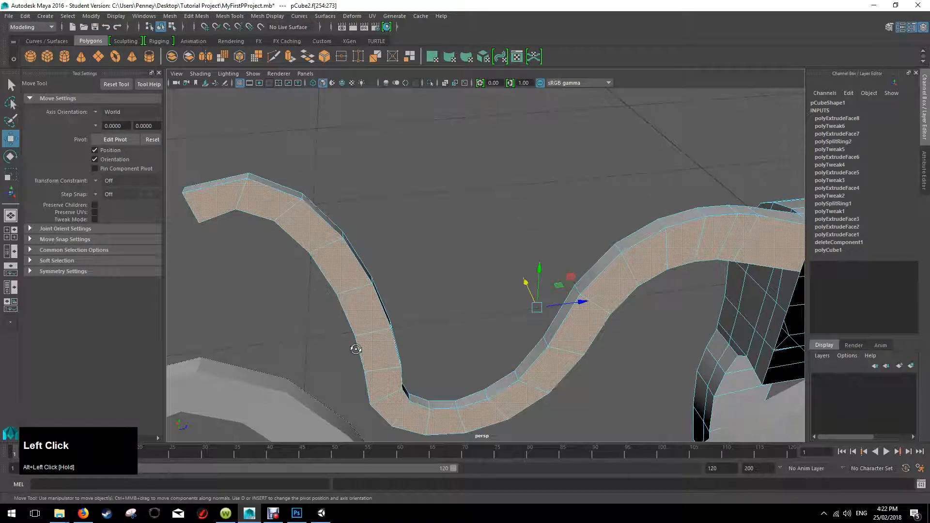
pyautogui.press('Delete')
# Delete the inner centre faces of the neck and head on the mirrored half.
pyautogui.keyDown('alt'); pyautogui.moveTo(402, 308); pyautogui.dragTo(588, 222); pyautogui.keyUp('alt')
pyautogui.scroll(-3, 468, 239)
pyautogui.keyDown('alt'); pyautogui.moveTo(354, 247); pyautogui.dragTo(296, 251); pyautogui.keyUp('alt')
pyautogui.keyDown('alt'); pyautogui.moveTo(295, 250); pyautogui.dragTo(536, 297, button='middle'); pyautogui.keyUp('alt')
pyautogui.scroll(3, 535, 297)
pyautogui.scroll(2, 535, 297)
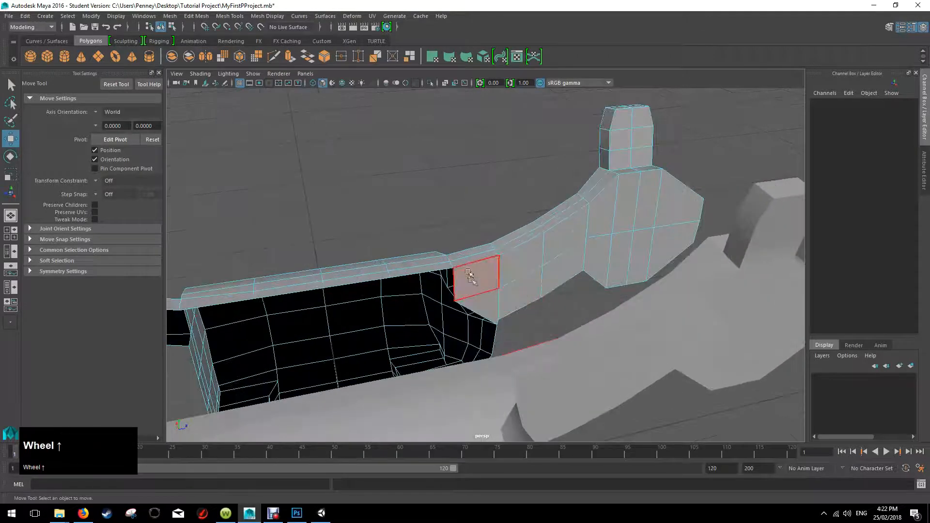
pyautogui.click(474, 270)
pyautogui.keyDown('shift'); pyautogui.click(530, 306); pyautogui.keyUp('shift')
pyautogui.keyDown('shift'); pyautogui.click(551, 249); pyautogui.keyUp('shift')
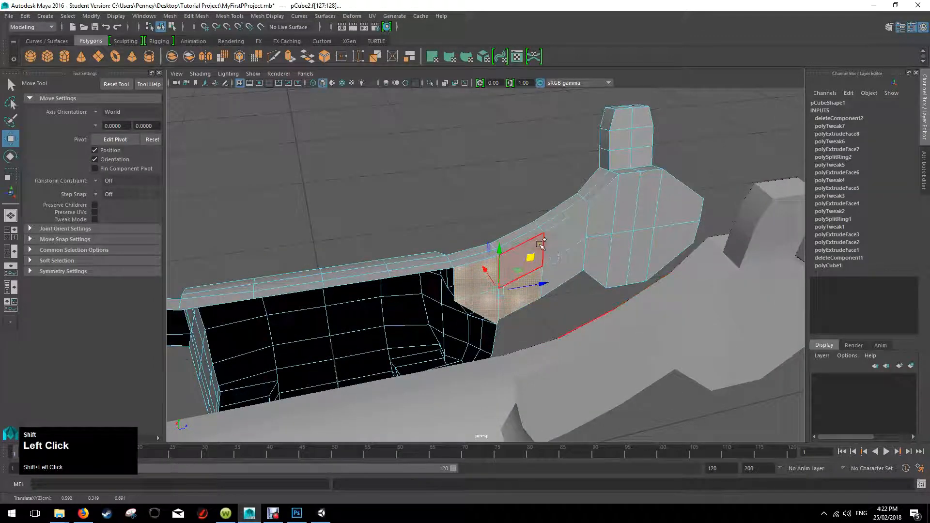
pyautogui.hotkey('ctrl', 'z')
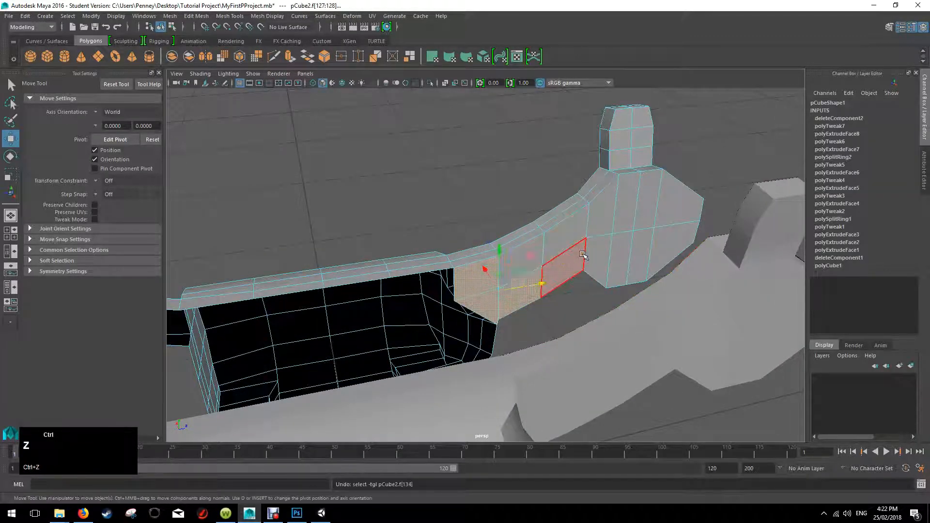
pyautogui.click(491, 298)
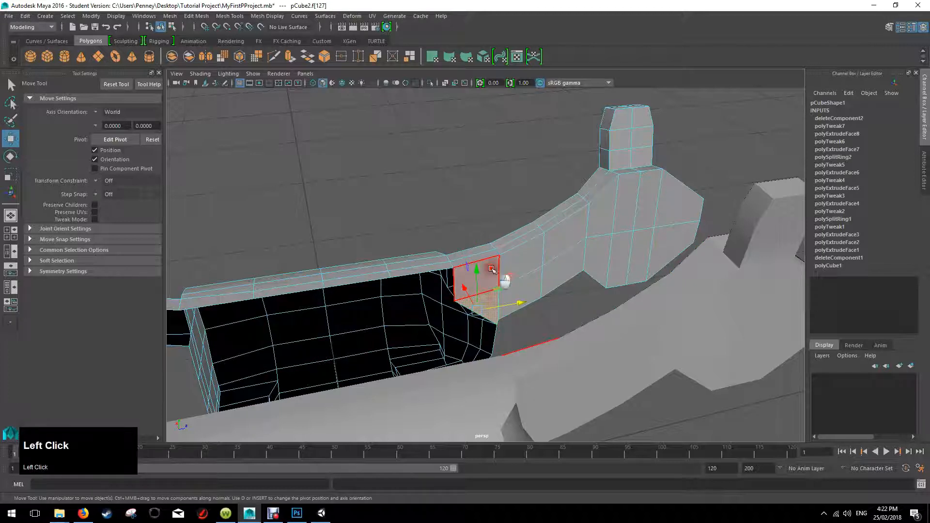
pyautogui.keyDown('shift'); pyautogui.click(531, 271); pyautogui.keyUp('shift')
pyautogui.keyDown('shift'); pyautogui.click(532, 249); pyautogui.keyUp('shift')
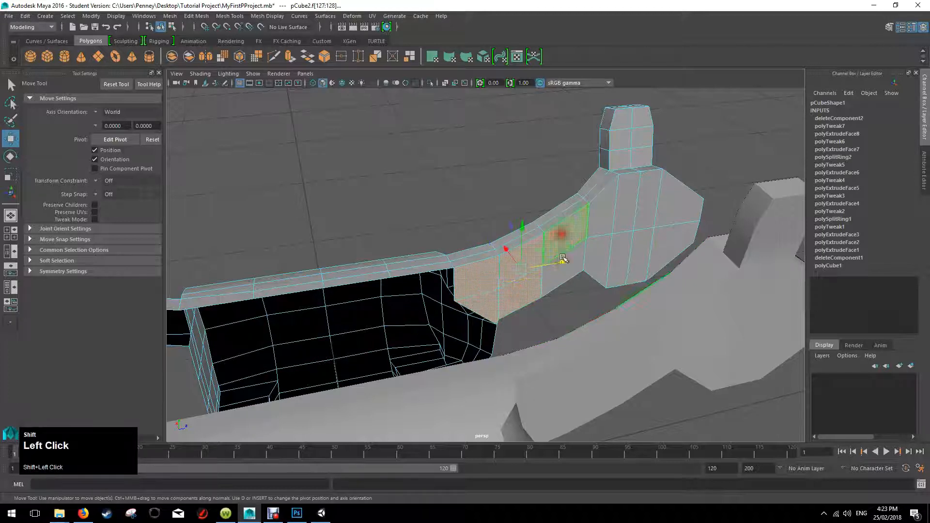
pyautogui.keyDown('shift'); pyautogui.click(581, 247); pyautogui.keyUp('shift')
pyautogui.keyDown('shift'); pyautogui.click(609, 204); pyautogui.keyUp('shift')
pyautogui.keyDown('shift'); pyautogui.click(628, 197); pyautogui.keyUp('shift')
pyautogui.keyDown('shift'); pyautogui.click(648, 199); pyautogui.keyUp('shift')
pyautogui.keyDown('shift'); pyautogui.click(673, 204); pyautogui.keyUp('shift')
pyautogui.keyDown('shift'); pyautogui.click(674, 252); pyautogui.keyUp('shift')
pyautogui.keyDown('shift'); pyautogui.click(640, 254); pyautogui.keyUp('shift')
pyautogui.keyDown('shift'); pyautogui.click(626, 262); pyautogui.keyUp('shift')
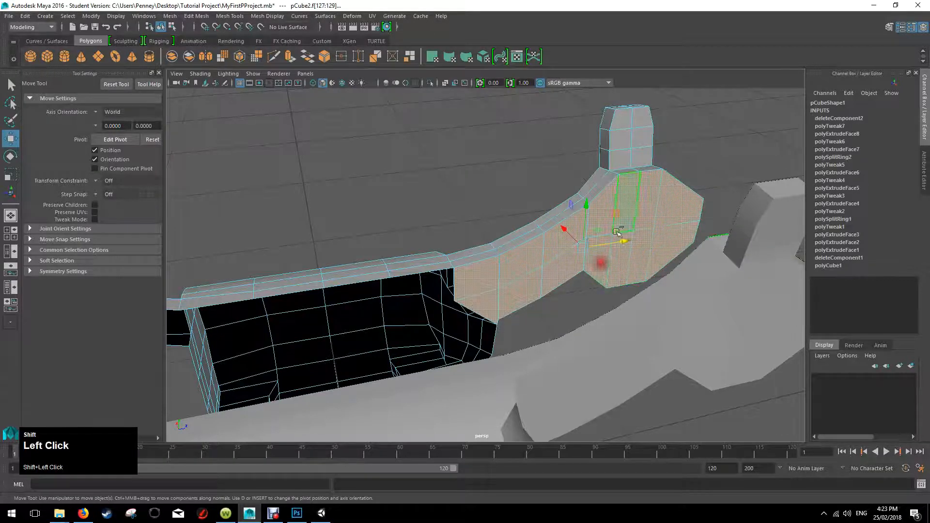
pyautogui.keyDown('alt'); pyautogui.moveTo(598, 190); pyautogui.dragTo(567, 200); pyautogui.keyUp('alt')
pyautogui.keyDown('alt'); pyautogui.moveTo(389, 187); pyautogui.dragTo(603, 250); pyautogui.keyUp('alt')
pyautogui.press('Delete')
# Move the mirrored half farther from the original, to Translate X 3.427.
pyautogui.press('f')
pyautogui.click(513, 277)
pyautogui.click(547, 303)
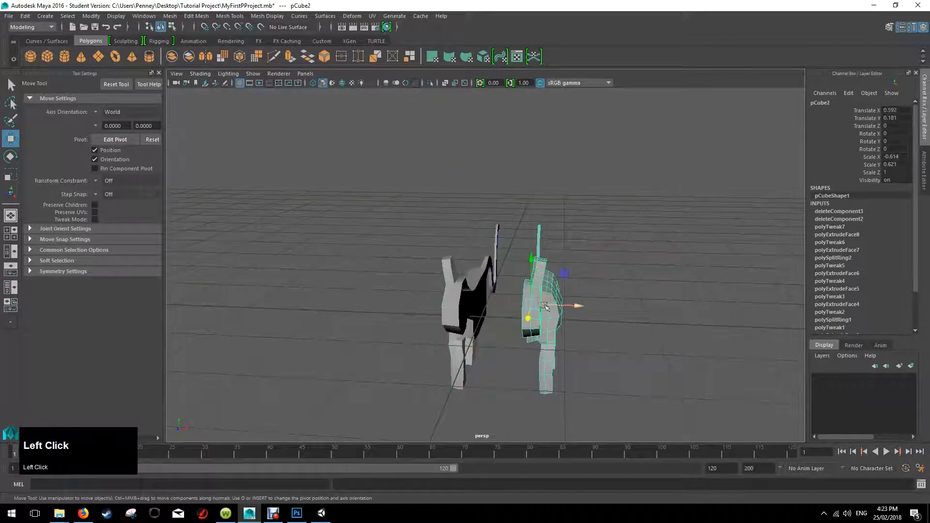
pyautogui.moveTo(588, 316); pyautogui.dragTo(656, 308)
pyautogui.keyDown('alt'); pyautogui.moveTo(534, 323); pyautogui.dragTo(662, 256); pyautogui.keyUp('alt')
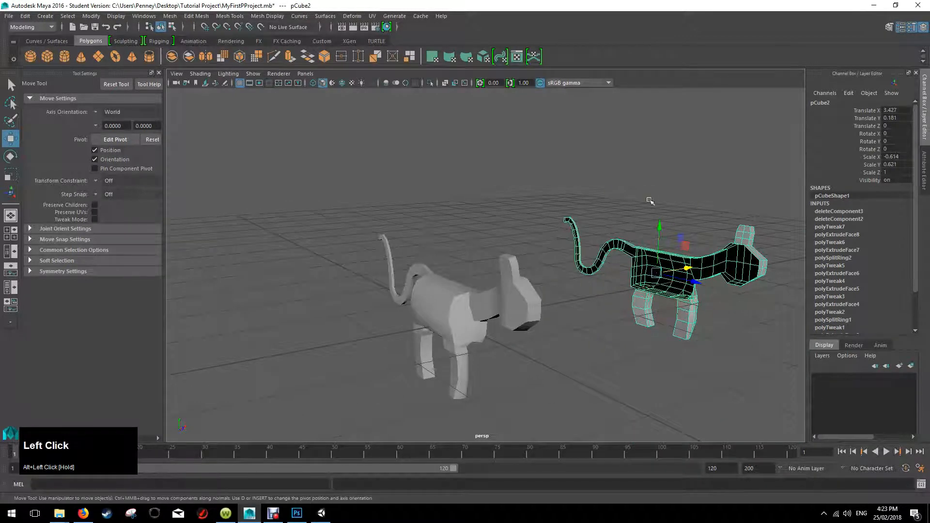
# Duplicate the original half with Duplicate Special as one world-grouped instance, mirrored with an X scale of -1.
pyautogui.keyDown('alt'); pyautogui.moveTo(649, 303); pyautogui.dragTo(546, 288); pyautogui.keyUp('alt')
pyautogui.click(530, 340)
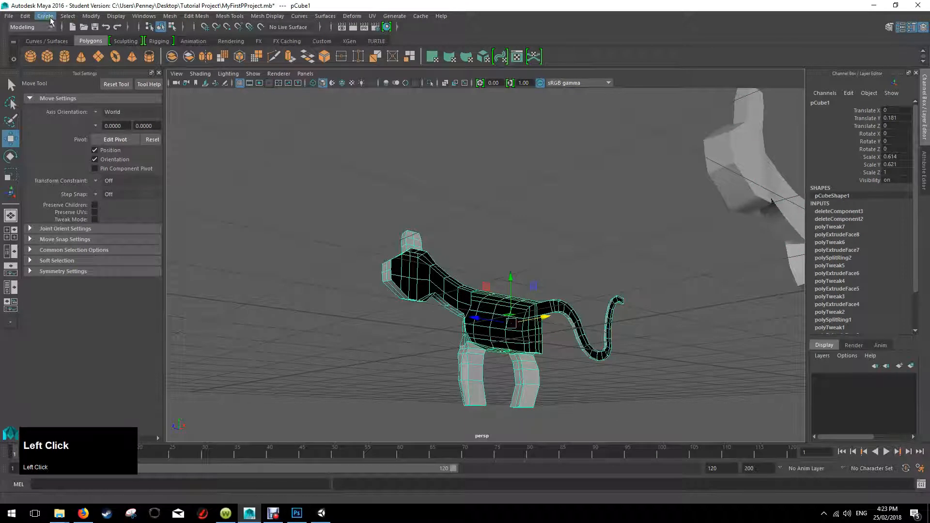
pyautogui.click(25, 16)
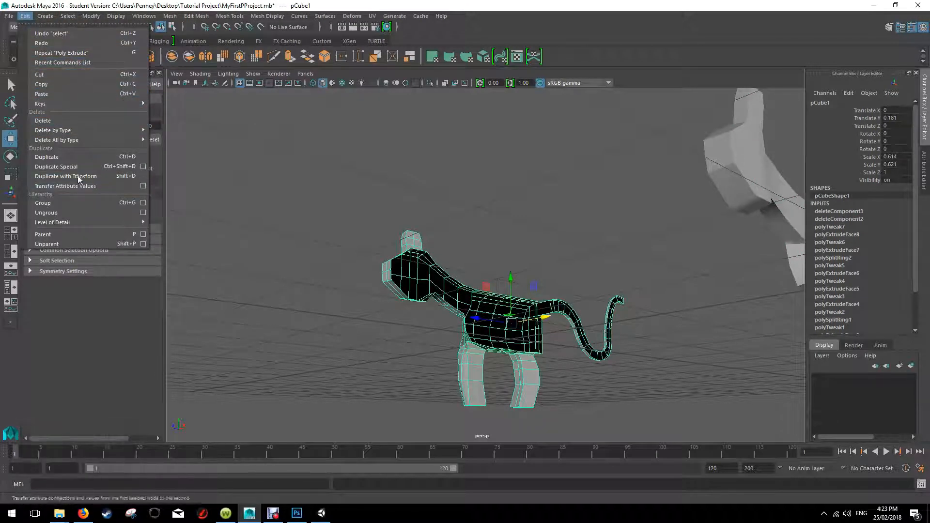
pyautogui.moveTo(84, 104)
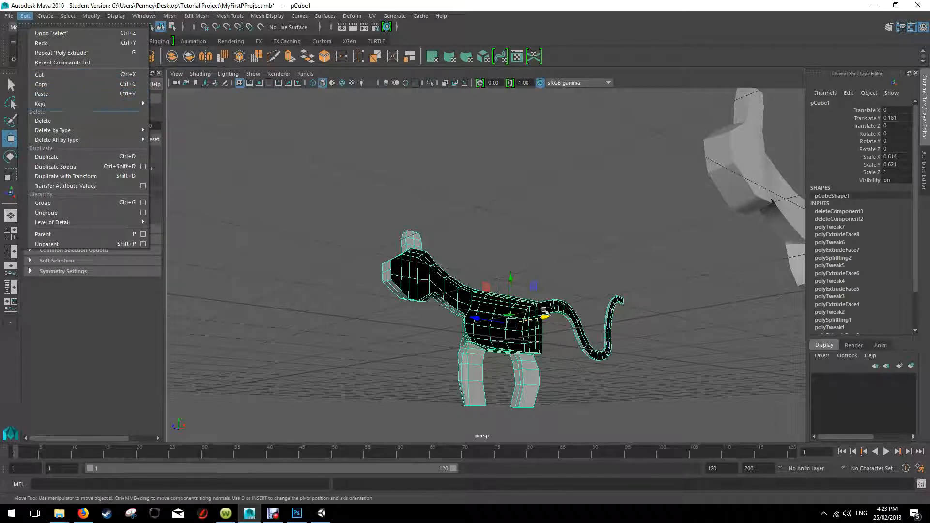
pyautogui.click(510, 324)
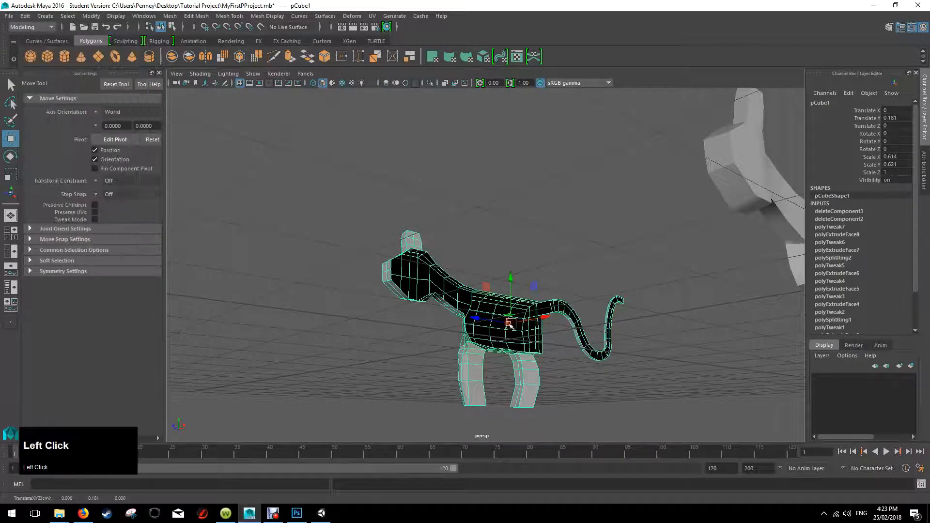
pyautogui.click(28, 17)
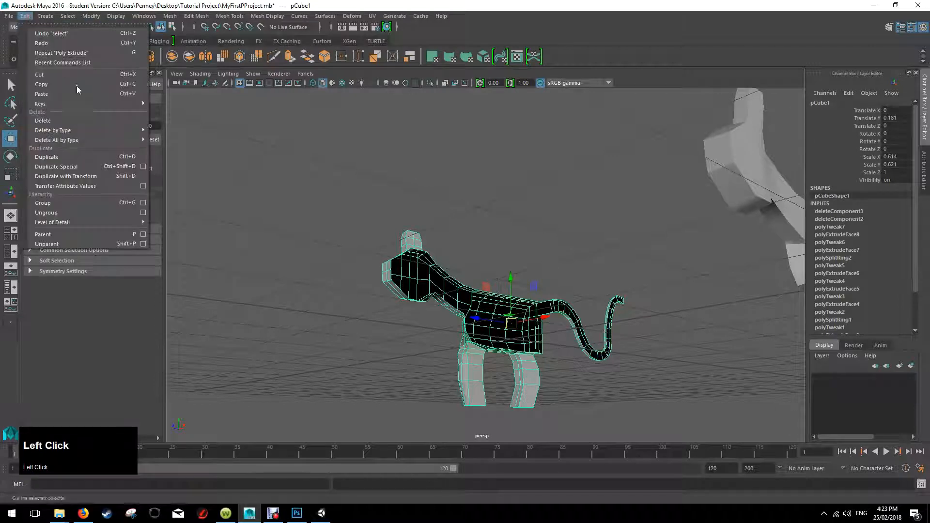
pyautogui.click(143, 167)
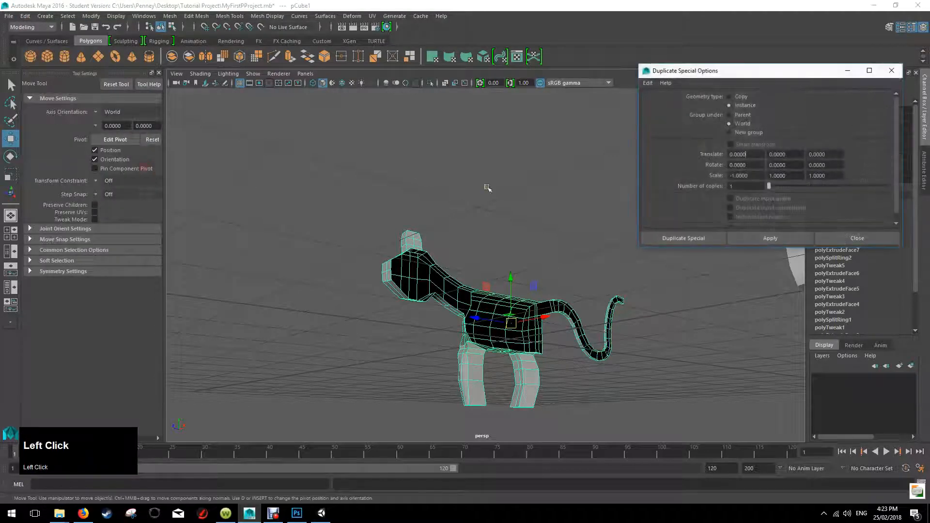
pyautogui.click(693, 240)
# Examine the newly mirrored model from several angles, checking how its two halves meet along the centre seam.
pyautogui.keyDown('alt'); pyautogui.moveTo(525, 210); pyautogui.dragTo(658, 263); pyautogui.keyUp('alt')
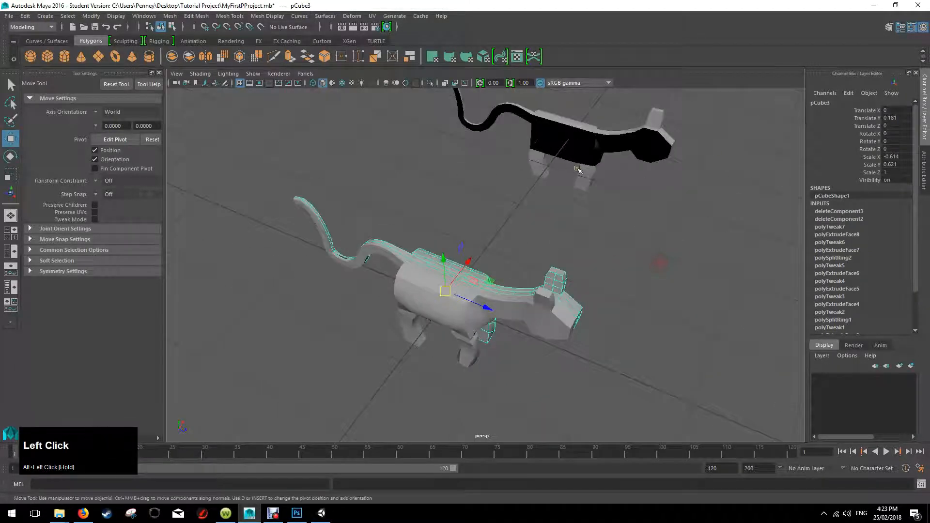
pyautogui.keyDown('alt'); pyautogui.moveTo(577, 127); pyautogui.dragTo(536, 185); pyautogui.keyUp('alt')
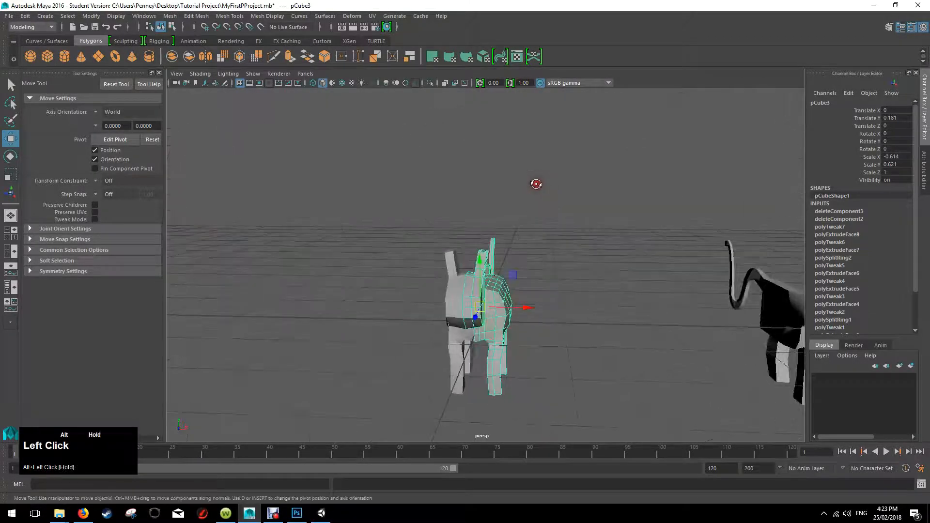
pyautogui.moveTo(545, 289)
pyautogui.keyDown('alt'); pyautogui.mouseDown()
pyautogui.moveTo(600, 270)
pyautogui.moveTo(573, 316)
pyautogui.moveTo(533, 298)
pyautogui.mouseUp(); pyautogui.keyUp('alt')
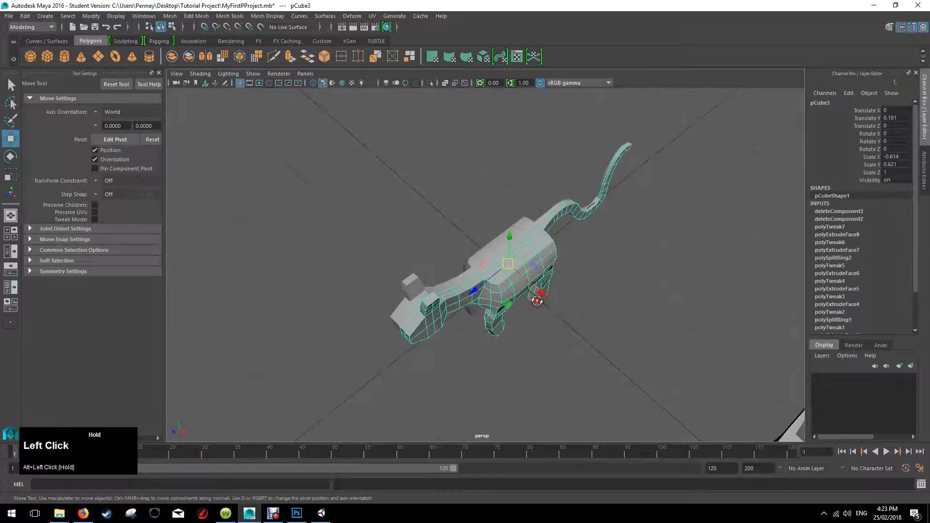
pyautogui.scroll(5, 537, 301)
pyautogui.keyDown('alt'); pyautogui.moveTo(537, 301); pyautogui.dragTo(528, 235, button='middle'); pyautogui.keyUp('alt')
pyautogui.scroll(-3, 528, 235)
pyautogui.keyDown('alt'); pyautogui.moveTo(489, 257); pyautogui.dragTo(565, 233); pyautogui.keyUp('alt')
pyautogui.moveTo(520, 181)
pyautogui.keyDown('alt'); pyautogui.mouseDown()
pyautogui.moveTo(484, 197)
pyautogui.moveTo(488, 167)
pyautogui.moveTo(535, 191)
pyautogui.moveTo(509, 184)
pyautogui.mouseUp(); pyautogui.keyUp('alt')
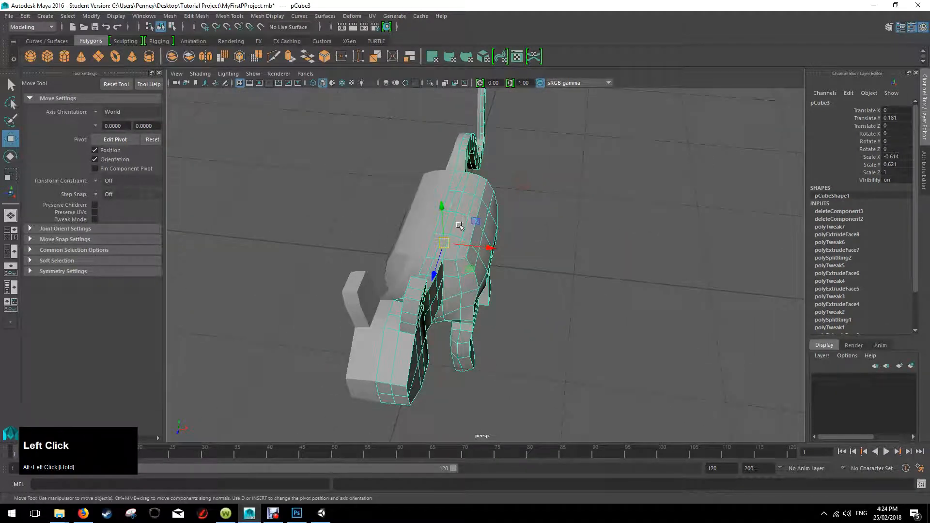
# Combine the original half and its new mirrored instance into a single mesh.
pyautogui.keyDown('shift'); pyautogui.click(425, 222); pyautogui.keyUp('shift')
pyautogui.keyDown('alt'); pyautogui.moveTo(425, 222); pyautogui.dragTo(518, 189); pyautogui.keyUp('alt')
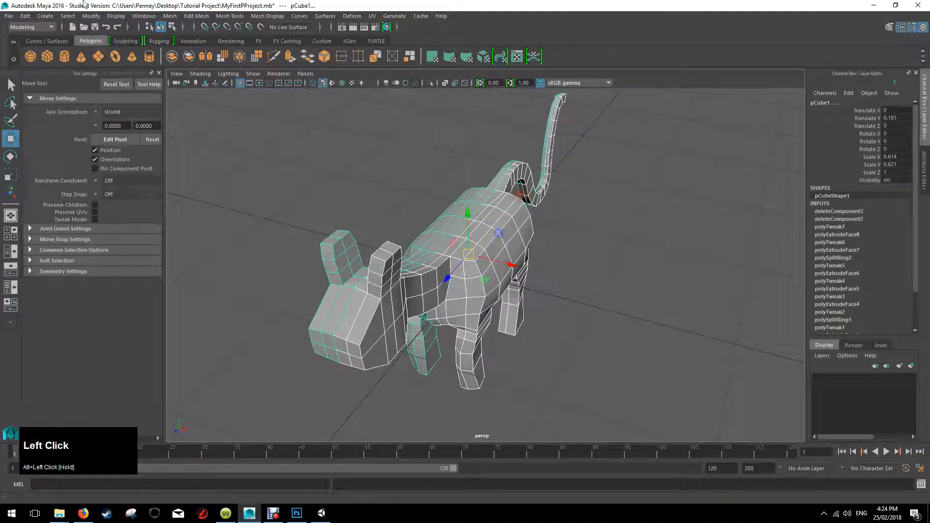
pyautogui.click(170, 16)
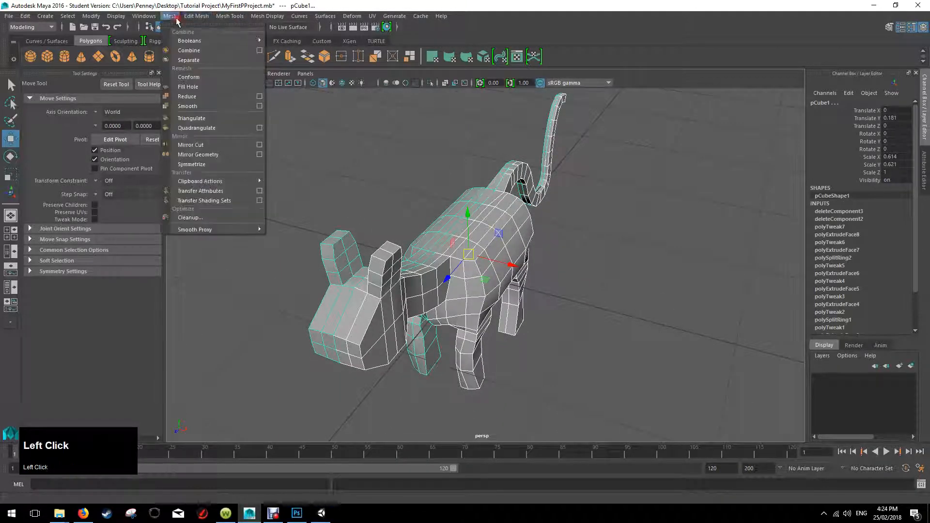
pyautogui.moveTo(196, 43)
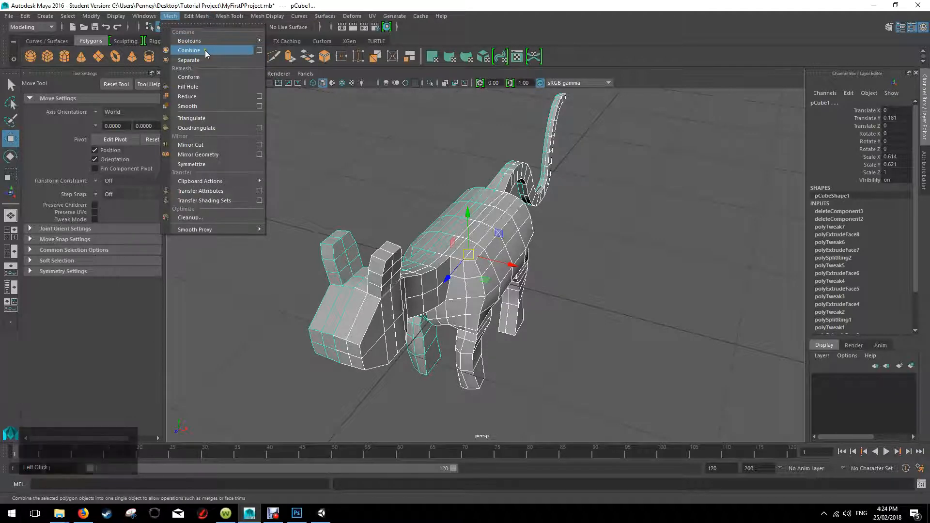
pyautogui.click(204, 51)
# Try moving the combined mesh sideways along X twice, undoing each move.
pyautogui.click(588, 237)
pyautogui.click(530, 243)
pyautogui.moveTo(590, 239)
pyautogui.keyDown('alt'); pyautogui.mouseDown()
pyautogui.moveTo(501, 220)
pyautogui.moveTo(590, 224)
pyautogui.mouseUp(); pyautogui.keyUp('alt')
pyautogui.moveTo(517, 306); pyautogui.dragTo(489, 301)
pyautogui.hotkey('ctrl', 'z')
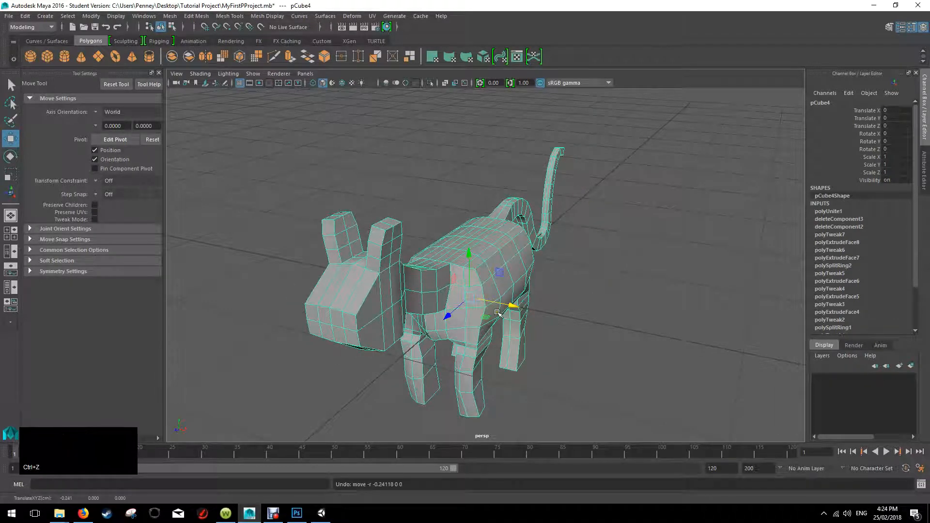
pyautogui.moveTo(517, 307); pyautogui.dragTo(466, 306)
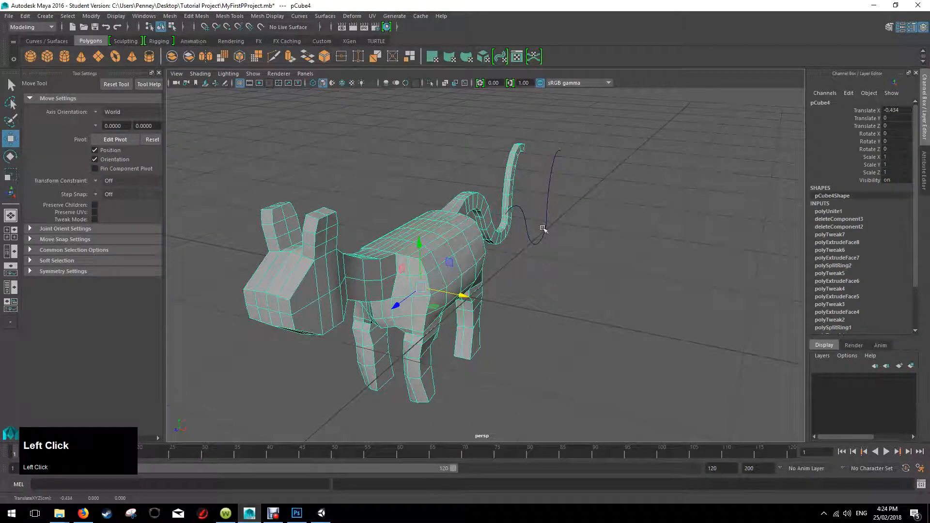
pyautogui.hotkey('ctrl', 'z')
# Select each half's connected faces in turn, checking from several angles whether the combined mesh still consists of two separate shells.
pyautogui.keyDown('alt'); pyautogui.moveTo(567, 243); pyautogui.dragTo(555, 262); pyautogui.keyUp('alt')
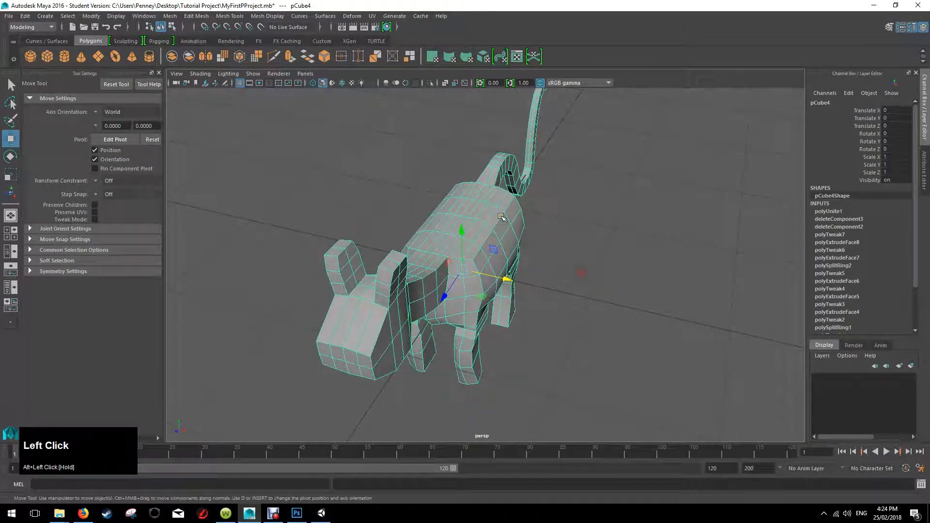
pyautogui.rightClick(496, 207)
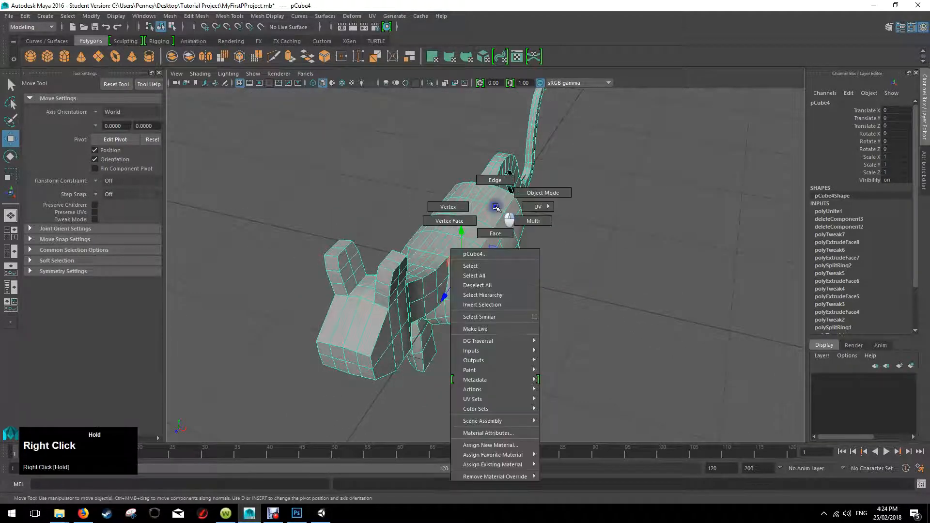
pyautogui.moveTo(504, 230); pyautogui.dragTo(499, 238, button='right')
pyautogui.click(498, 236)
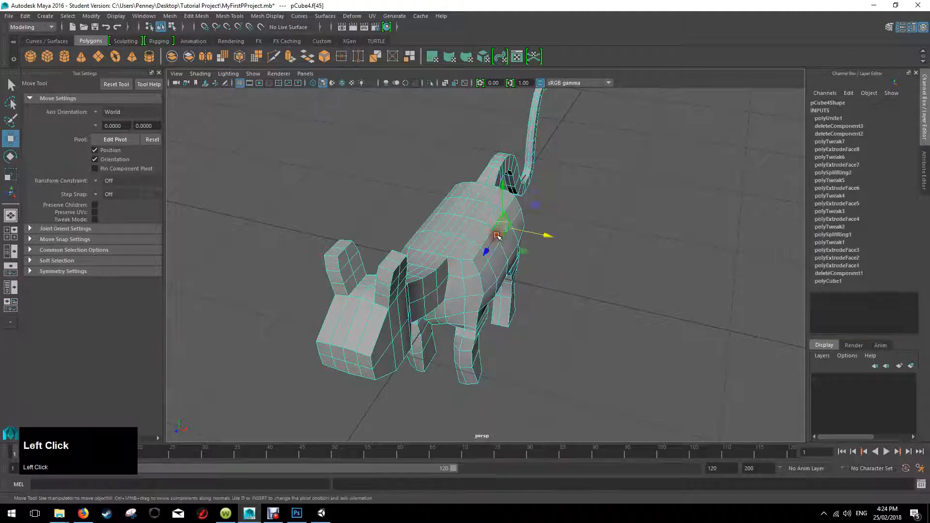
pyautogui.keyDown('alt'); pyautogui.moveTo(500, 237); pyautogui.dragTo(585, 308); pyautogui.keyUp('alt')
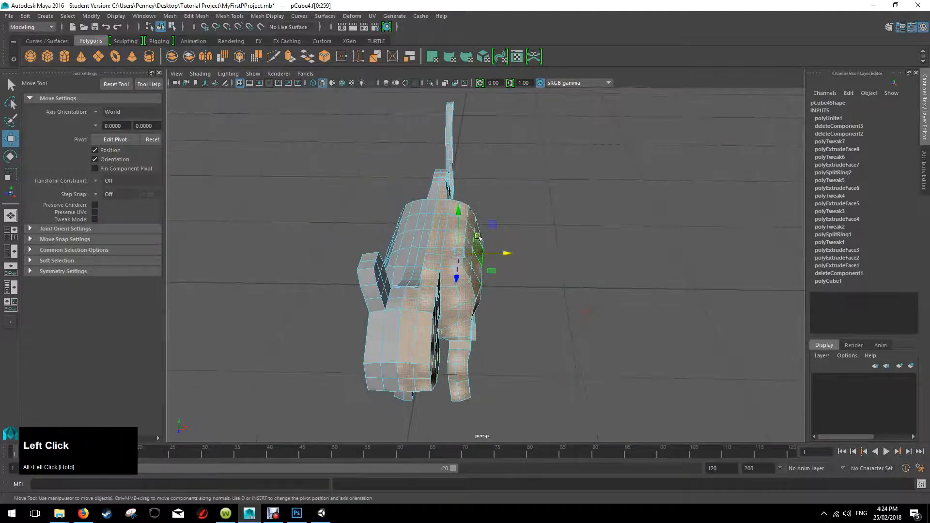
pyautogui.click(399, 245)
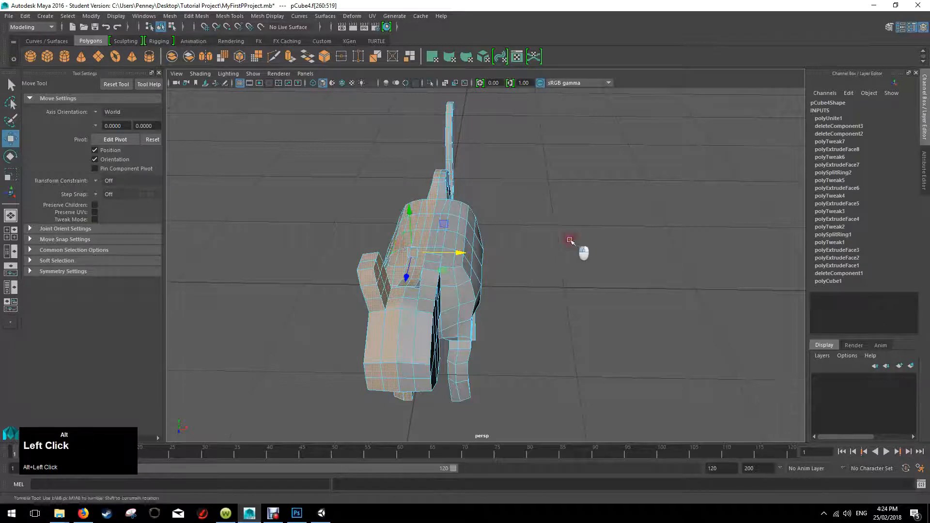
pyautogui.keyDown('alt'); pyautogui.moveTo(571, 241); pyautogui.dragTo(557, 232); pyautogui.keyUp('alt')
pyautogui.click(473, 294)
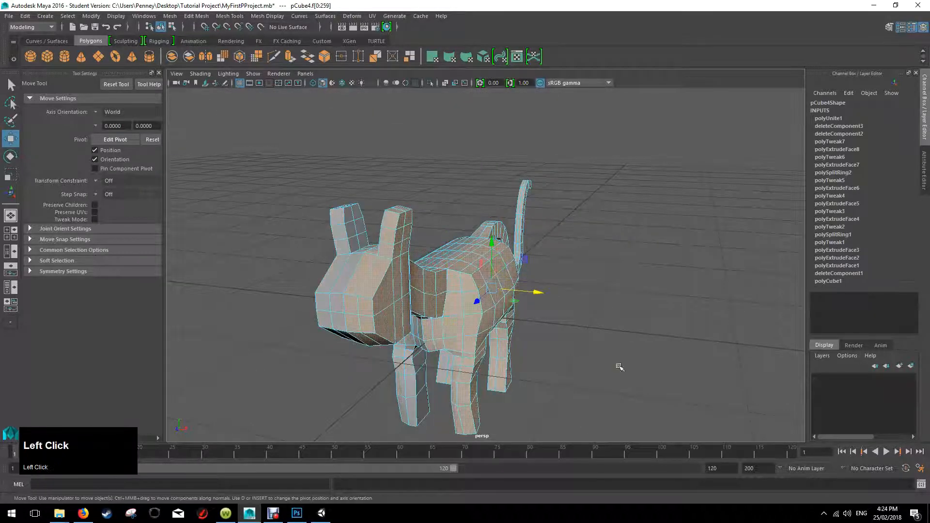
pyautogui.keyDown('alt'); pyautogui.moveTo(577, 283); pyautogui.dragTo(602, 256); pyautogui.keyUp('alt')
pyautogui.click(388, 246)
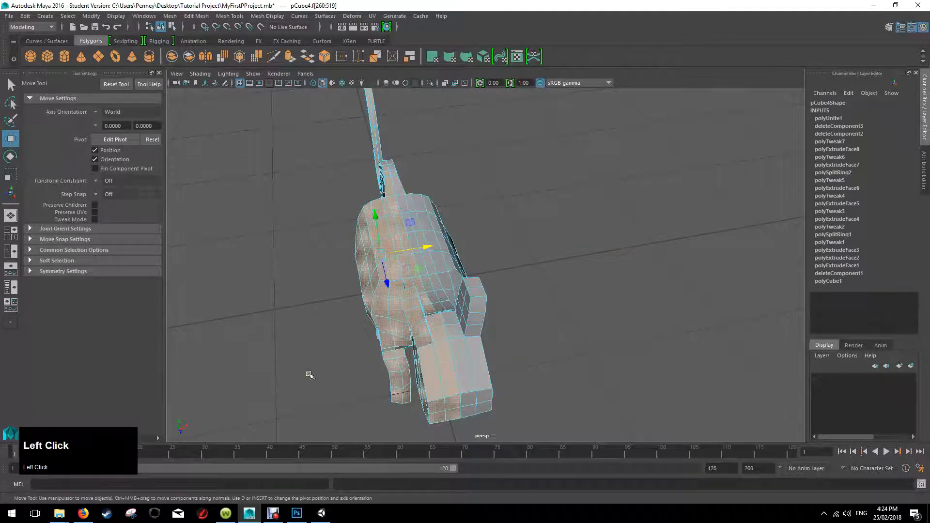
pyautogui.keyDown('alt'); pyautogui.moveTo(364, 292); pyautogui.dragTo(504, 238); pyautogui.keyUp('alt')
pyautogui.click(503, 236)
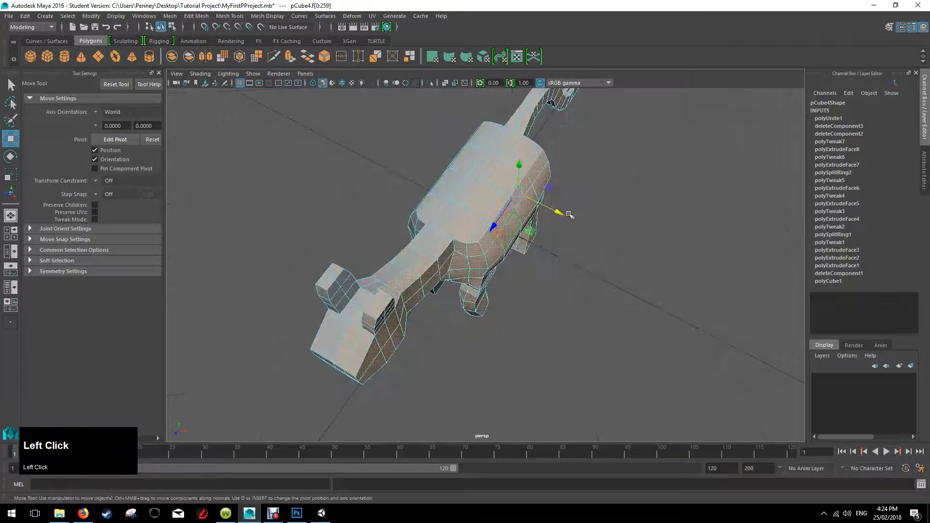
pyautogui.keyDown('alt'); pyautogui.moveTo(517, 170); pyautogui.dragTo(550, 203); pyautogui.keyUp('alt')
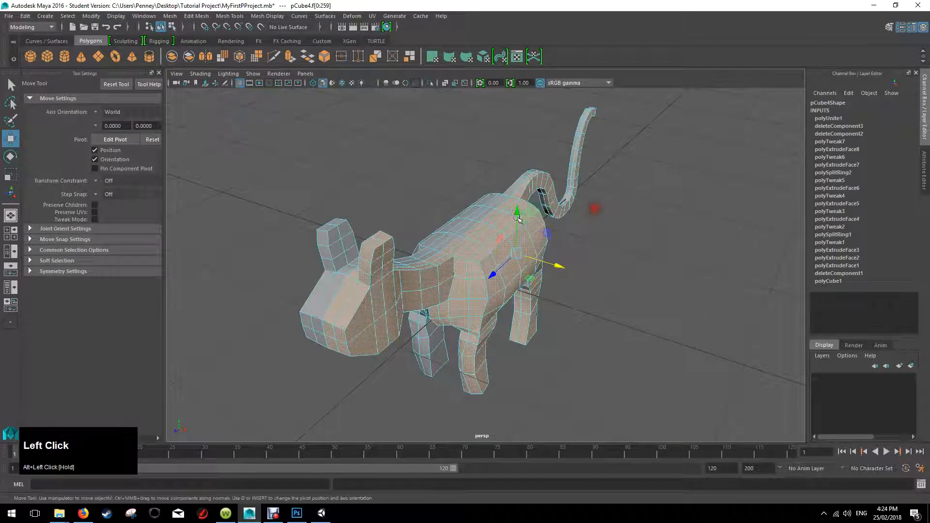
pyautogui.click(548, 207)
pyautogui.rightClick(505, 239)
pyautogui.moveTo(506, 239); pyautogui.dragTo(553, 227, button='right')
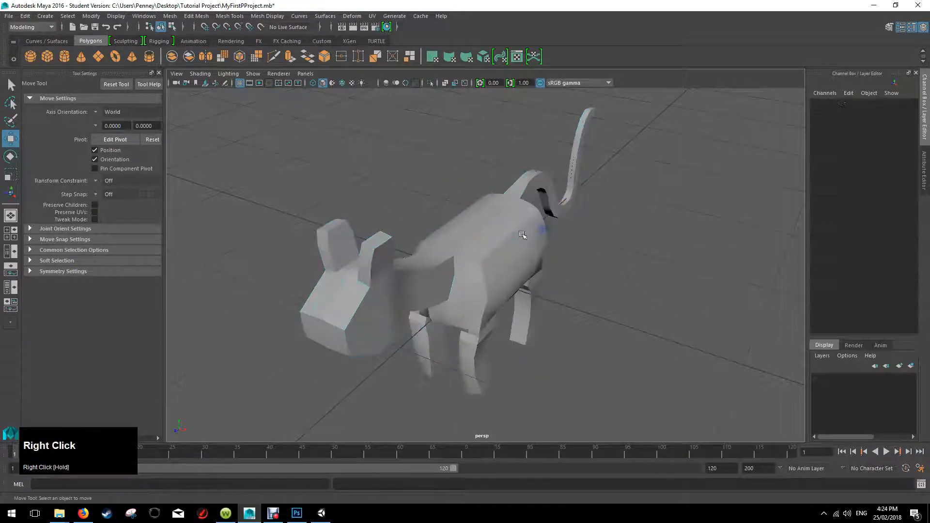
pyautogui.click(493, 235)
pyautogui.moveTo(490, 235); pyautogui.dragTo(453, 154, button='right')
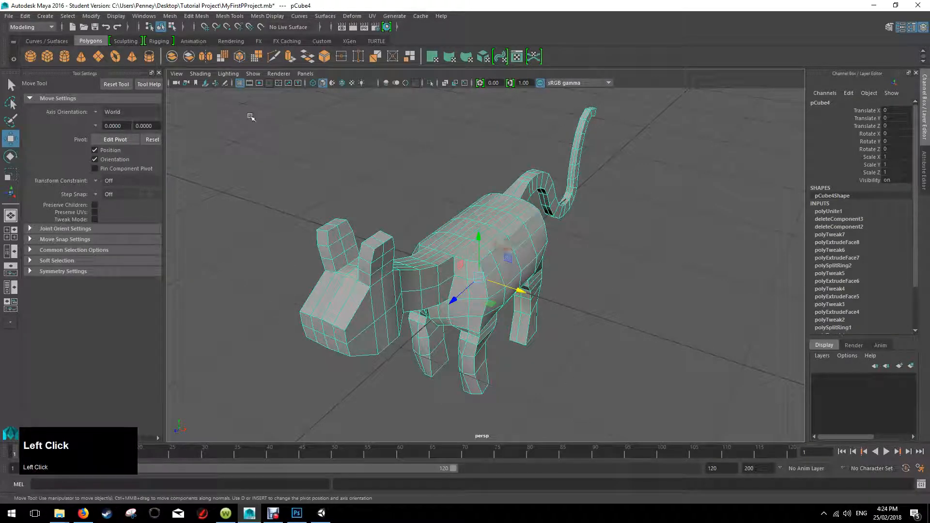
pyautogui.click(173, 17)
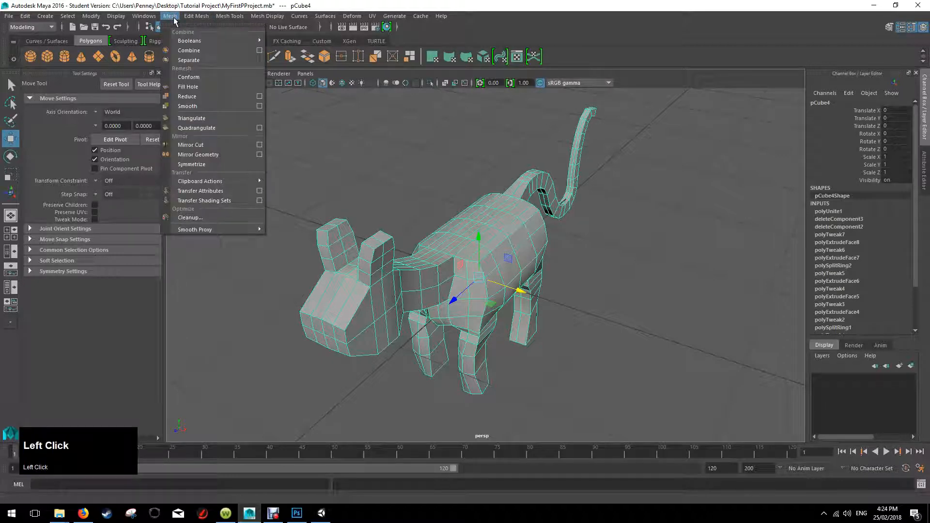
pyautogui.moveTo(197, 19)
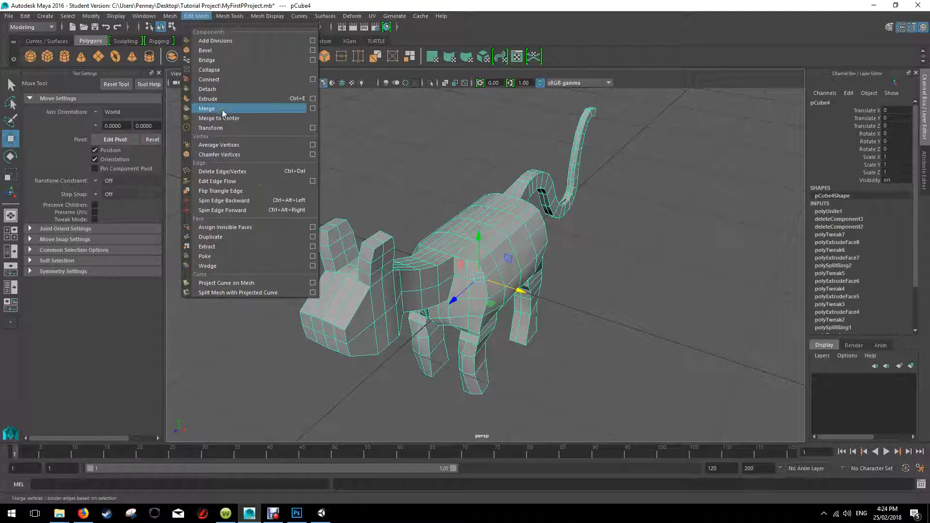
pyautogui.click(309, 109)
pyautogui.moveTo(704, 77); pyautogui.dragTo(665, 158)
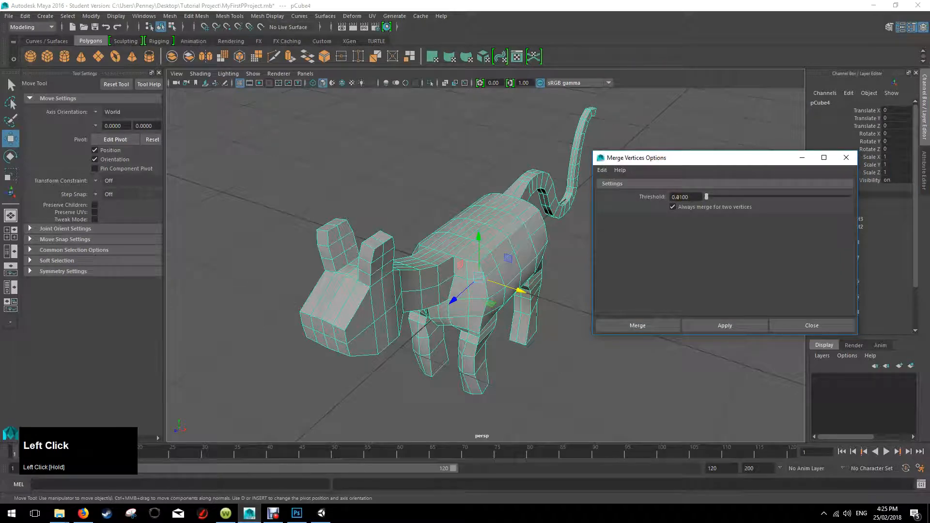
pyautogui.scroll(3, 474, 241)
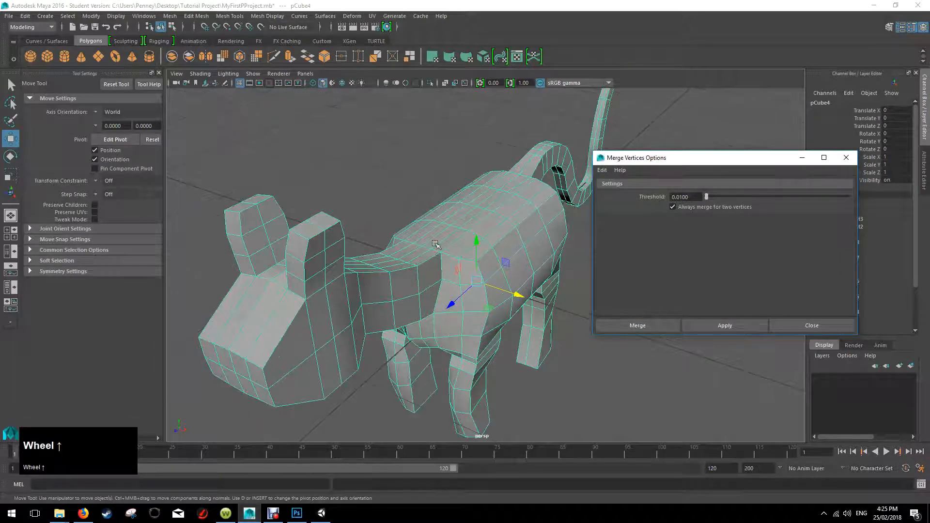
pyautogui.keyDown('alt'); pyautogui.moveTo(442, 244); pyautogui.dragTo(465, 191); pyautogui.keyUp('alt')
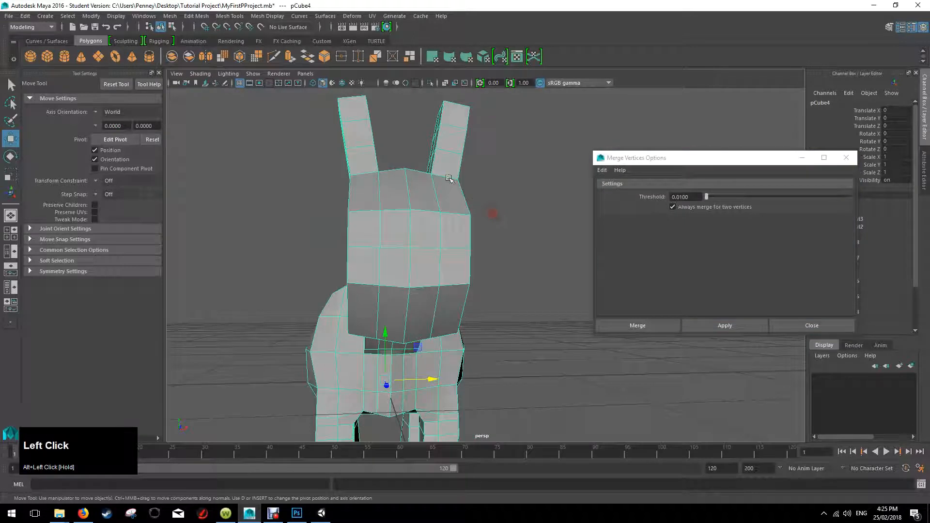
pyautogui.scroll(2, 440, 175)
pyautogui.scroll(2, 440, 175)
pyautogui.moveTo(389, 187); pyautogui.dragTo(407, 176, button='right')
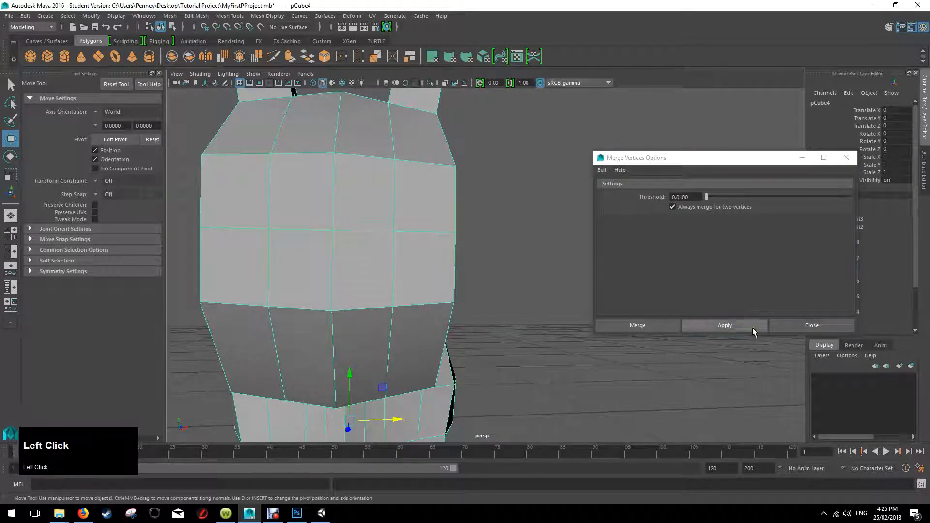
pyautogui.click(802, 325)
# Select all connected faces of one half and move them sideways along X, opening a gap along the centre seam.
pyautogui.moveTo(388, 174); pyautogui.dragTo(410, 198, button='right')
pyautogui.click(401, 195)
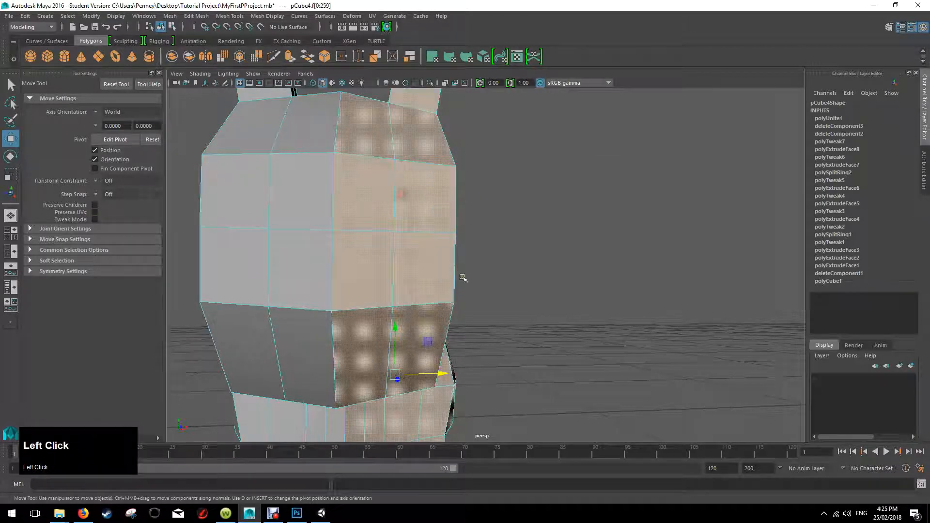
pyautogui.moveTo(443, 379); pyautogui.dragTo(395, 185)
pyautogui.keyDown('alt'); pyautogui.moveTo(395, 185); pyautogui.dragTo(438, 208, button='middle'); pyautogui.keyUp('alt')
pyautogui.scroll(4, 436, 209)
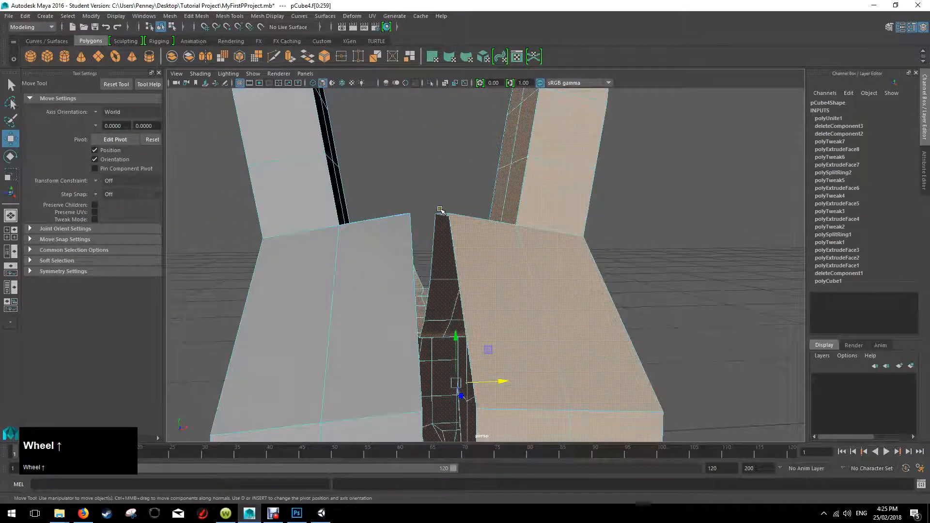
pyautogui.keyDown('alt'); pyautogui.moveTo(430, 212); pyautogui.dragTo(422, 208); pyautogui.keyUp('alt')
# Try moving and scaling the pair of seam vertices at the top of the head along X, undoing each attempt.
pyautogui.click(343, 136)
pyautogui.moveTo(342, 135); pyautogui.dragTo(305, 135, button='right')
pyautogui.click(417, 141)
pyautogui.keyDown('alt'); pyautogui.moveTo(426, 175); pyautogui.dragTo(379, 180); pyautogui.keyUp('alt')
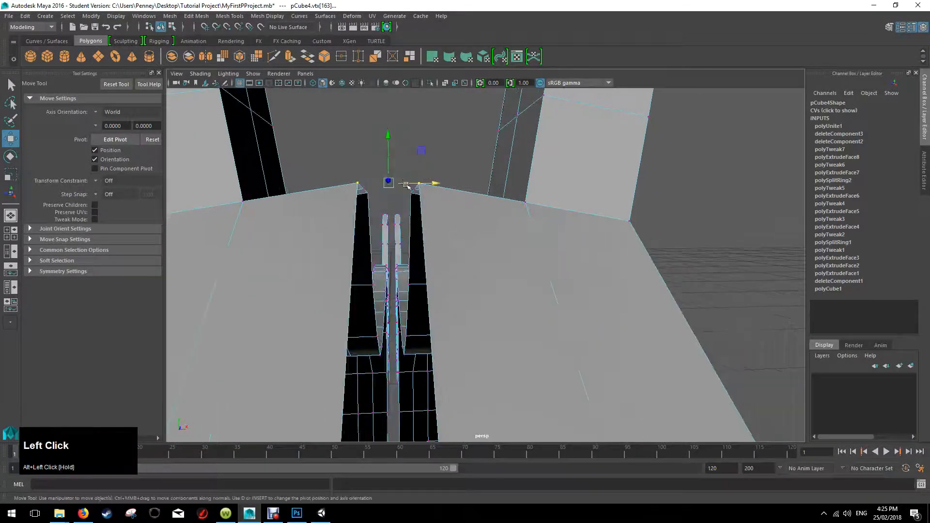
pyautogui.moveTo(441, 183); pyautogui.dragTo(392, 184)
pyautogui.hotkey('ctrl', 'z')
pyautogui.press('r')
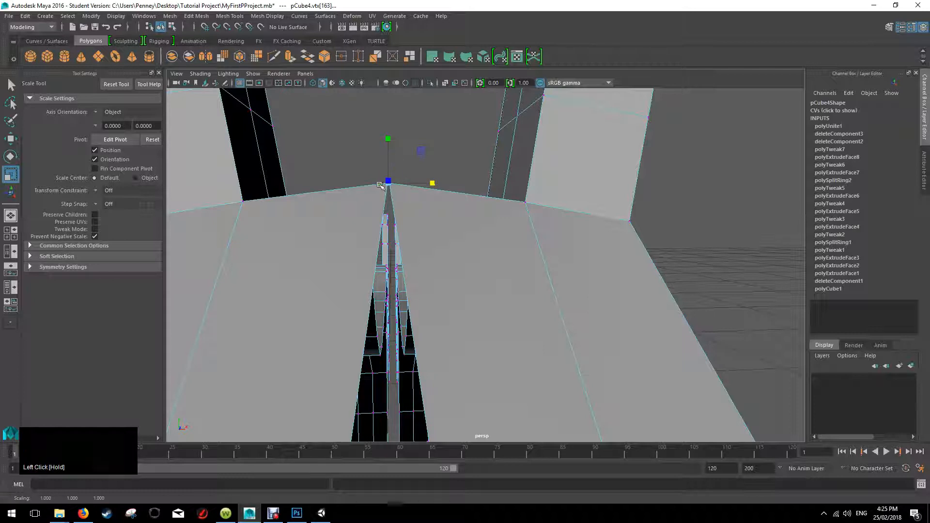
pyautogui.hotkey('ctrl', 'z')
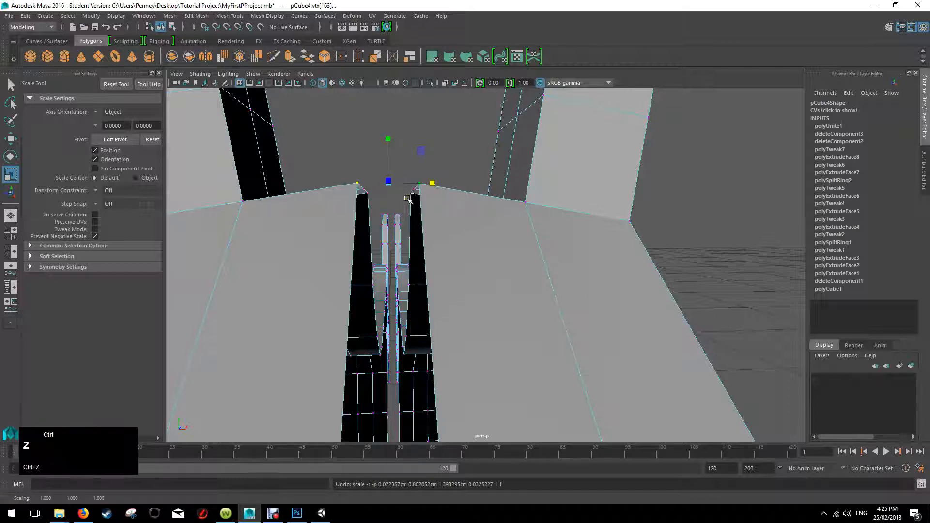
# Undo the seam vertex selection and the sideways move of the half's faces.
pyautogui.keyDown('alt'); pyautogui.moveTo(433, 178); pyautogui.dragTo(425, 200); pyautogui.keyUp('alt')
pyautogui.keyDown('alt'); pyautogui.moveTo(426, 246); pyautogui.dragTo(426, 234); pyautogui.keyUp('alt')
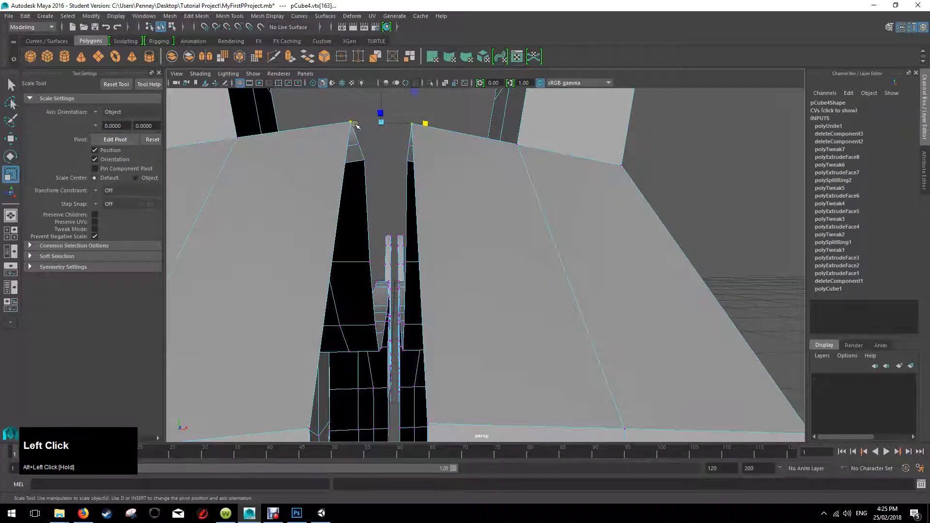
pyautogui.hotkey('ctrl', 'z')
pyautogui.hotkey('ctrl', 'z')
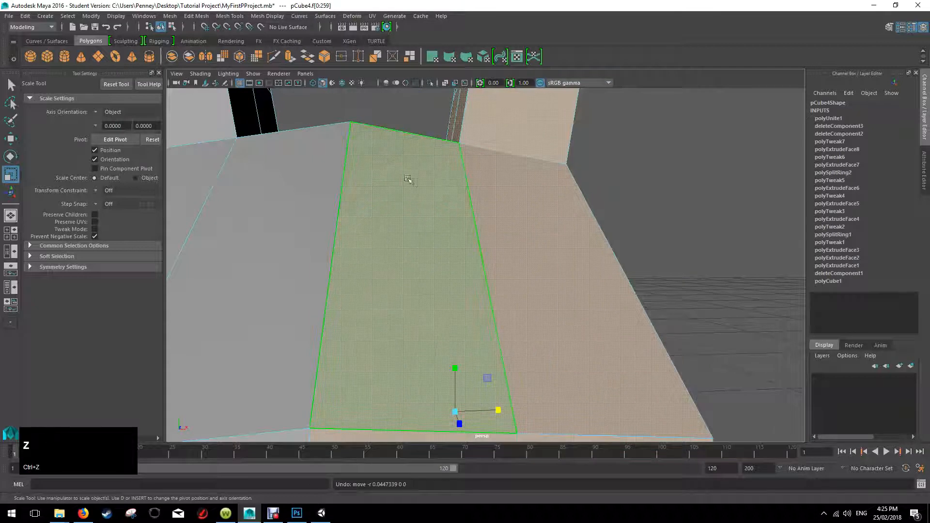
# Select the whole combined mesh in object mode and merge its vertices with a threshold of 0.01.
pyautogui.scroll(-5, 408, 180)
pyautogui.moveTo(473, 260); pyautogui.dragTo(526, 235, button='right')
pyautogui.click(473, 264)
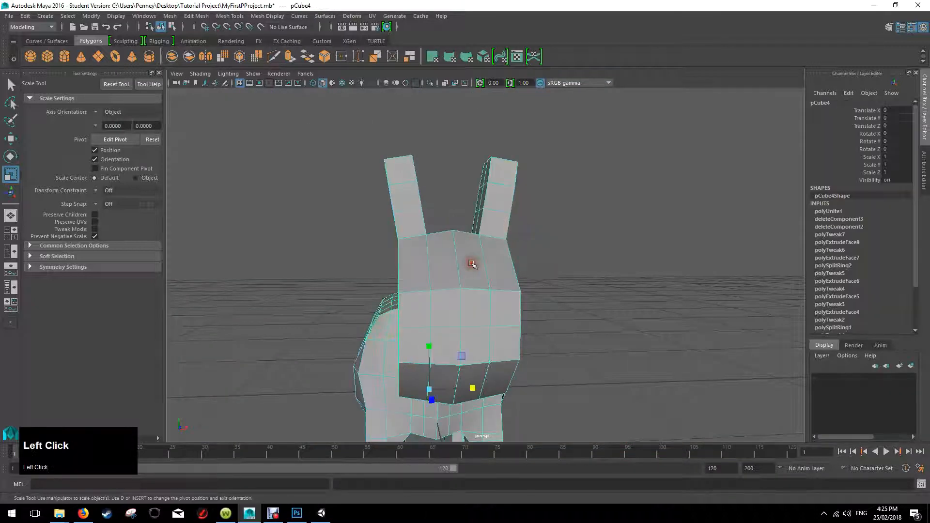
pyautogui.click(196, 16)
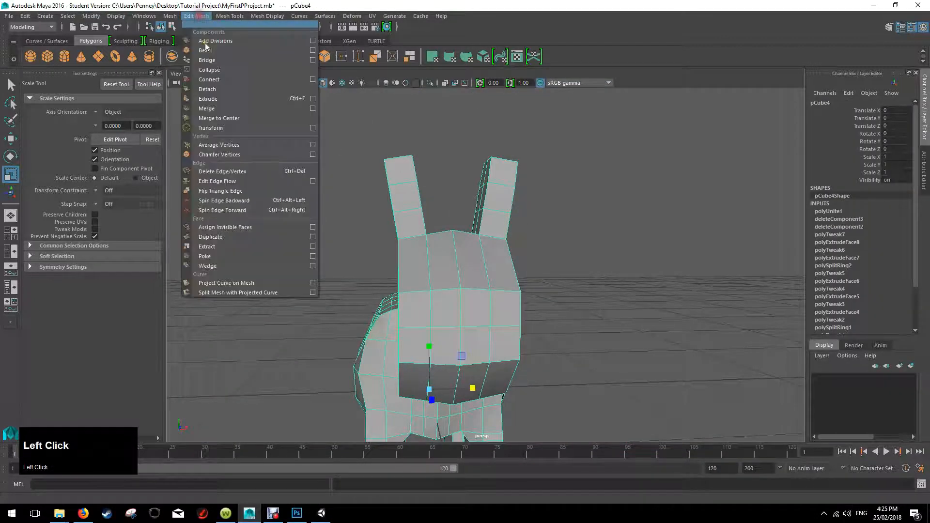
pyautogui.click(312, 108)
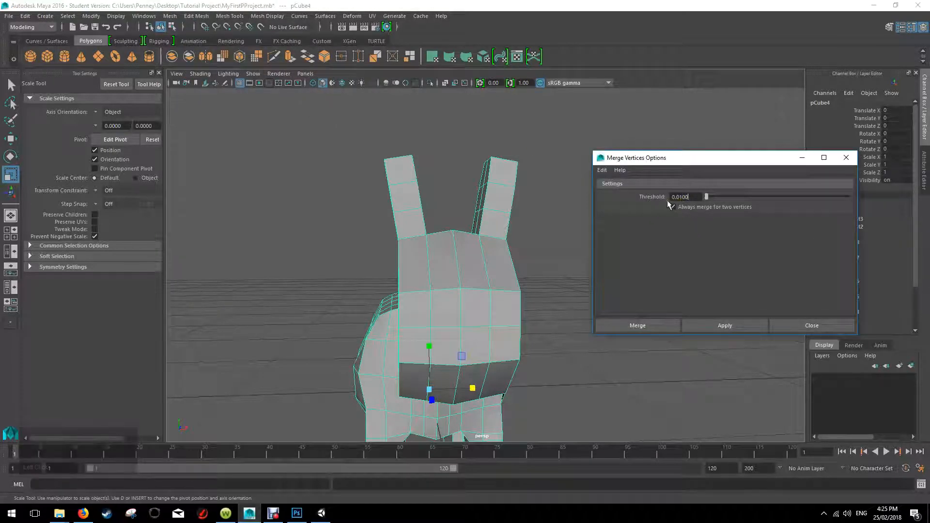
pyautogui.click(642, 326)
# Check the merged mesh with face and vertex selections around the head and inside the body.
pyautogui.moveTo(560, 270)
pyautogui.keyDown('alt'); pyautogui.mouseDown()
pyautogui.moveTo(536, 263)
pyautogui.moveTo(557, 270)
pyautogui.mouseUp(); pyautogui.keyUp('alt')
pyautogui.moveTo(478, 254); pyautogui.dragTo(461, 269, button='right')
pyautogui.click(461, 269)
pyautogui.moveTo(545, 253)
pyautogui.keyDown('alt'); pyautogui.mouseDown()
pyautogui.moveTo(521, 269)
pyautogui.moveTo(533, 275)
pyautogui.moveTo(536, 253)
pyautogui.moveTo(509, 260)
pyautogui.moveTo(553, 252)
pyautogui.moveTo(575, 263)
pyautogui.moveTo(419, 234)
pyautogui.moveTo(551, 257)
pyautogui.moveTo(549, 266)
pyautogui.mouseUp(); pyautogui.keyUp('alt')
pyautogui.keyDown('alt'); pyautogui.moveTo(548, 266); pyautogui.dragTo(658, 232, button='middle'); pyautogui.keyUp('alt')
pyautogui.scroll(-3, 649, 242)
pyautogui.keyDown('alt'); pyautogui.moveTo(649, 207); pyautogui.dragTo(650, 214); pyautogui.keyUp('alt')
pyautogui.moveTo(657, 195); pyautogui.dragTo(622, 202, button='right')
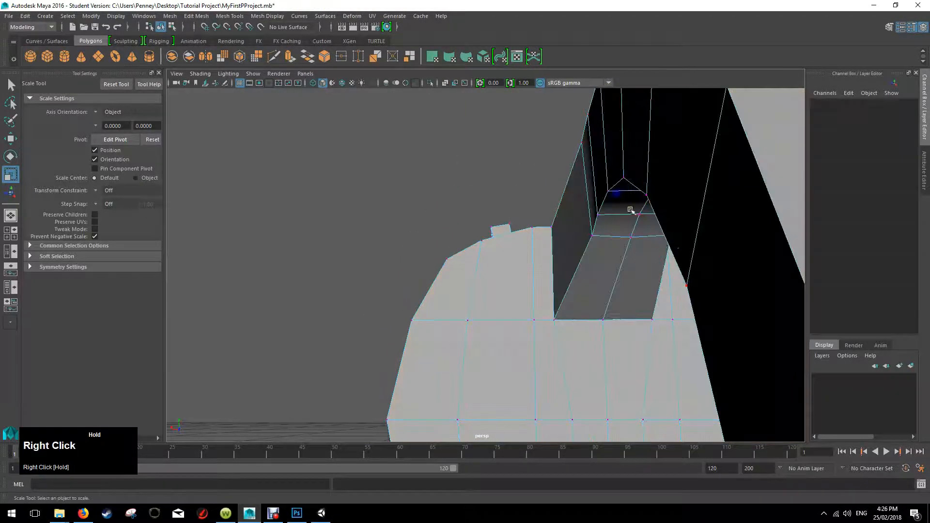
pyautogui.click(640, 212)
# Return to object mode with nothing selected and examine the whole merged animal from all sides.
pyautogui.press('f')
pyautogui.keyDown('alt'); pyautogui.moveTo(589, 251); pyautogui.dragTo(648, 353); pyautogui.keyUp('alt')
pyautogui.scroll(-3, 511, 277)
pyautogui.scroll(-3, 511, 277)
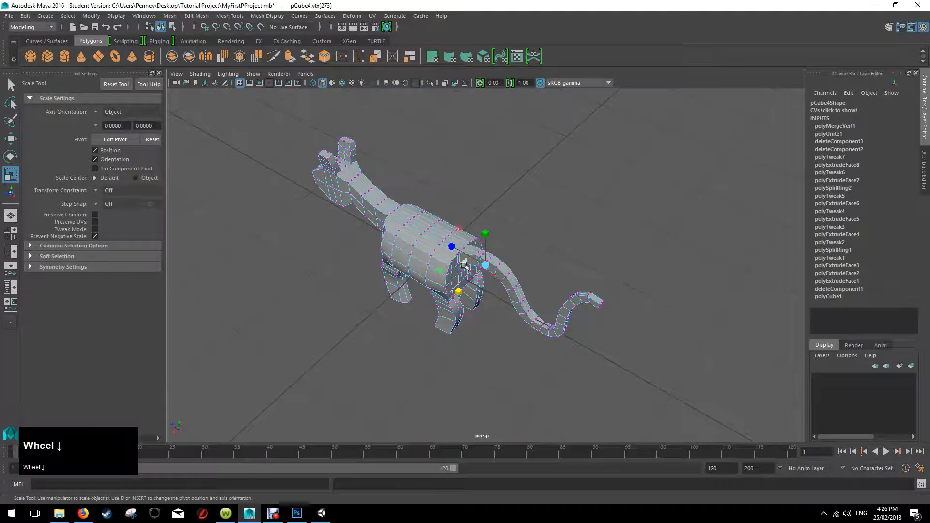
pyautogui.keyDown('alt'); pyautogui.moveTo(511, 277); pyautogui.dragTo(484, 271, button='middle'); pyautogui.keyUp('alt')
pyautogui.keyDown('alt'); pyautogui.moveTo(485, 271); pyautogui.dragTo(533, 232); pyautogui.keyUp('alt')
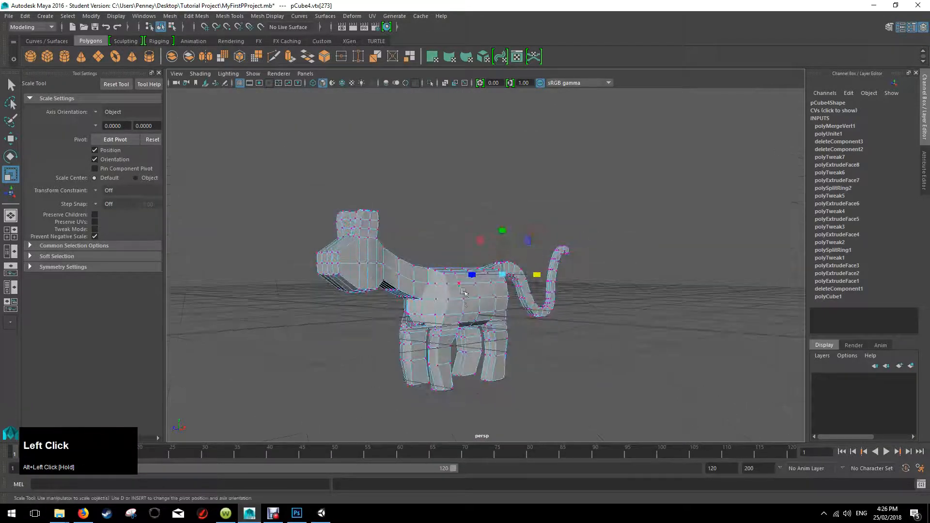
pyautogui.moveTo(461, 243); pyautogui.dragTo(502, 265, button='right')
pyautogui.moveTo(515, 235); pyautogui.dragTo(514, 234, button='right')
pyautogui.keyDown('alt'); pyautogui.moveTo(515, 235); pyautogui.dragTo(581, 330); pyautogui.keyUp('alt')
pyautogui.keyDown('alt'); pyautogui.moveTo(562, 268); pyautogui.dragTo(465, 271); pyautogui.keyUp('alt')
pyautogui.keyDown('alt'); pyautogui.moveTo(434, 302); pyautogui.dragTo(384, 247); pyautogui.keyUp('alt')
pyautogui.keyDown('alt'); pyautogui.moveTo(525, 262); pyautogui.dragTo(526, 240); pyautogui.keyUp('alt')
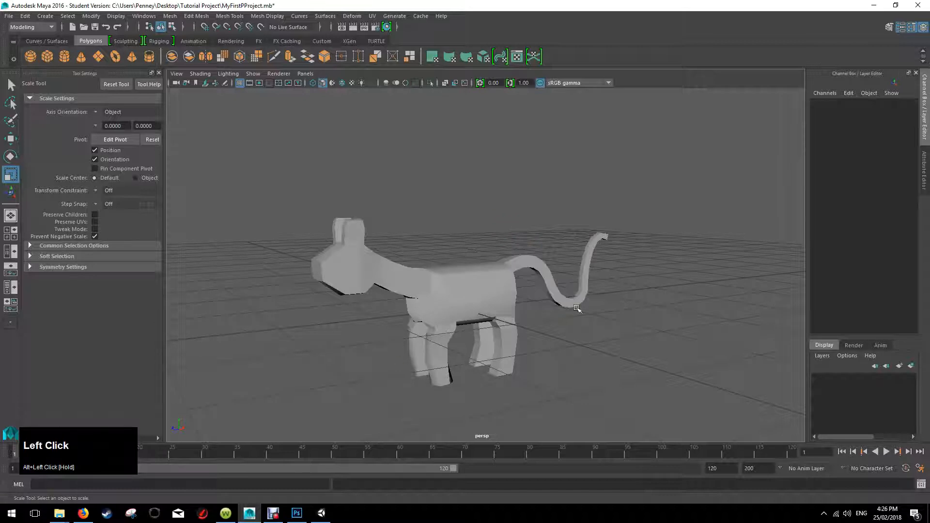
pyautogui.scroll(4, 445, 302)
pyautogui.keyDown('alt'); pyautogui.click(445, 303); pyautogui.keyUp('alt')
pyautogui.keyDown('alt'); pyautogui.moveTo(445, 303); pyautogui.dragTo(545, 222); pyautogui.keyUp('alt')
# Select the merged mesh and review its full list of construction history inputs.
pyautogui.click(467, 293)
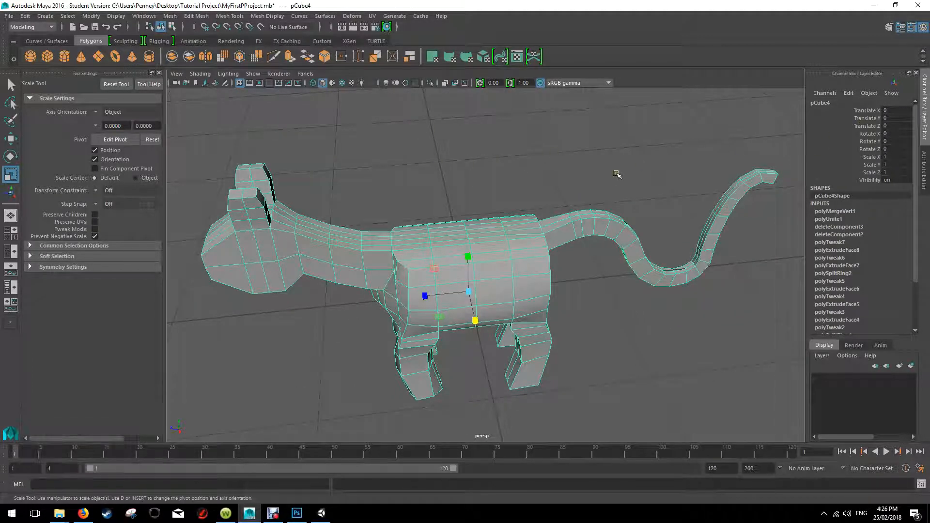
pyautogui.scroll(-4, 841, 206)
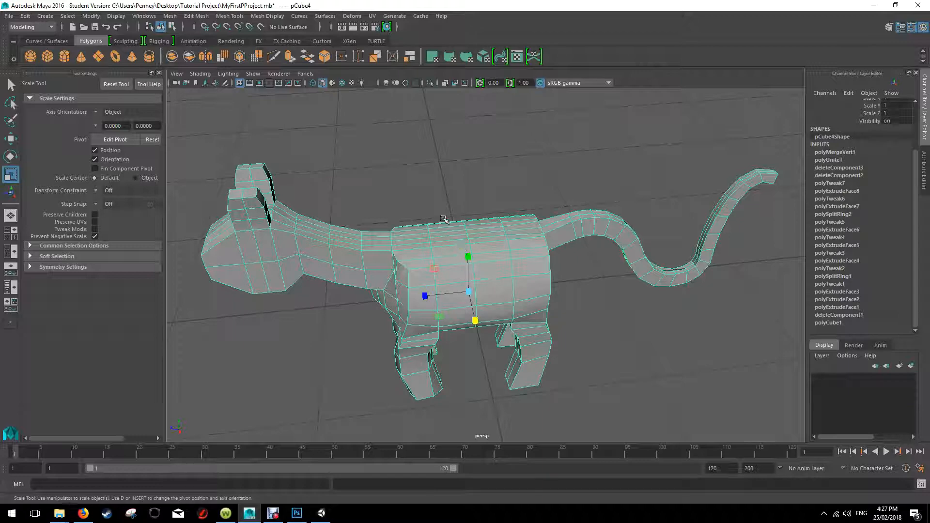
pyautogui.keyDown('alt'); pyautogui.moveTo(444, 219); pyautogui.dragTo(773, 245); pyautogui.keyUp('alt')
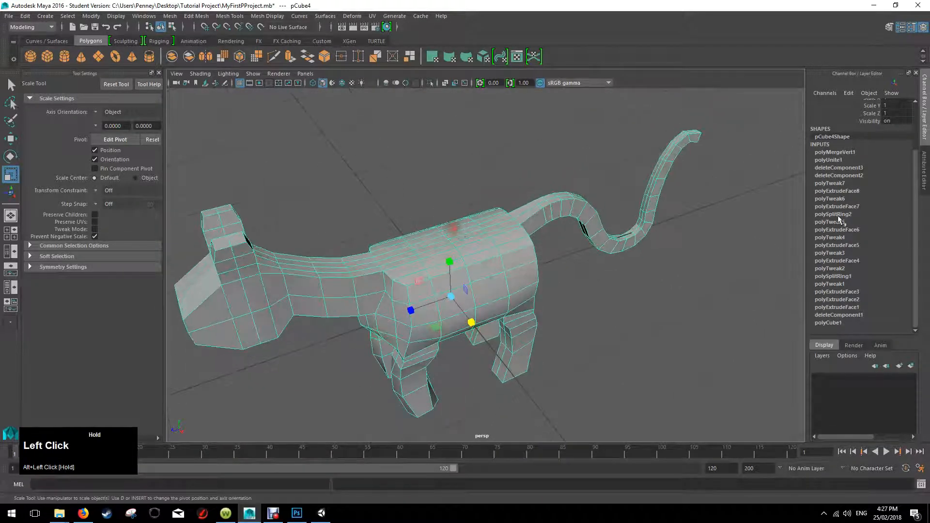
pyautogui.keyDown('alt'); pyautogui.moveTo(686, 260); pyautogui.dragTo(537, 272); pyautogui.keyUp('alt')
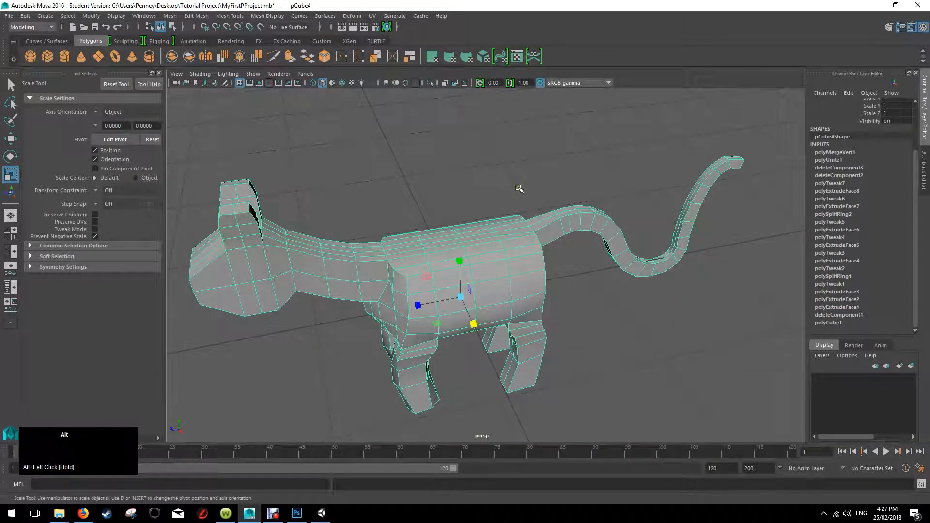
# Delete all construction history in the scene so the merged animal mesh has no remaining inputs.
pyautogui.keyDown('alt'); pyautogui.moveTo(519, 189); pyautogui.dragTo(539, 185); pyautogui.keyUp('alt')
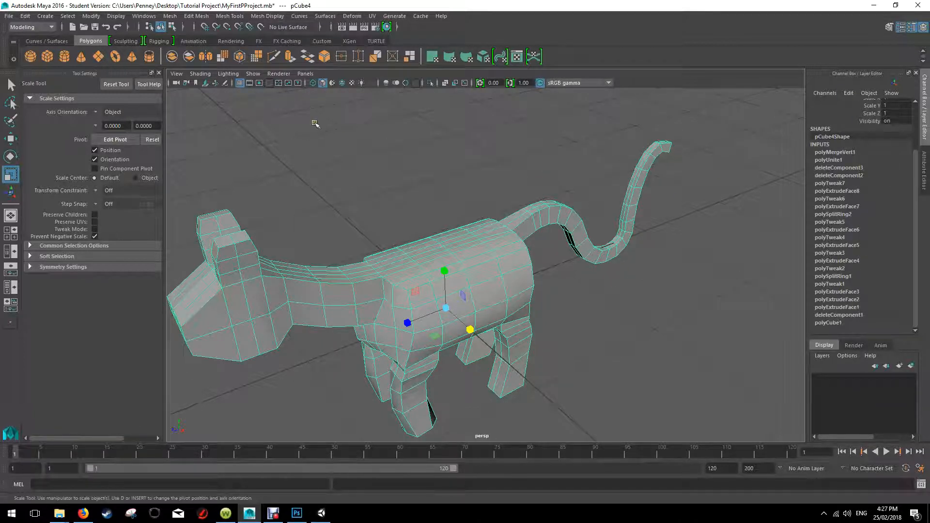
pyautogui.keyDown('alt'); pyautogui.moveTo(383, 150); pyautogui.dragTo(391, 152); pyautogui.keyUp('alt')
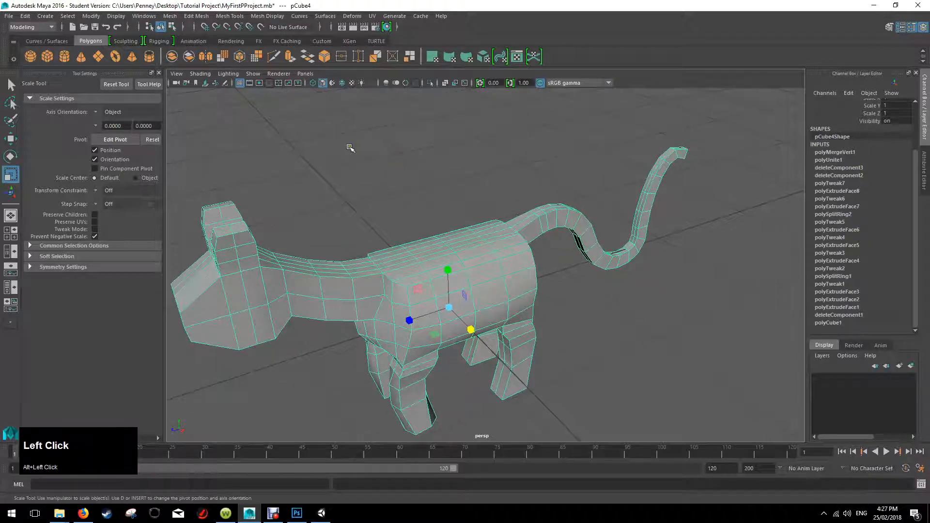
pyautogui.click(28, 16)
pyautogui.moveTo(88, 140)
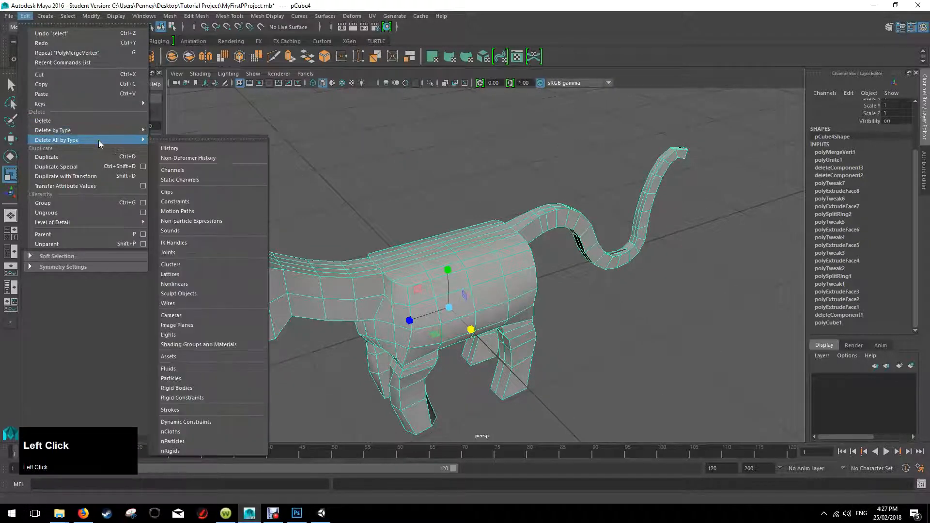
pyautogui.click(187, 150)
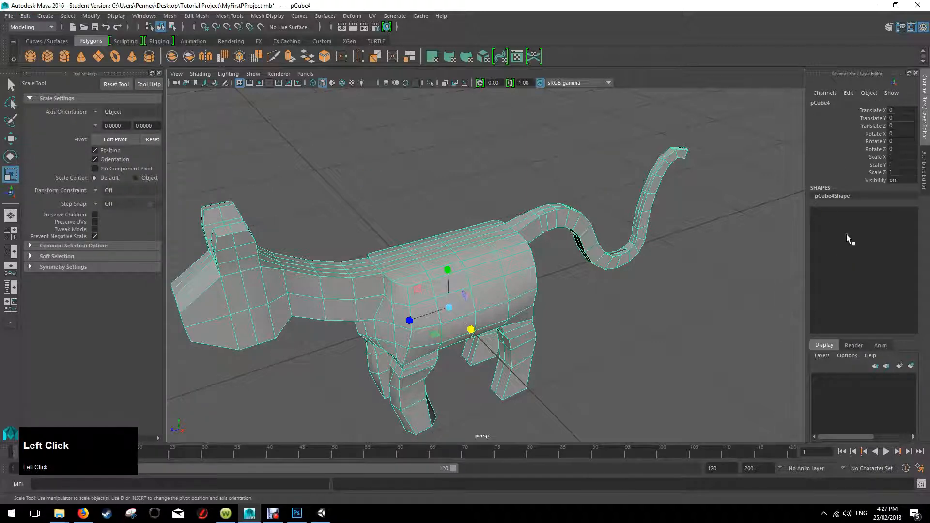
# Examine the finished animal mesh from the front, the sides, above and below.
pyautogui.keyDown('alt'); pyautogui.moveTo(601, 286); pyautogui.dragTo(557, 290); pyautogui.keyUp('alt')
pyautogui.scroll(-3, 553, 266)
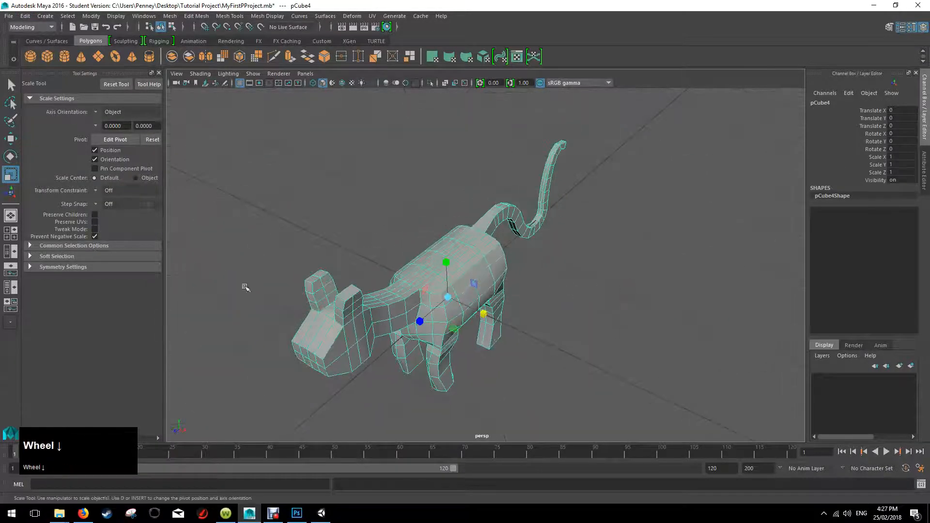
pyautogui.keyDown('alt'); pyautogui.moveTo(489, 313); pyautogui.dragTo(442, 370); pyautogui.keyUp('alt')
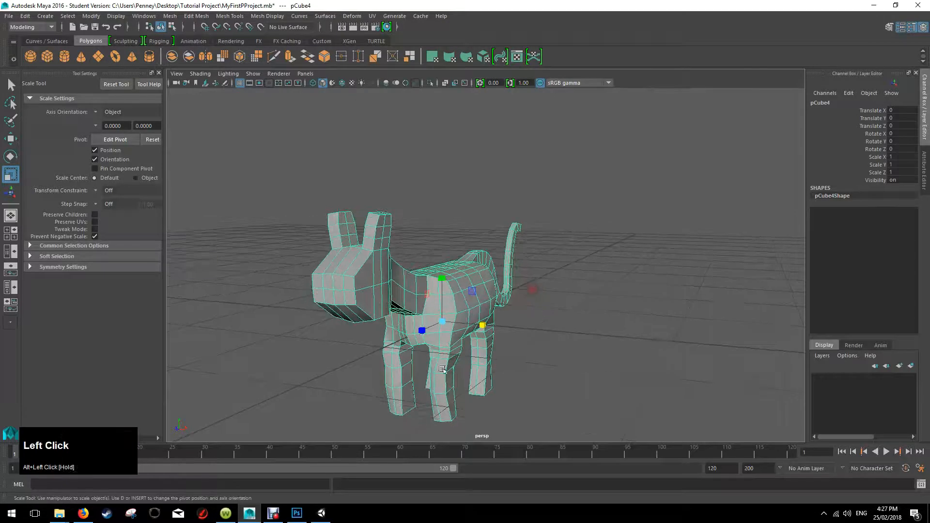
pyautogui.keyDown('alt'); pyautogui.moveTo(380, 304); pyautogui.dragTo(492, 228); pyautogui.keyUp('alt')
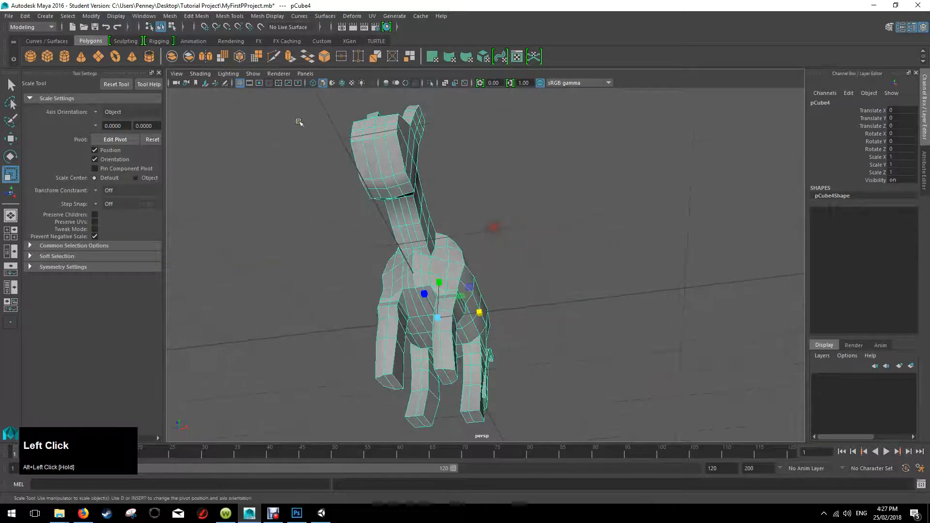
pyautogui.keyDown('alt'); pyautogui.moveTo(561, 301); pyautogui.dragTo(504, 334); pyautogui.keyUp('alt')
pyautogui.keyDown('alt'); pyautogui.moveTo(529, 296); pyautogui.dragTo(561, 273); pyautogui.keyUp('alt')
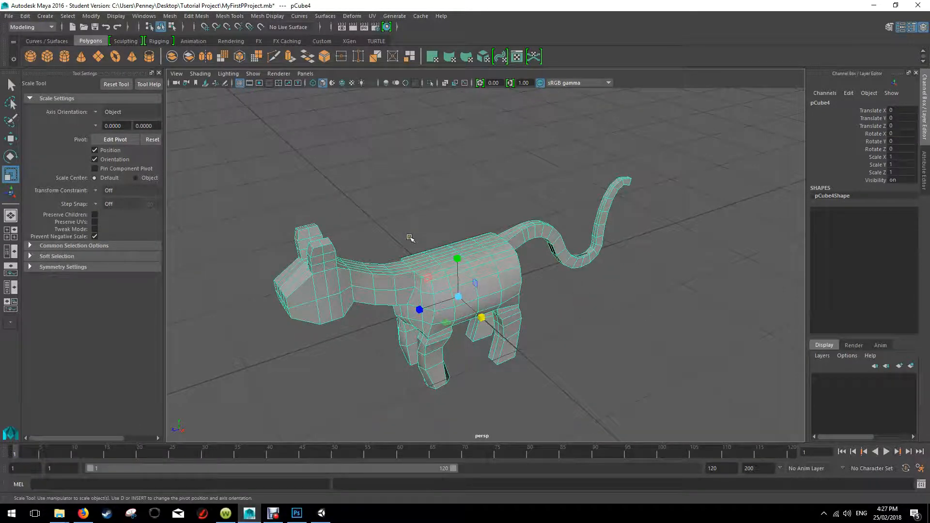
pyautogui.keyDown('alt'); pyautogui.moveTo(338, 318); pyautogui.dragTo(504, 258); pyautogui.keyUp('alt')
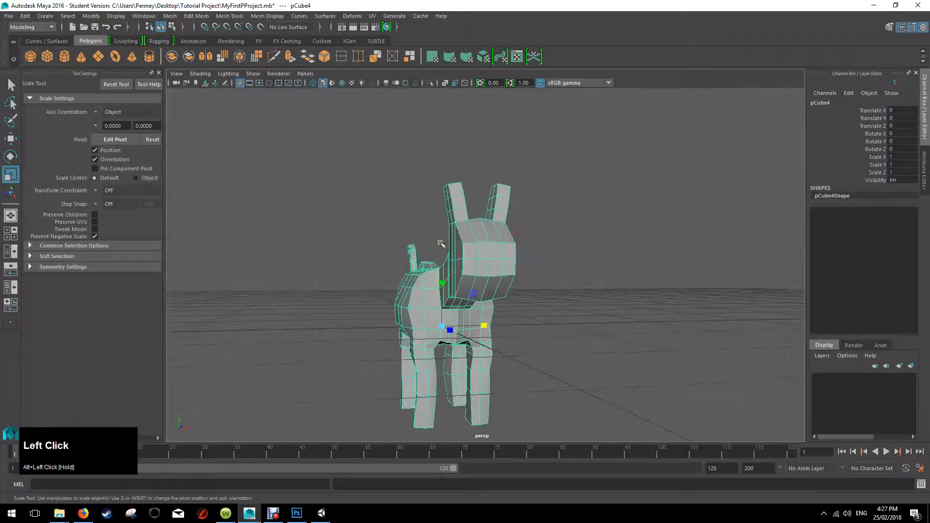
pyautogui.keyDown('alt'); pyautogui.moveTo(415, 275); pyautogui.dragTo(473, 287); pyautogui.keyUp('alt')
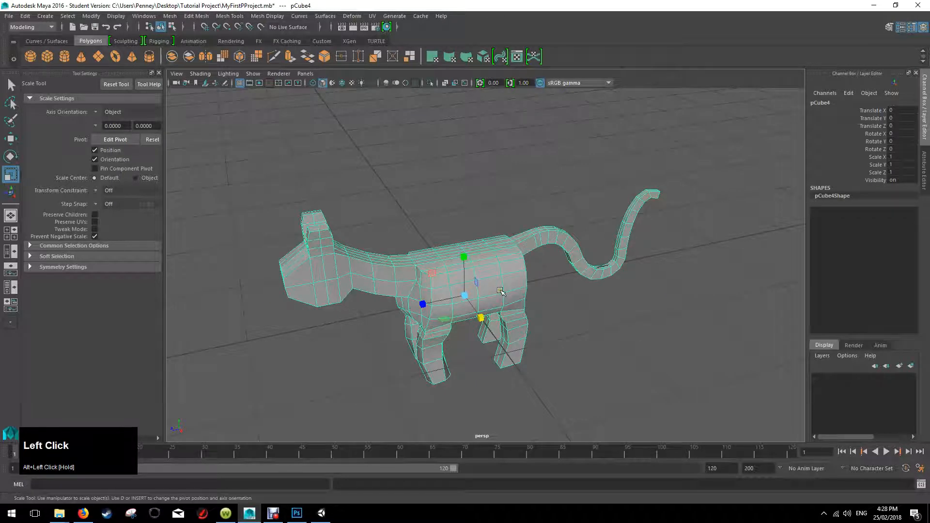
pyautogui.keyDown('alt'); pyautogui.moveTo(512, 289); pyautogui.dragTo(552, 297); pyautogui.keyUp('alt')
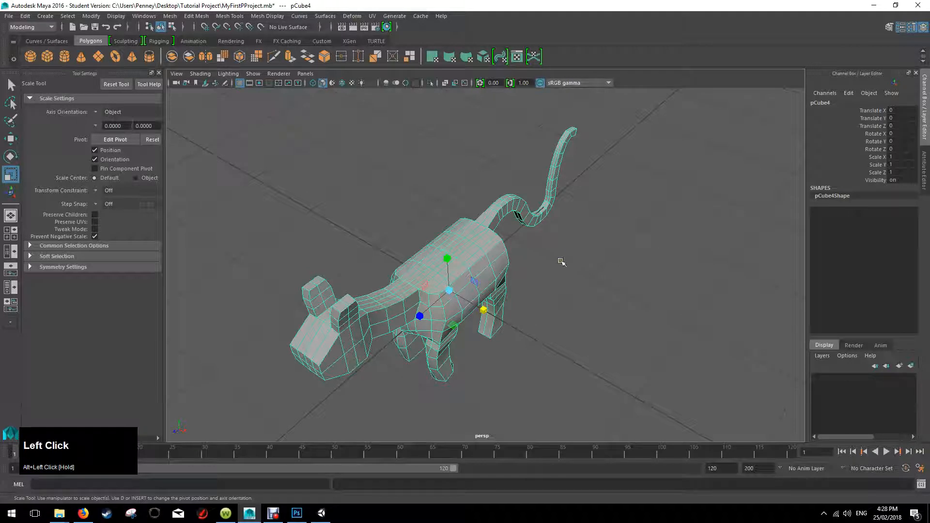
pyautogui.keyDown('alt'); pyautogui.moveTo(497, 328); pyautogui.dragTo(532, 285); pyautogui.keyUp('alt')
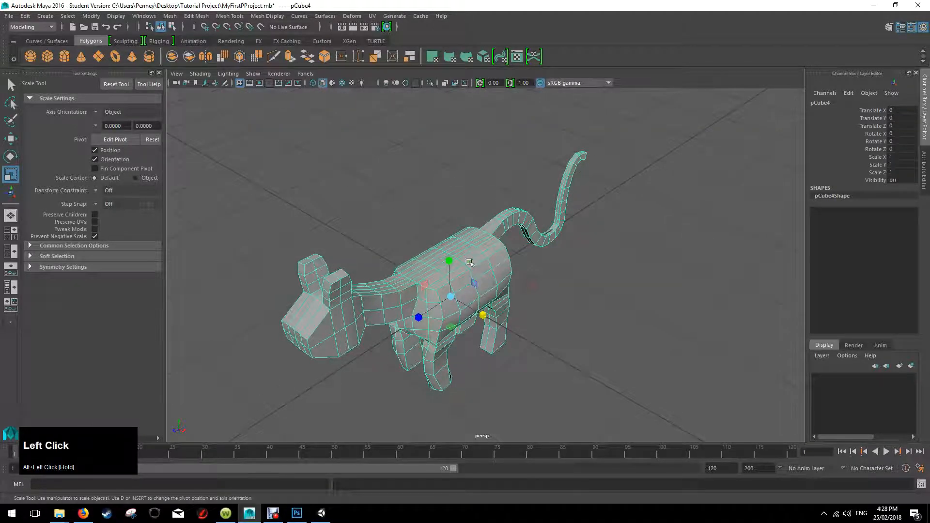
pyautogui.keyDown('alt'); pyautogui.moveTo(428, 341); pyautogui.dragTo(534, 264); pyautogui.keyUp('alt')
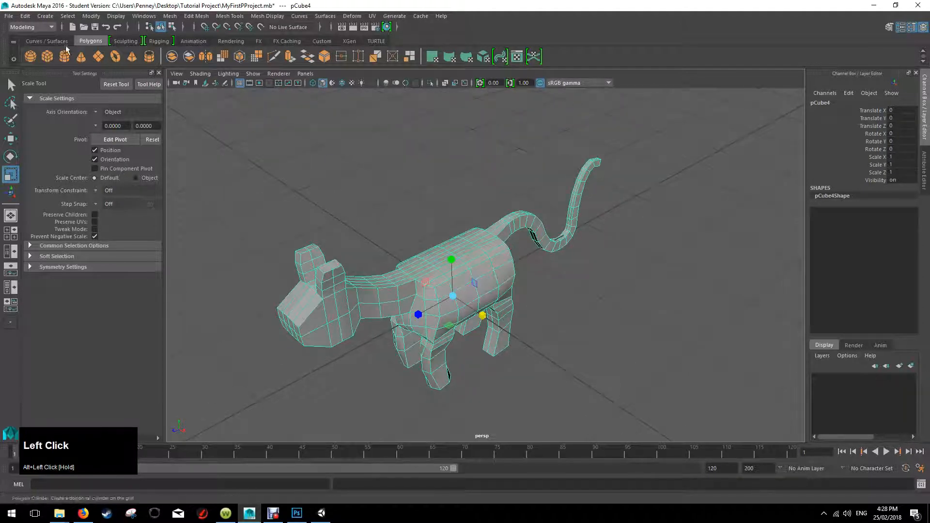
# Export the selected animal as an FBX named StrangeCreature into the Tutorial Project's Assets\Meshes folder.
pyautogui.click(8, 16)
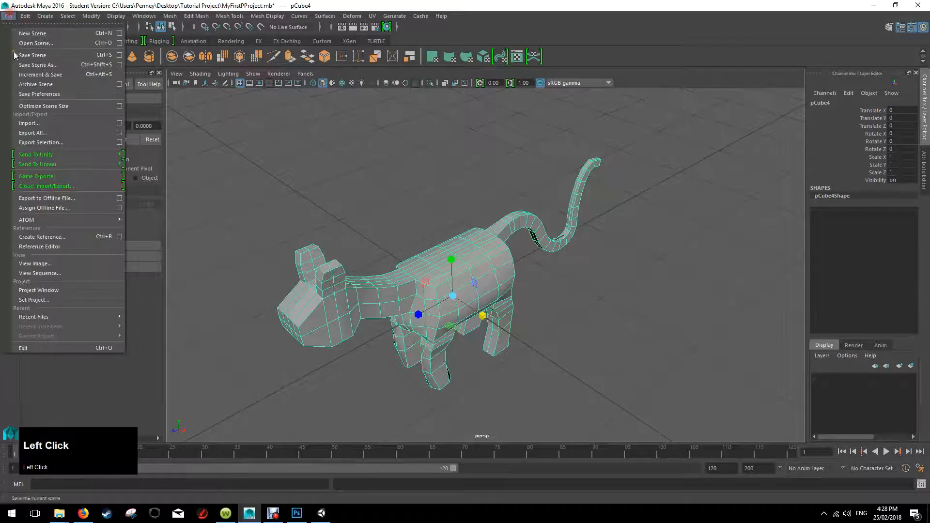
pyautogui.click(76, 139)
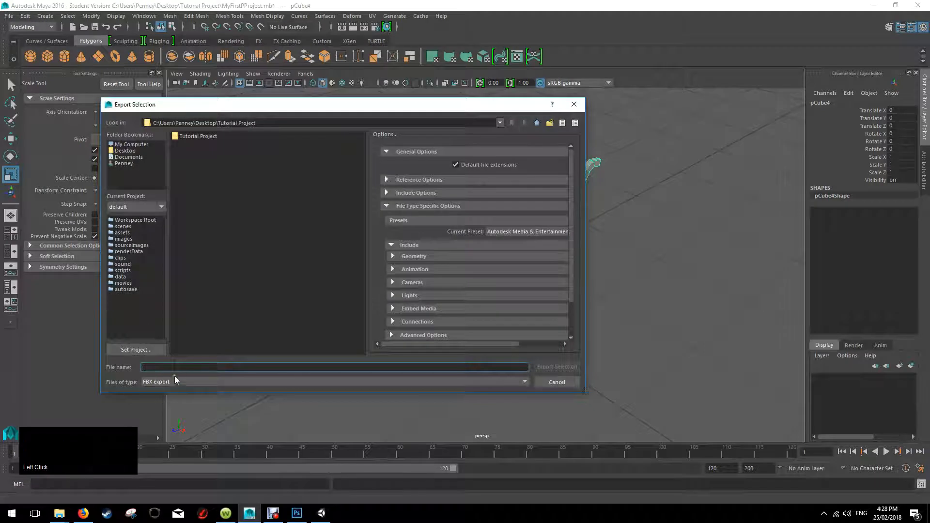
pyautogui.doubleClick(198, 136)
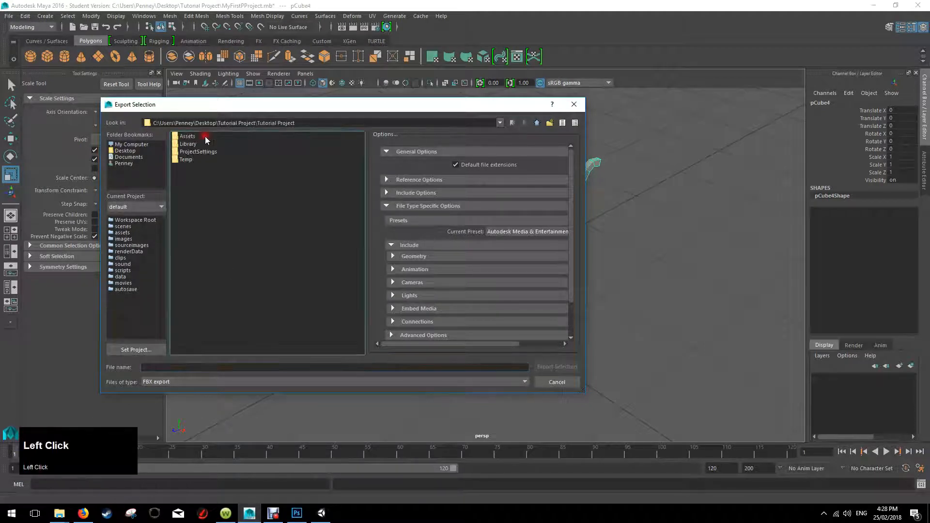
pyautogui.doubleClick(189, 137)
pyautogui.doubleClick(196, 137)
pyautogui.click(181, 367)
pyautogui.press('shift')
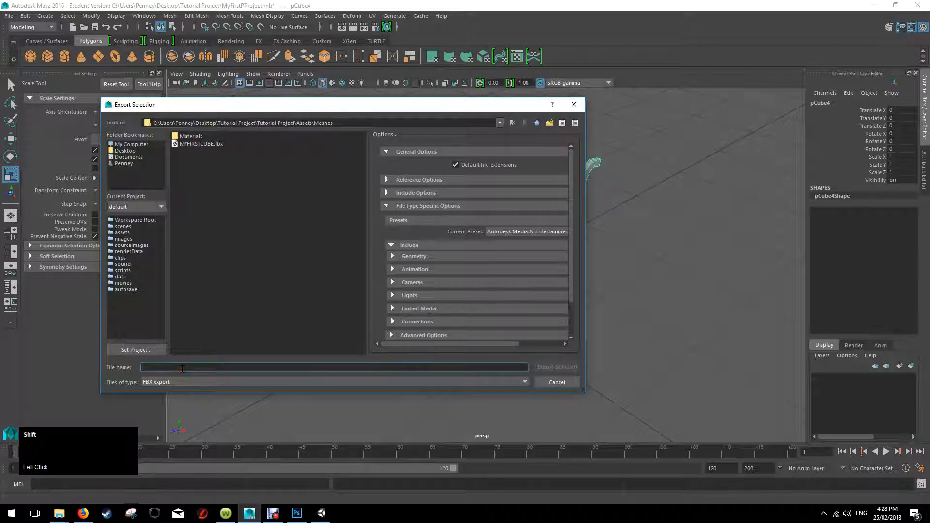
pyautogui.write('StrangeCreature')
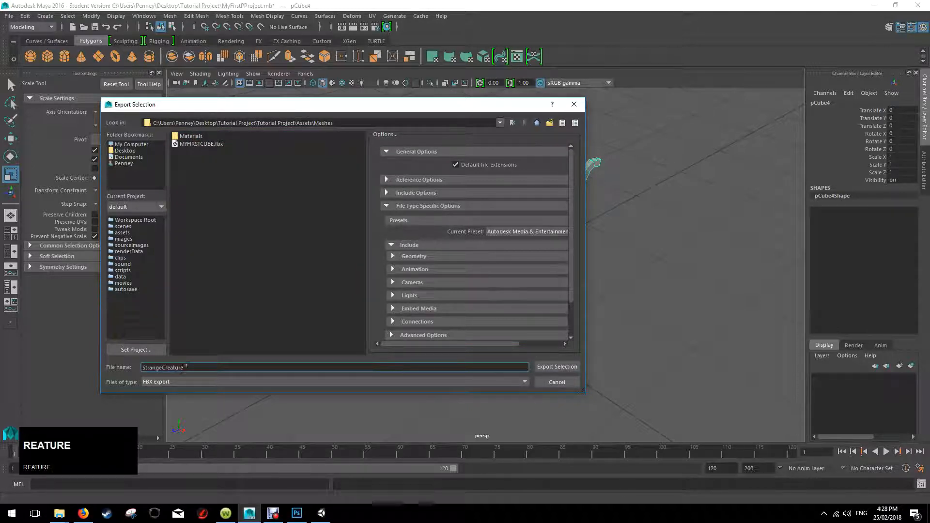
pyautogui.click(548, 370)
pyautogui.keyDown('alt'); pyautogui.moveTo(548, 369); pyautogui.dragTo(519, 316); pyautogui.keyUp('alt')
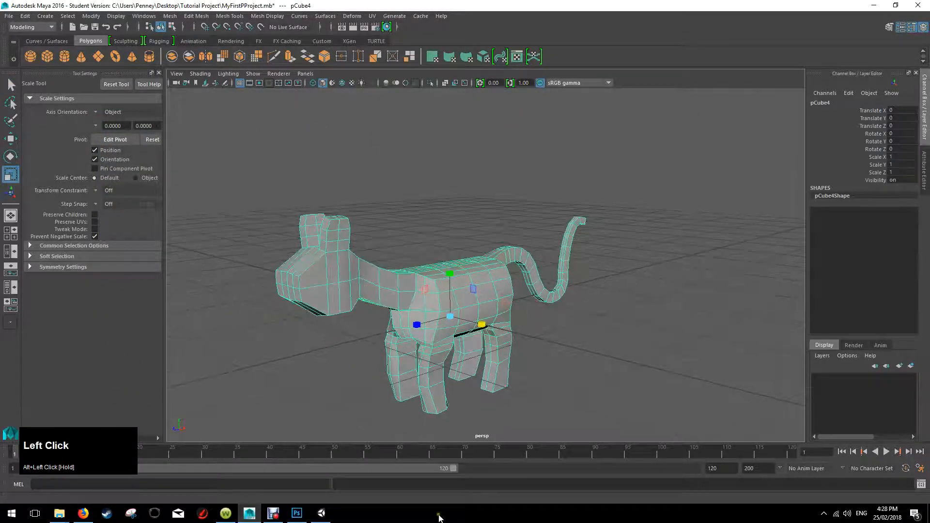
# Switch to Unity and place the StrangeCreature model from the Meshes folder into the scene.
pyautogui.click(320, 514)
pyautogui.click(261, 383)
pyautogui.moveTo(251, 386); pyautogui.dragTo(247, 193)
pyautogui.keyDown('alt'); pyautogui.moveTo(307, 197); pyautogui.dragTo(115, 158); pyautogui.keyUp('alt')
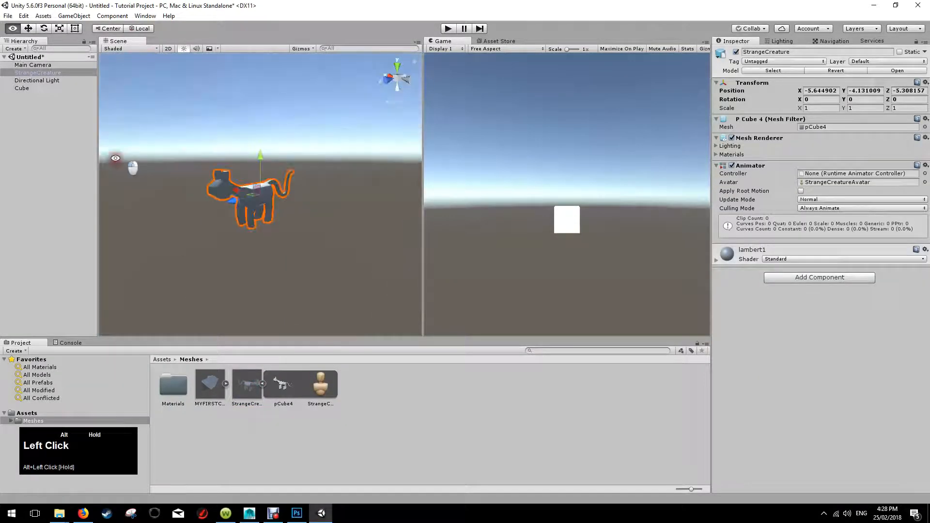
pyautogui.scroll(2, 284, 211)
pyautogui.scroll(-1, 284, 212)
pyautogui.scroll(2, 284, 212)
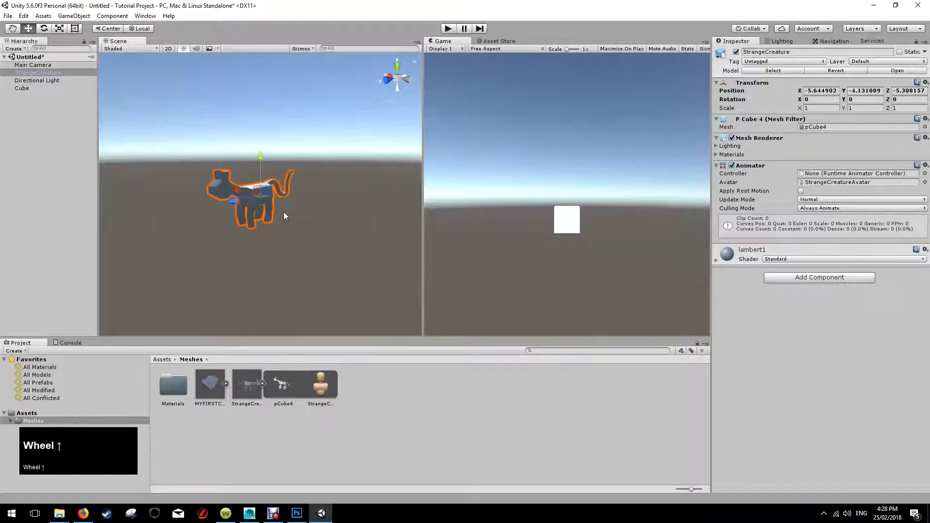
# Set the StrangeCreature model's import scale factor to 100 and apply it, keeping the asset selected.
pyautogui.click(252, 390)
pyautogui.click(809, 95)
pyautogui.write('100')
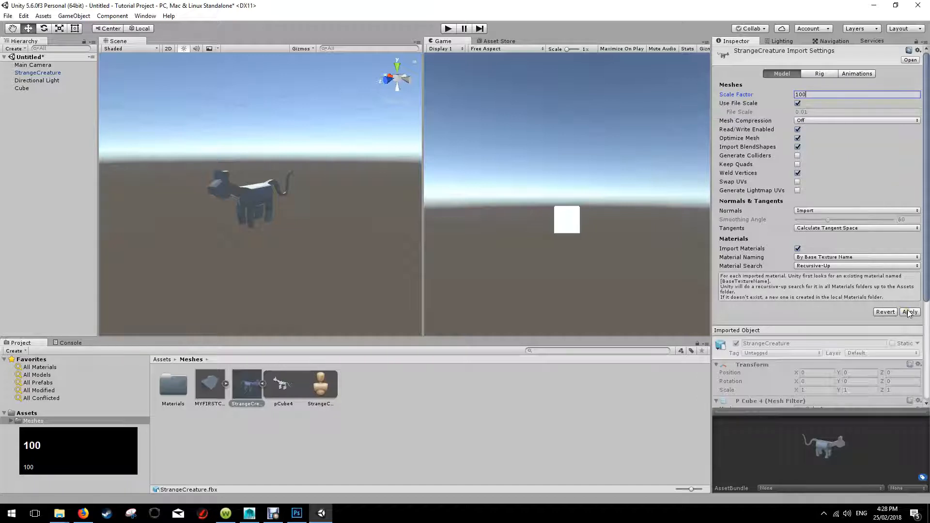
pyautogui.click(909, 312)
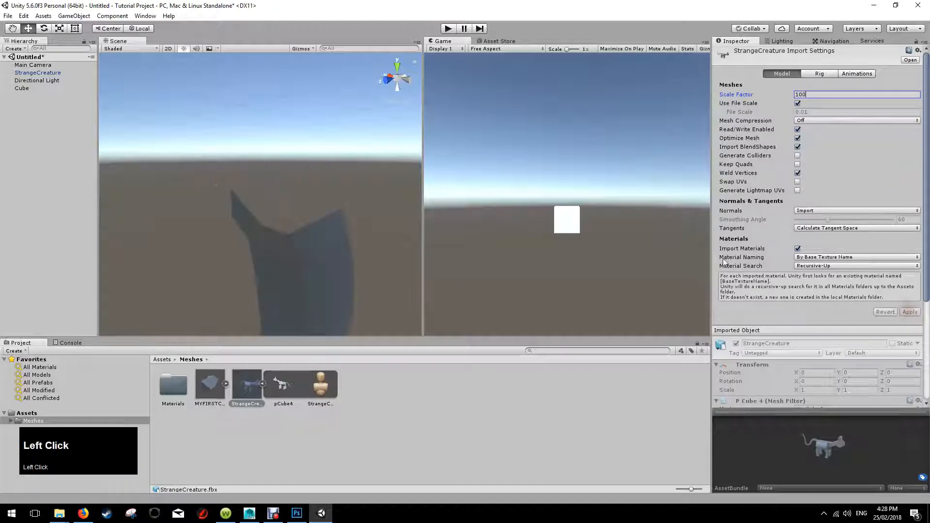
pyautogui.scroll(-5, 363, 208)
pyautogui.keyDown('alt'); pyautogui.moveTo(330, 213); pyautogui.dragTo(307, 208); pyautogui.keyUp('alt')
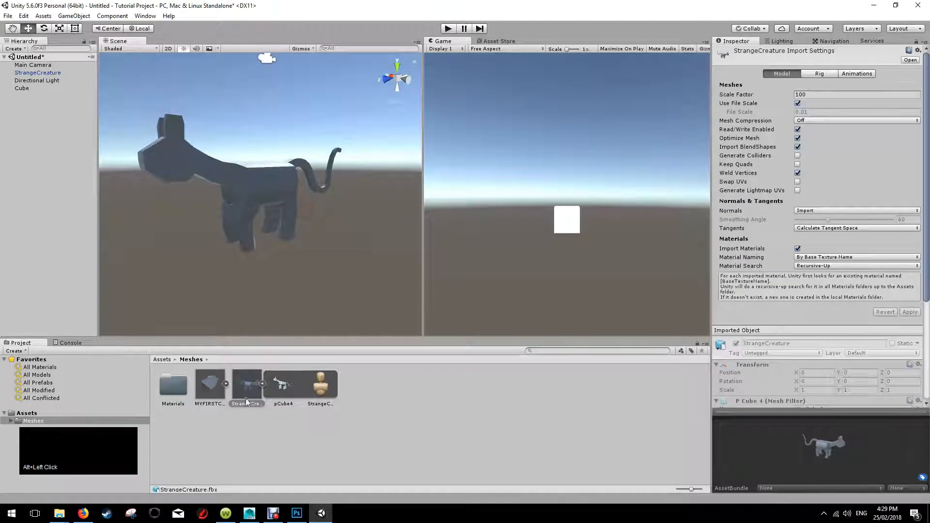
pyautogui.click(274, 434)
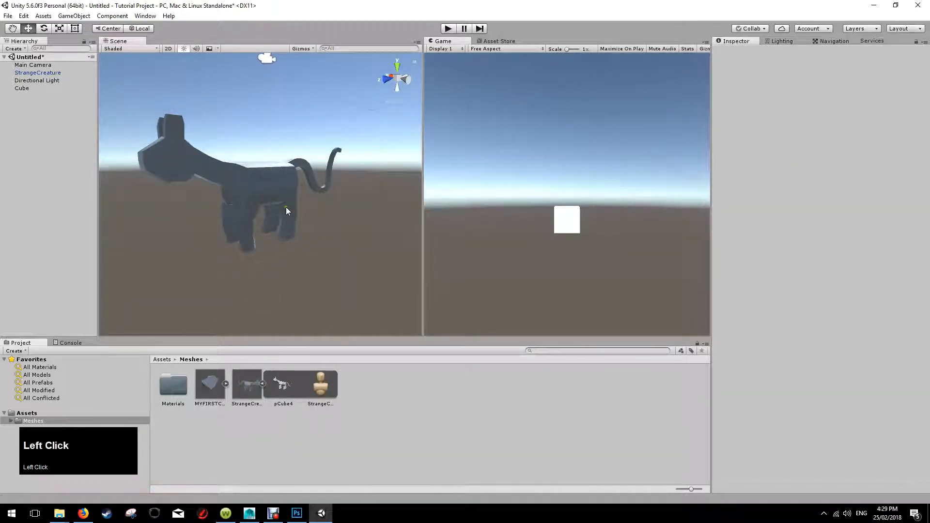
pyautogui.click(252, 383)
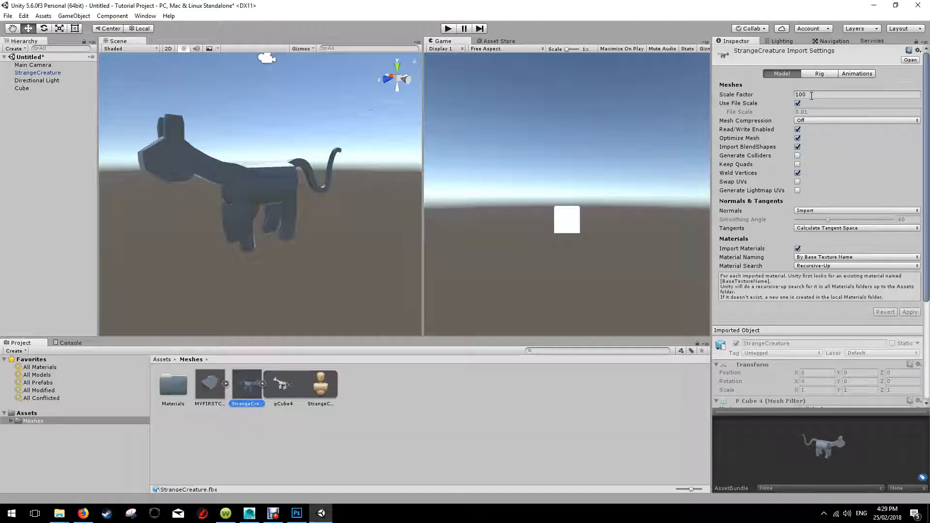
# Raise the creature in the scene to a Y position of -3.176 and inspect its shading up close.
pyautogui.keyDown('alt'); pyautogui.moveTo(338, 162); pyautogui.dragTo(323, 212); pyautogui.keyUp('alt')
pyautogui.scroll(-3, 323, 213)
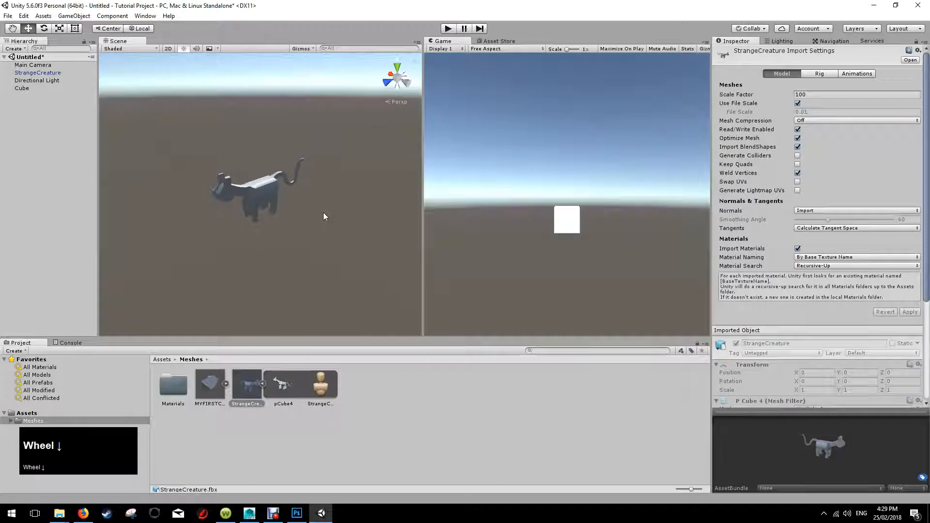
pyautogui.scroll(1, 323, 213)
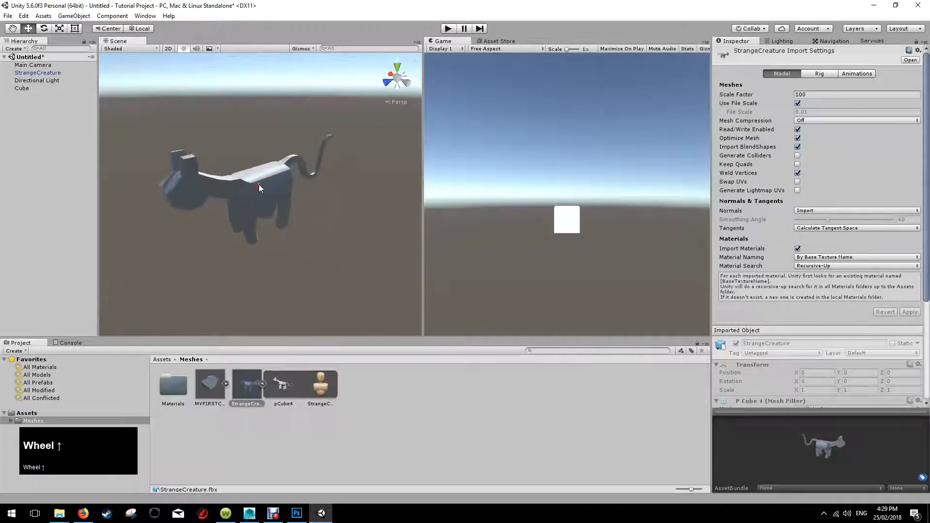
pyautogui.click(259, 184)
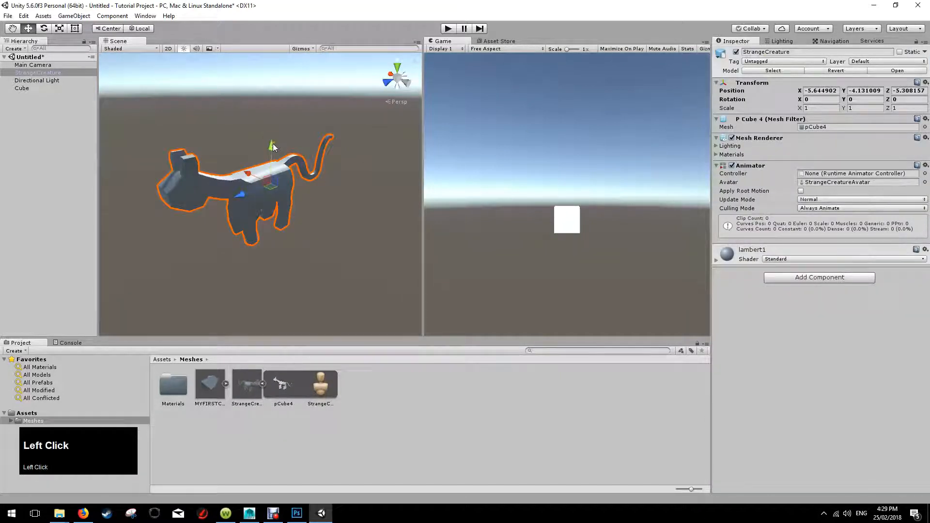
pyautogui.moveTo(275, 147); pyautogui.dragTo(274, 99)
pyautogui.press('f')
pyautogui.scroll(8, 289, 184)
pyautogui.keyDown('alt'); pyautogui.moveTo(288, 187); pyautogui.dragTo(343, 151); pyautogui.keyUp('alt')
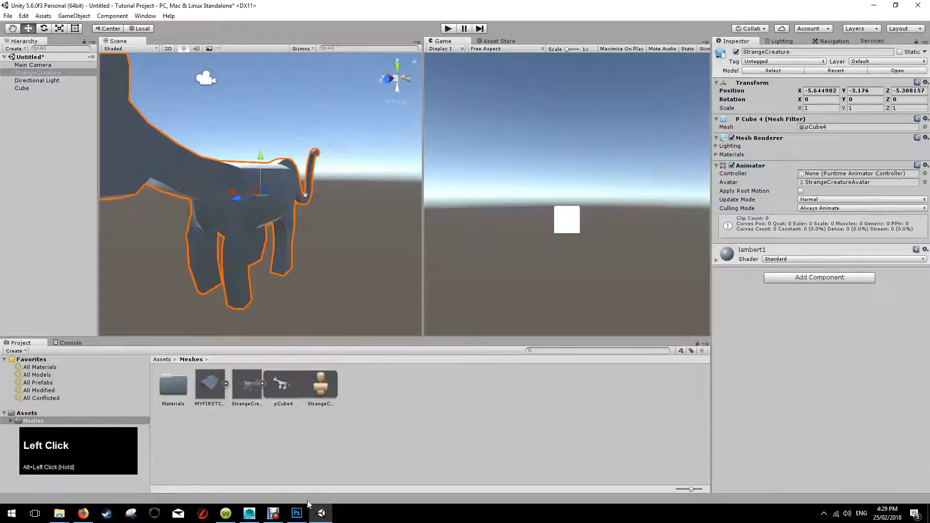
# Switch to Maya and compare the creature's smooth preview with its unsmoothed display, leaving nothing selected.
pyautogui.click(249, 513)
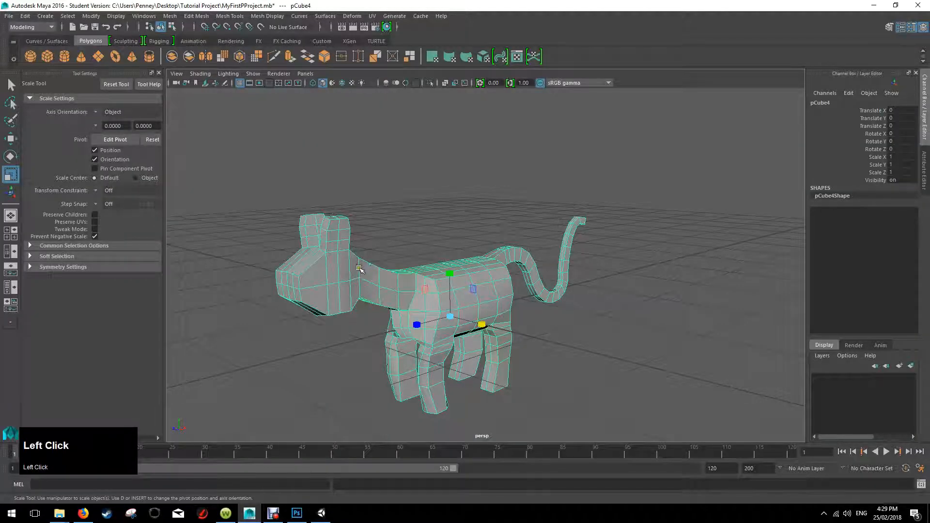
pyautogui.press('2')
pyautogui.click(425, 237)
pyautogui.keyDown('alt'); pyautogui.moveTo(425, 237); pyautogui.dragTo(462, 290); pyautogui.keyUp('alt')
pyautogui.press('1')
pyautogui.click(428, 286)
pyautogui.click(294, 390)
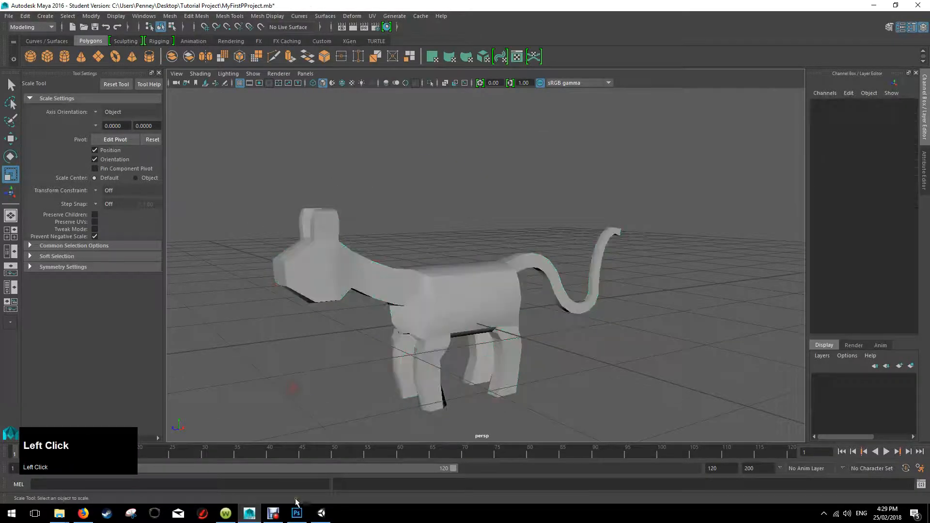
# Switch to Unity, set the StrangeCreature model's normals to Calculate with a smoothing angle of 180, apply it, and inspect the creature's shading.
pyautogui.click(322, 513)
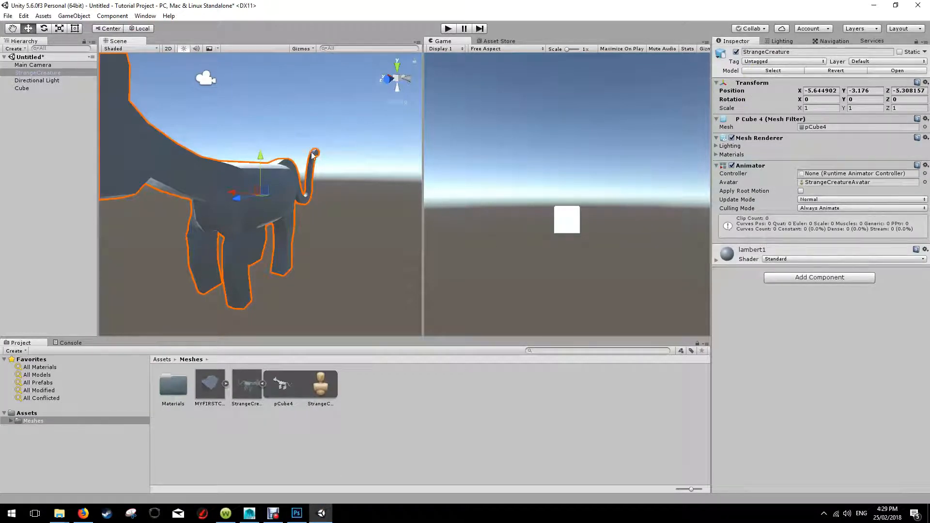
pyautogui.click(246, 400)
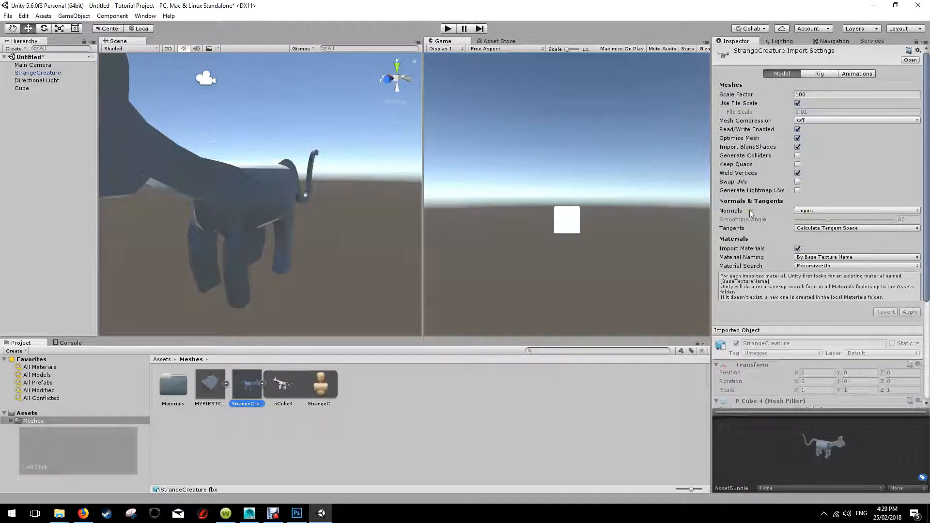
pyautogui.click(835, 211)
pyautogui.click(827, 234)
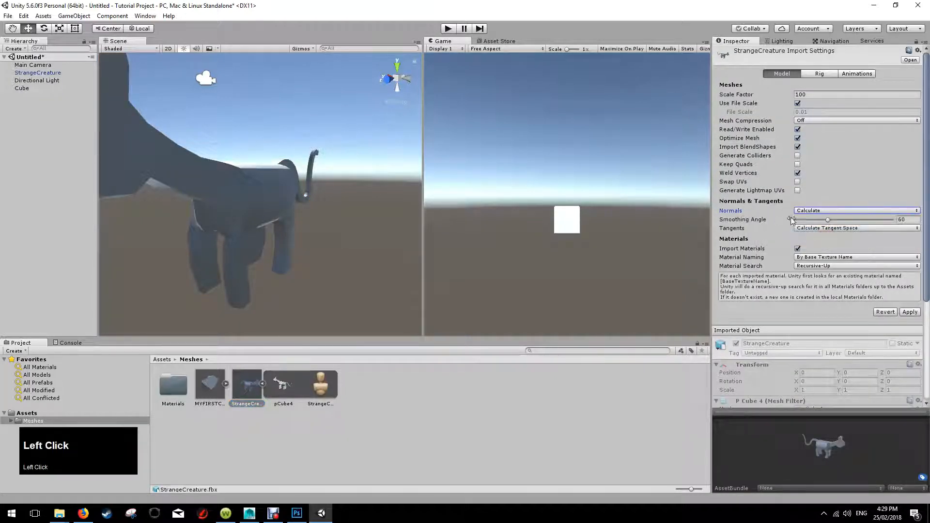
pyautogui.moveTo(827, 223); pyautogui.dragTo(913, 221)
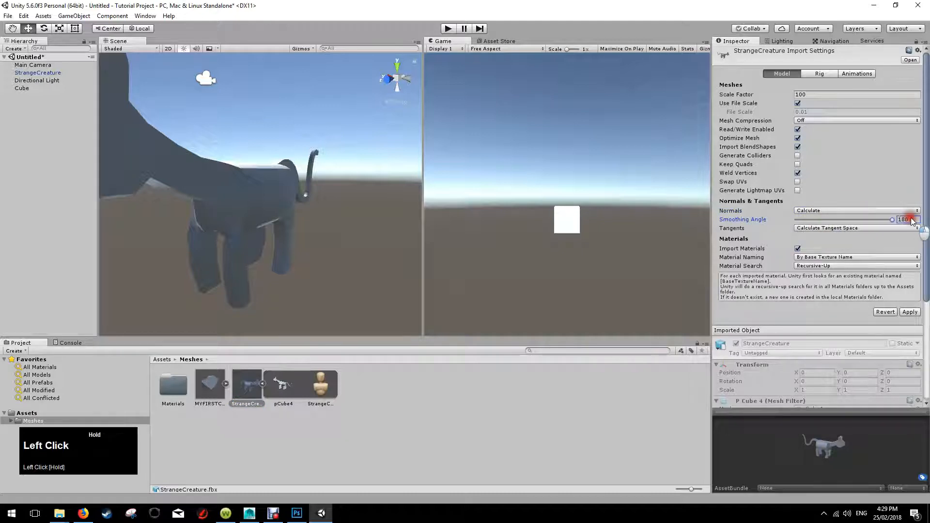
pyautogui.click(913, 314)
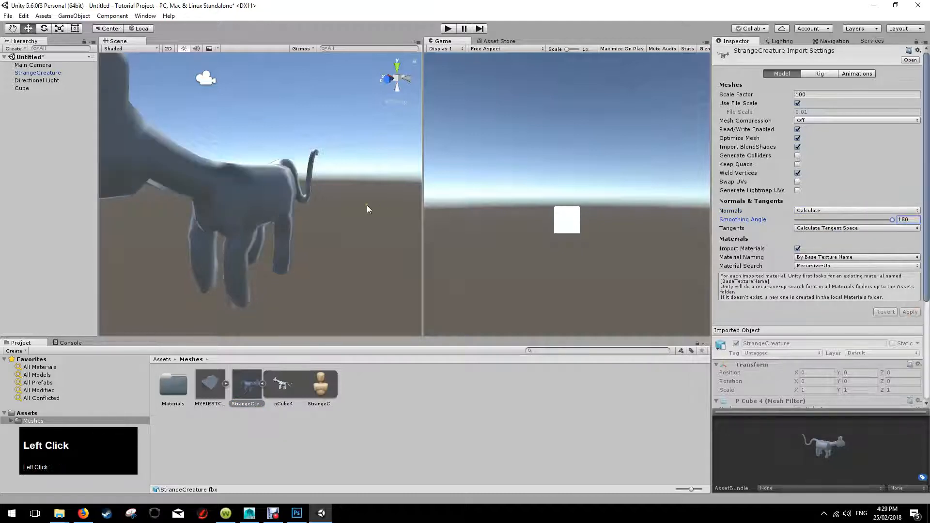
pyautogui.keyDown('alt'); pyautogui.moveTo(348, 212); pyautogui.dragTo(295, 167); pyautogui.keyUp('alt')
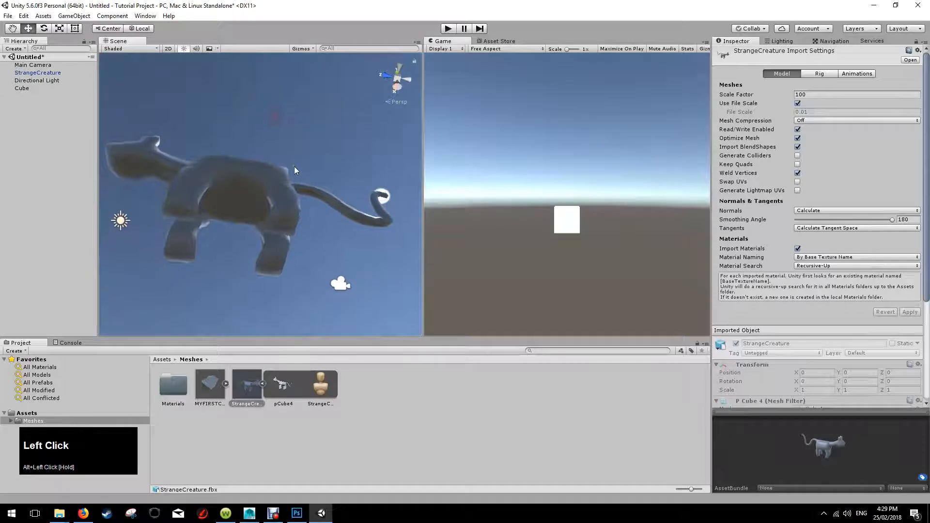
pyautogui.keyDown('alt'); pyautogui.moveTo(304, 205); pyautogui.dragTo(396, 134); pyautogui.keyUp('alt')
pyautogui.scroll(-2, 319, 212)
pyautogui.scroll(-2, 225, 197)
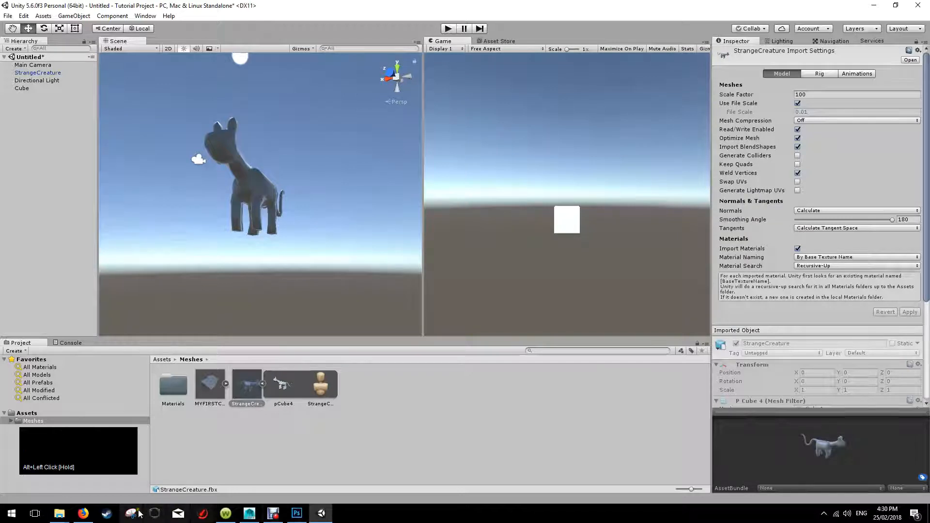
# Switch to Maya and save the current creature scene under its existing name, accepting the save prompt.
pyautogui.click(248, 515)
pyautogui.scroll(-2, 473, 322)
pyautogui.scroll(4, 472, 324)
pyautogui.keyDown('alt'); pyautogui.moveTo(473, 324); pyautogui.dragTo(494, 335); pyautogui.keyUp('alt')
pyautogui.click(8, 16)
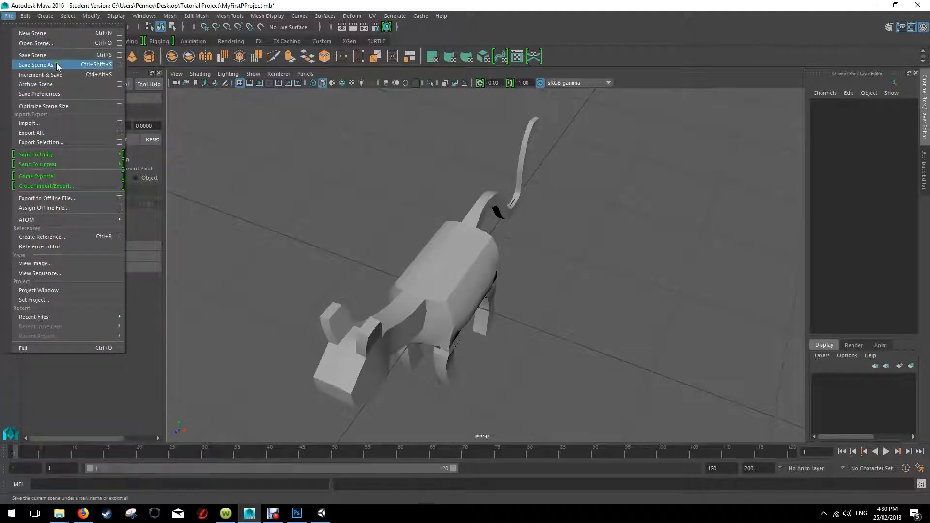
pyautogui.click(58, 57)
pyautogui.click(433, 266)
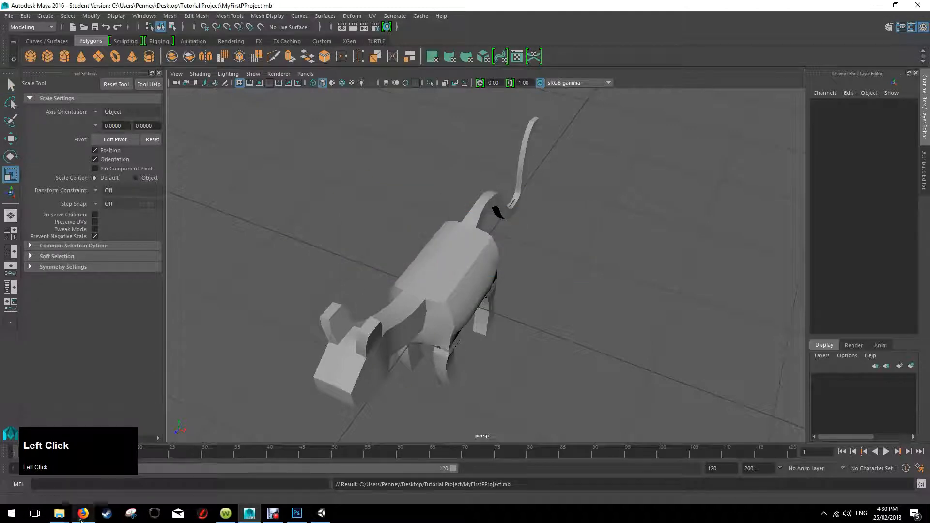
# Look in File Explorer at the saved Maya file and the nested Tutorial Project folder's contents, and return to the creature in Maya.
pyautogui.click(60, 513)
pyautogui.click(217, 451)
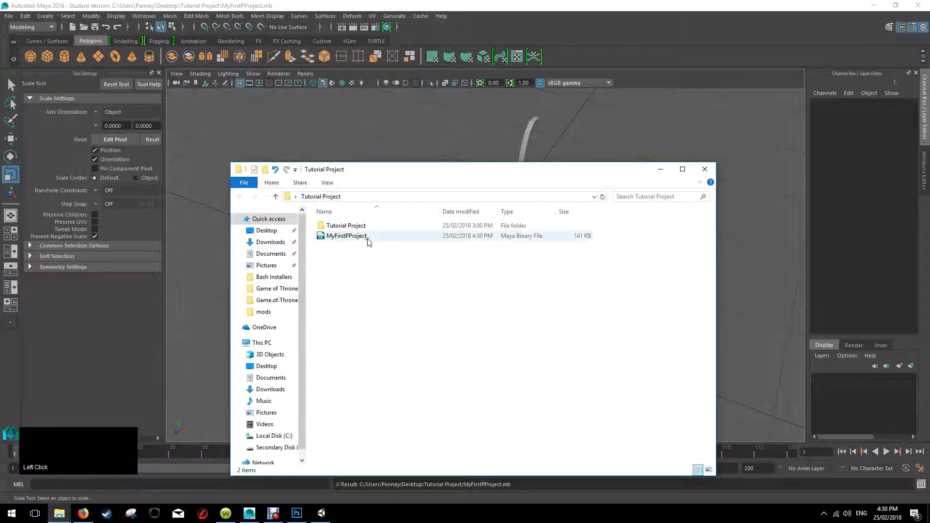
pyautogui.doubleClick(349, 226)
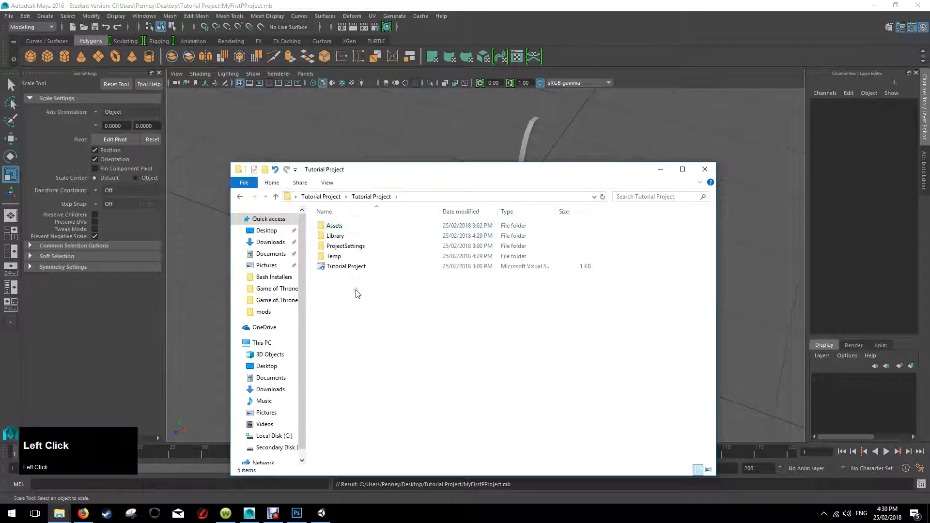
pyautogui.click(239, 196)
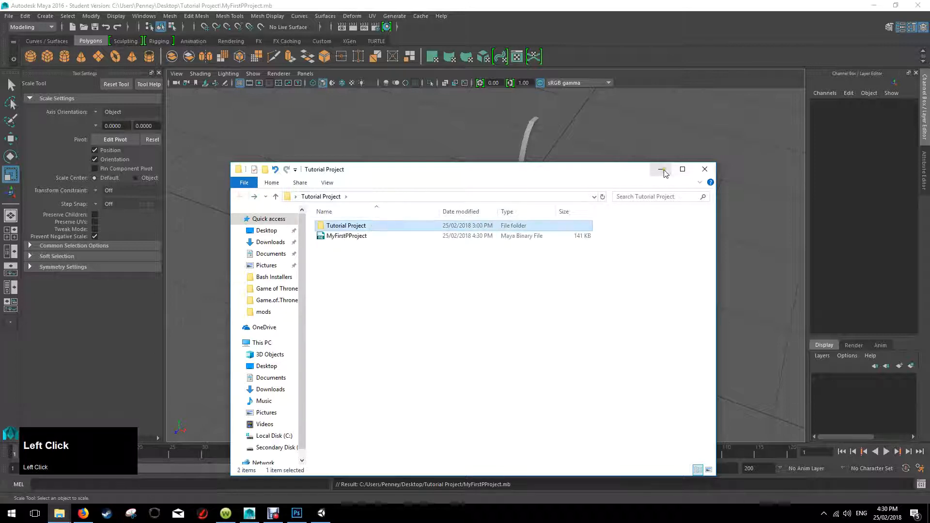
pyautogui.click(661, 169)
pyautogui.moveTo(560, 236)
pyautogui.keyDown('alt'); pyautogui.mouseDown()
pyautogui.moveTo(484, 210)
pyautogui.moveTo(506, 192)
pyautogui.moveTo(613, 212)
pyautogui.moveTo(438, 235)
pyautogui.moveTo(539, 213)
pyautogui.moveTo(551, 218)
pyautogui.moveTo(546, 228)
pyautogui.mouseUp(); pyautogui.keyUp('alt')
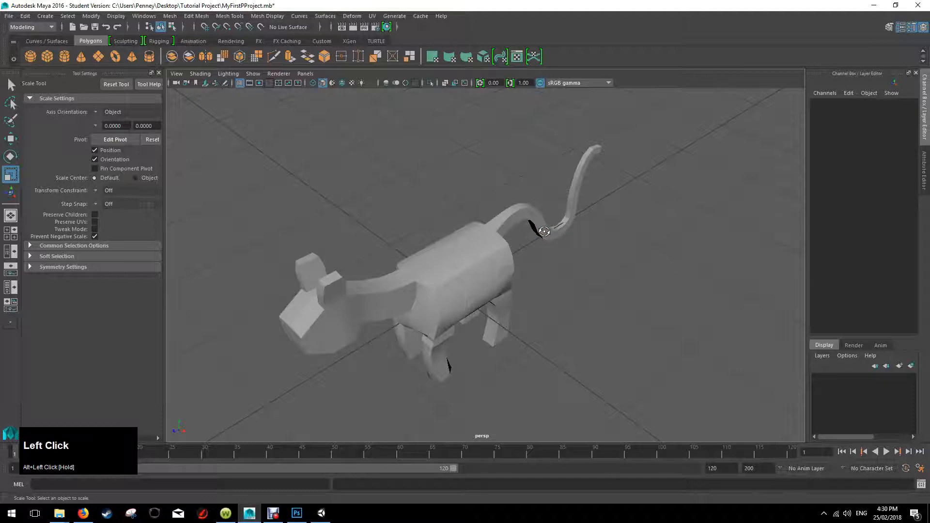